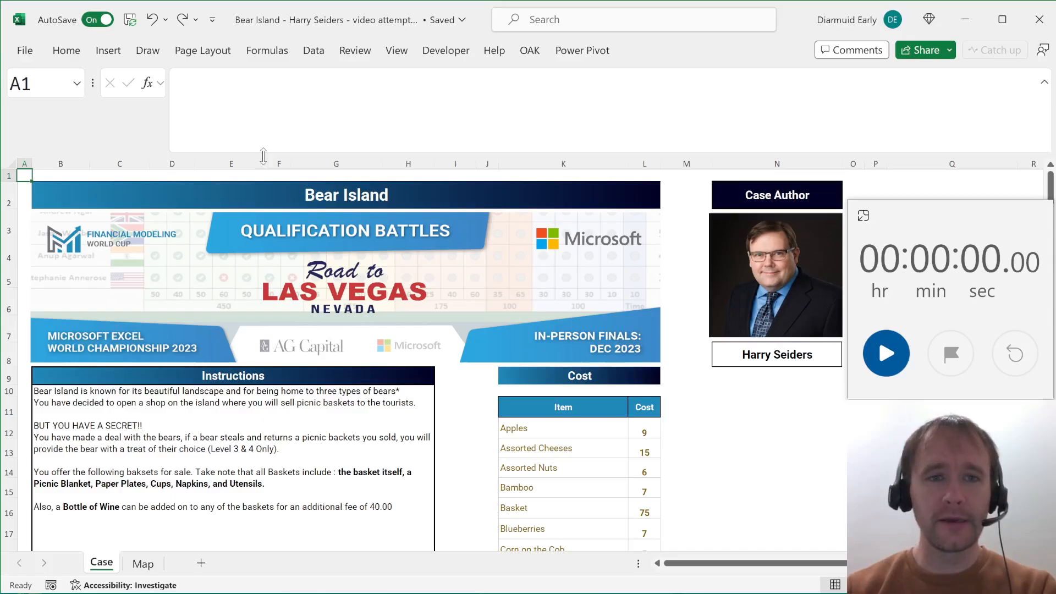
# - Shrink the formula bar to a single line and read the Bear Island case instructions
pyautogui.moveTo(263, 156); pyautogui.dragTo(252, 106)
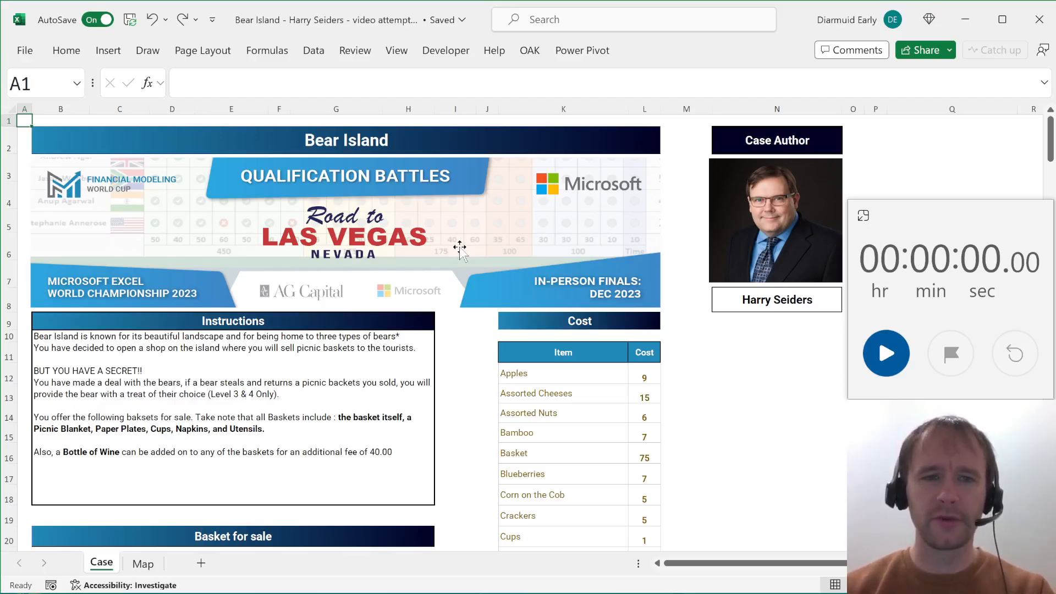
pyautogui.click(263, 139)
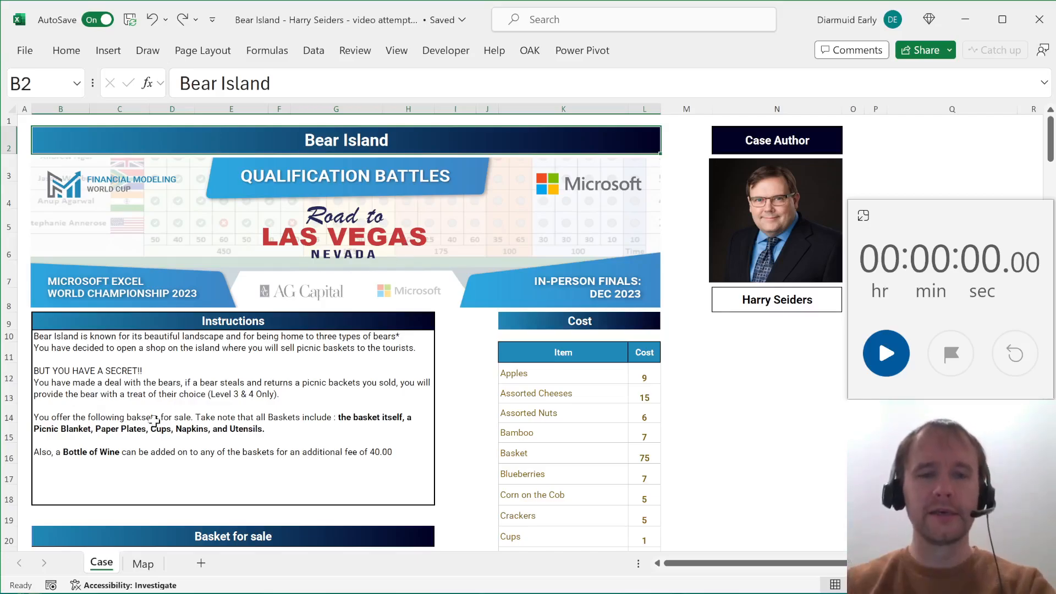
pyautogui.click(107, 356)
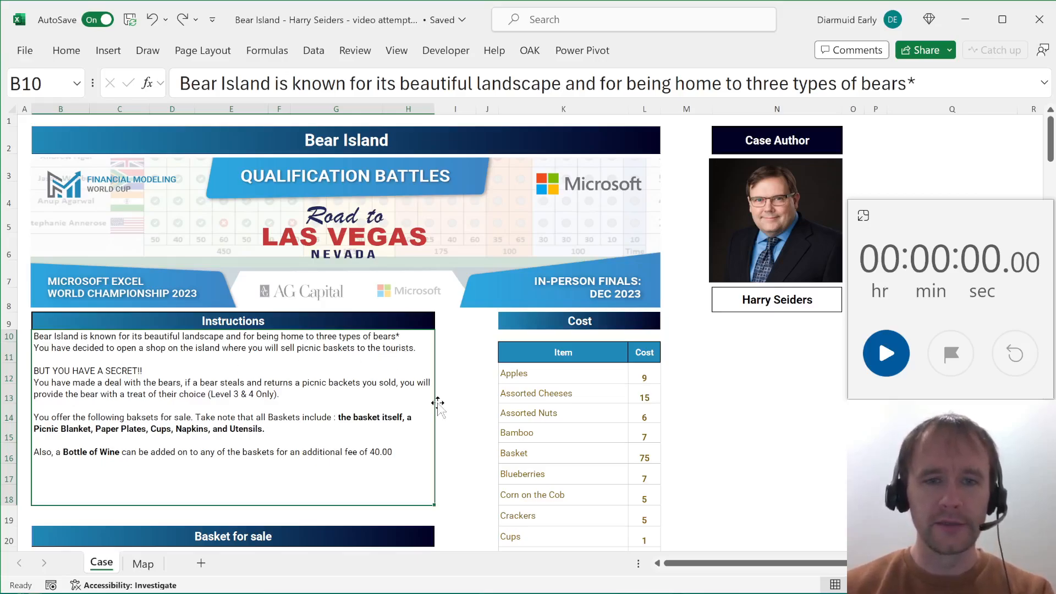
pyautogui.scroll(-7, 438, 405)
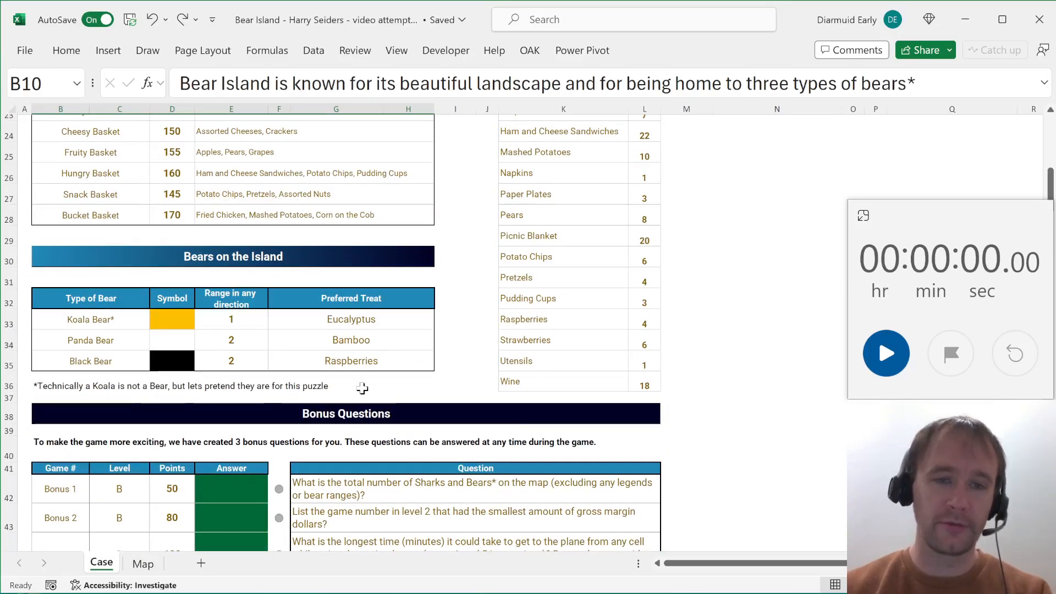
pyautogui.scroll(7, 362, 388)
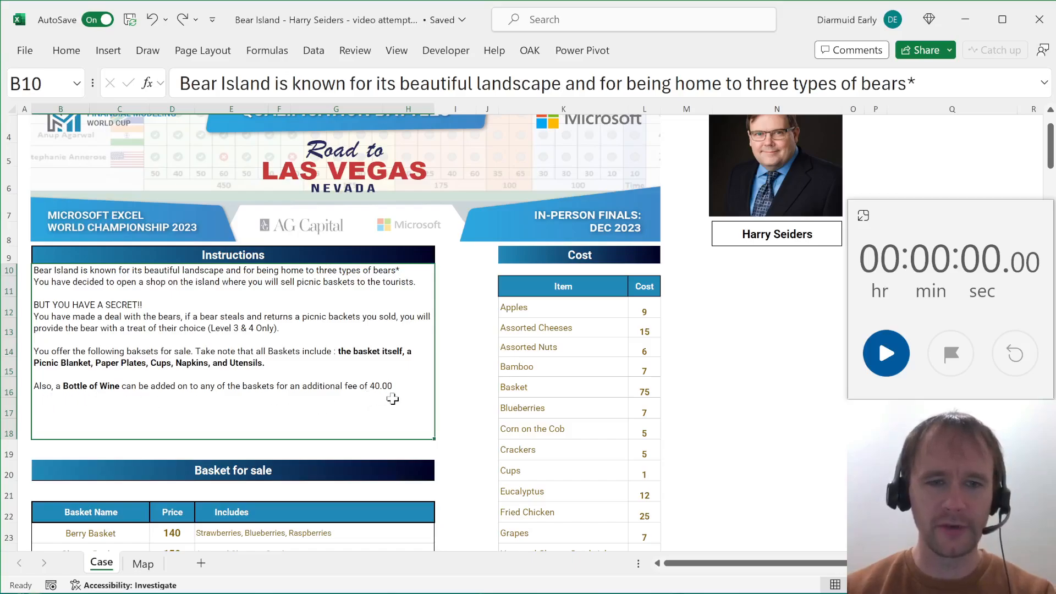
# - Examine the names, prices and included items in the Basket for sale table
pyautogui.scroll(-4, 392, 399)
pyautogui.scroll(-1, 231, 326)
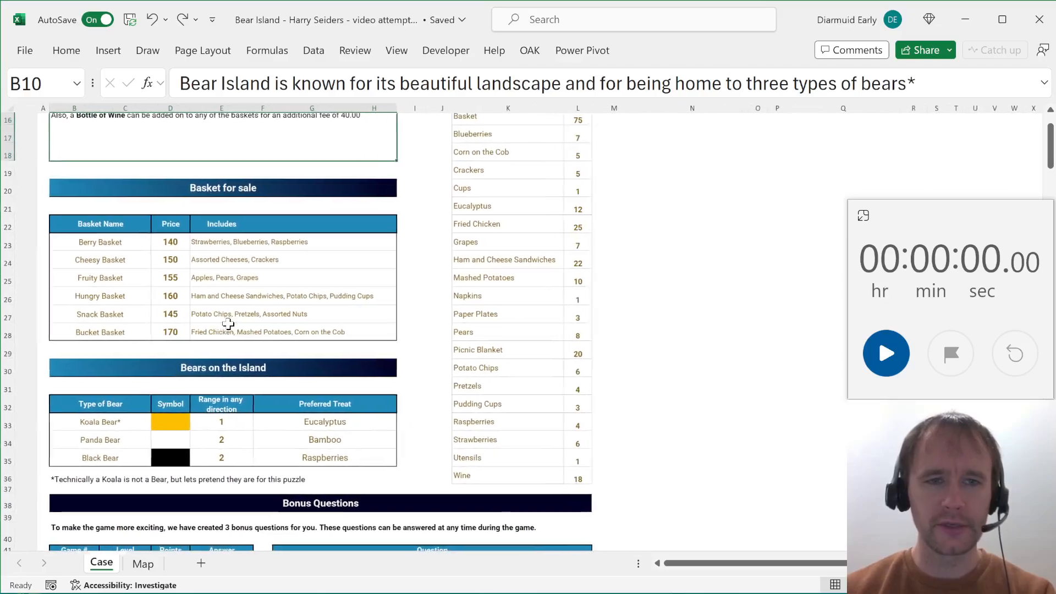
pyautogui.scroll(2, 189, 277)
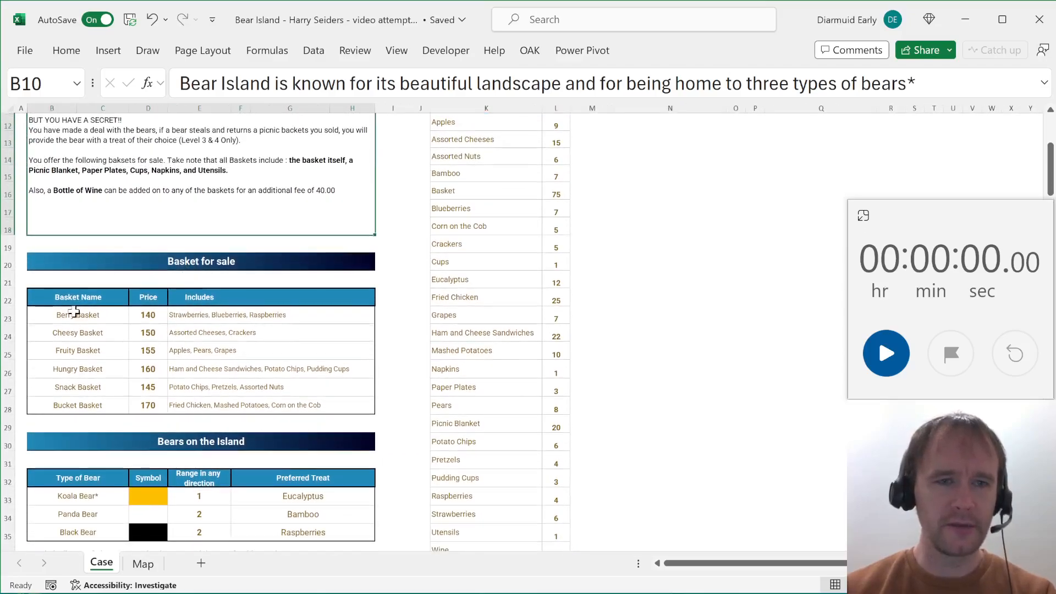
pyautogui.click(148, 316)
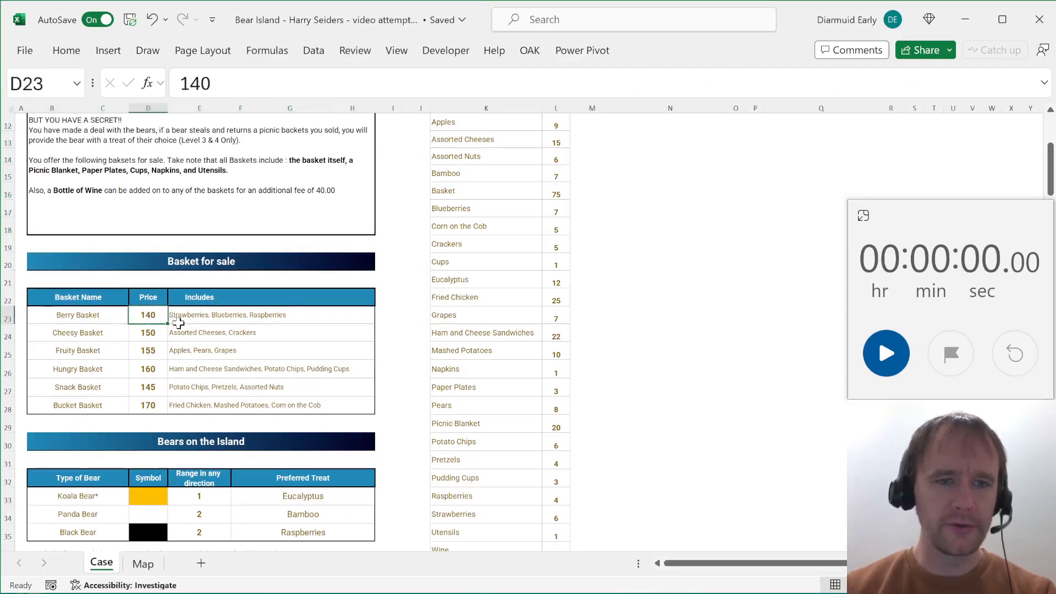
pyautogui.scroll(2, 188, 296)
pyautogui.scroll(-2, 181, 341)
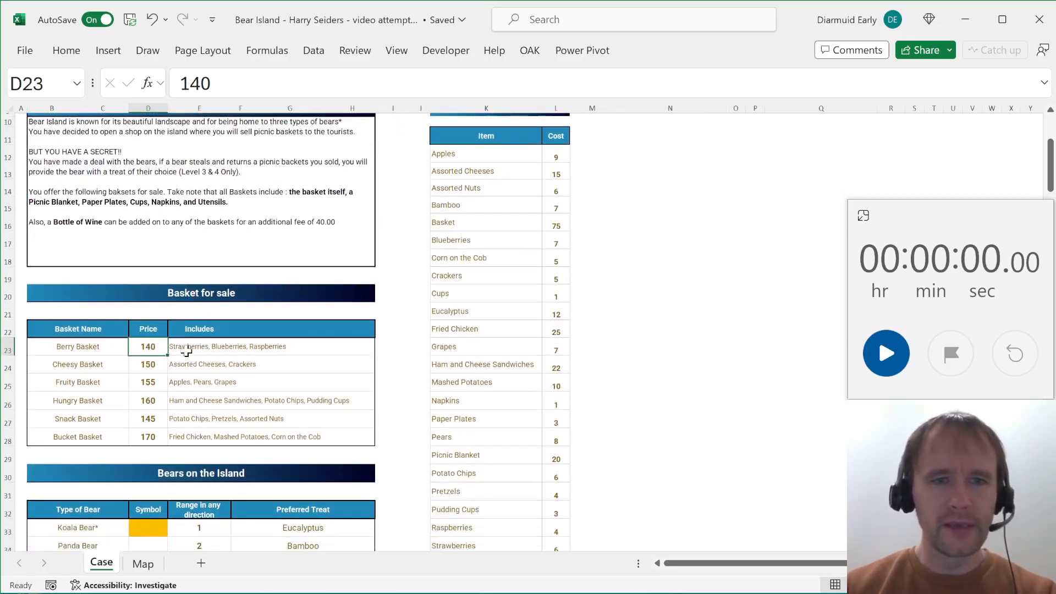
pyautogui.click(175, 352)
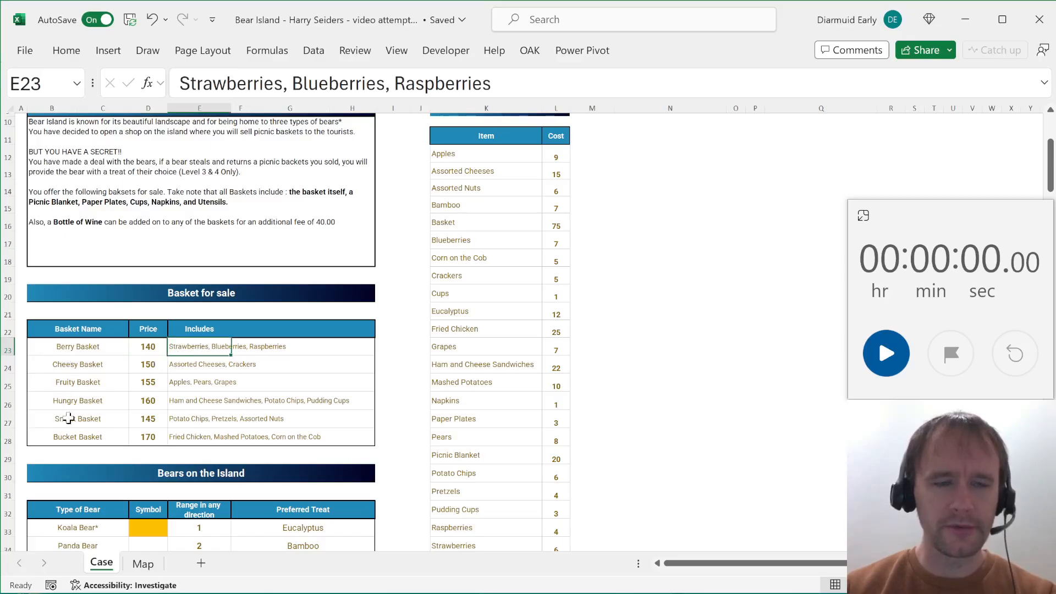
pyautogui.scroll(-1, 175, 424)
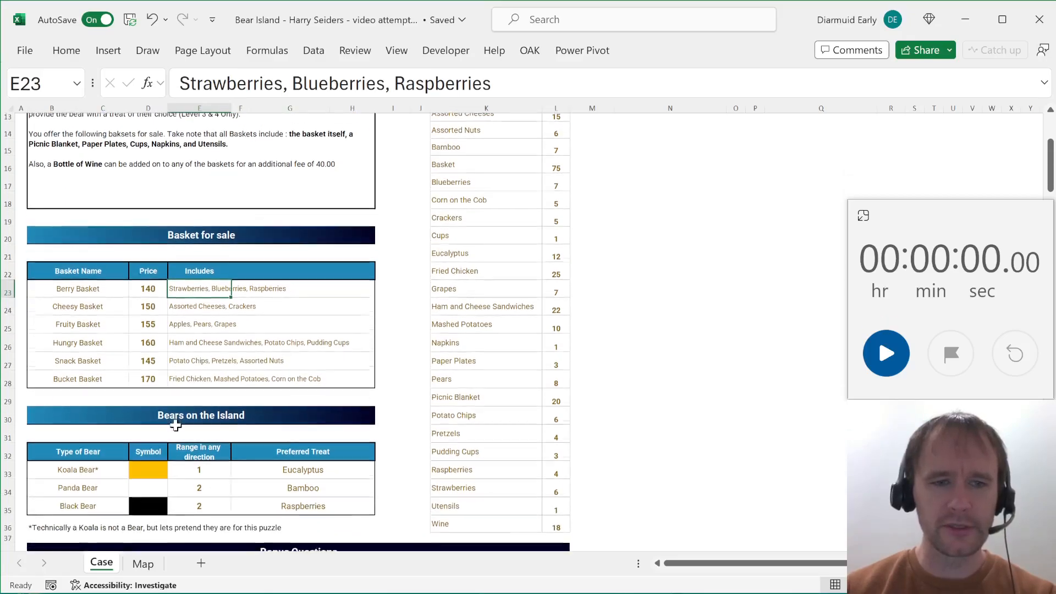
pyautogui.scroll(-2, 175, 424)
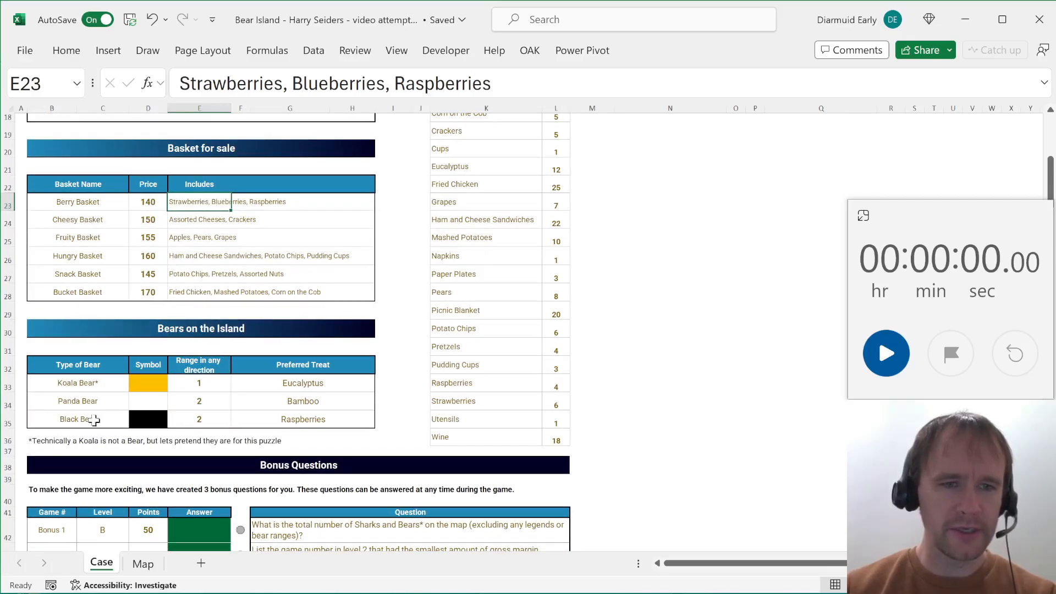
# - Toggle Wrap Text on the three bear symbol cells D33:D35 in the Bears on the Island table
pyautogui.click(157, 386)
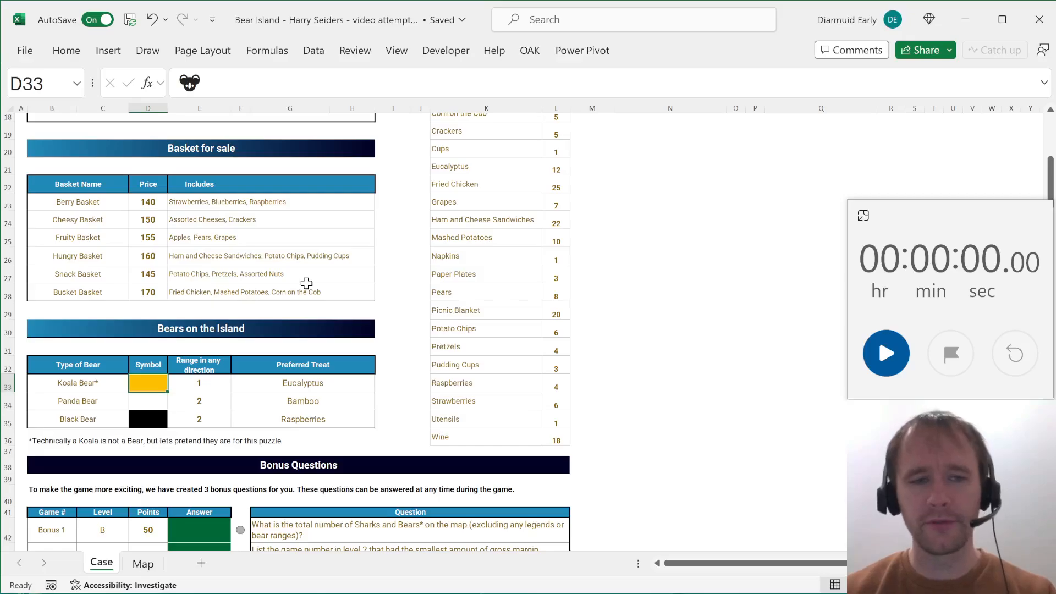
pyautogui.hotkey('shift', 'Down')
pyautogui.hotkey('shift', 'Down')
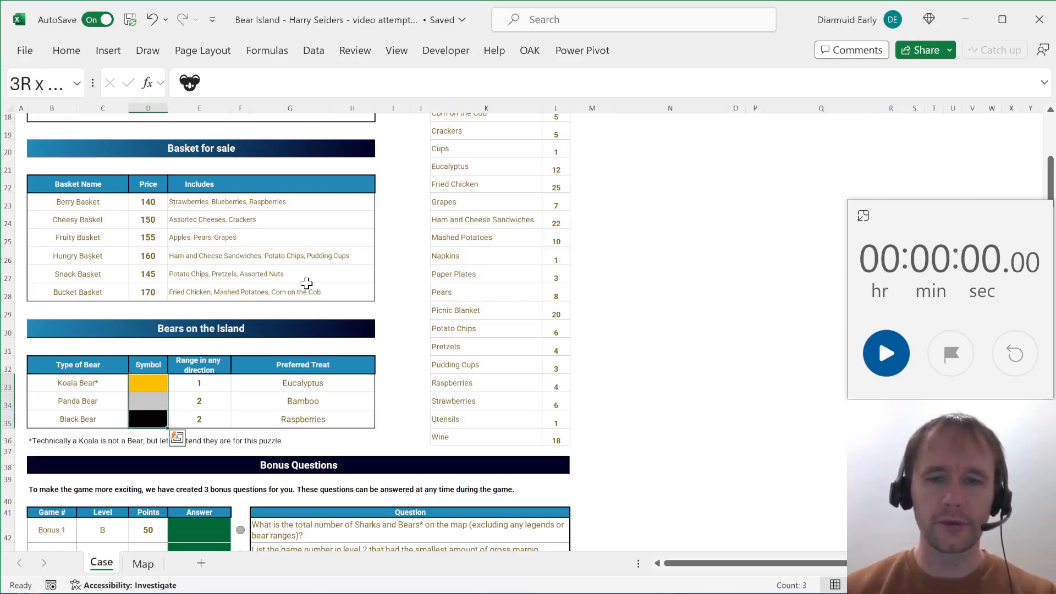
pyautogui.press('alt')
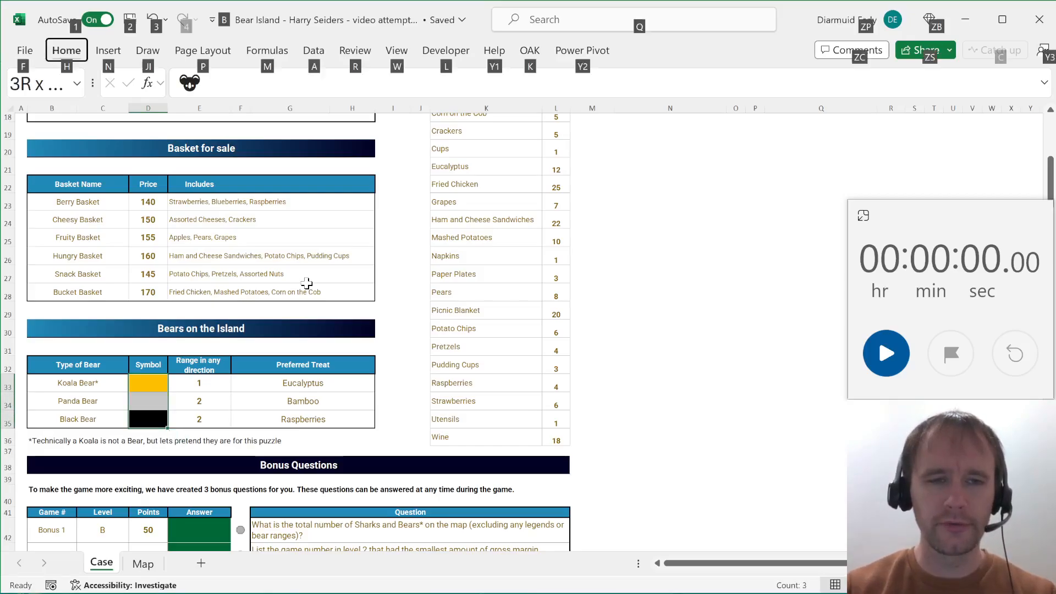
pyautogui.press('h')
pyautogui.press('w')
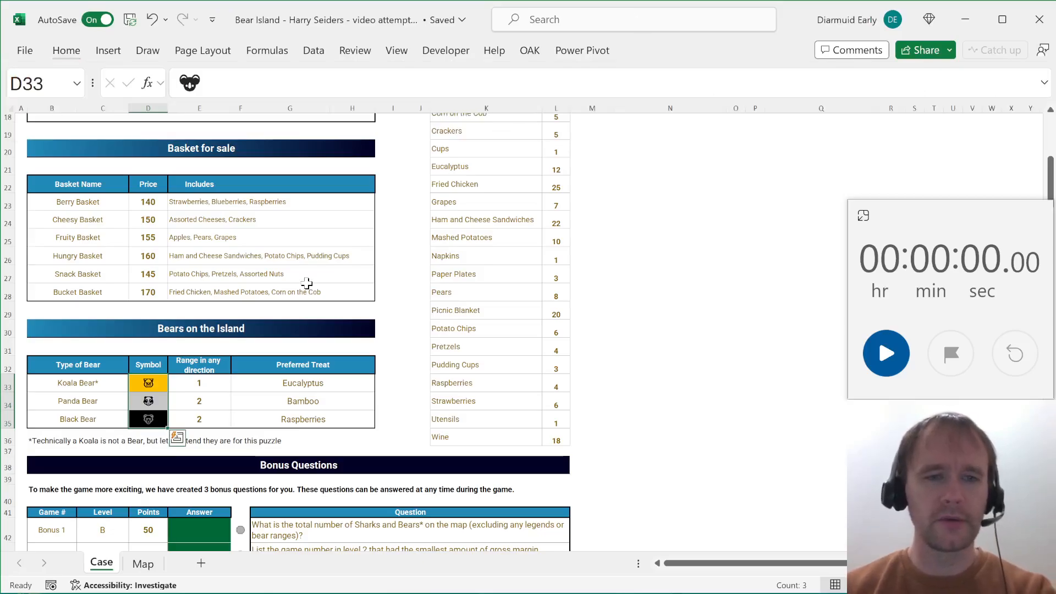
# - Examine the symbol, range and preferred treat of each bear in the Bears on the Island table
pyautogui.click(141, 384)
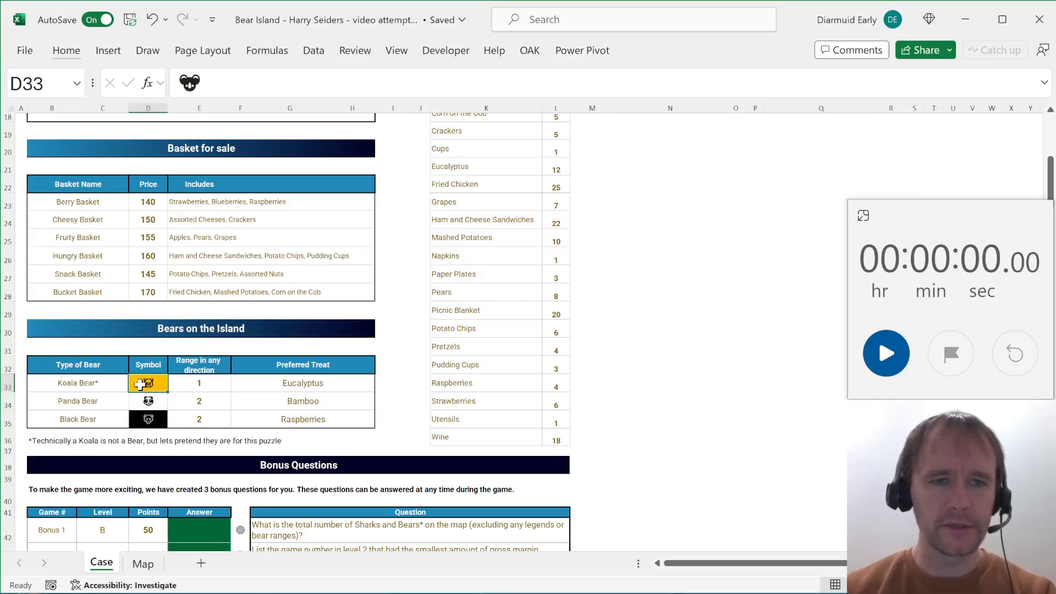
pyautogui.press('Down')
pyautogui.press('Down')
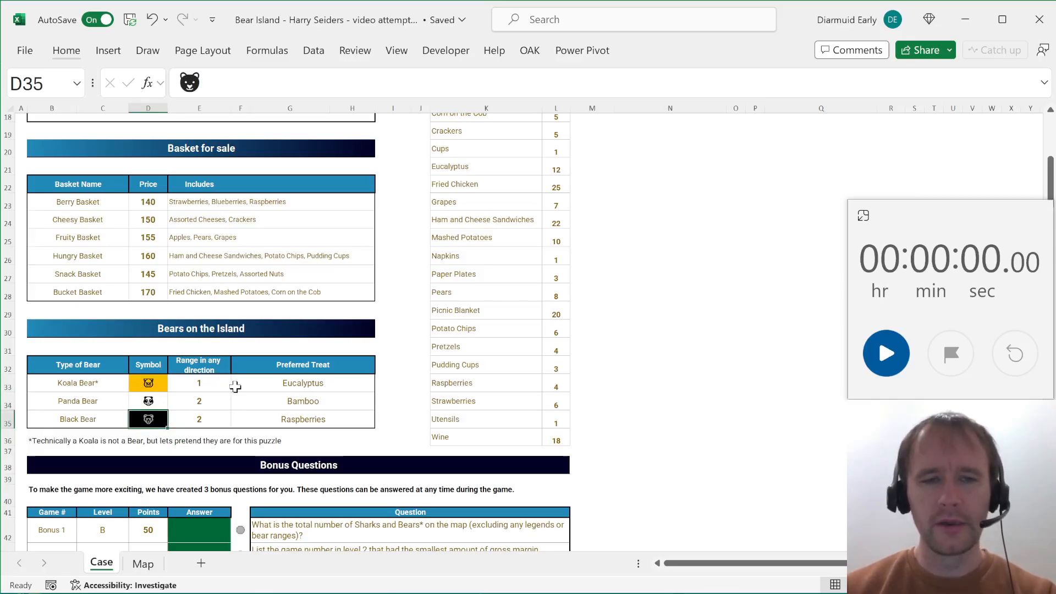
pyautogui.click(224, 388)
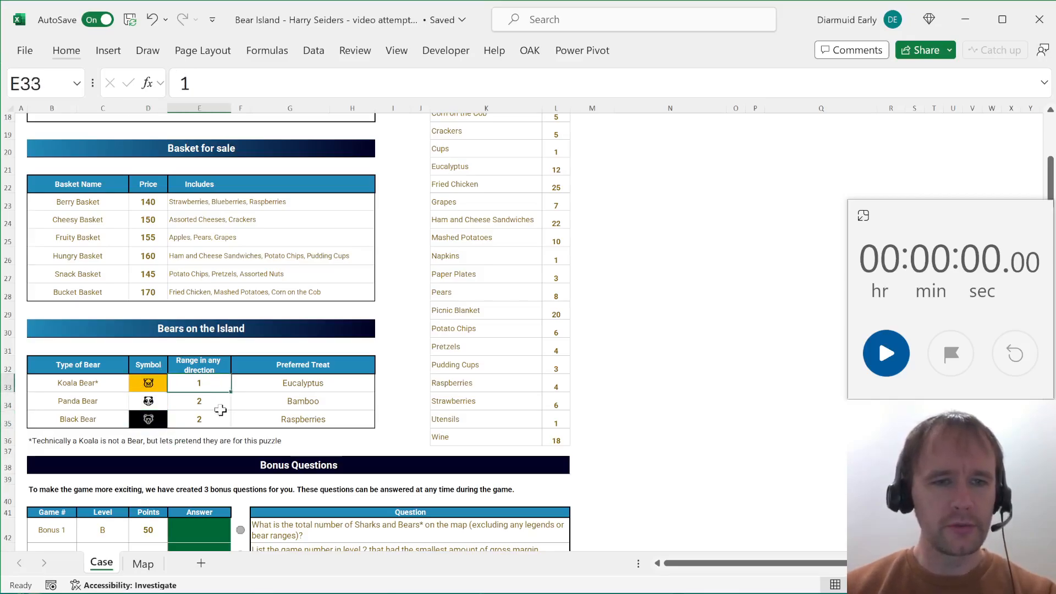
pyautogui.click(220, 410)
pyautogui.click(219, 424)
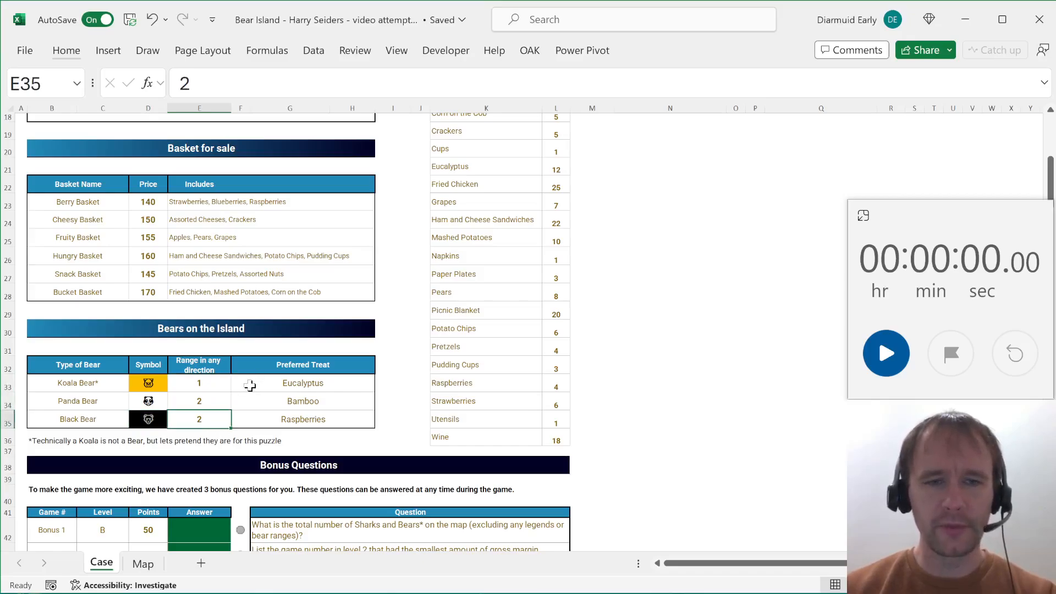
pyautogui.click(250, 386)
pyautogui.click(244, 404)
pyautogui.click(243, 423)
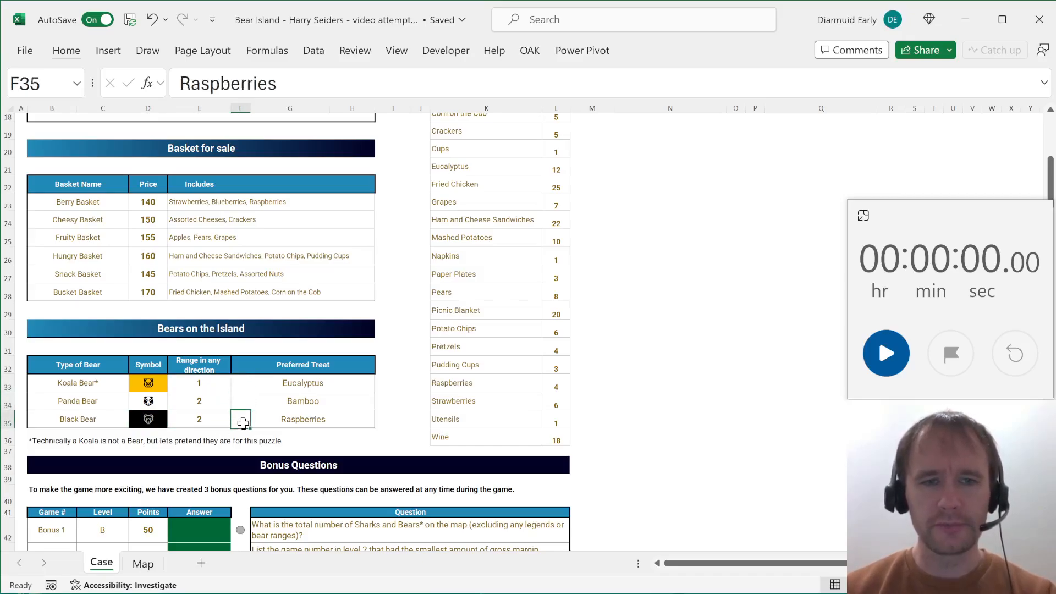
# - Examine the Cost table's items and their costs, starting from Apples
pyautogui.scroll(3, 363, 330)
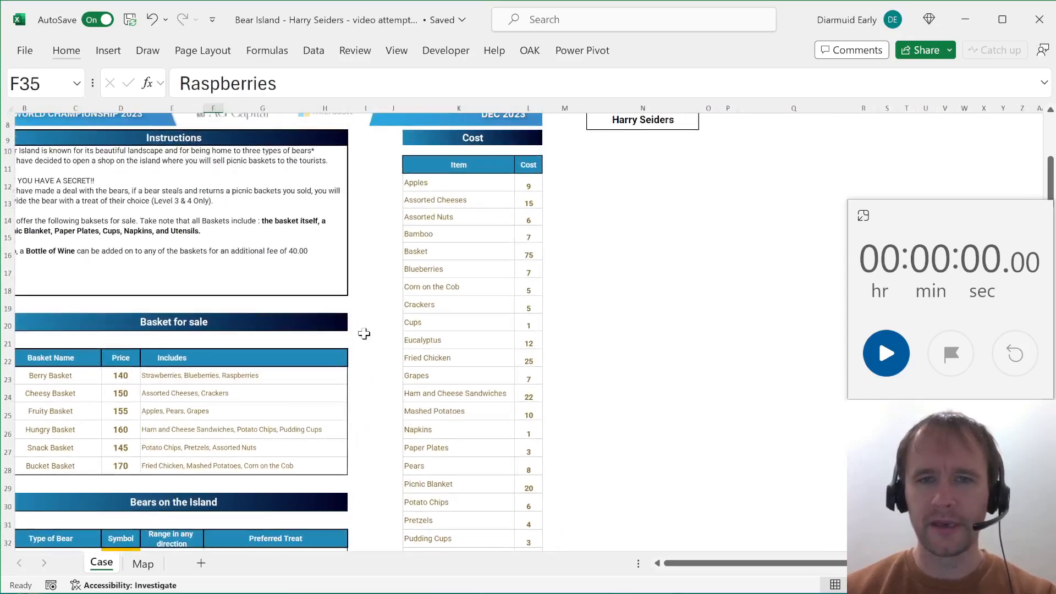
pyautogui.scroll(1, 429, 189)
pyautogui.click(419, 199)
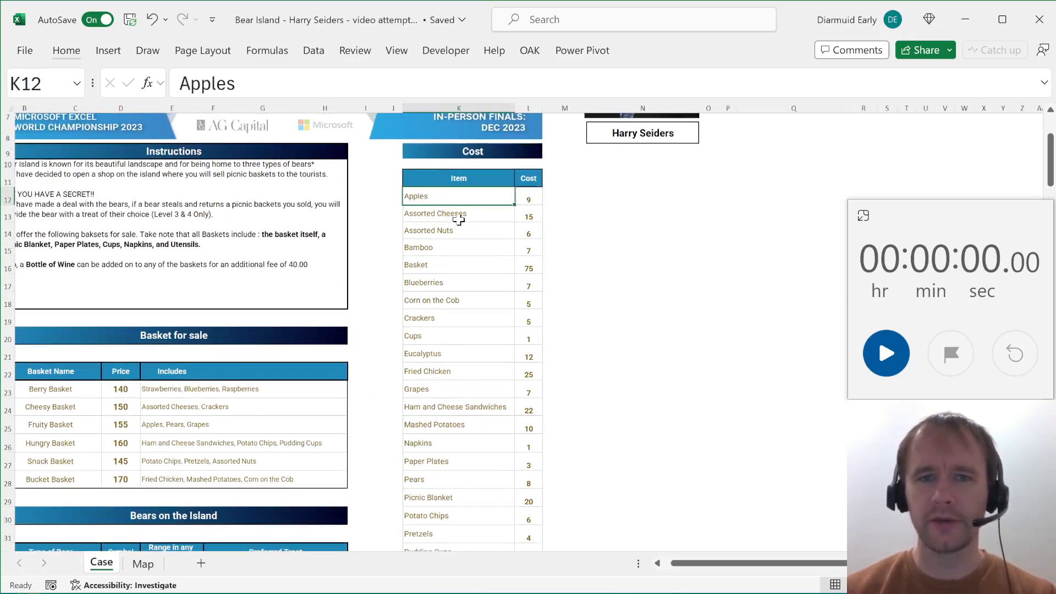
pyautogui.press('Down')
pyautogui.press('Right')
pyautogui.press('Left')
pyautogui.press('Down')
pyautogui.press('Right')
pyautogui.press('Left')
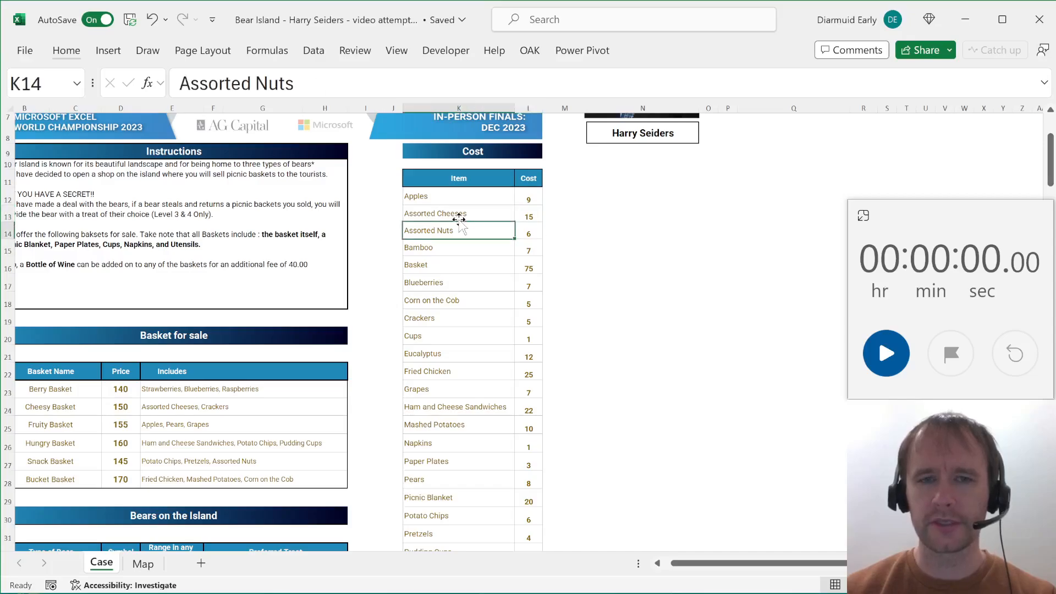
# - Look over the bonus questions and the Level 1 example's basket sold, quantity and answer
pyautogui.scroll(-3, 349, 331)
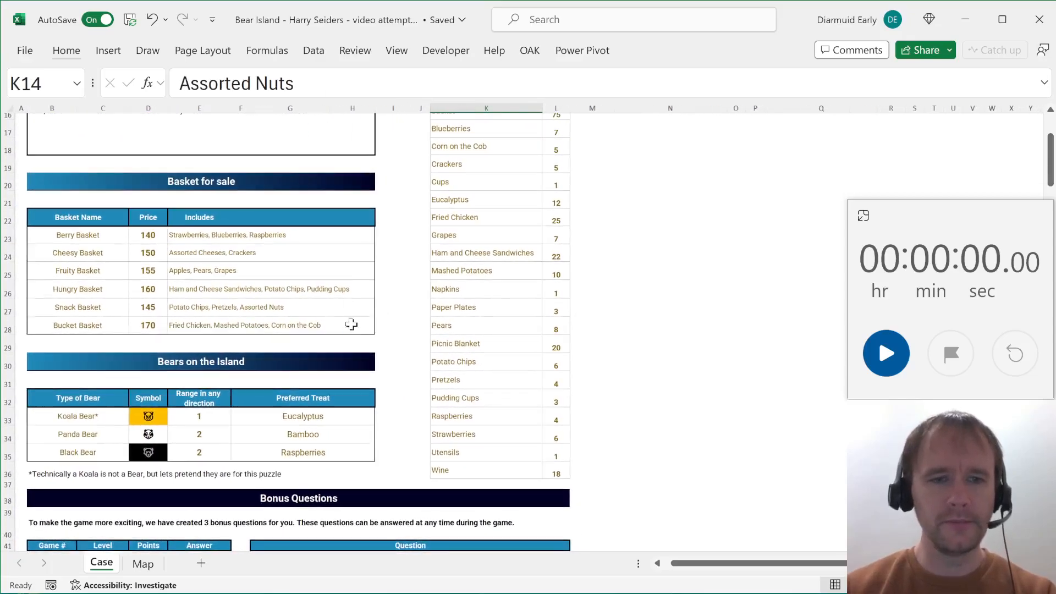
pyautogui.scroll(-2, 307, 366)
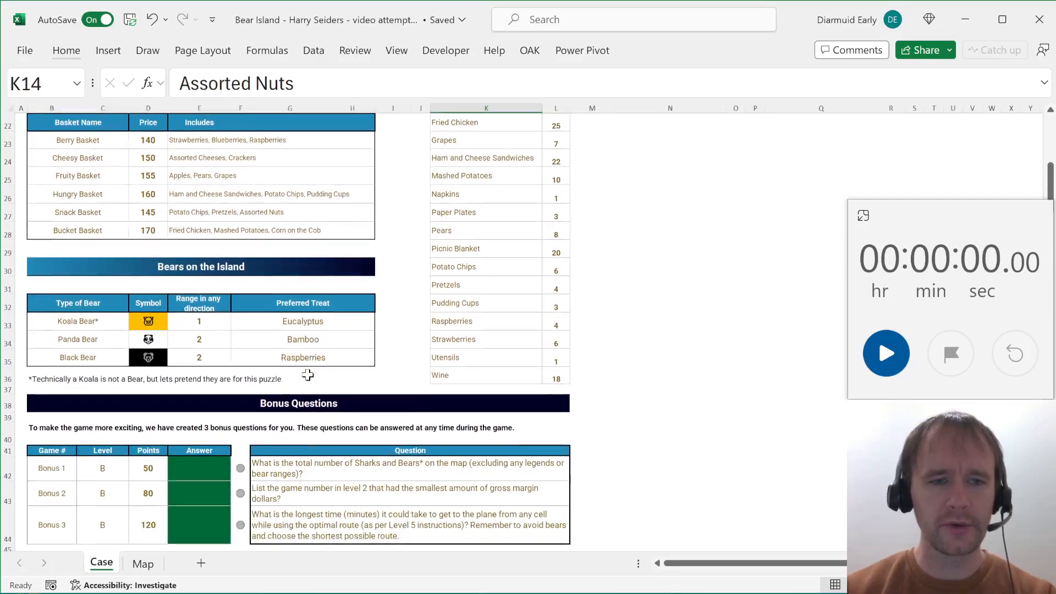
pyautogui.scroll(-3, 308, 375)
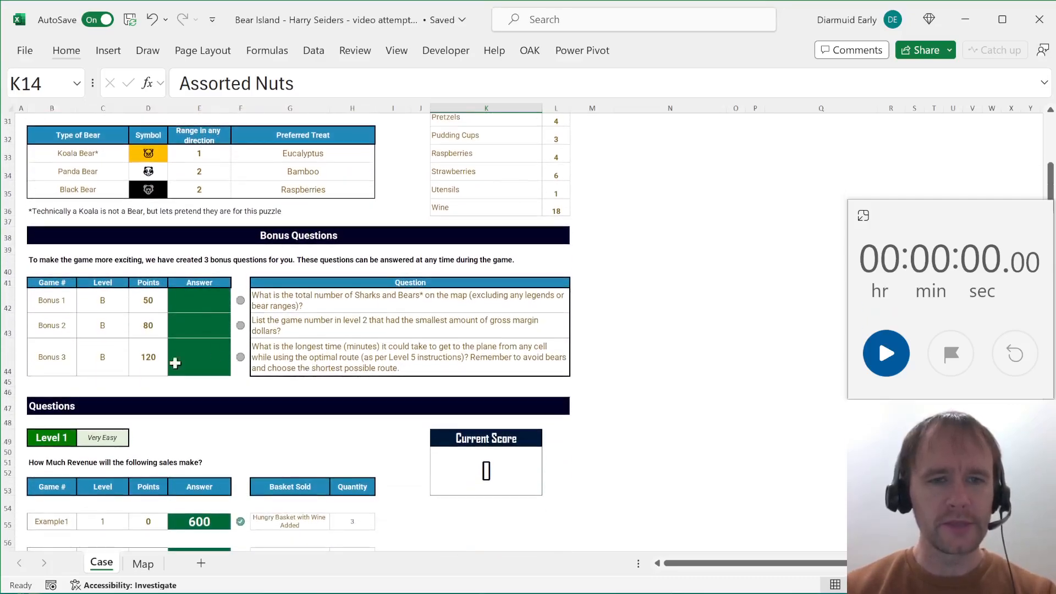
pyautogui.scroll(-4, 175, 363)
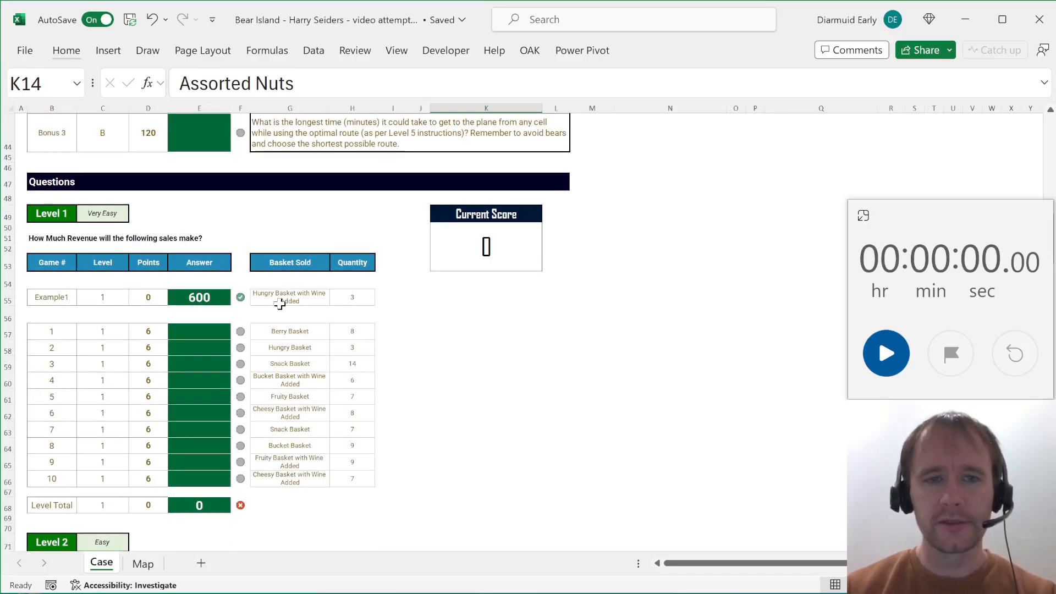
pyautogui.click(295, 267)
pyautogui.click(361, 261)
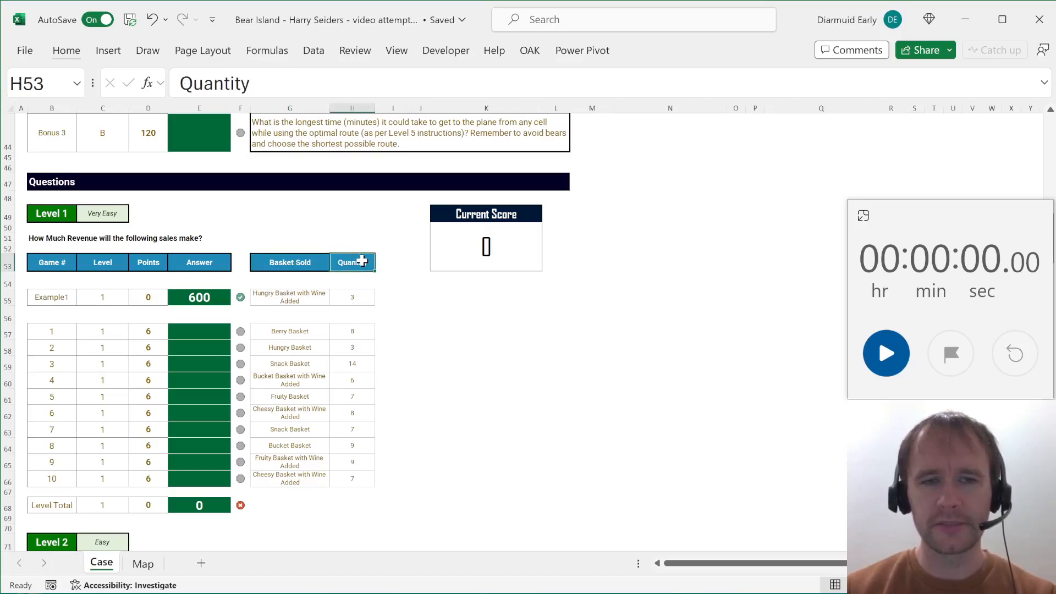
pyautogui.click(279, 301)
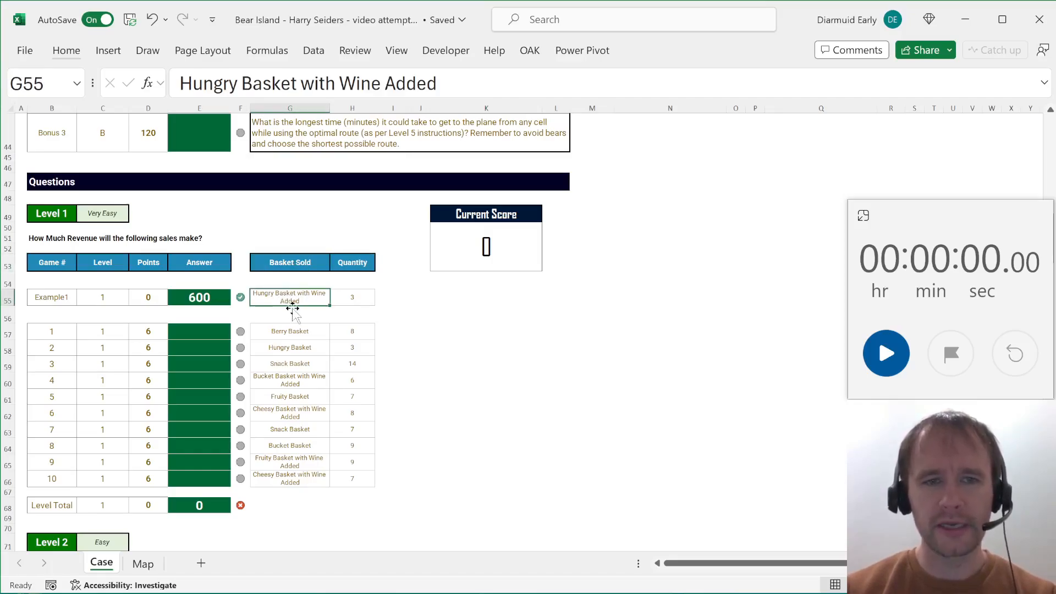
pyautogui.click(366, 301)
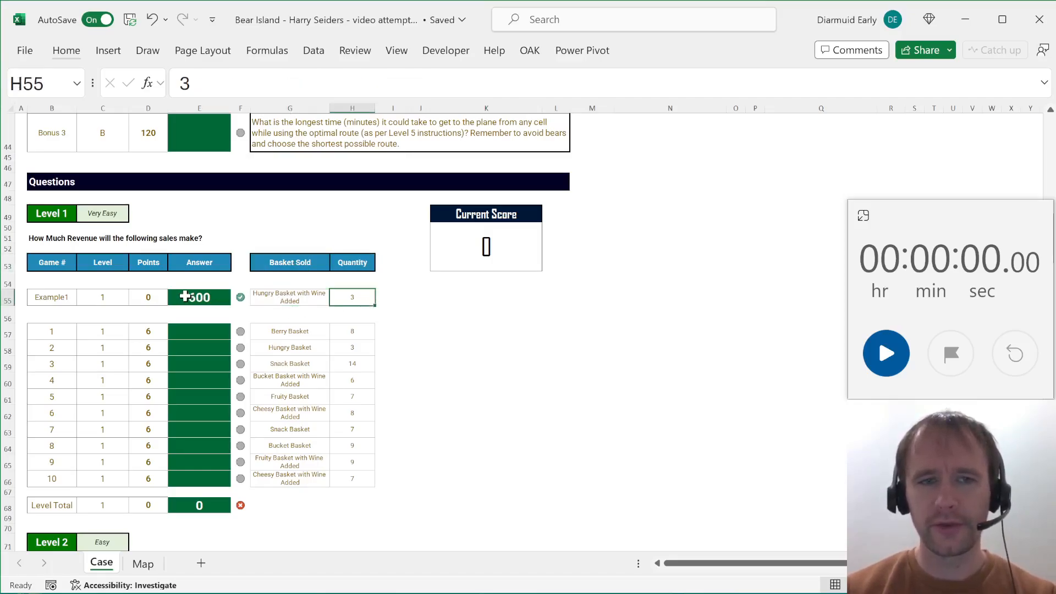
pyautogui.click(185, 296)
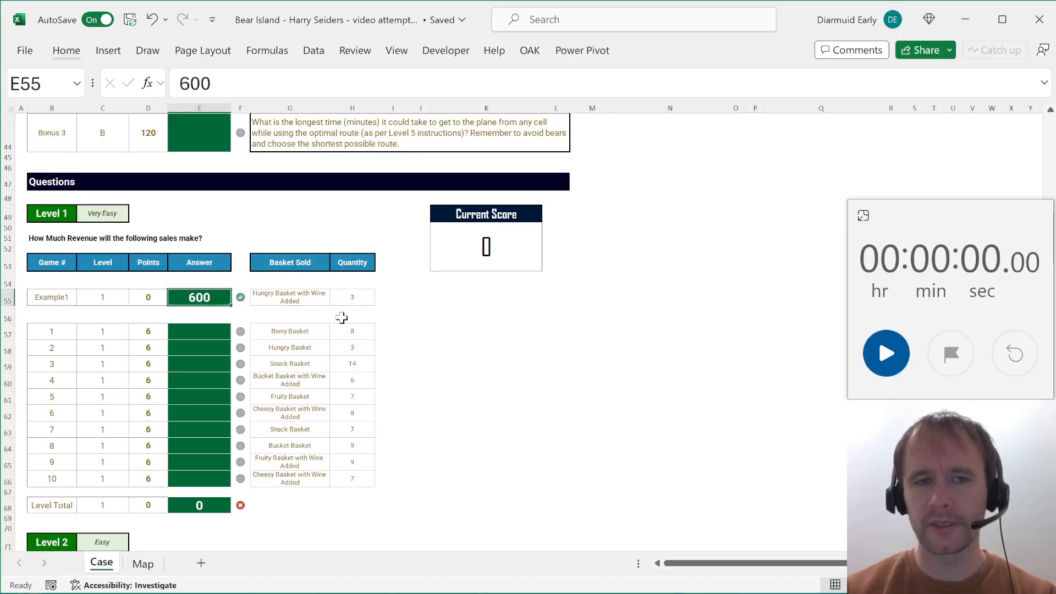
# - Check the Hungry Basket's price and the additional wine fee against the Level 1 example
pyautogui.scroll(9, 282, 328)
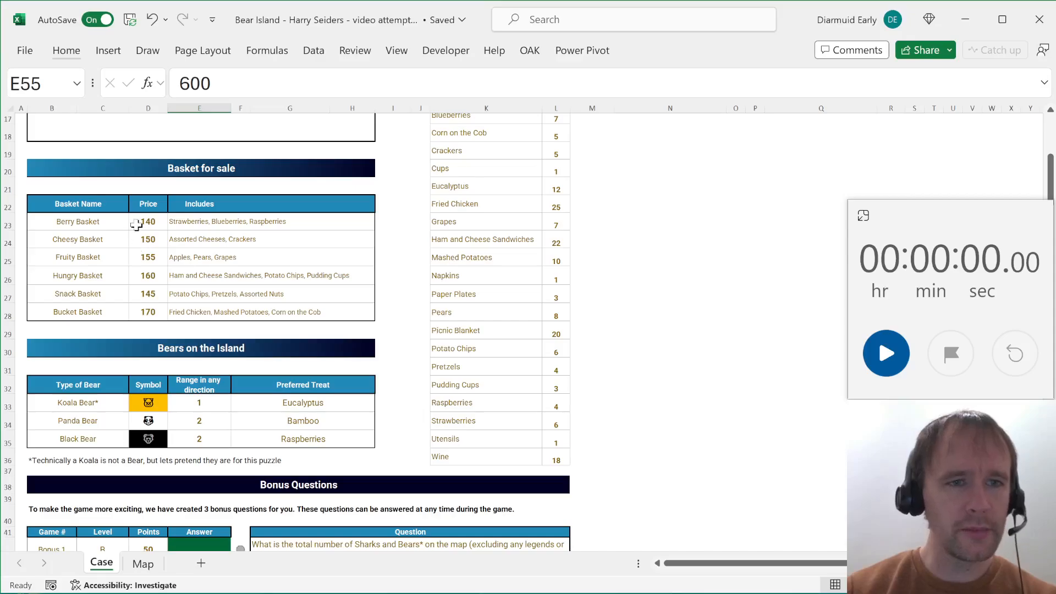
pyautogui.click(136, 277)
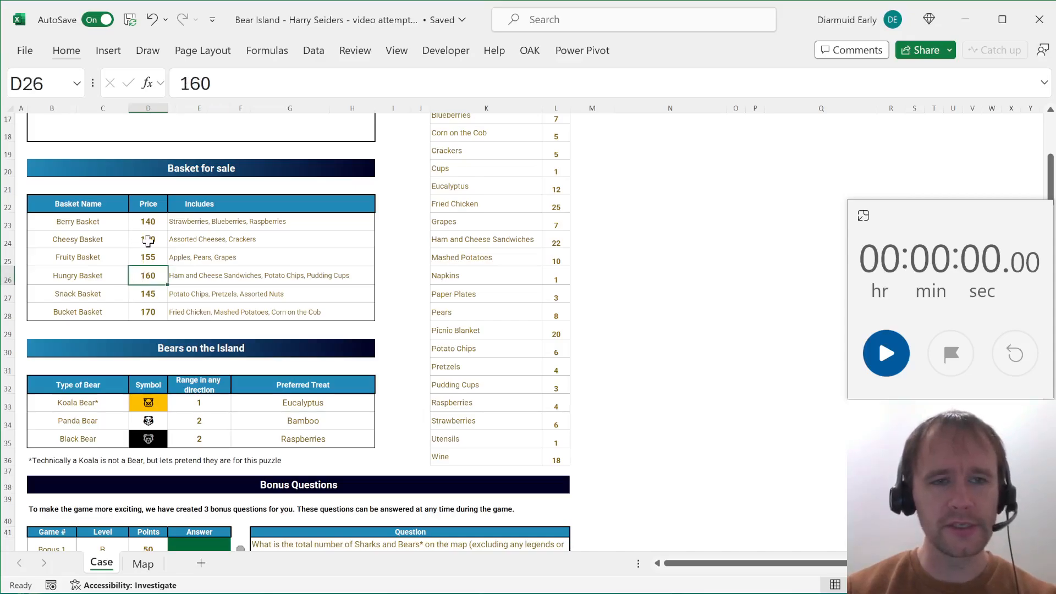
pyautogui.scroll(3, 149, 241)
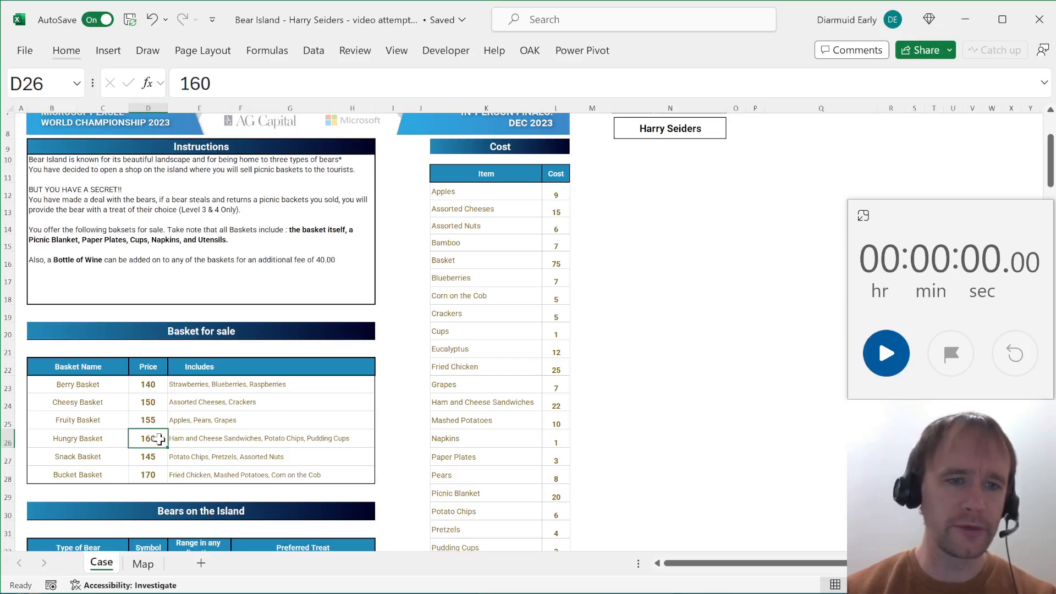
# - Check the Level 1 example's revenue answer against the Hungry Basket's price and the wine fee
pyautogui.scroll(-9, 159, 439)
pyautogui.scroll(-1, 158, 439)
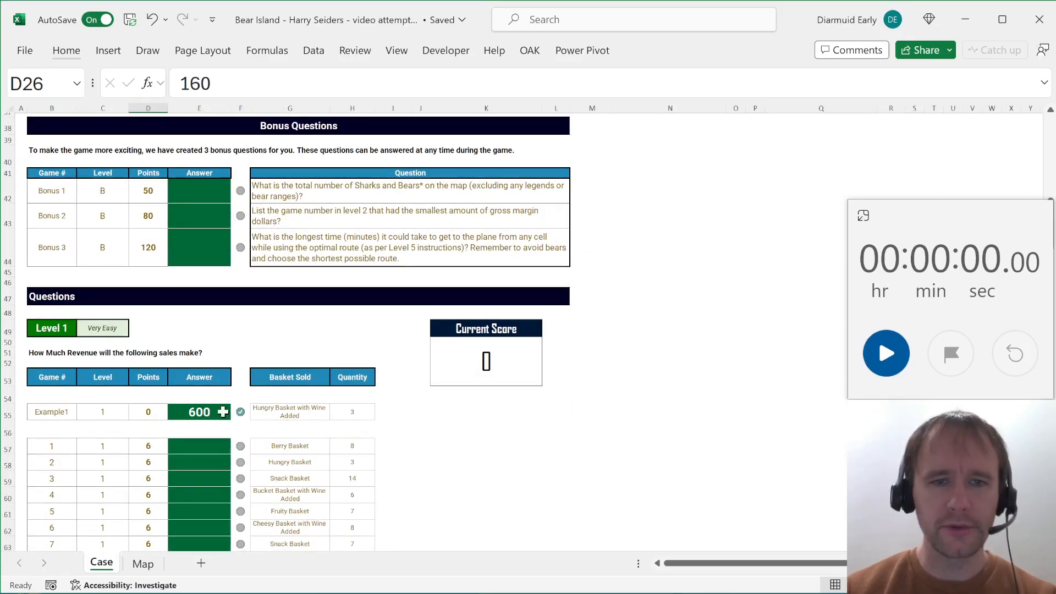
pyautogui.click(180, 412)
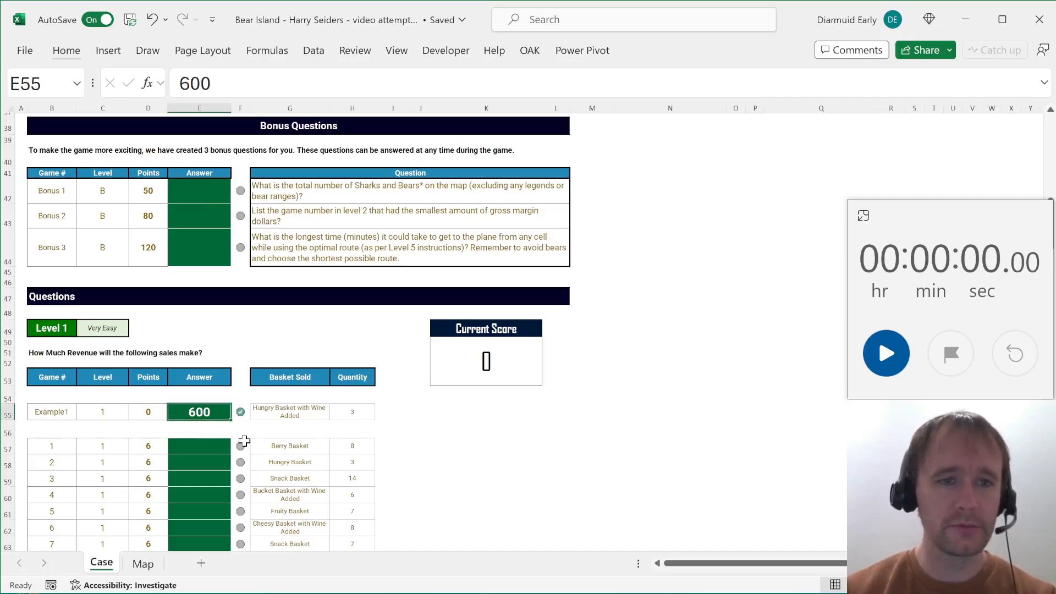
# - Review the Level 2 profit instructions and its example's basket sold, quantity and answer
pyautogui.scroll(-8, 244, 441)
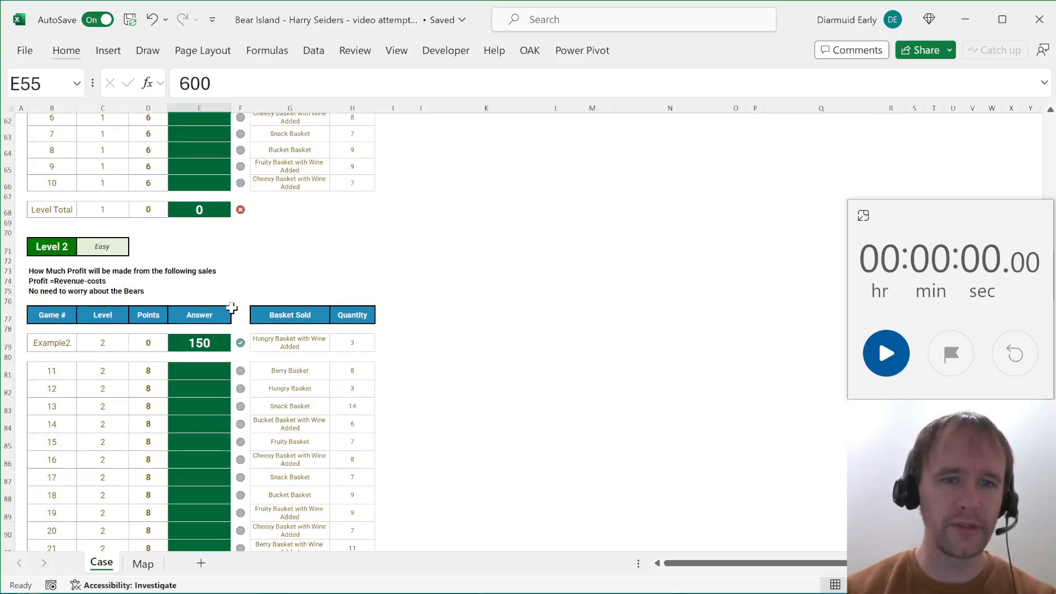
pyautogui.click(296, 345)
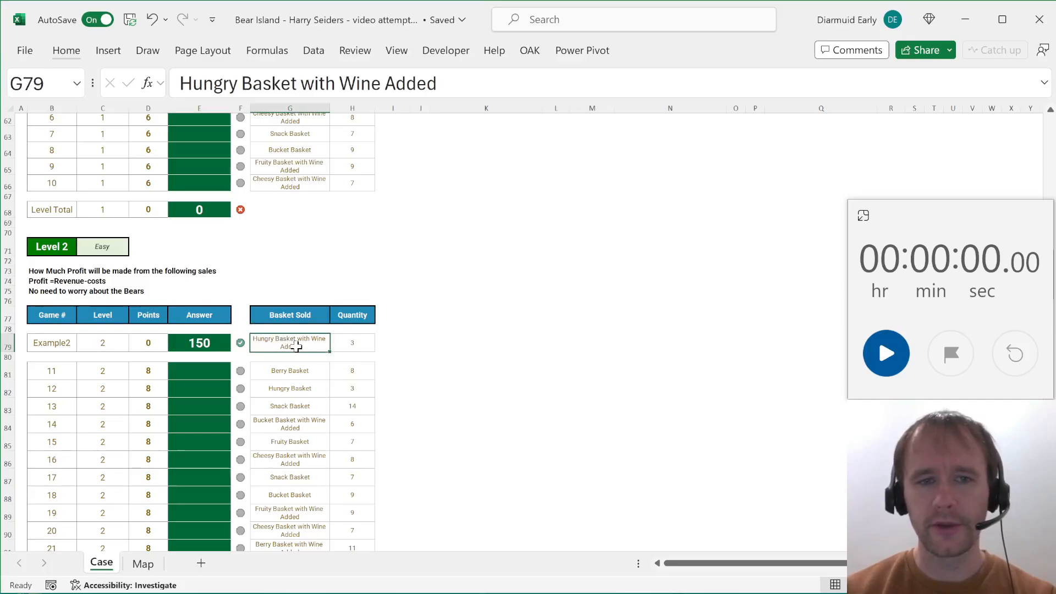
pyautogui.click(341, 343)
pyautogui.click(207, 338)
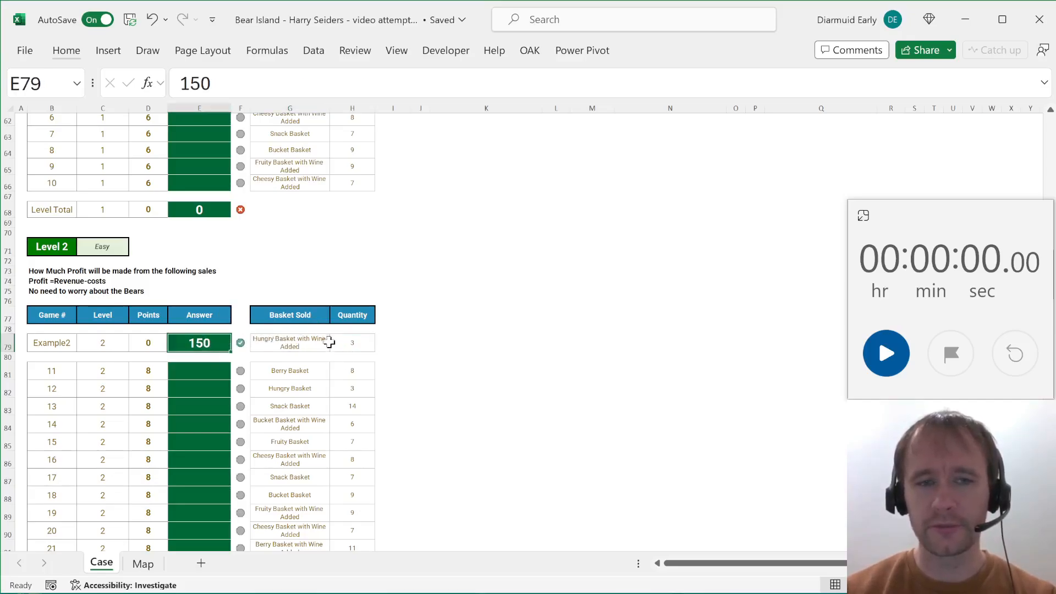
# - Compare the Level 1 example's revenue answer with the Level 2 example's profit answer
pyautogui.scroll(5, 265, 309)
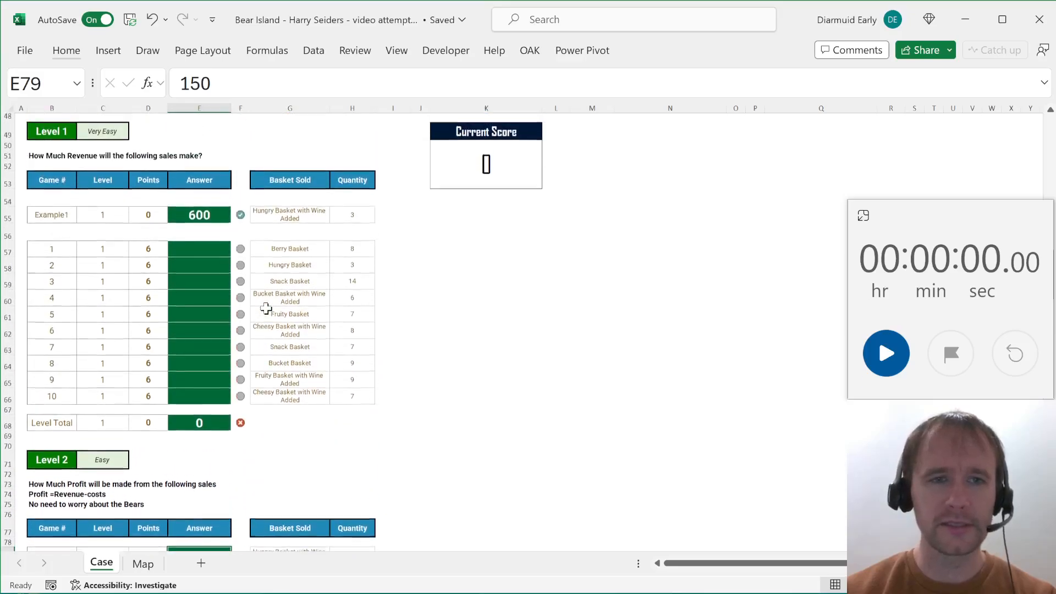
pyautogui.click(195, 234)
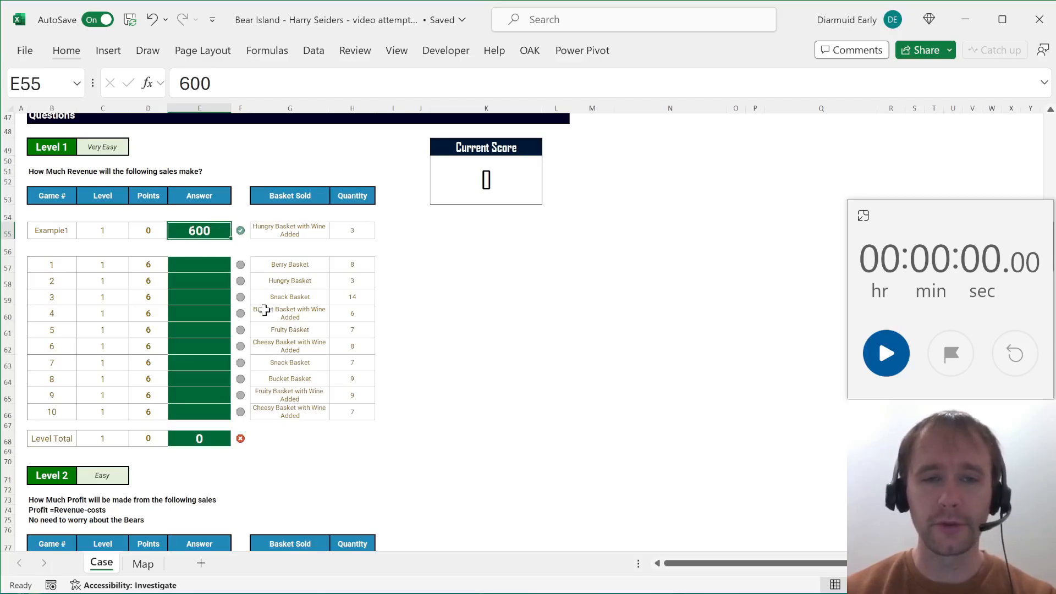
pyautogui.scroll(-3, 260, 455)
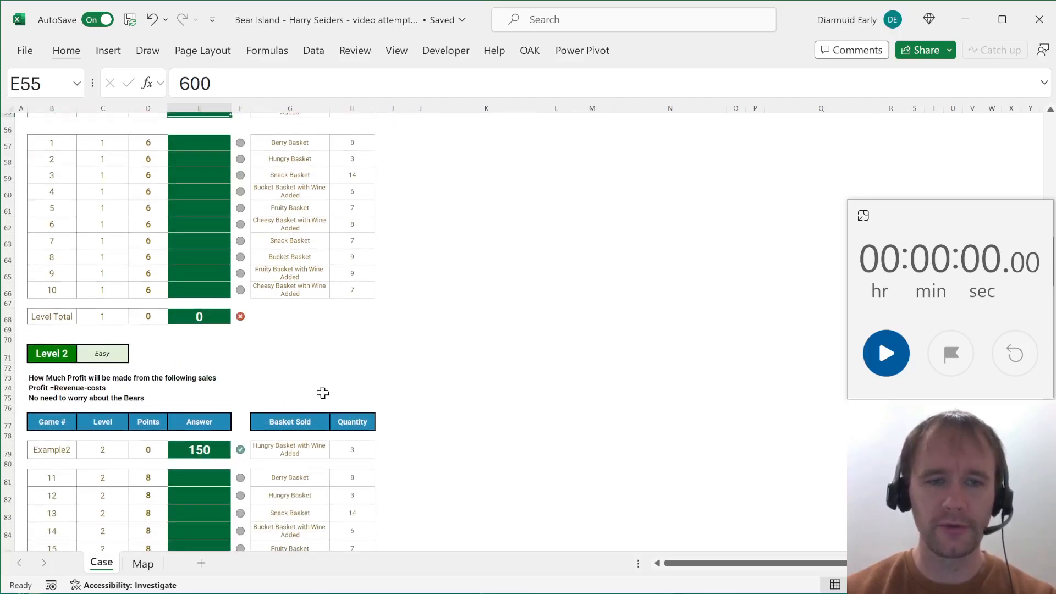
pyautogui.scroll(15, 323, 393)
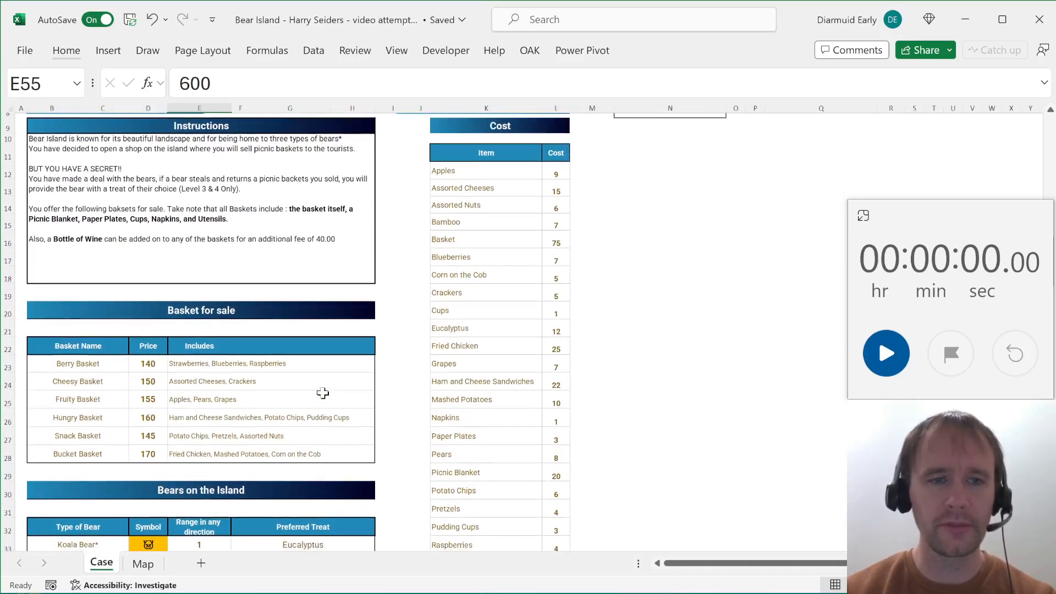
pyautogui.scroll(-15, 323, 393)
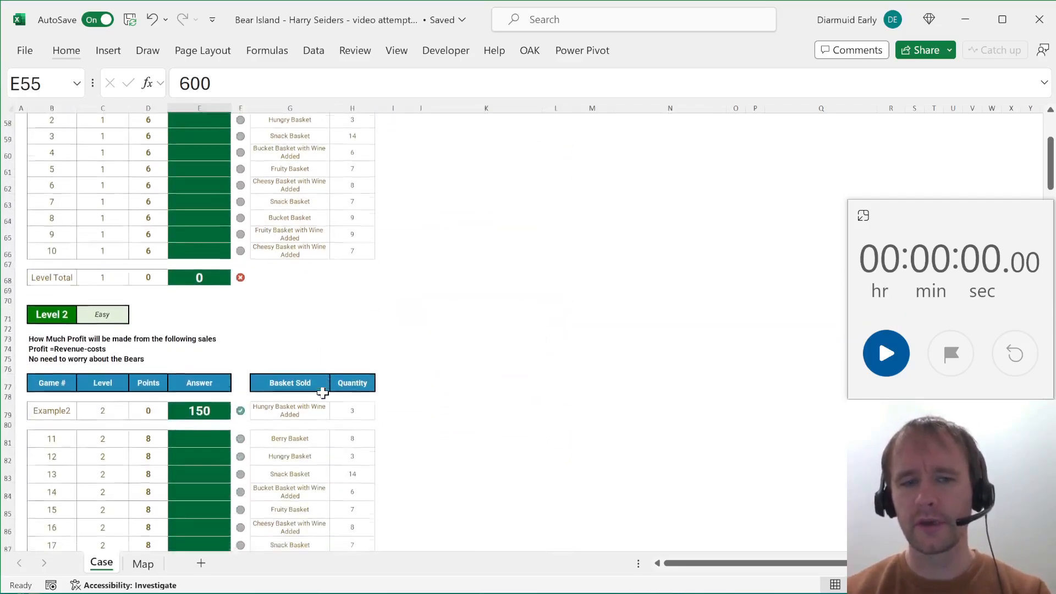
pyautogui.scroll(-1, 322, 393)
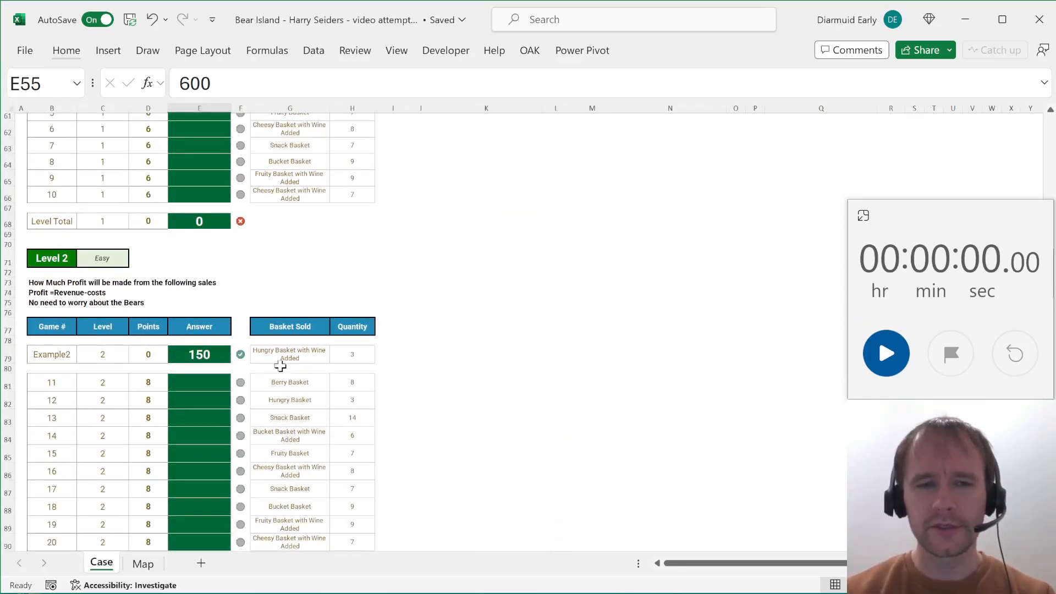
# - Examine the contents listed for each basket for sale and the instructions on items included in all baskets
pyautogui.scroll(15, 277, 328)
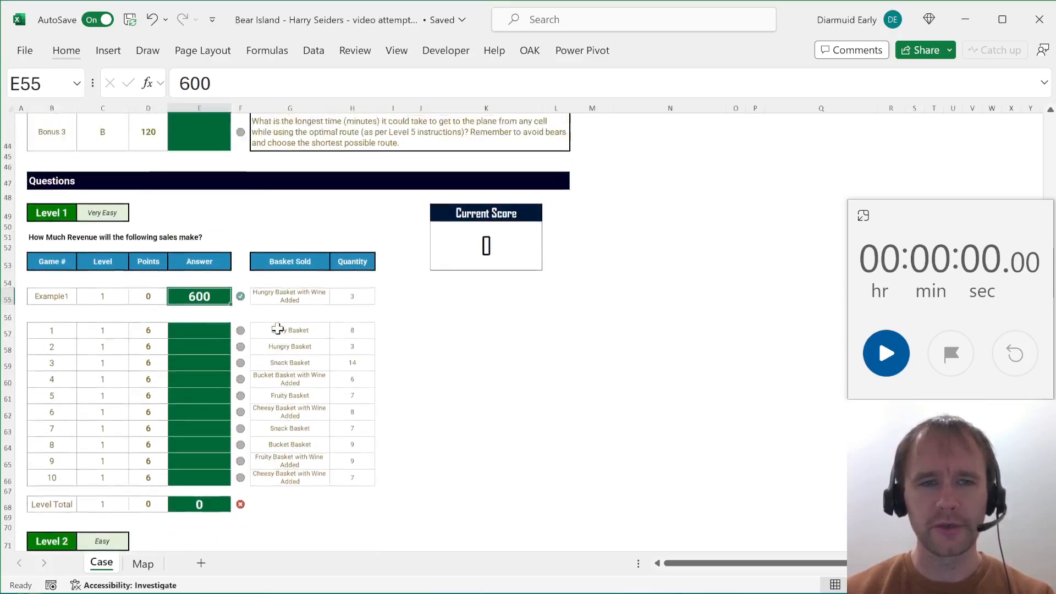
pyautogui.moveTo(184, 269); pyautogui.dragTo(184, 363)
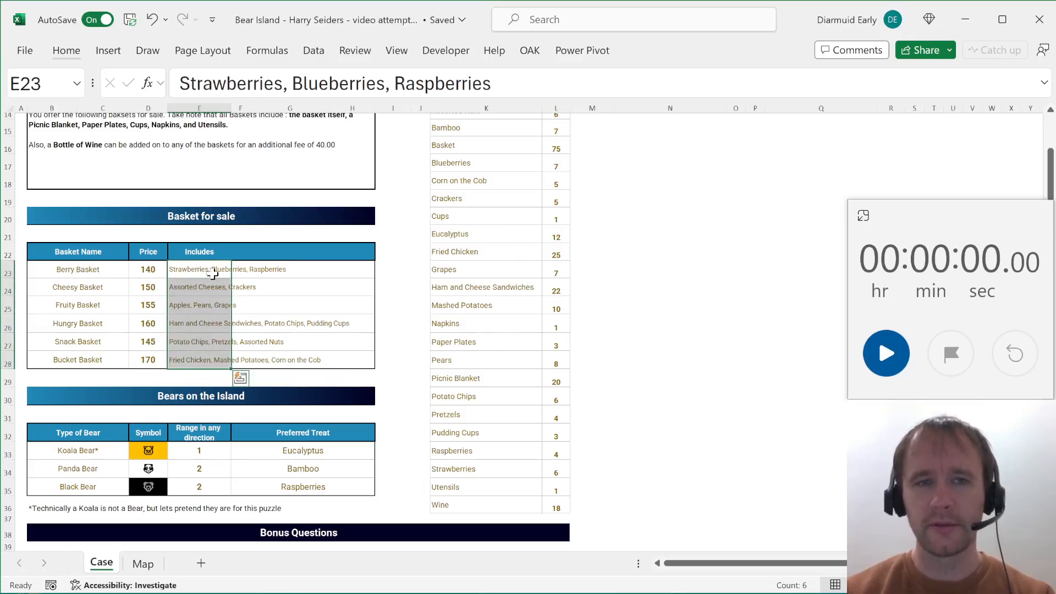
pyautogui.scroll(2, 215, 271)
pyautogui.scroll(1, 158, 220)
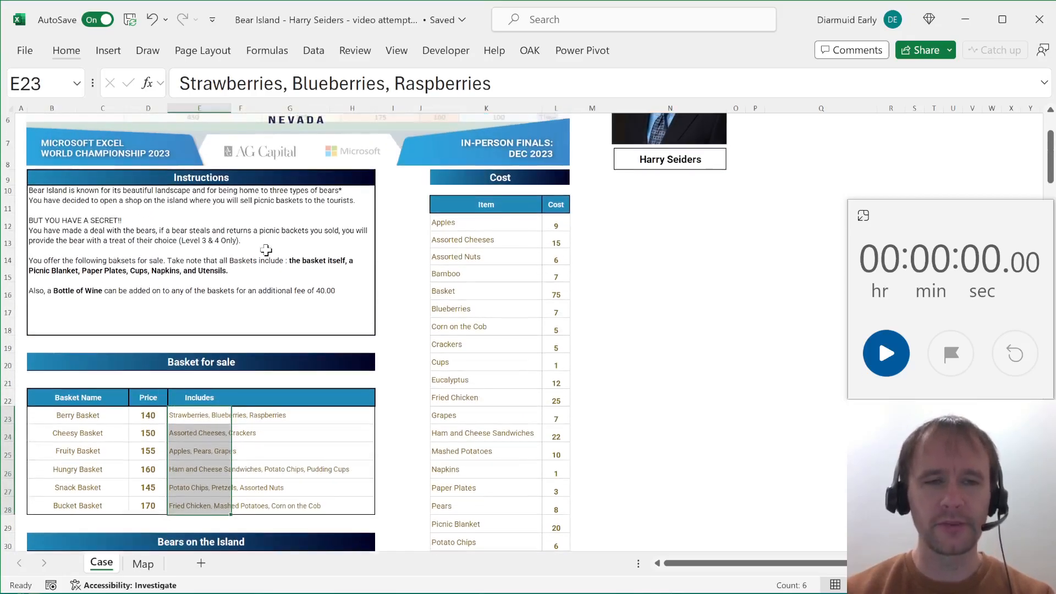
pyautogui.click(189, 283)
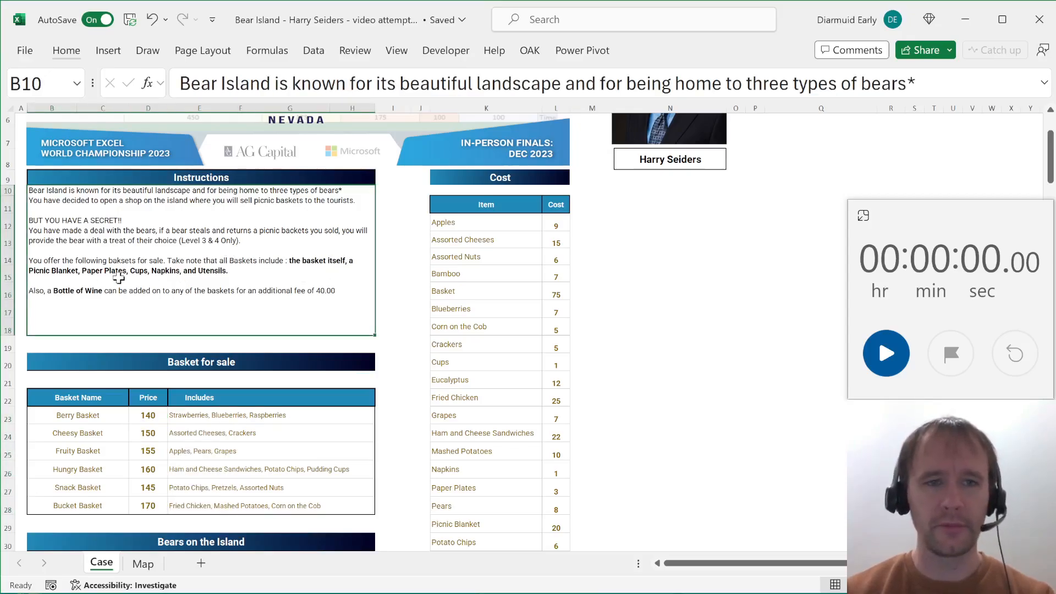
pyautogui.scroll(-4, 259, 398)
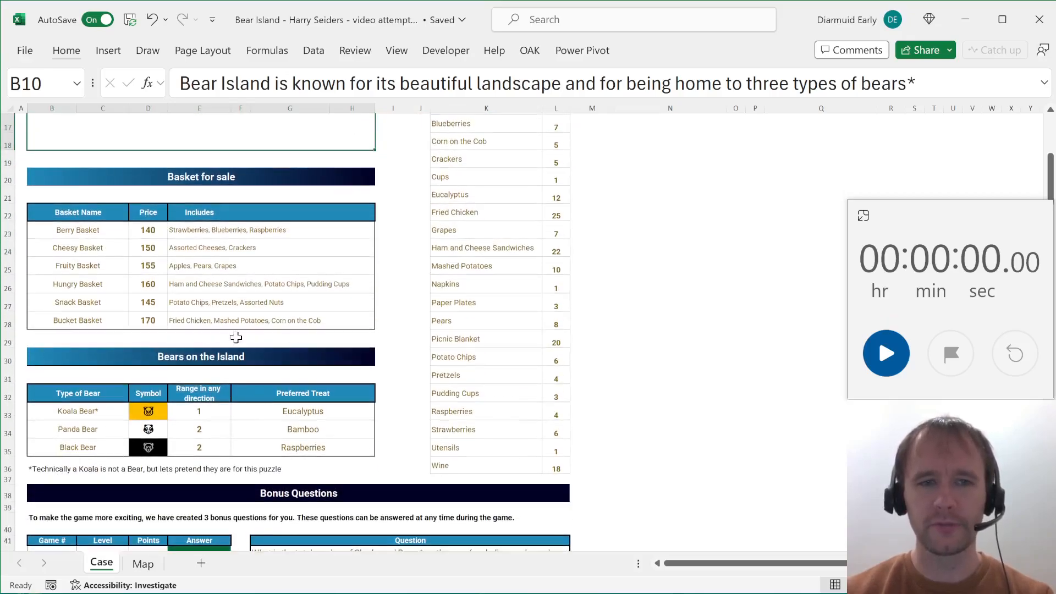
pyautogui.moveTo(183, 230); pyautogui.dragTo(189, 325)
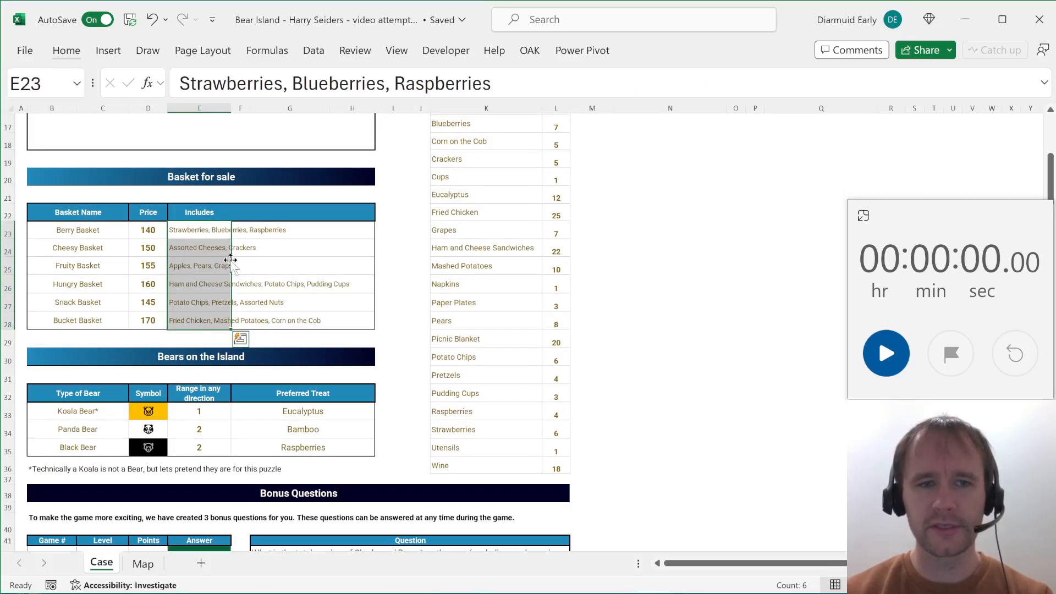
pyautogui.scroll(1, 233, 264)
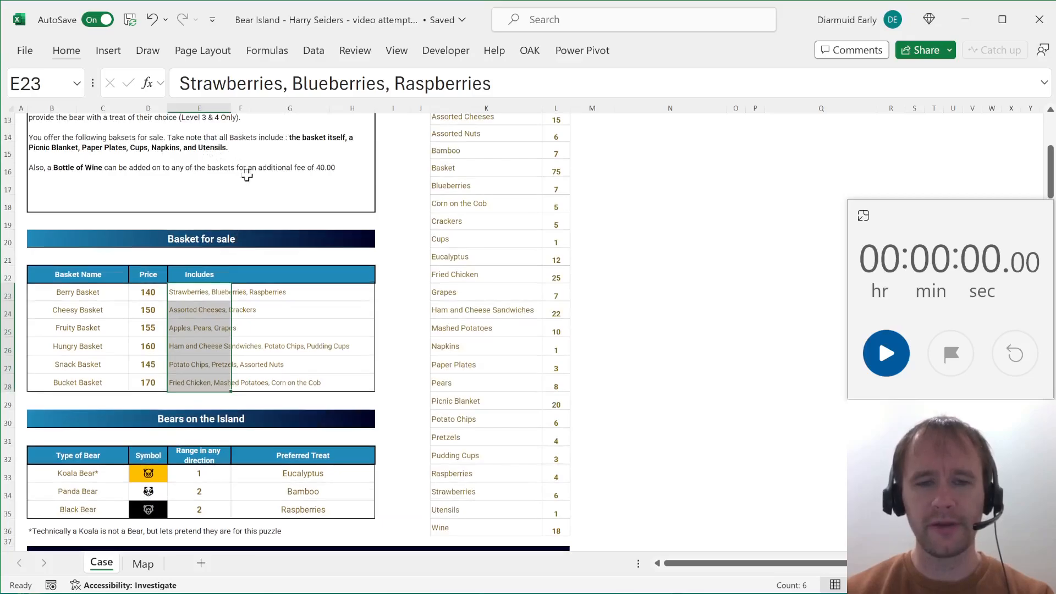
# - Look through the Level 2 questions and read the Level 3 rules on bears stealing and returning baskets
pyautogui.scroll(-20, 275, 313)
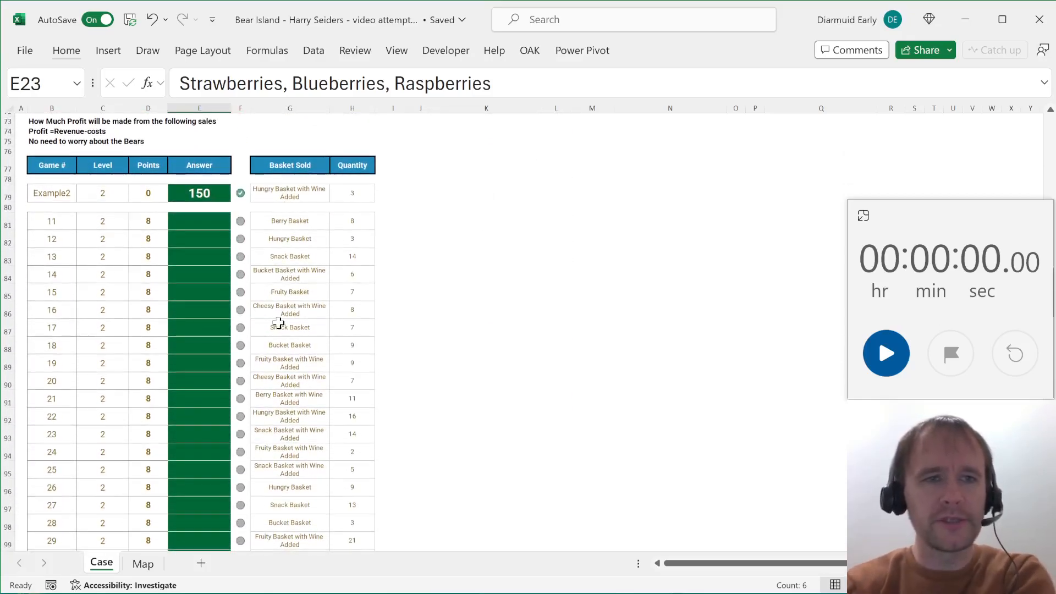
pyautogui.scroll(-9, 277, 323)
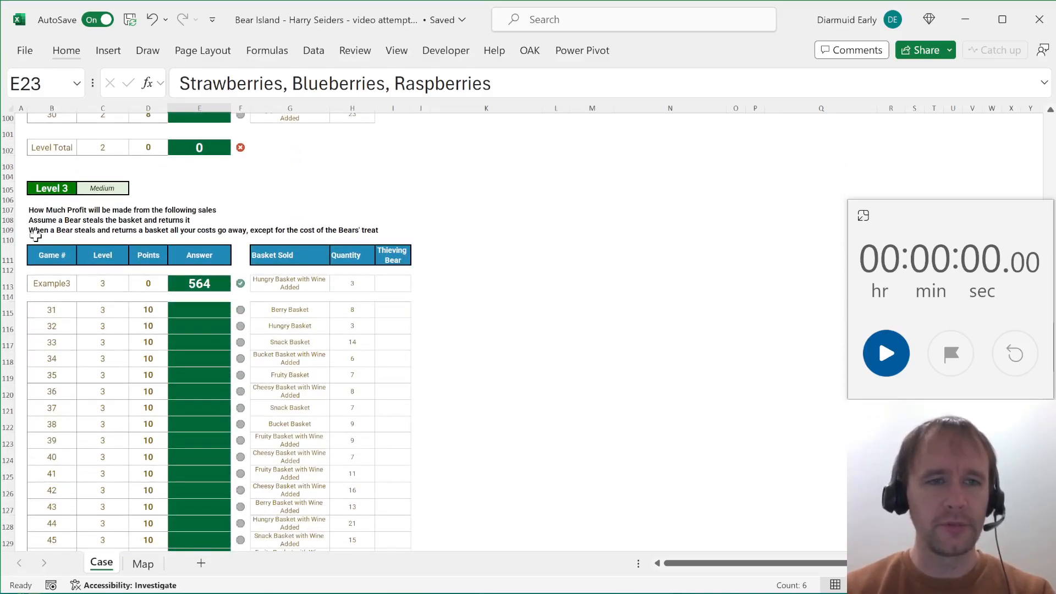
pyautogui.click(21, 220)
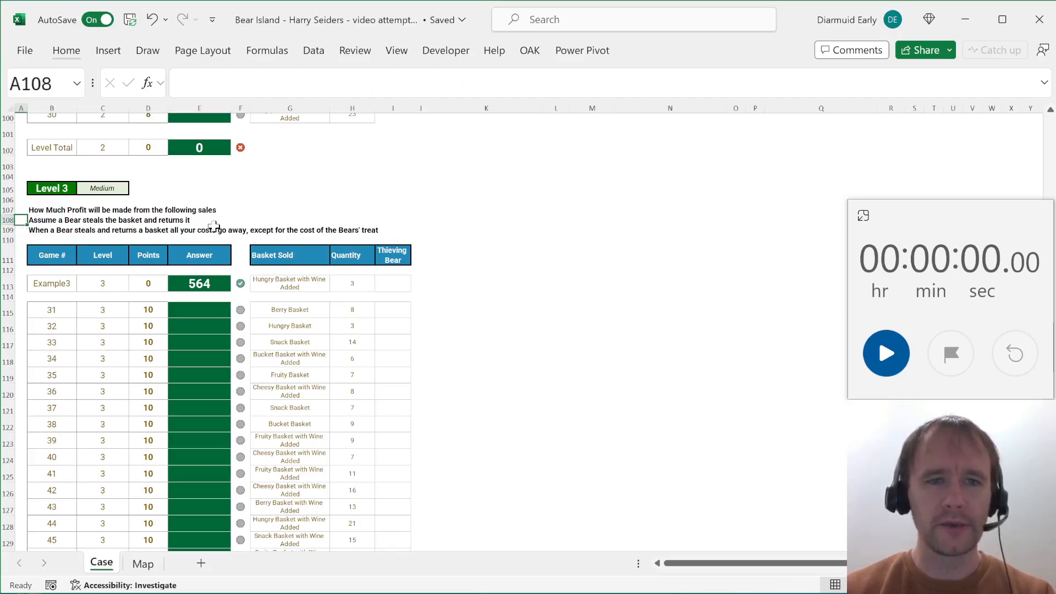
pyautogui.click(199, 233)
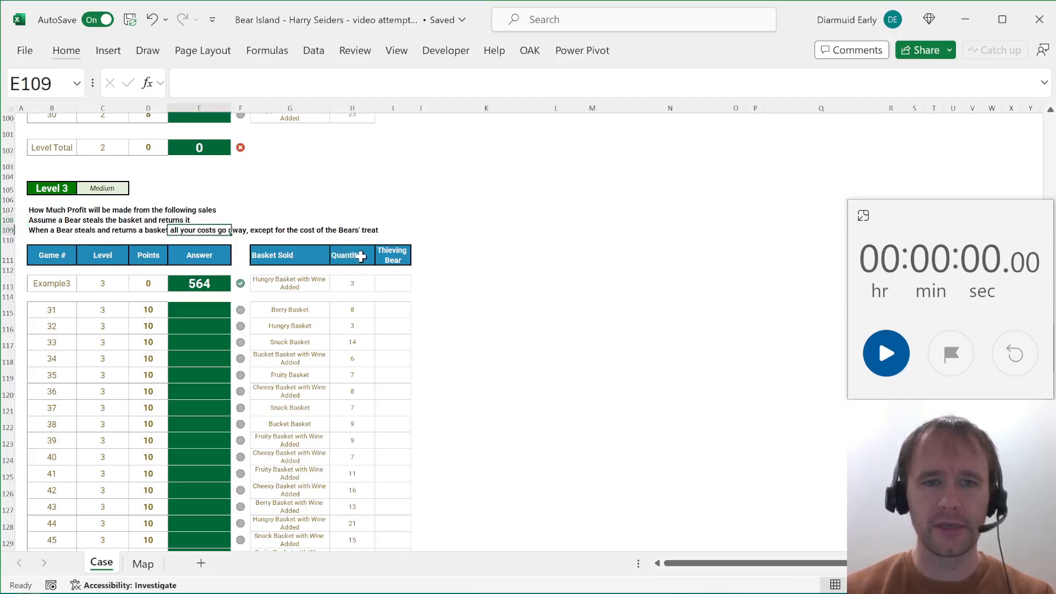
# - Turn off text wrapping for the Level 3 Thieving Bear cells from Example3 down to game 50
pyautogui.click(393, 281)
pyautogui.hotkey('ctrl', 'shift', 'Down')
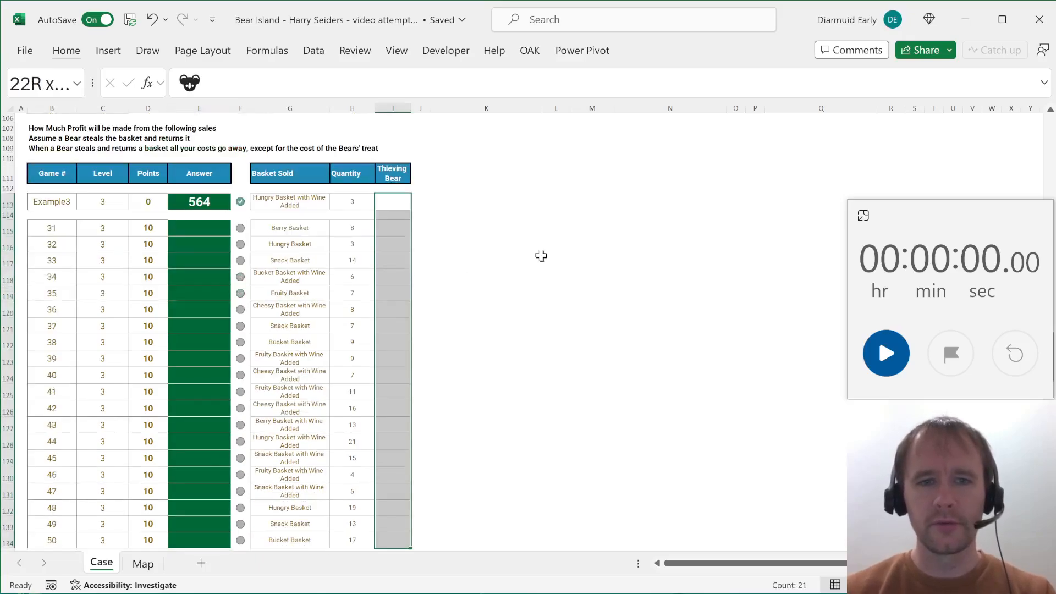
pyautogui.hotkey('alt', 'h')
pyautogui.press('w')
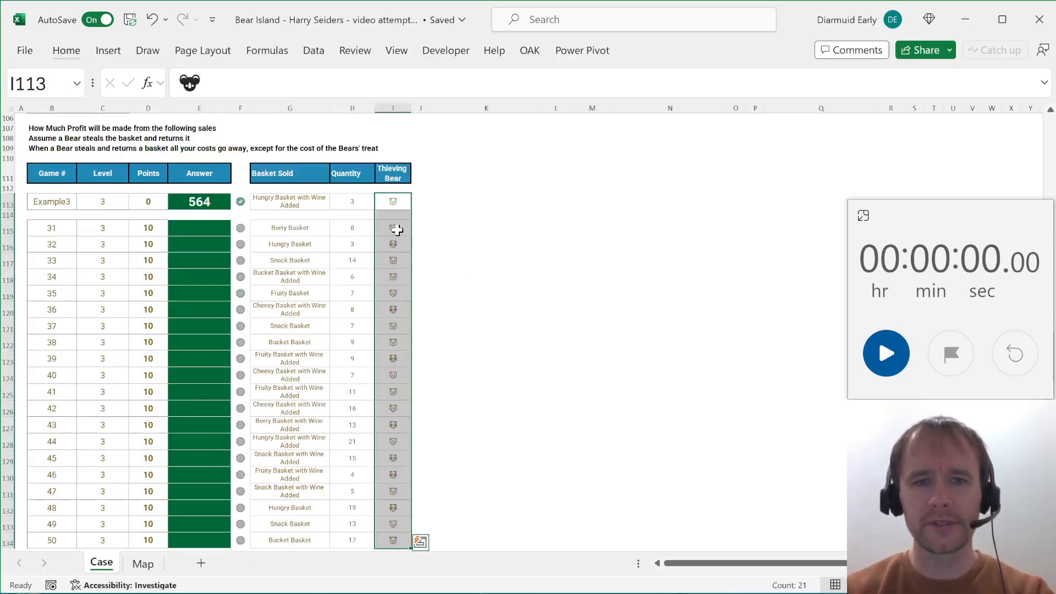
# - Read the Level 4 instructions and check its example's basket and picnic location
pyautogui.scroll(-6, 326, 383)
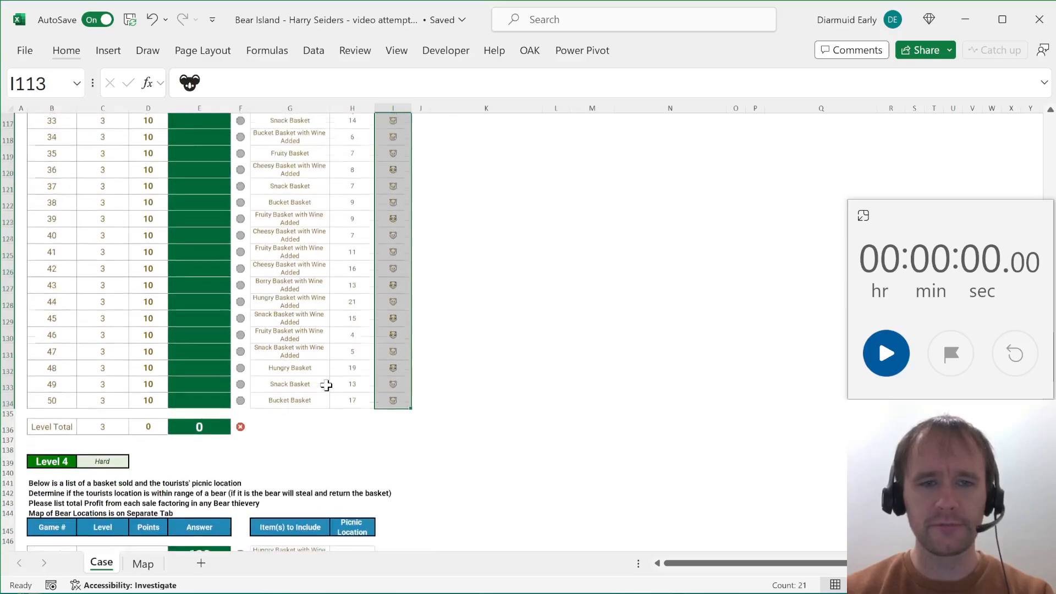
pyautogui.scroll(-4, 327, 385)
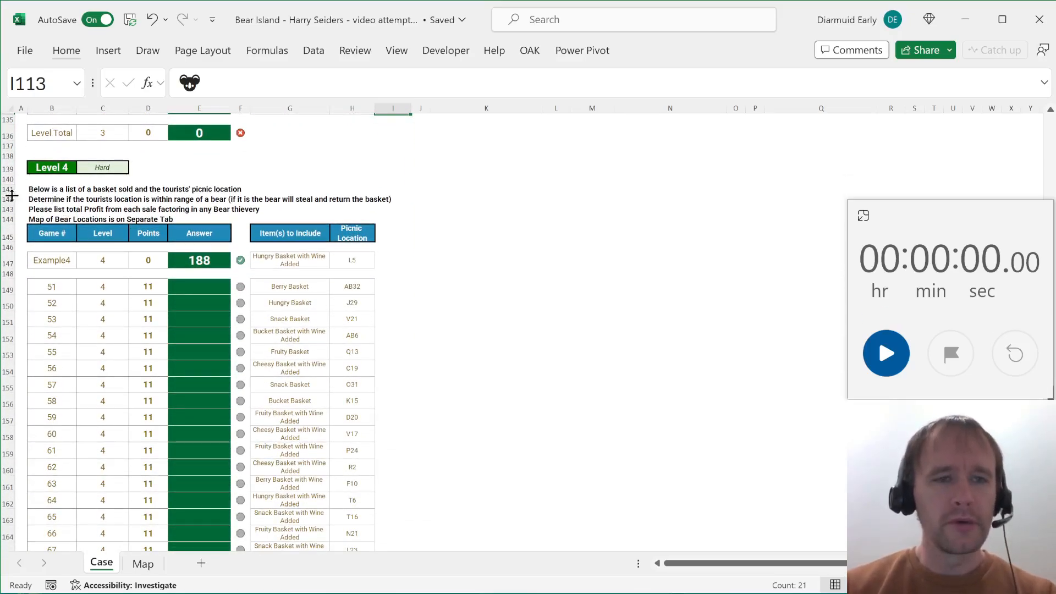
pyautogui.click(263, 262)
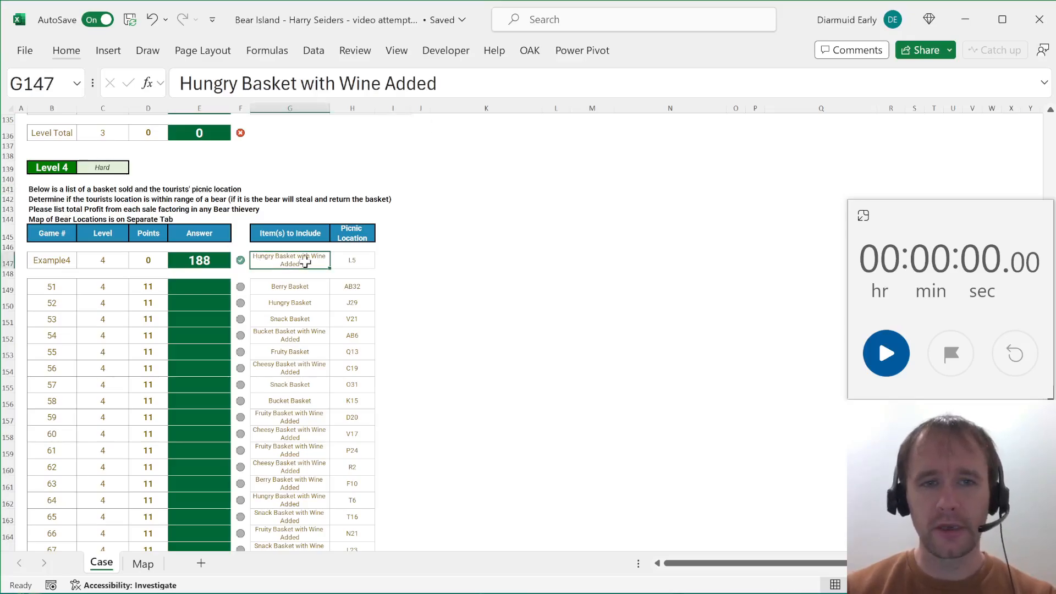
pyautogui.click(369, 263)
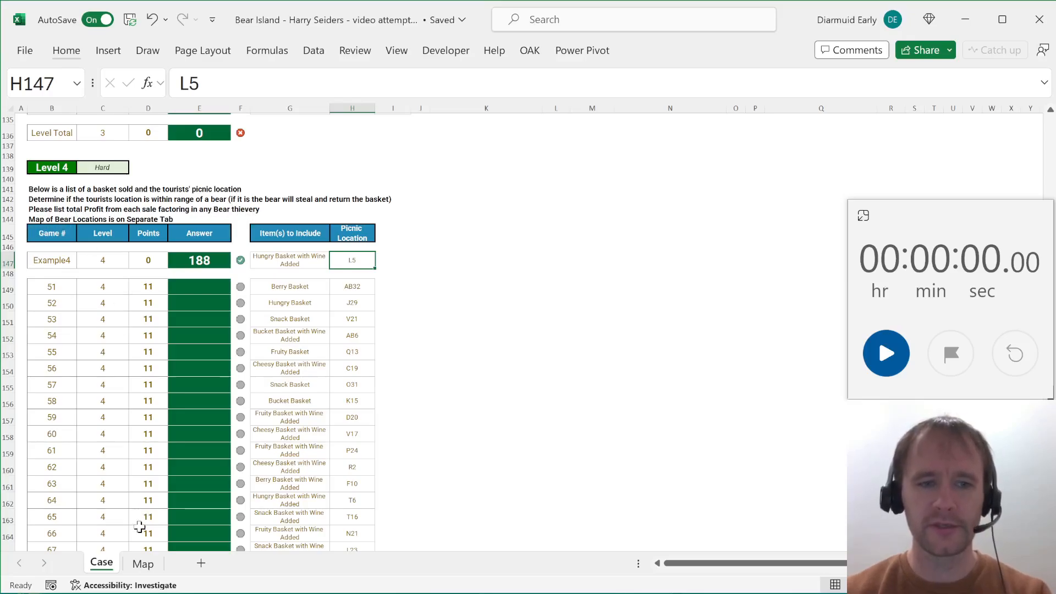
# - Locate the Level 4 example's picnic location, cell L5, on the Map sheet
pyautogui.click(143, 563)
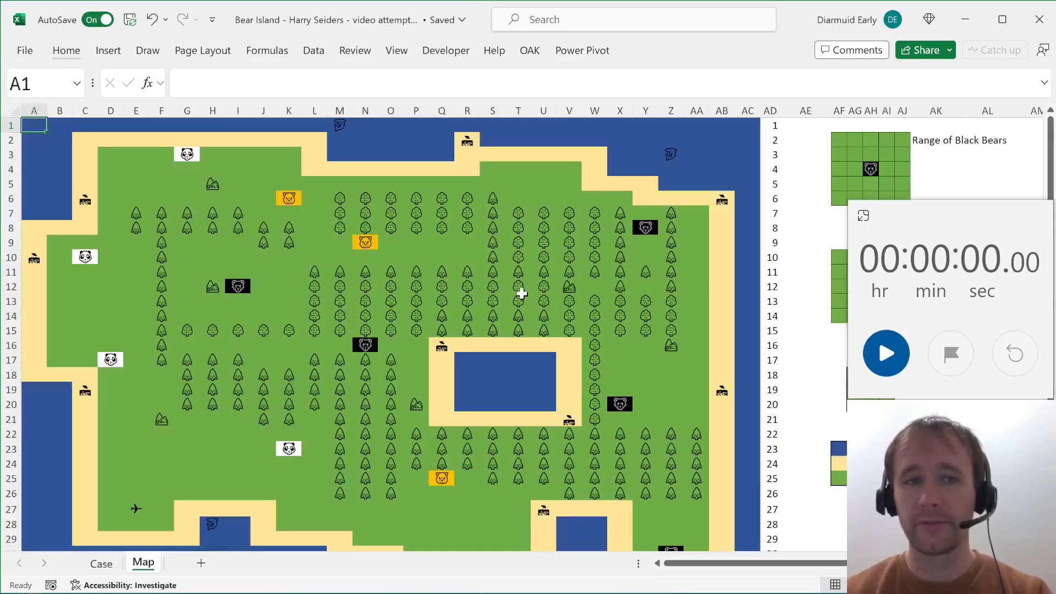
pyautogui.click(27, 84)
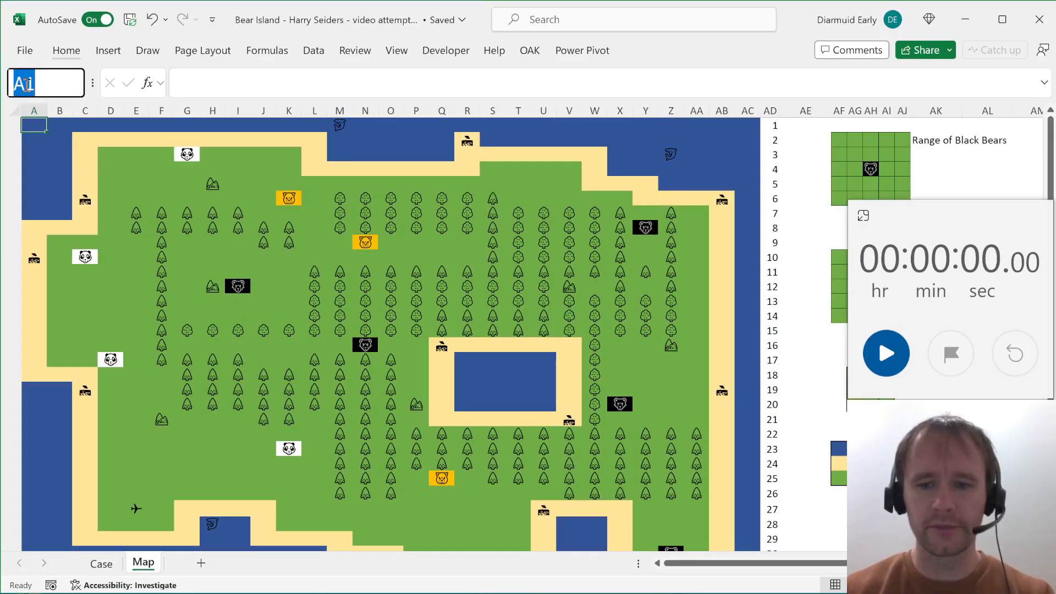
pyautogui.write('L5')
pyautogui.press('Return')
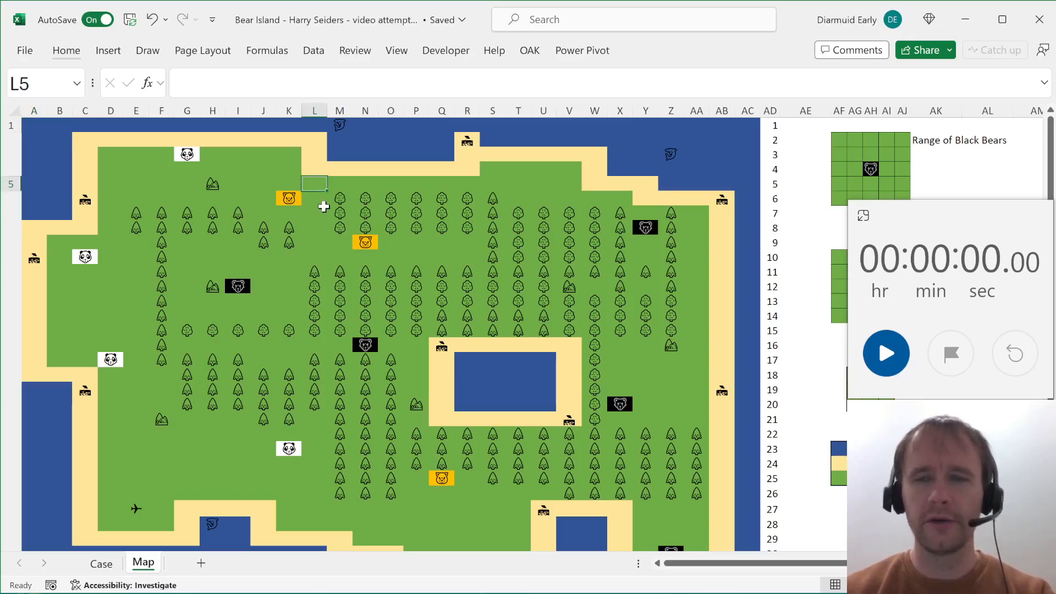
# - Return to the Case sheet and check the range of each bear in the Bears on the Island table
pyautogui.hotkey('ctrl', 'pageup')
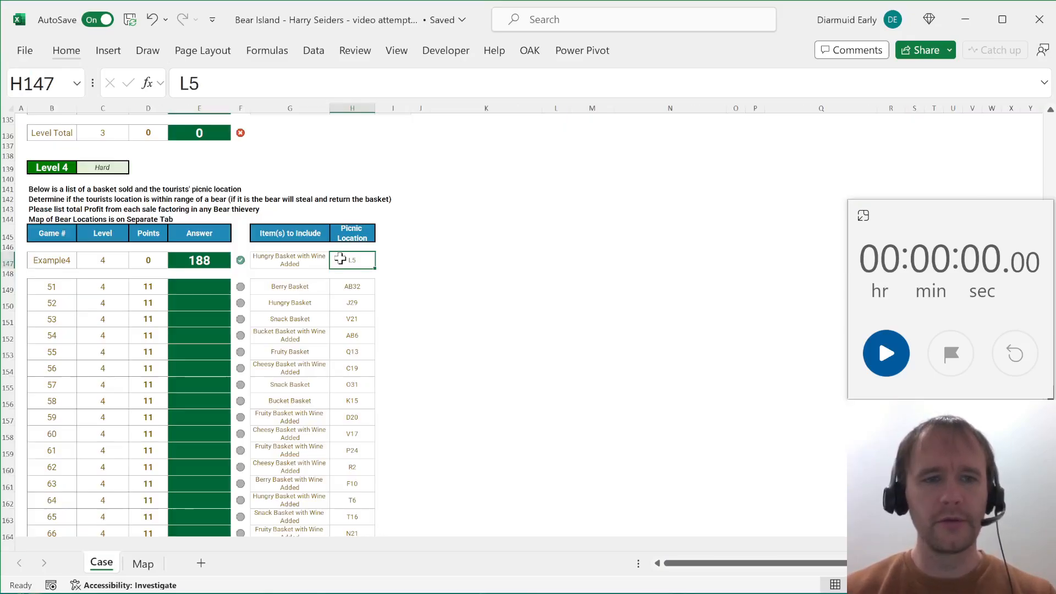
pyautogui.scroll(20, 153, 331)
pyautogui.scroll(-8, 153, 332)
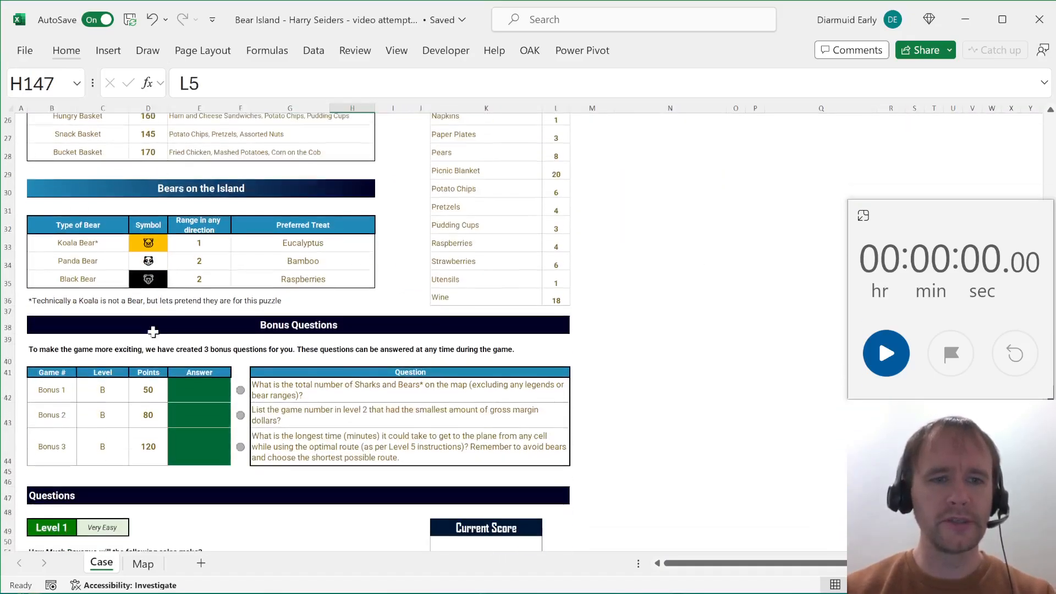
pyautogui.click(187, 242)
pyautogui.press('Down')
pyautogui.press('Down')
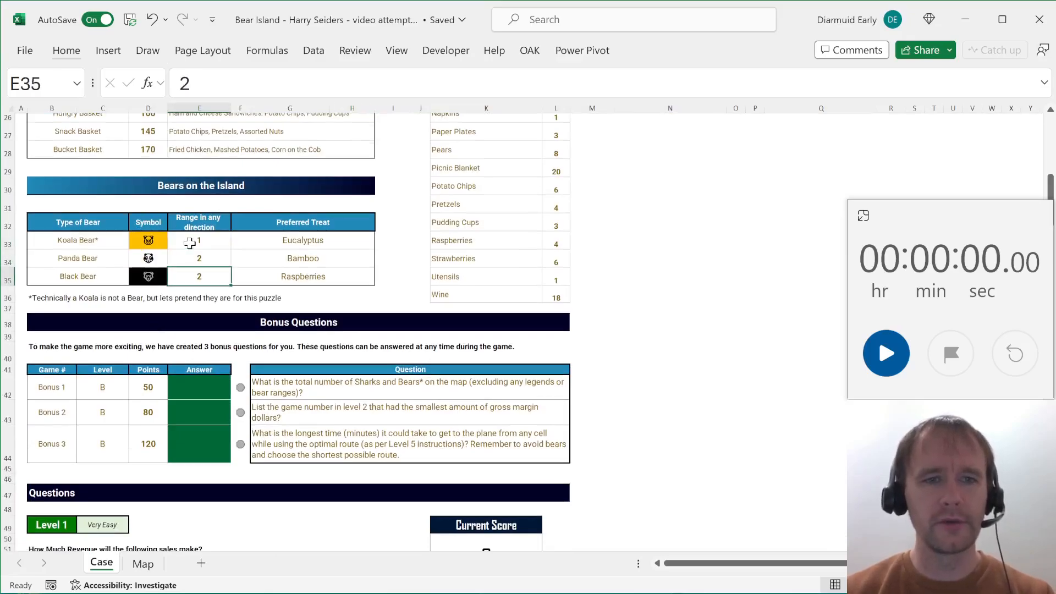
pyautogui.press('Up')
pyautogui.press('Up')
pyautogui.hotkey('shift', 'space')
pyautogui.press('Down')
pyautogui.press('Down')
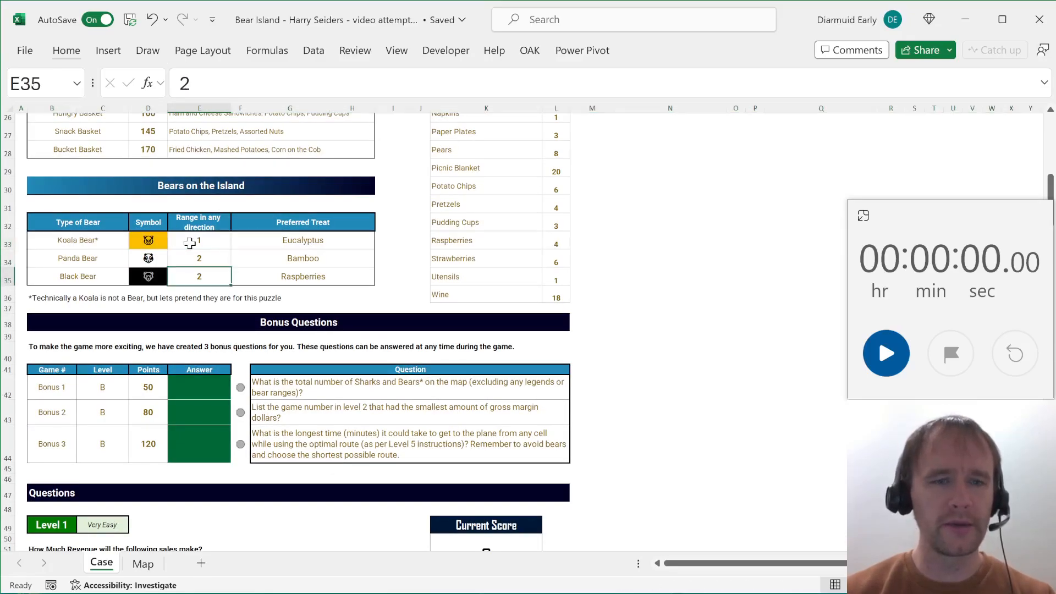
# - Examine the range diagrams of the black bears, pandas and koalas on the Map sheet
pyautogui.hotkey('ctrl', 'pagedown')
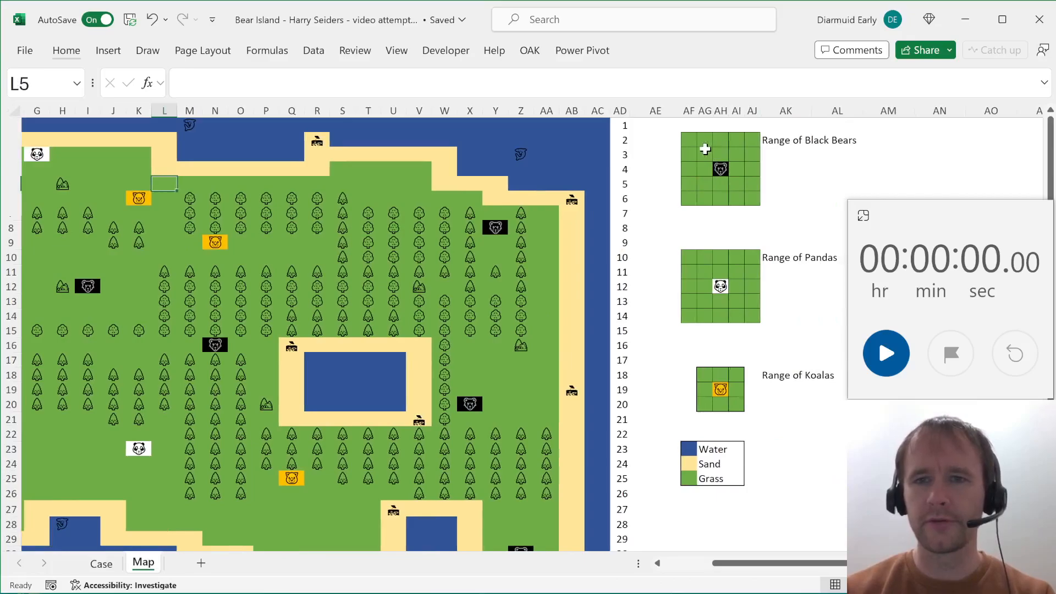
pyautogui.moveTo(689, 141); pyautogui.dragTo(746, 212)
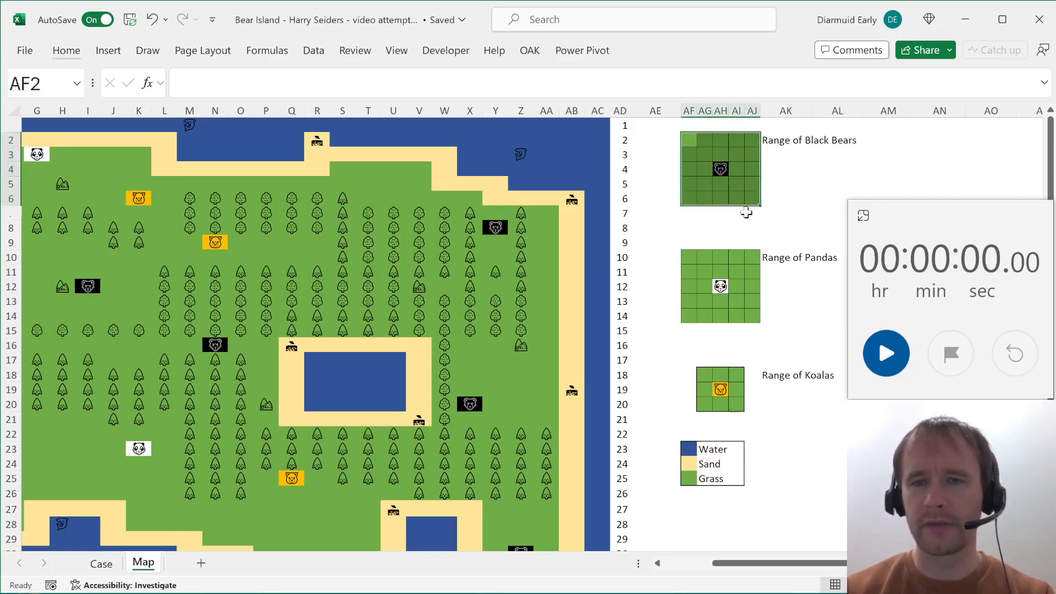
pyautogui.moveTo(688, 254); pyautogui.dragTo(754, 319)
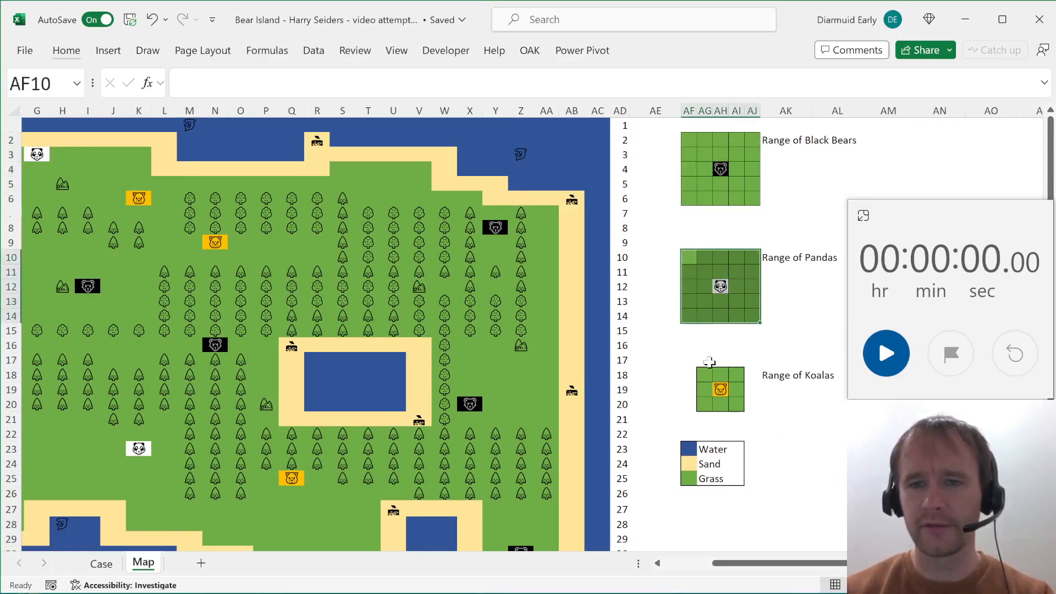
pyautogui.moveTo(703, 375); pyautogui.dragTo(734, 402)
# - Check picnic location L5 on the map against the nearby koala's range, J5:L7
pyautogui.hscroll(-3, 270, 246)
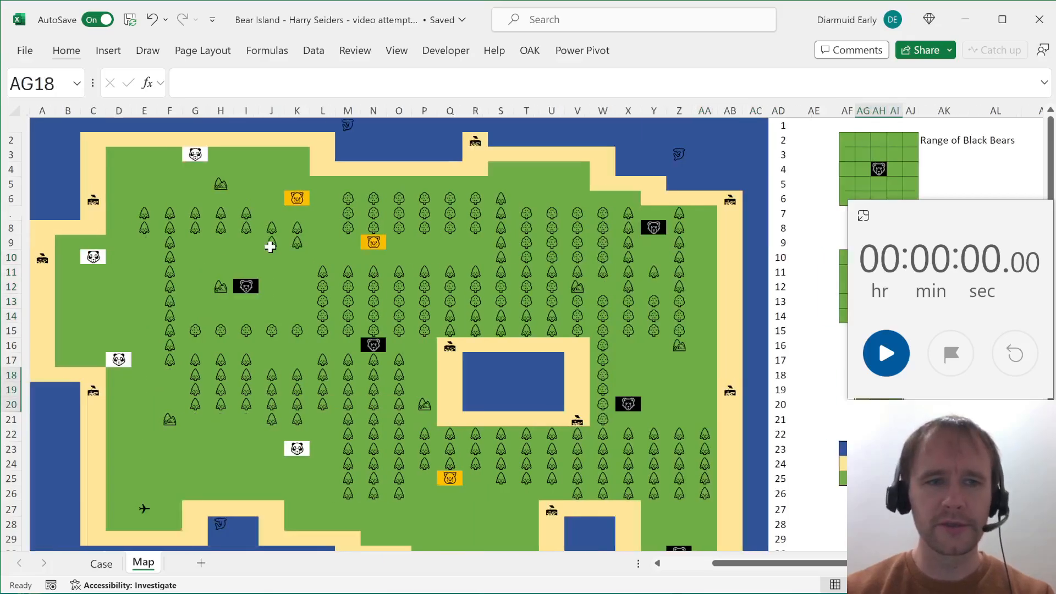
pyautogui.click(309, 188)
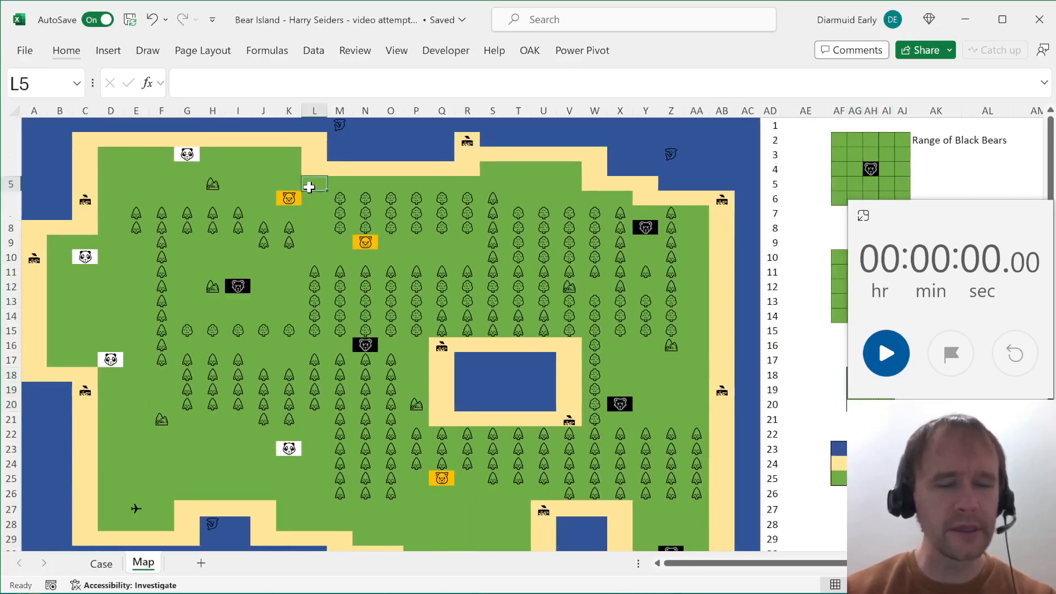
pyautogui.moveTo(266, 182); pyautogui.dragTo(319, 209)
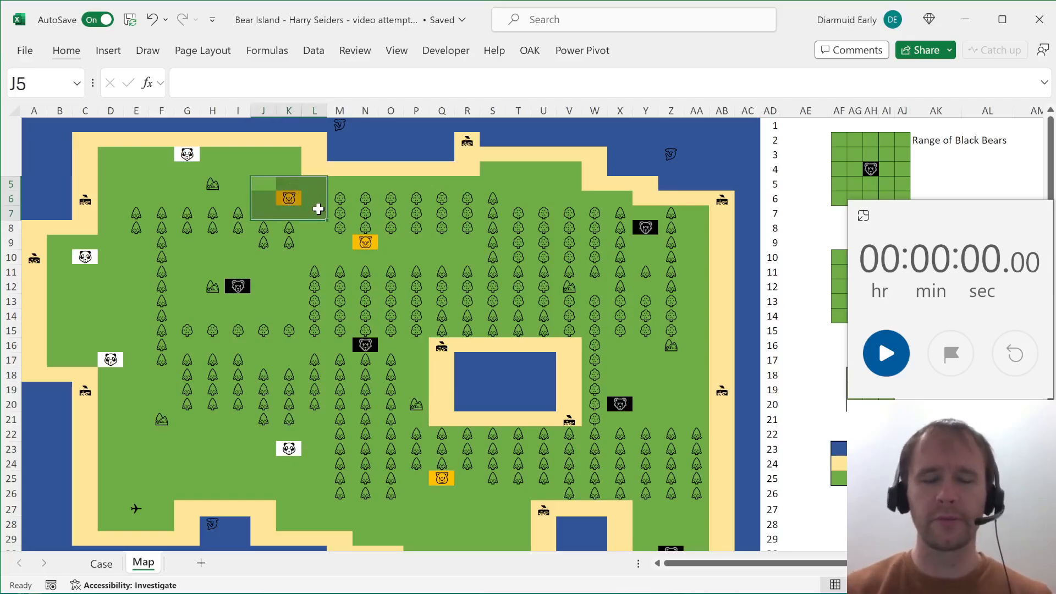
# - Return to the Case sheet and close the floating stopwatch
pyautogui.hotkey('ctrl', 'pageup')
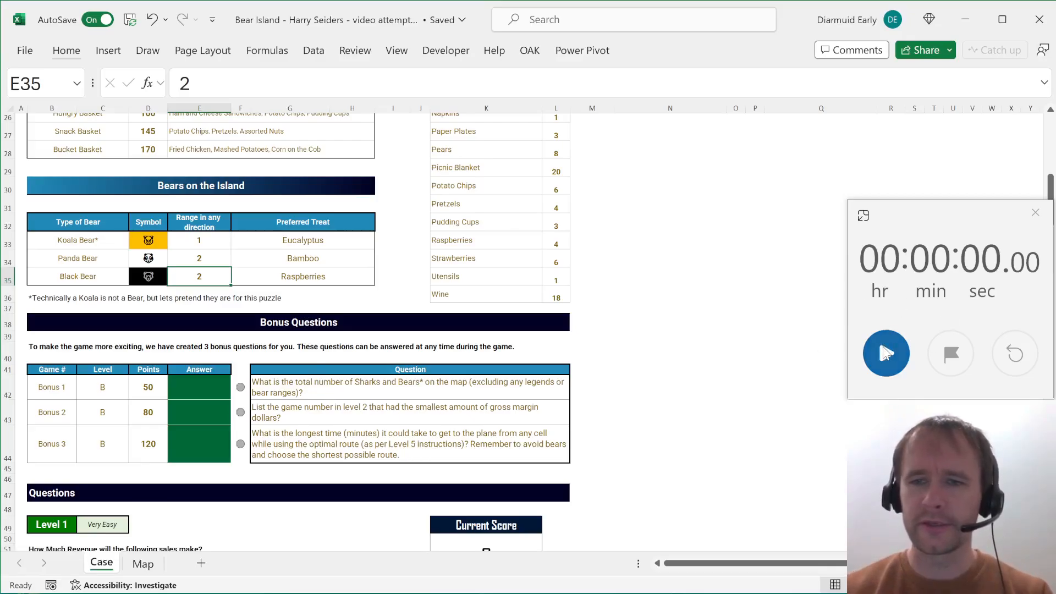
pyautogui.click(1036, 215)
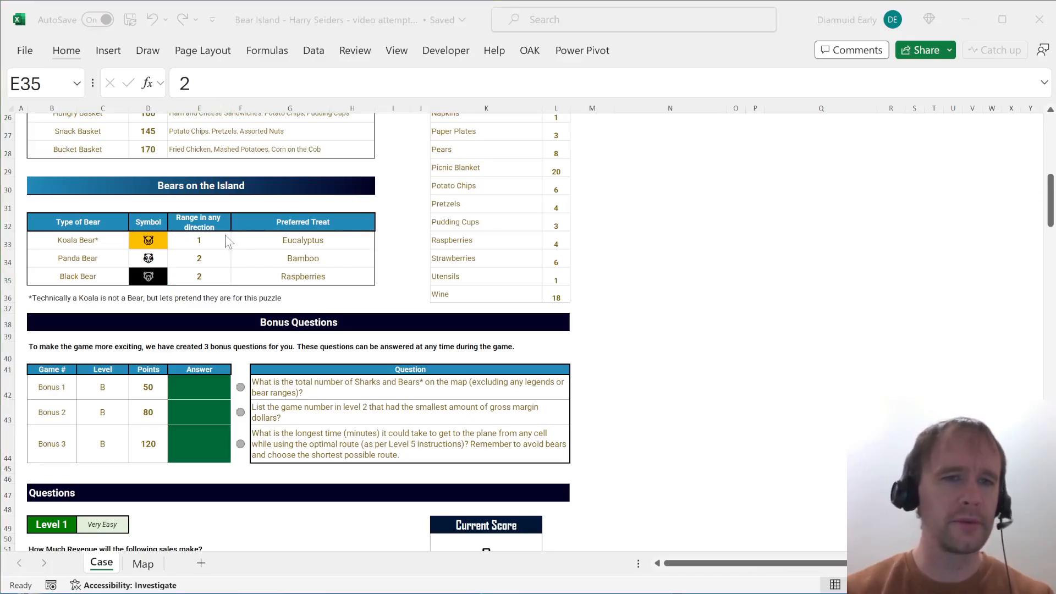
# - Look through the Case sheet from the instructions, basket and cost tables down to the Level 1 questions
pyautogui.scroll(2, 389, 253)
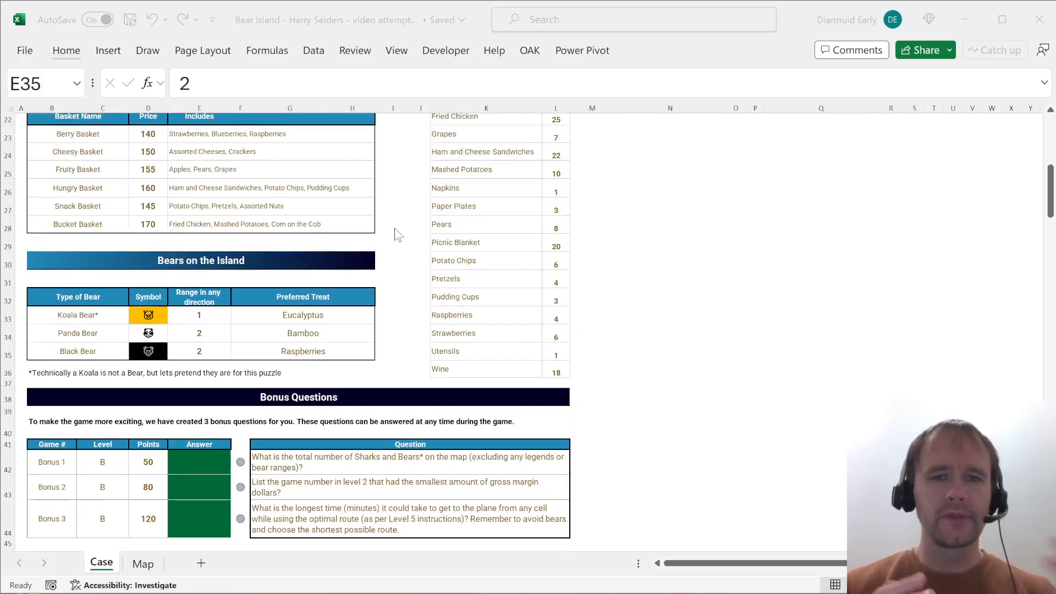
pyautogui.scroll(-20, 396, 231)
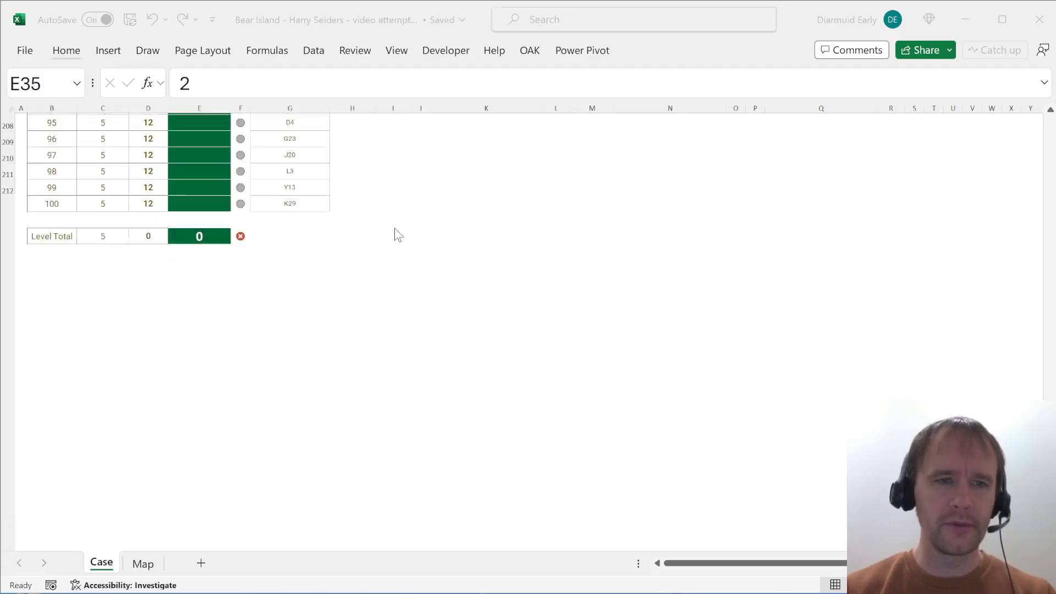
pyautogui.scroll(20, 397, 233)
pyautogui.scroll(20, 398, 233)
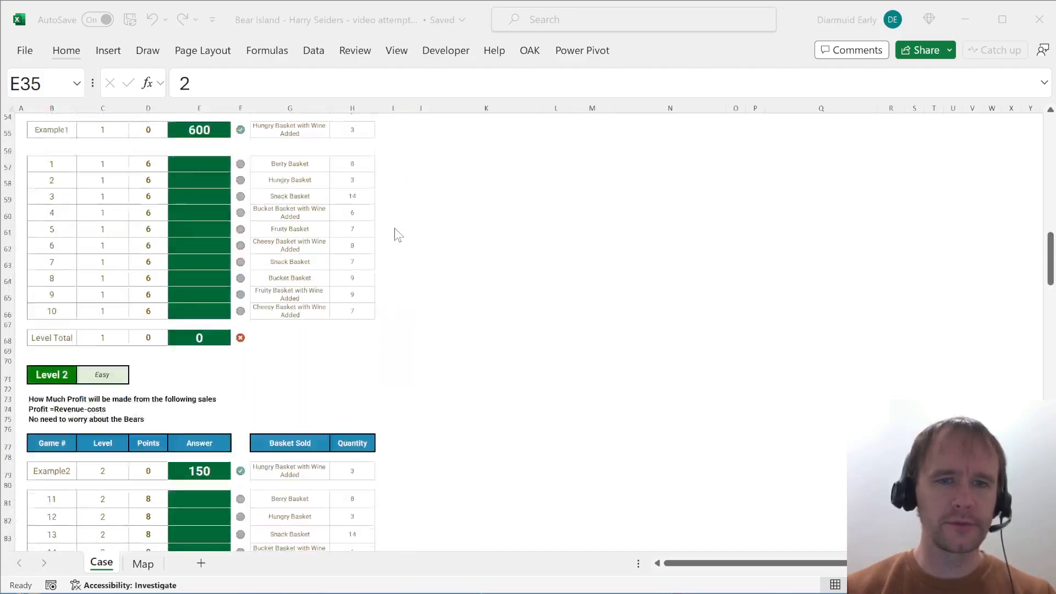
pyautogui.scroll(-2, 398, 235)
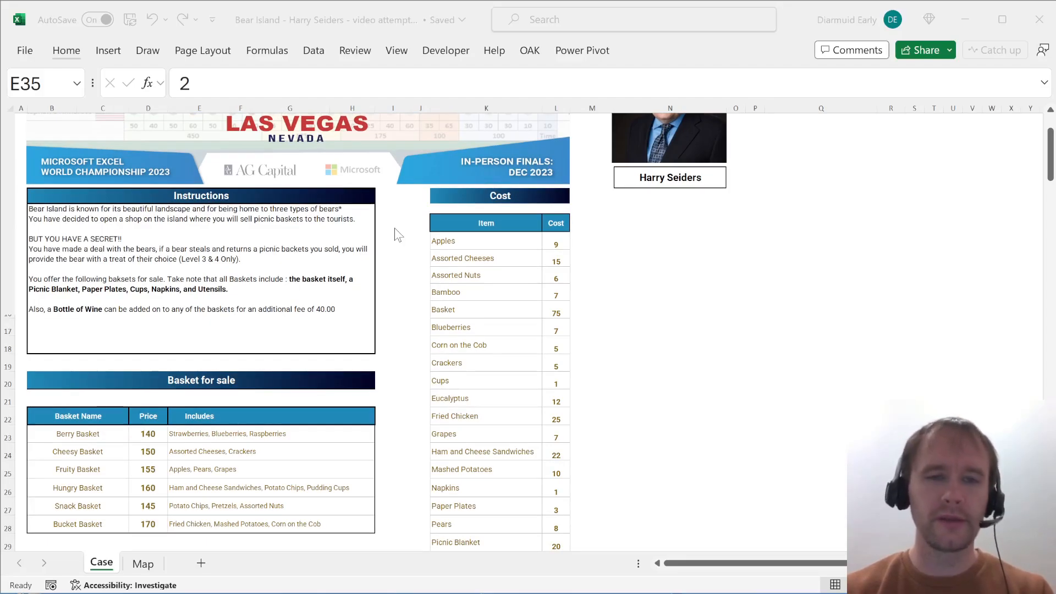
pyautogui.scroll(-8, 398, 235)
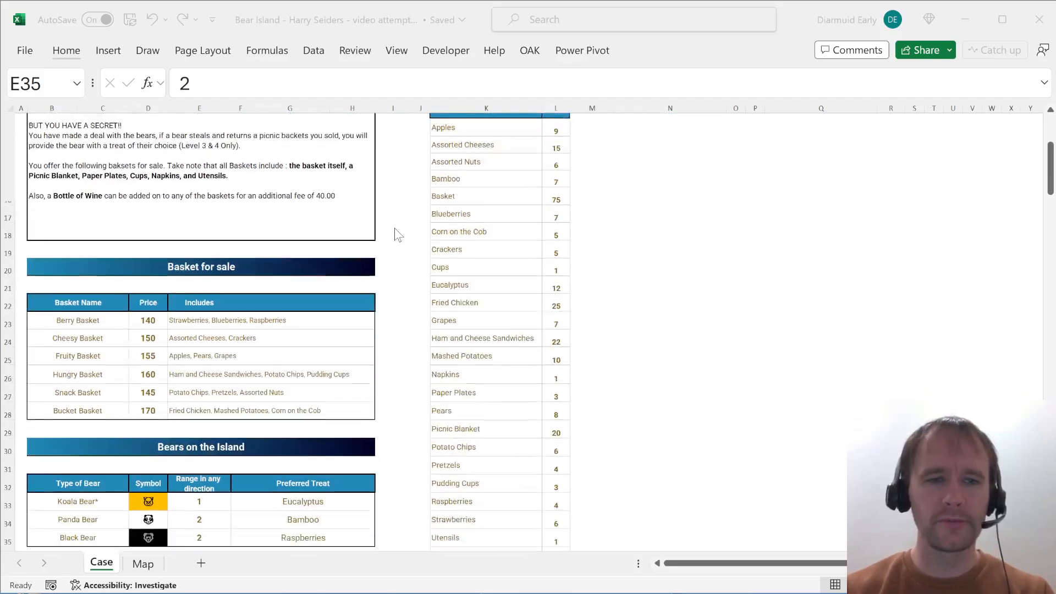
pyautogui.scroll(-6, 261, 431)
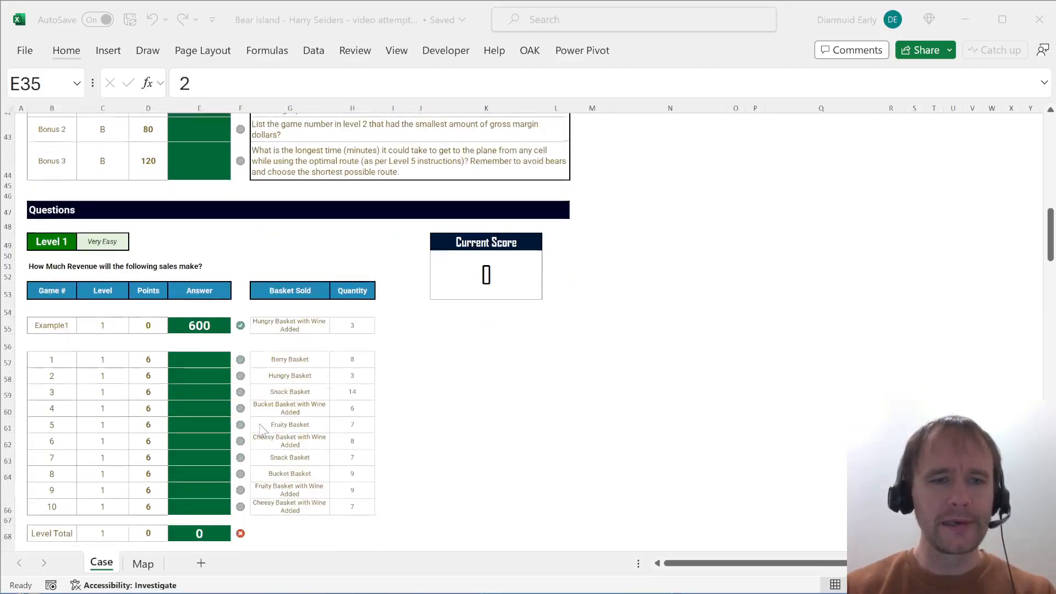
# - Examine the Level 1 Basket Sold entries for games 1 to 10 and the quantity of game 4
pyautogui.click(76, 250)
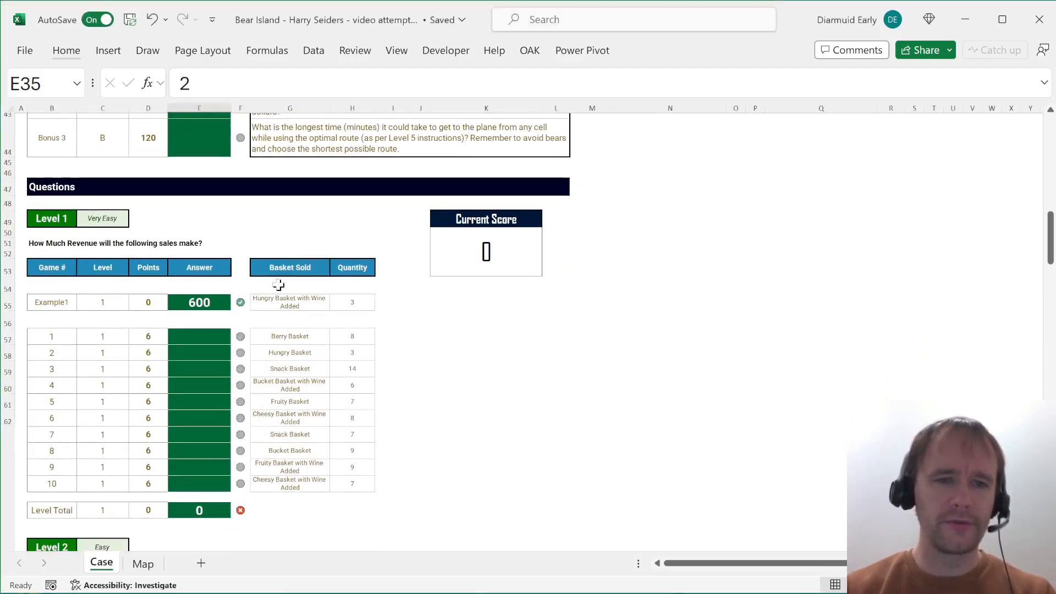
pyautogui.moveTo(284, 334); pyautogui.dragTo(290, 485)
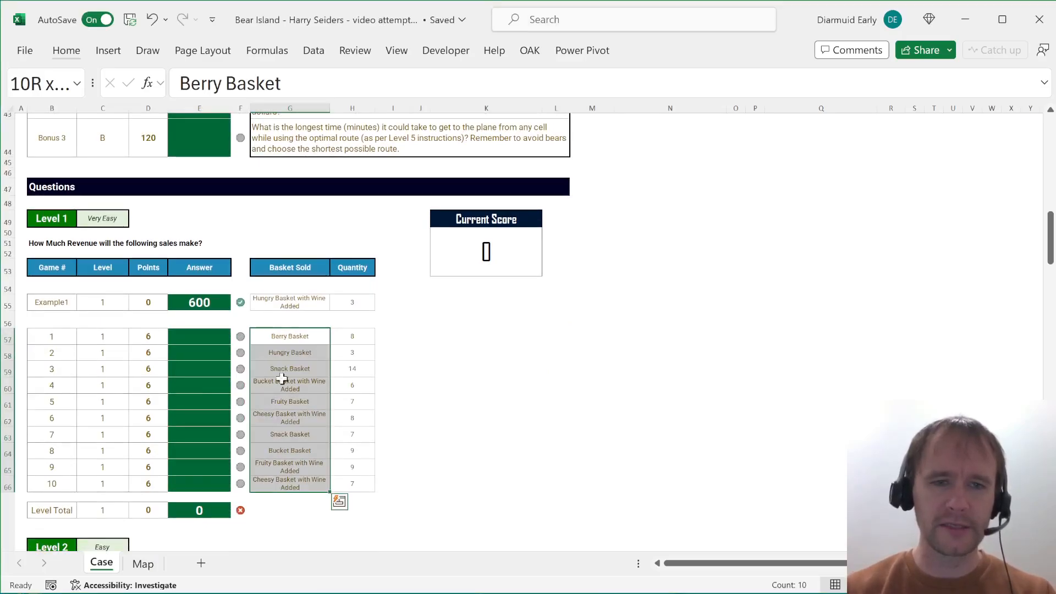
pyautogui.click(296, 399)
pyautogui.click(300, 385)
pyautogui.click(358, 387)
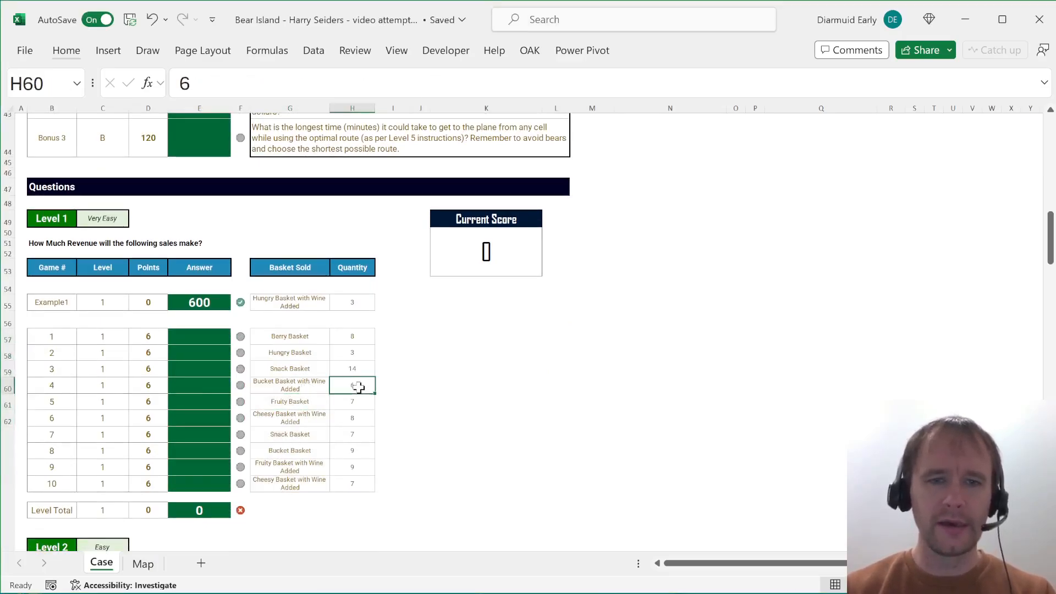
# - Compare the names in the Basket for sale table with the baskets sold in Level 1
pyautogui.scroll(10, 262, 341)
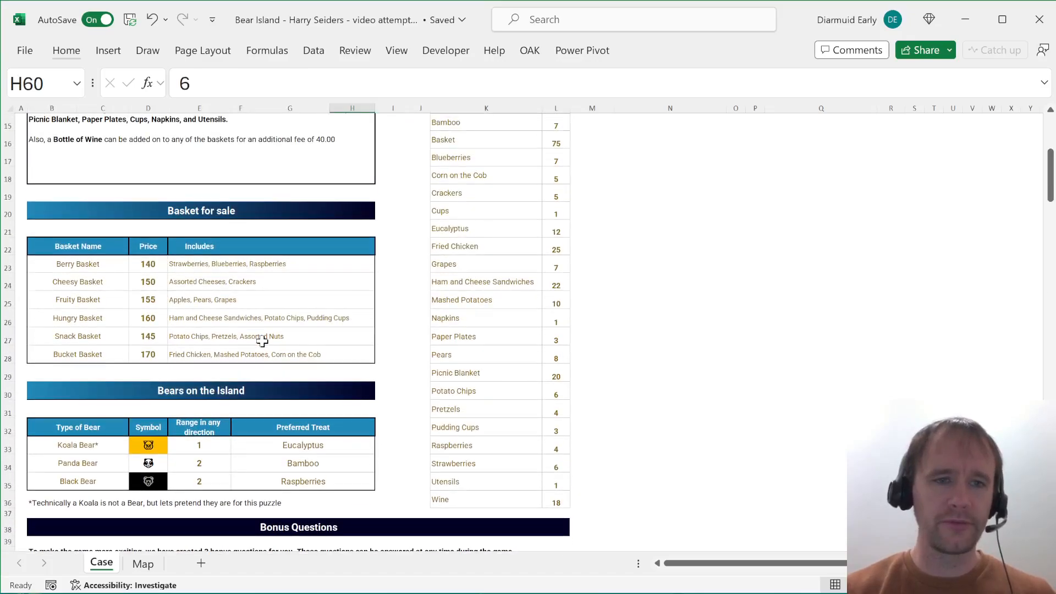
pyautogui.moveTo(63, 263); pyautogui.dragTo(61, 354)
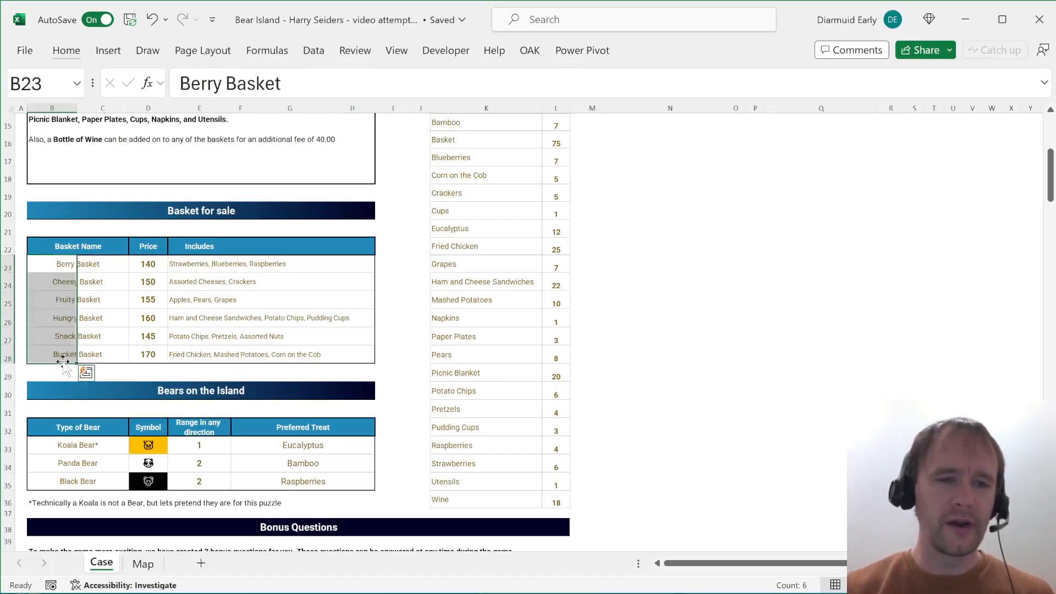
pyautogui.scroll(-9, 154, 481)
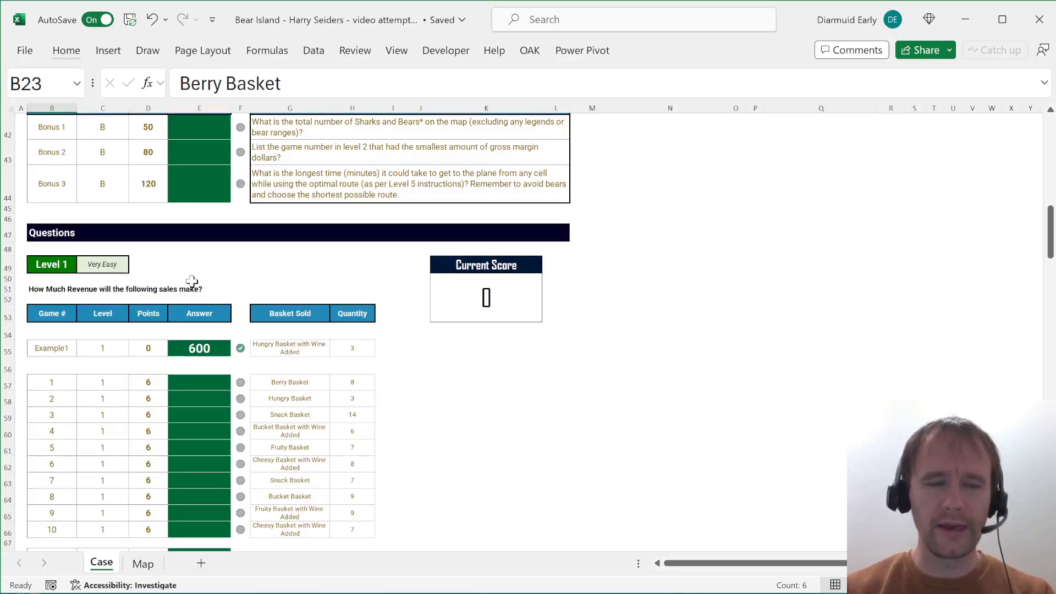
pyautogui.scroll(10, 192, 281)
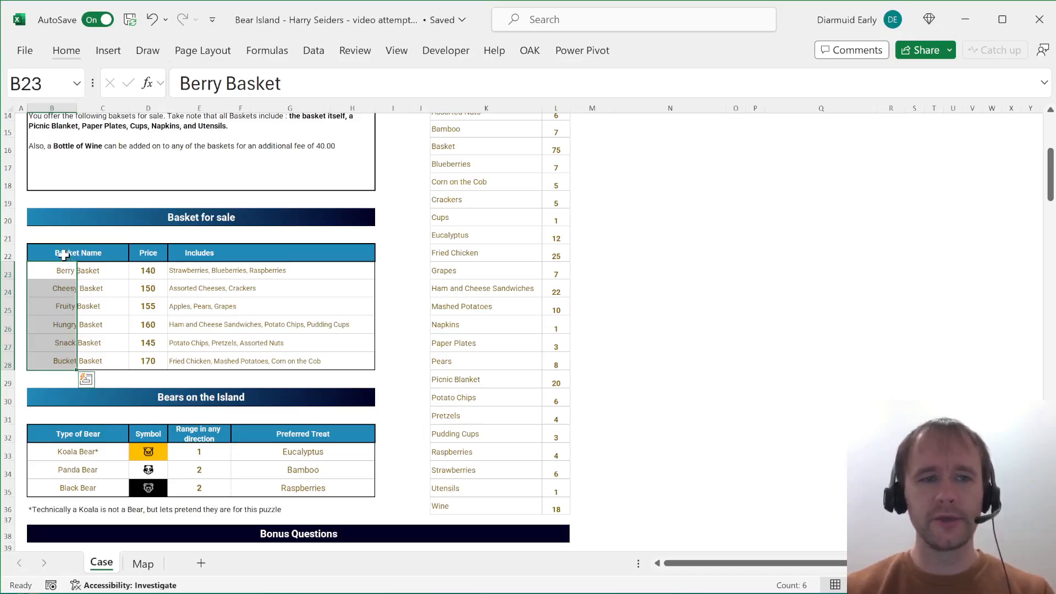
# - Copy the Basket for sale table B22:H28 with its headers and paste only its column widths at N19
pyautogui.click(47, 252)
pyautogui.hotkey('shift', 'Right')
pyautogui.hotkey('shift', 'Right')
pyautogui.hotkey('shift', 'Right')
pyautogui.hotkey('shift', 'Right')
pyautogui.hotkey('shift', 'Down')
pyautogui.hotkey('shift', 'Down')
pyautogui.hotkey('shift', 'Down')
pyautogui.hotkey('shift', 'Down')
pyautogui.hotkey('shift', 'Down')
pyautogui.hotkey('shift', 'Right')
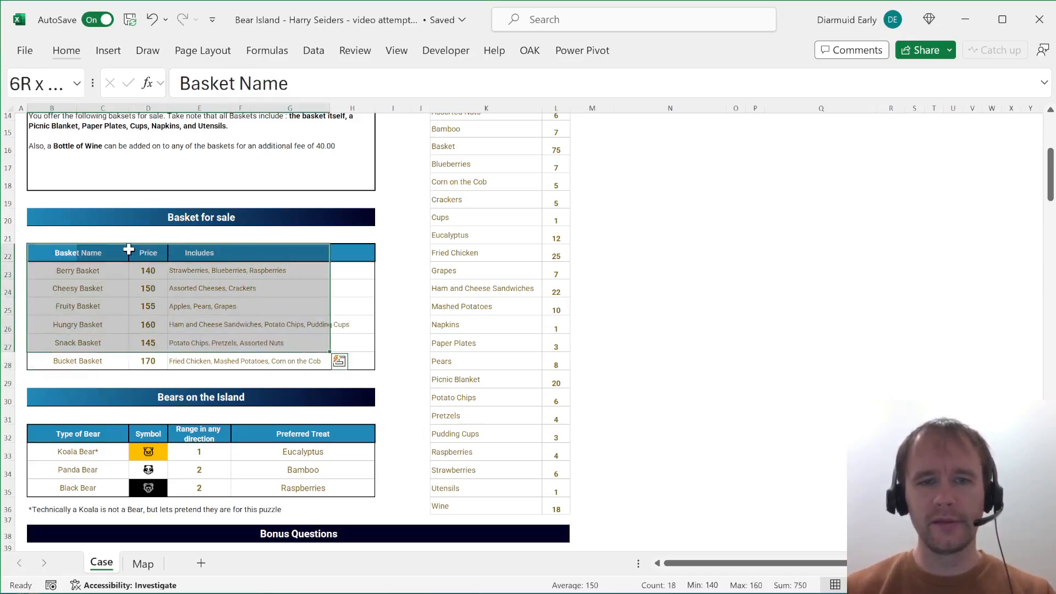
pyautogui.hotkey('shift', 'Down')
pyautogui.hotkey('shift', 'Right')
pyautogui.hotkey('ctrl', 'c')
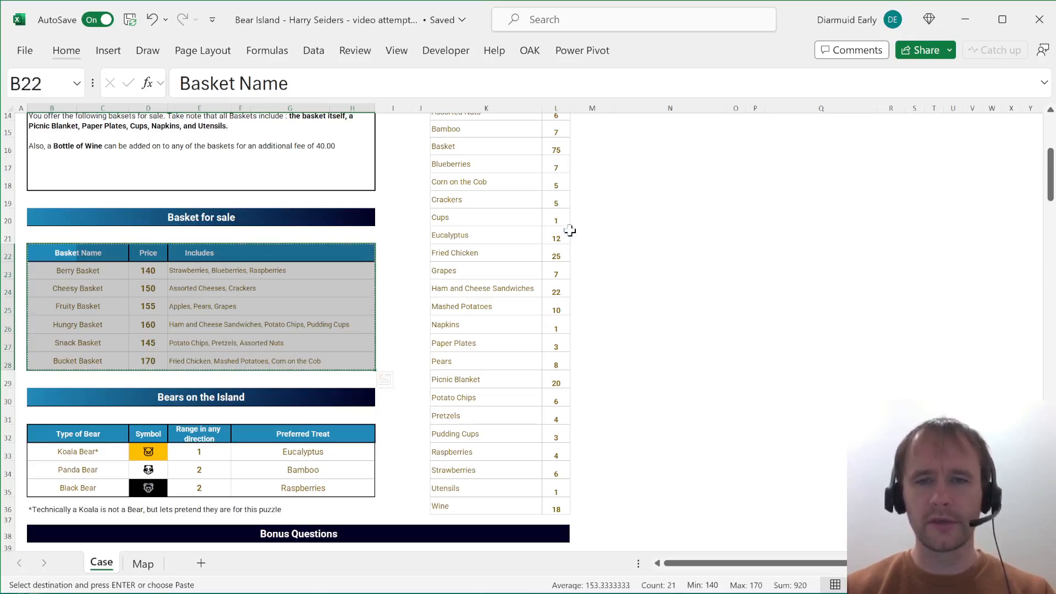
pyautogui.click(669, 199)
pyautogui.hotkey('ctrl', 'alt', 'v')
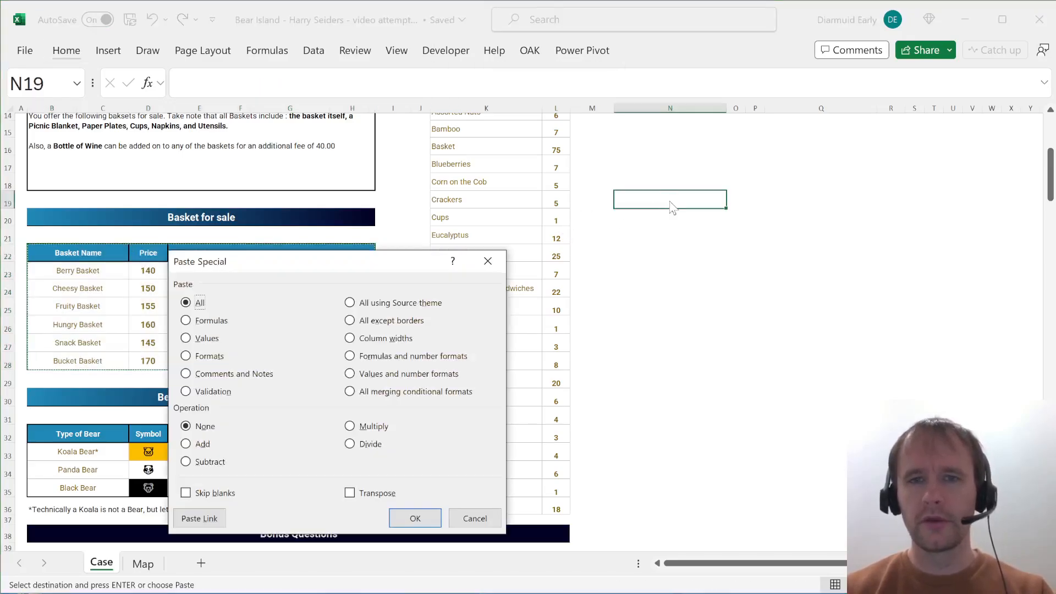
pyautogui.press('w')
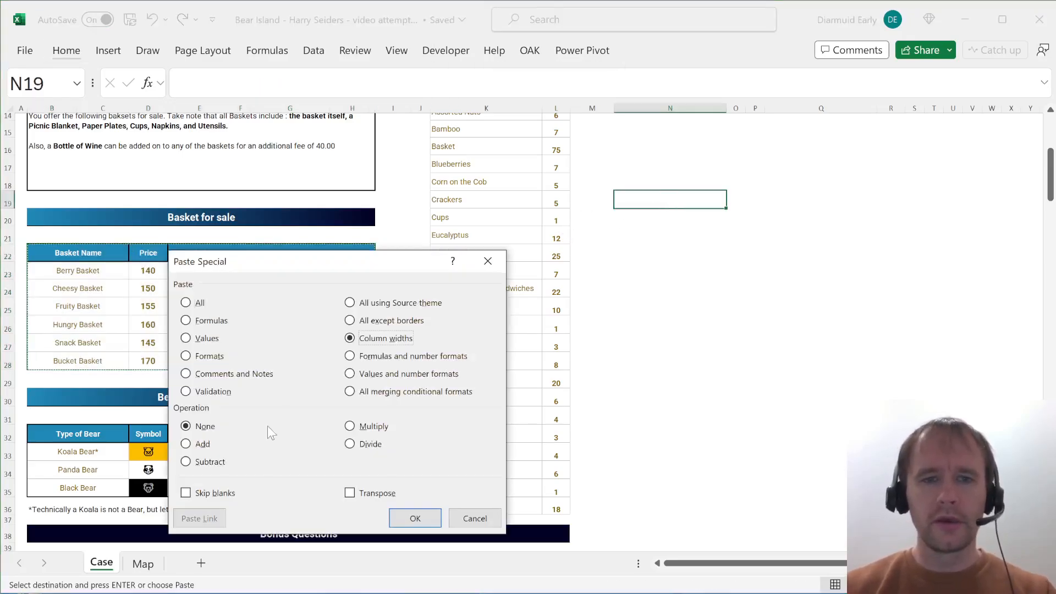
pyautogui.click(414, 518)
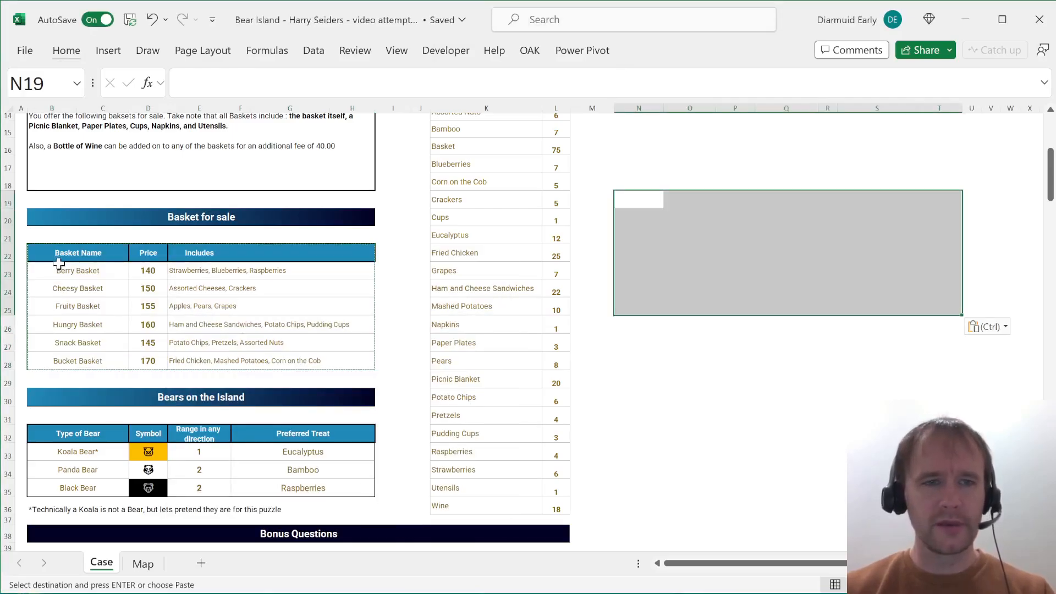
# - Move the whole Basket for sale table, B22:H28, so that it starts at N17
pyautogui.moveTo(57, 253); pyautogui.dragTo(348, 362)
pyautogui.click(645, 173)
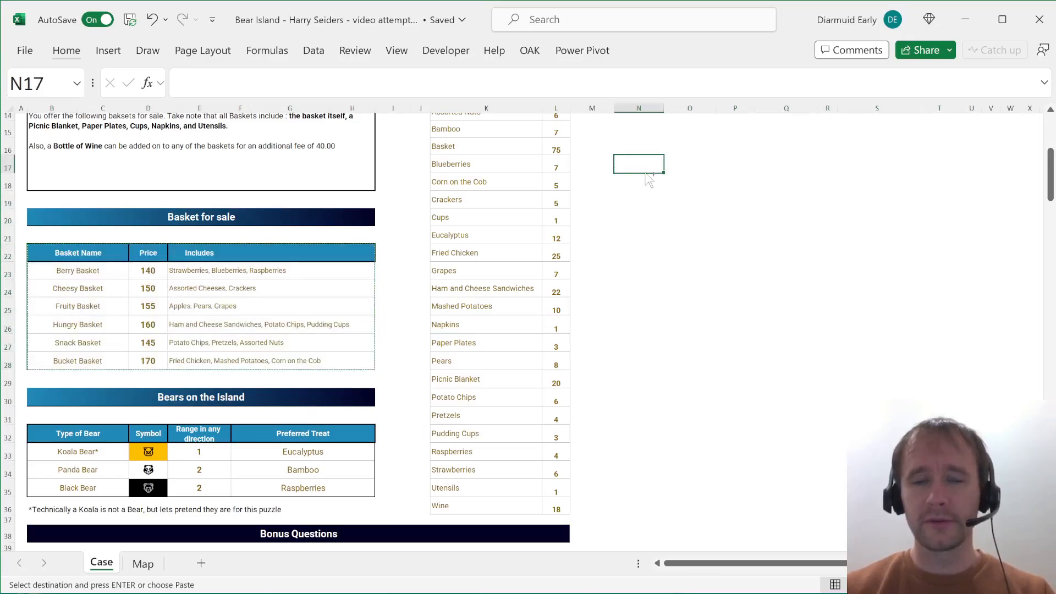
pyautogui.hotkey('ctrl', 'v')
# - In N24, build the six wine-added basket names by appending " with wine added" to the names in N18:N23
pyautogui.click(631, 187)
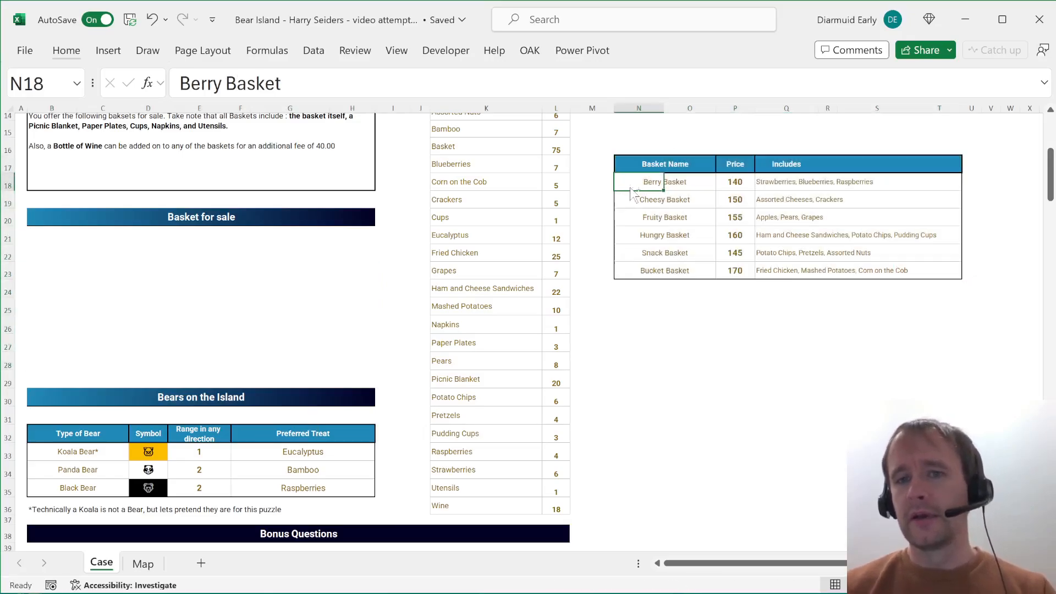
pyautogui.hotkey('ctrl', 'shift', 'Down')
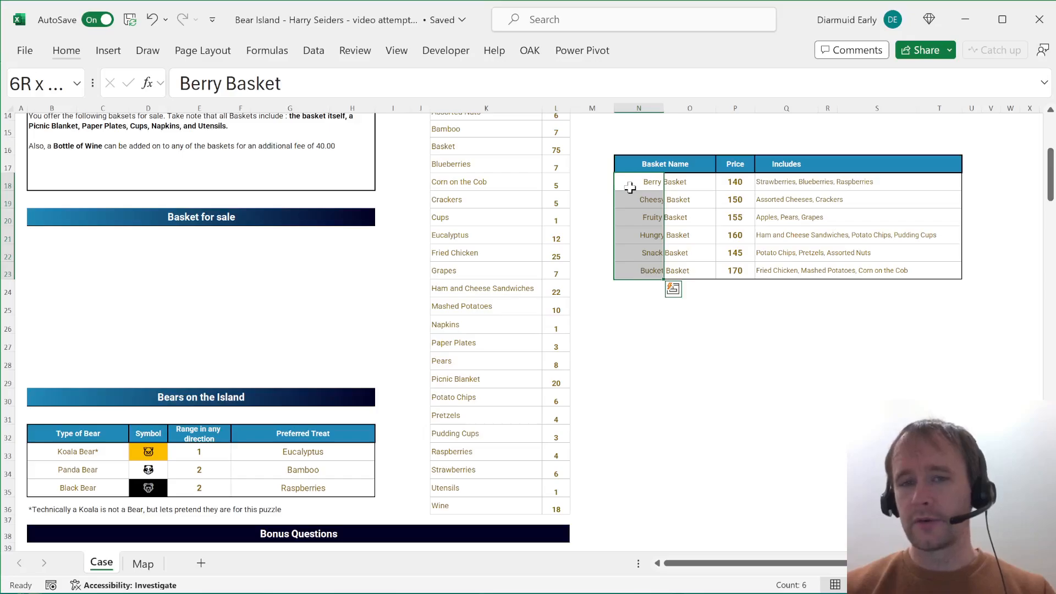
pyautogui.hotkey('ctrl', 'Down')
pyautogui.press('Down')
pyautogui.hotkey('shift', 'Down')
pyautogui.hotkey('shift', 'Down')
pyautogui.hotkey('shift', 'Down')
pyautogui.hotkey('shift', 'Down')
pyautogui.hotkey('shift', 'Down')
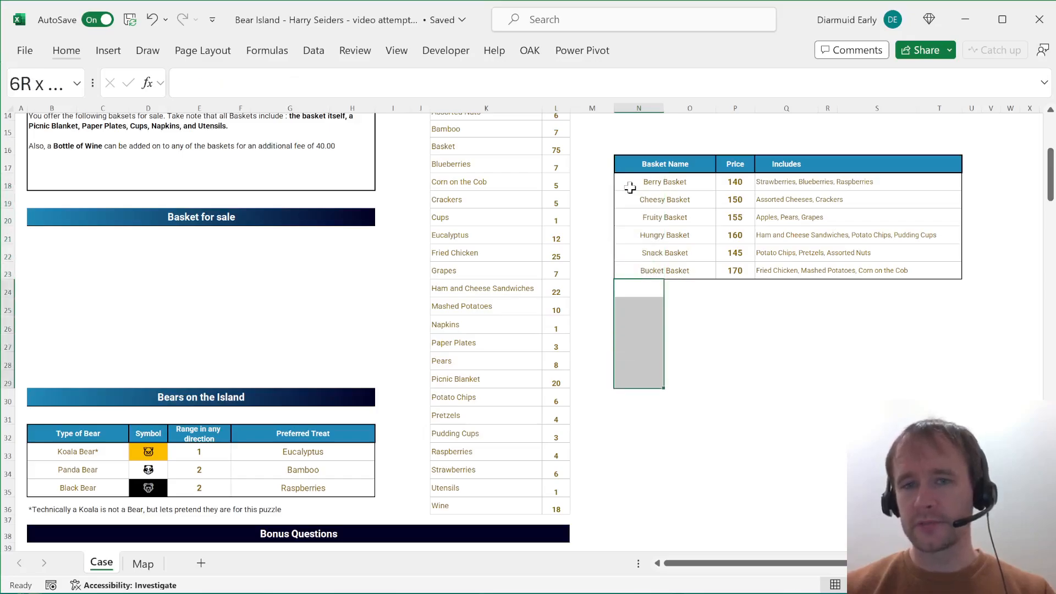
pyautogui.hotkey('shift', 'Up')
pyautogui.hotkey('shift', 'Up')
pyautogui.hotkey('shift', 'Up')
pyautogui.hotkey('shift', 'Up')
pyautogui.hotkey('shift', 'Up')
pyautogui.write('=')
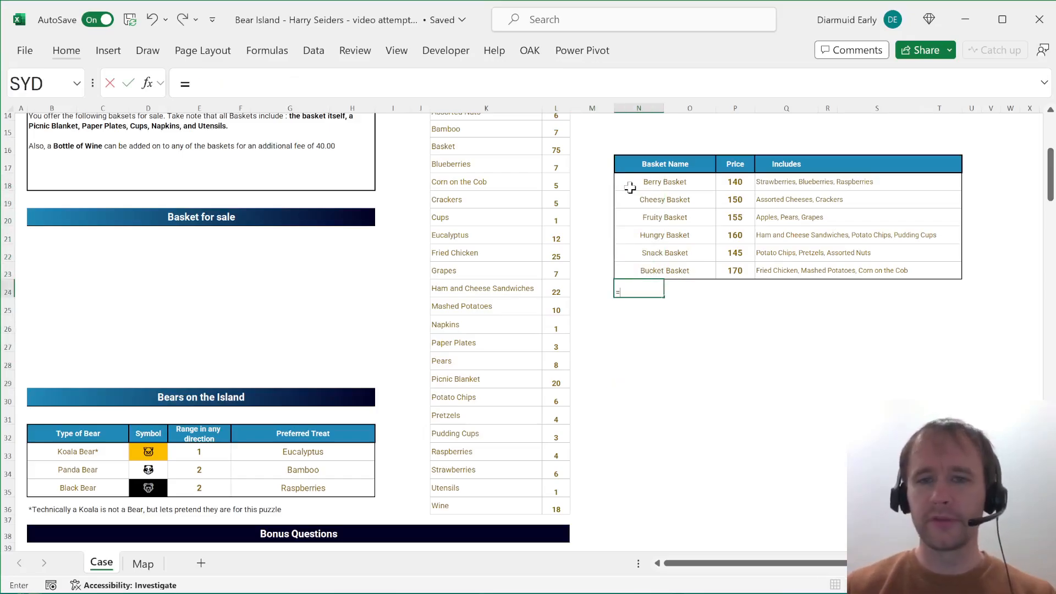
pyautogui.press('Up')
pyautogui.press('Up')
pyautogui.press('Up')
pyautogui.press('Up')
pyautogui.press('Up')
pyautogui.press('Up')
pyautogui.hotkey('shift', 'Down')
pyautogui.hotkey('ctrl', 'shift', 'Down')
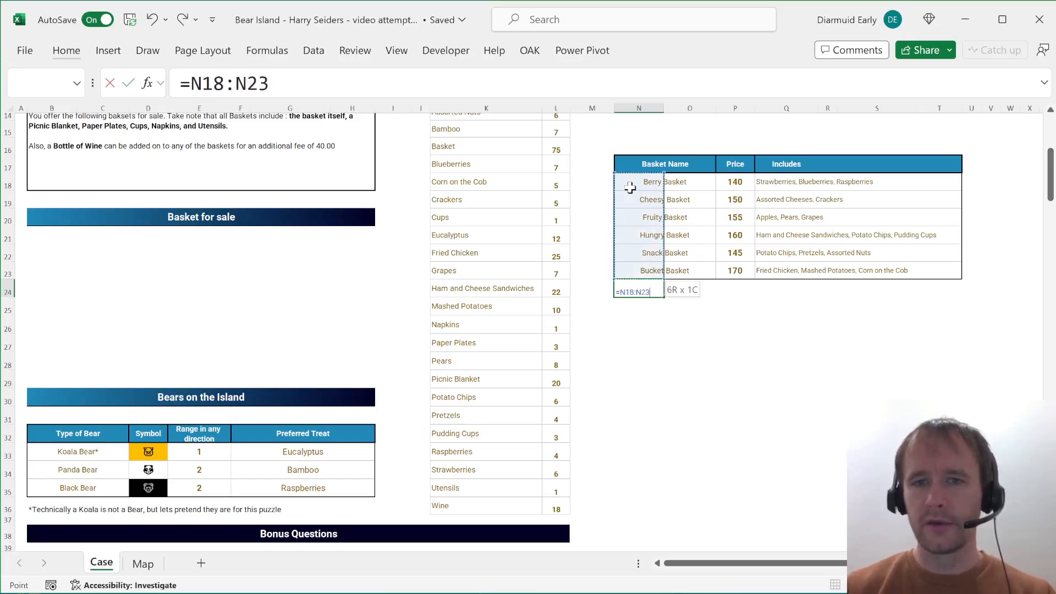
pyautogui.write('&" with')
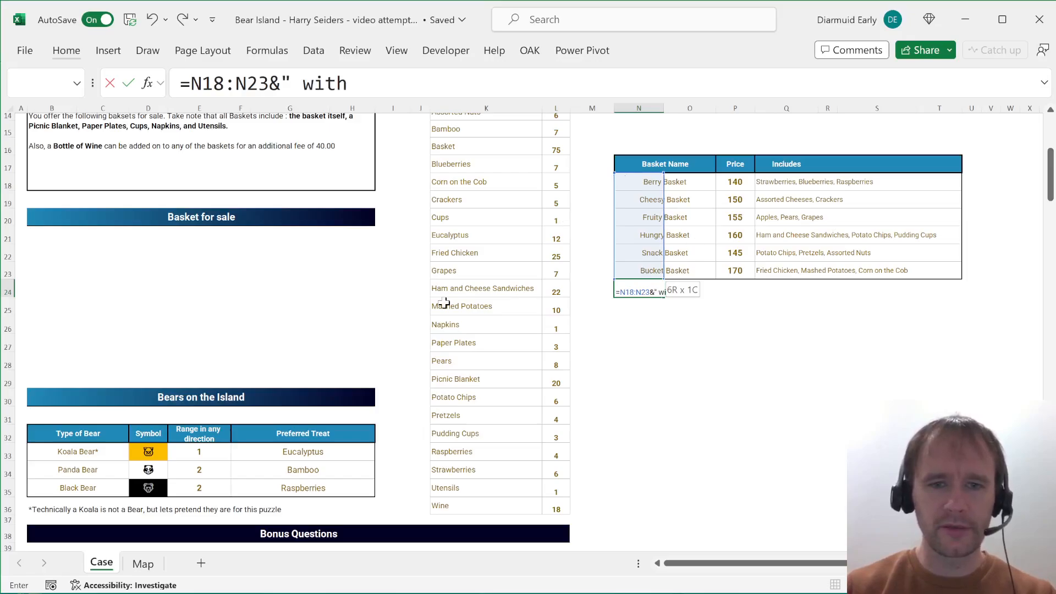
pyautogui.scroll(-10, 444, 302)
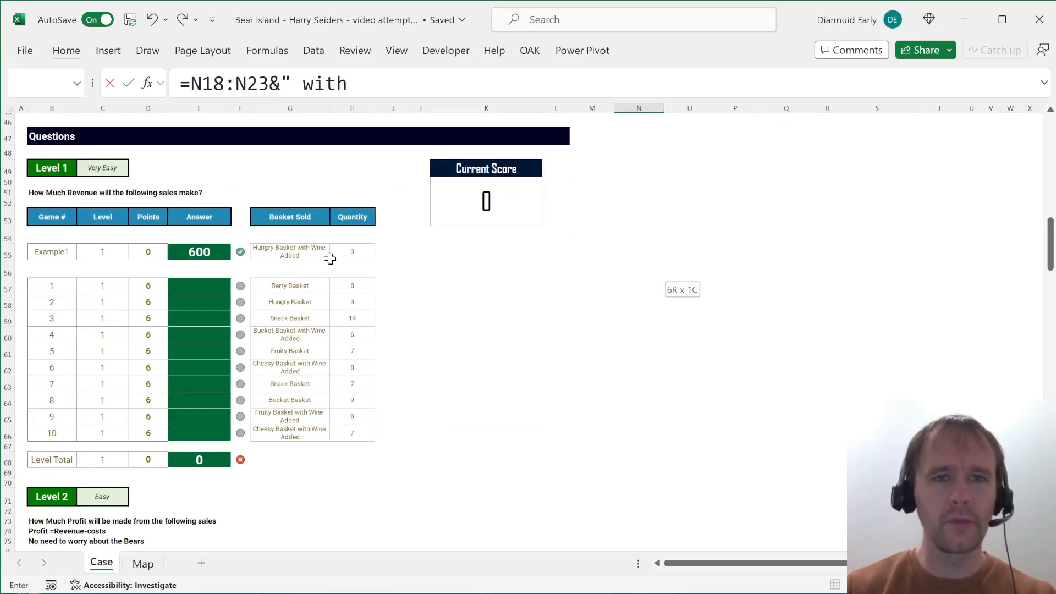
pyautogui.write('wine added')
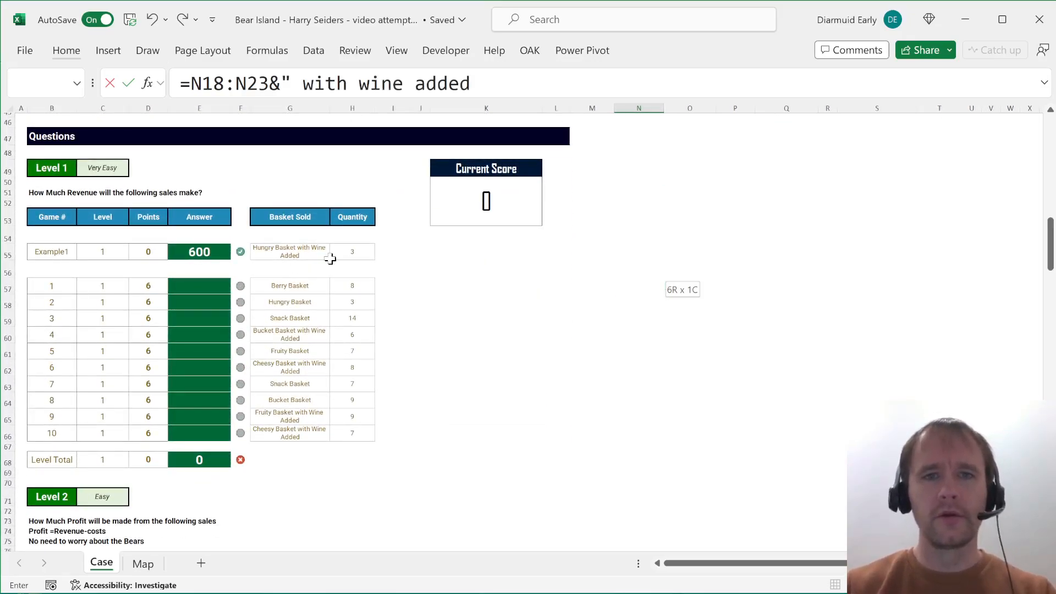
pyautogui.press('Return')
# - In P24, calculate the prices of the wine-added baskets with =P18:P23+40
pyautogui.press('Up')
pyautogui.press('Up')
pyautogui.press('Up')
pyautogui.press('Up')
pyautogui.press('Up')
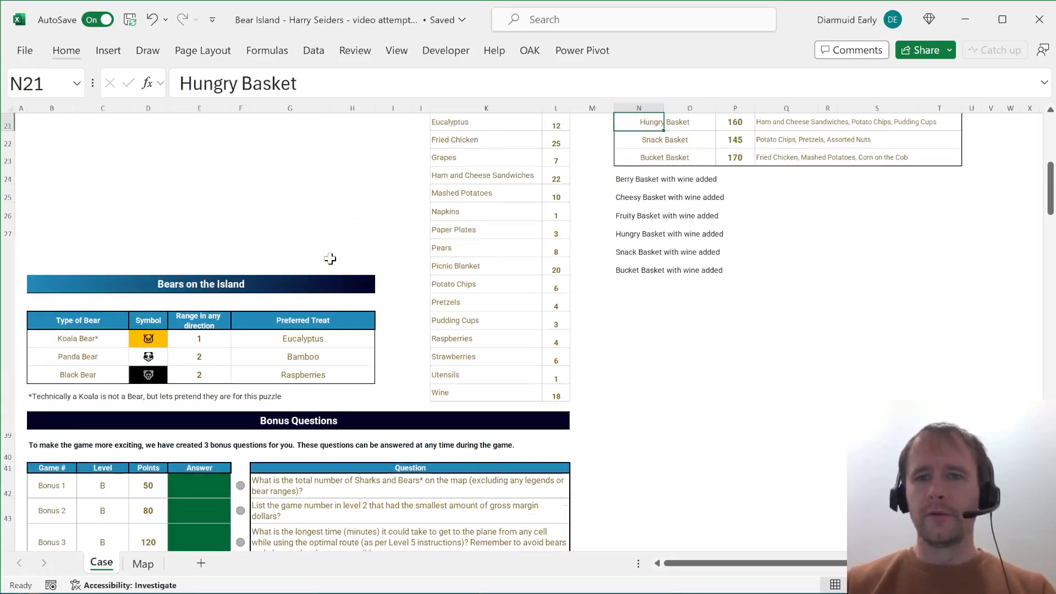
pyautogui.scroll(5, 285, 220)
pyautogui.scroll(-1, 308, 275)
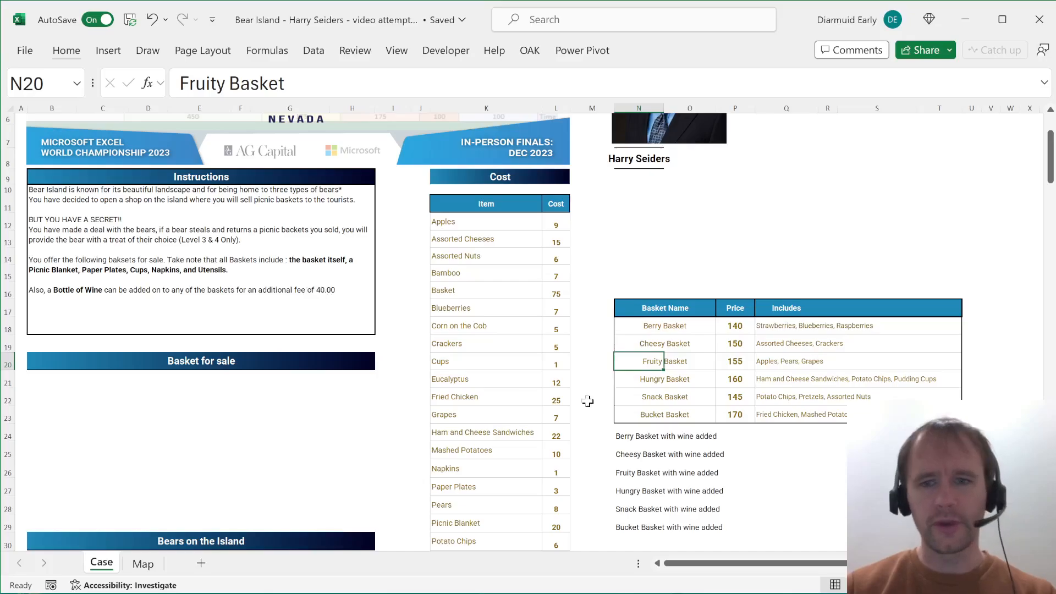
pyautogui.click(736, 433)
pyautogui.write('=')
pyautogui.press('Up')
pyautogui.hotkey('ctrl', 'shift', 'Up')
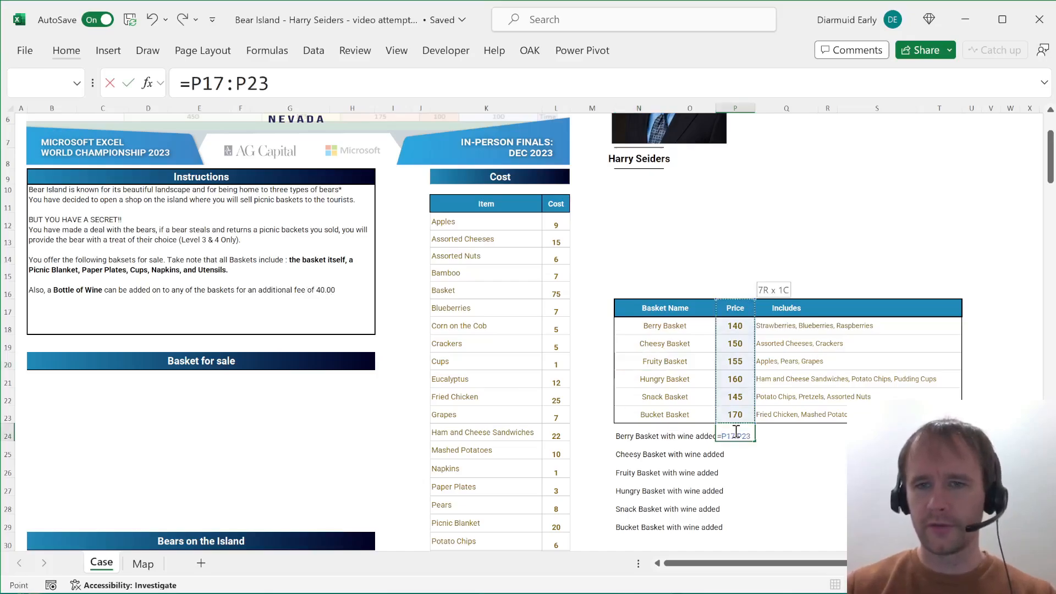
pyautogui.hotkey('shift', 'Down')
pyautogui.write('+40')
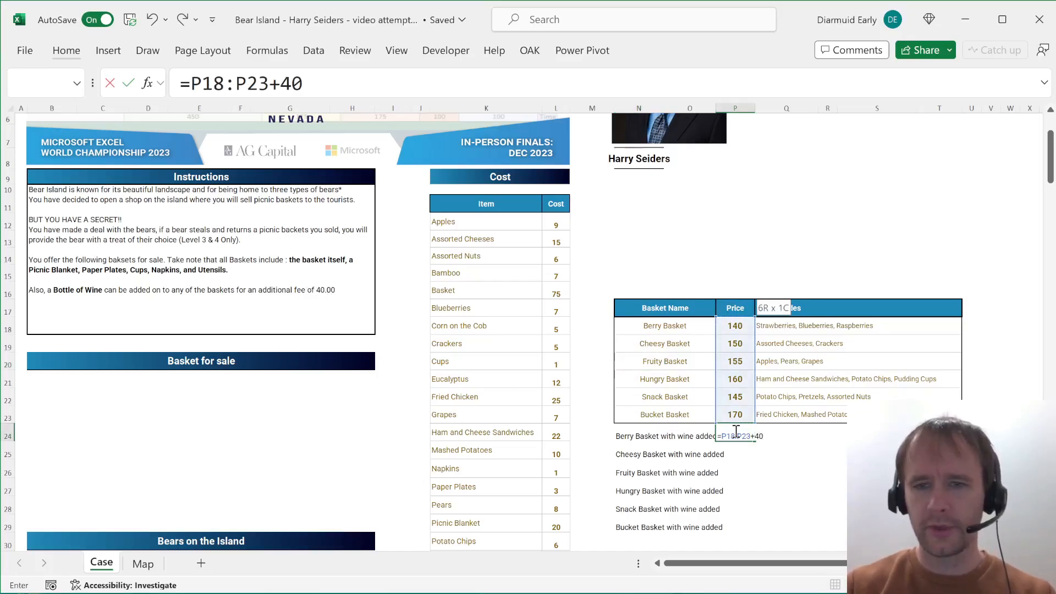
pyautogui.press('Return')
# - Merge each basket name row in N18:O23 across columns N and O
pyautogui.scroll(-2, 598, 463)
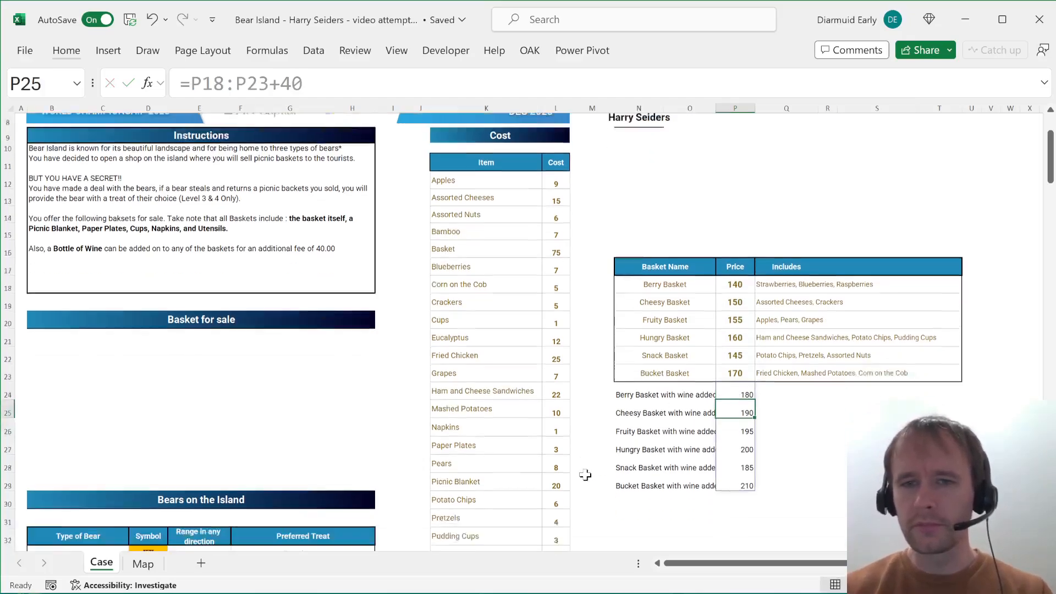
pyautogui.click(622, 228)
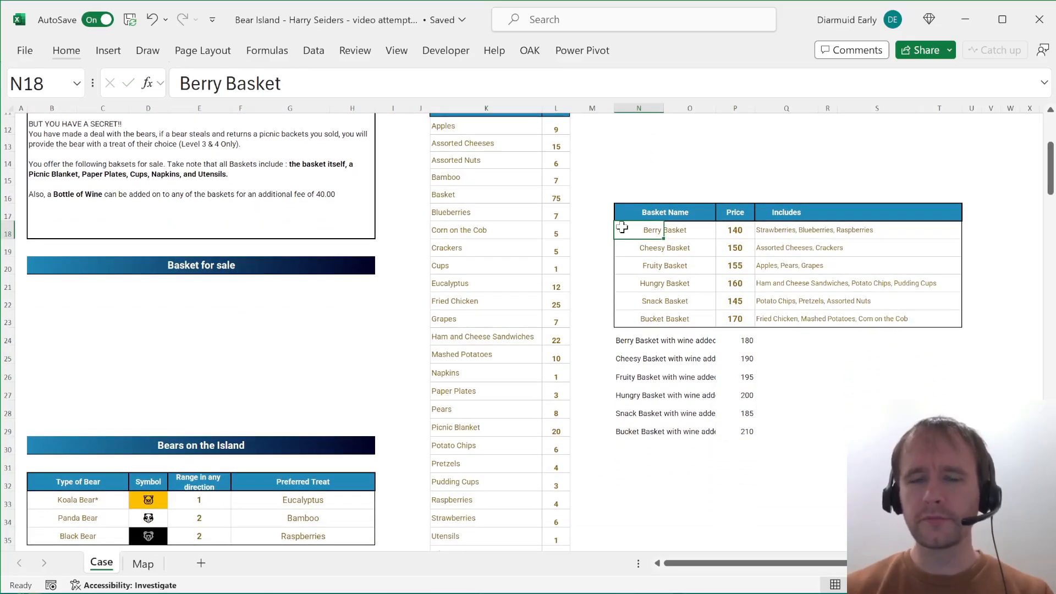
pyautogui.hotkey('ctrl', 'shift', 'Down')
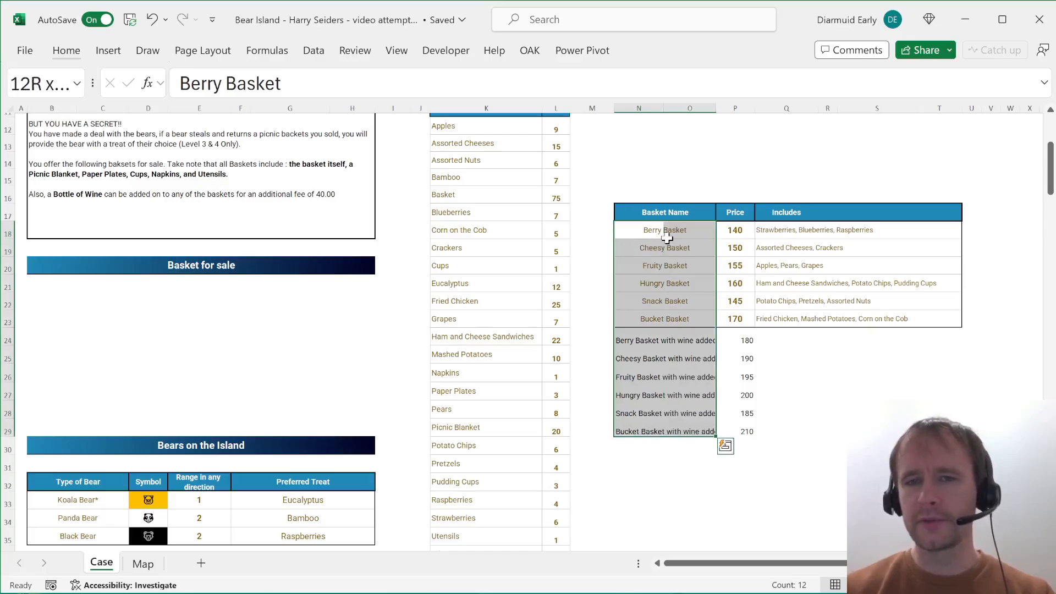
pyautogui.click(666, 236)
pyautogui.moveTo(623, 230); pyautogui.dragTo(685, 326)
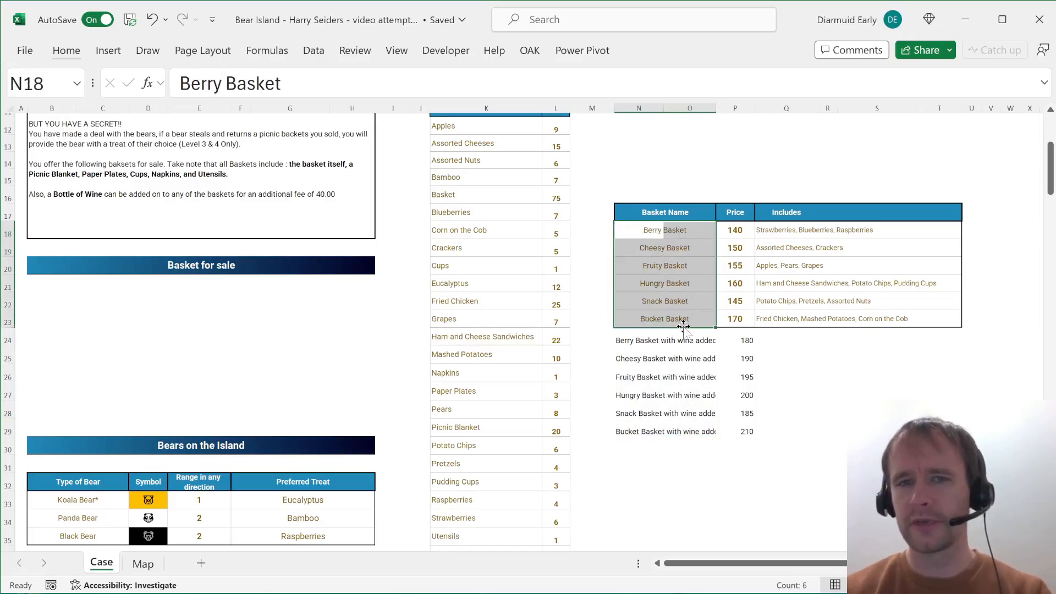
pyautogui.scroll(4, 177, 251)
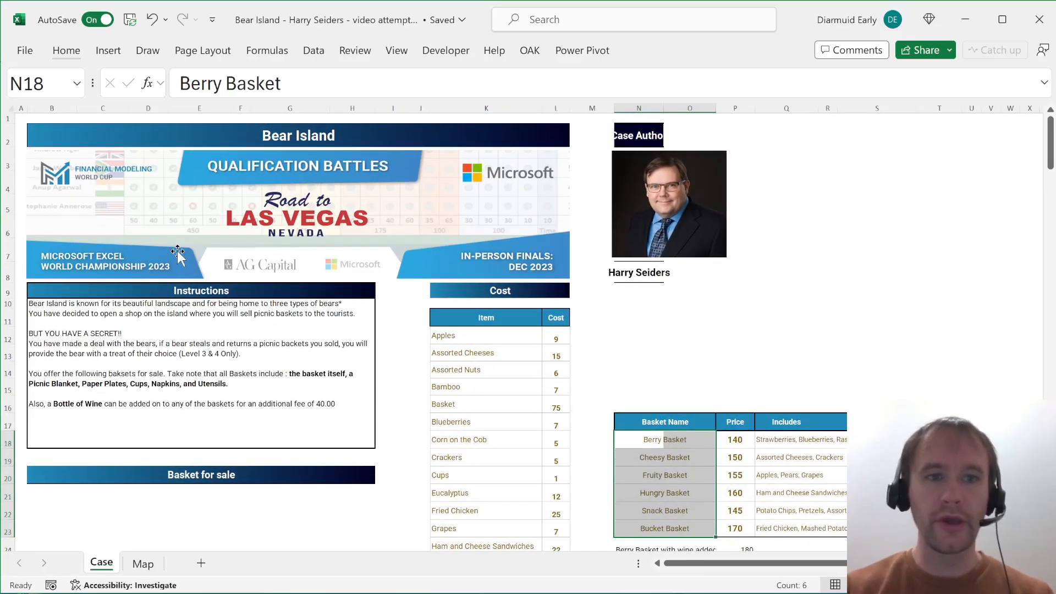
pyautogui.scroll(-5, 176, 251)
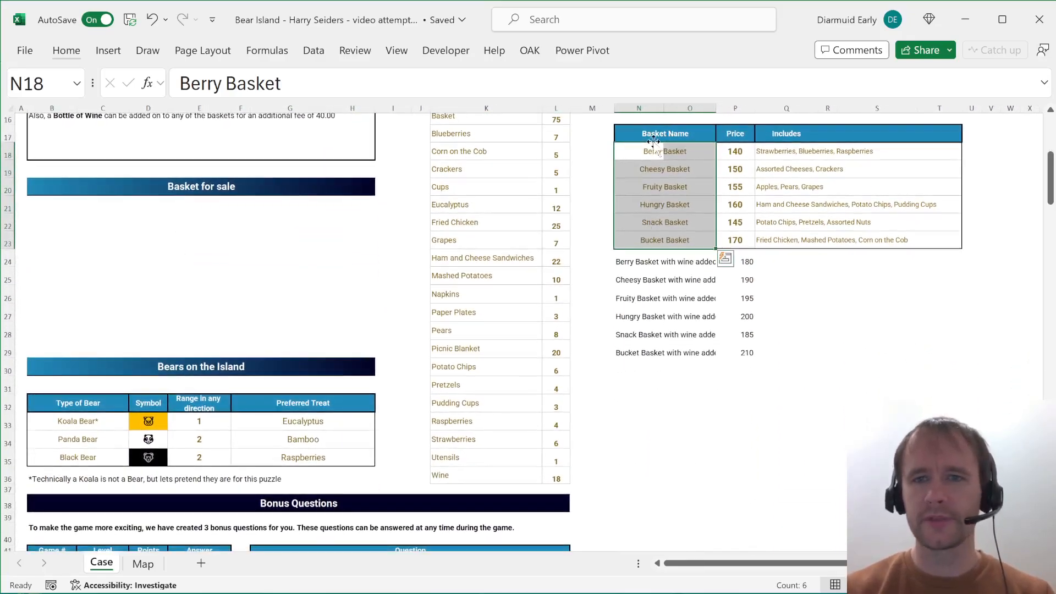
pyautogui.moveTo(650, 148); pyautogui.dragTo(696, 152)
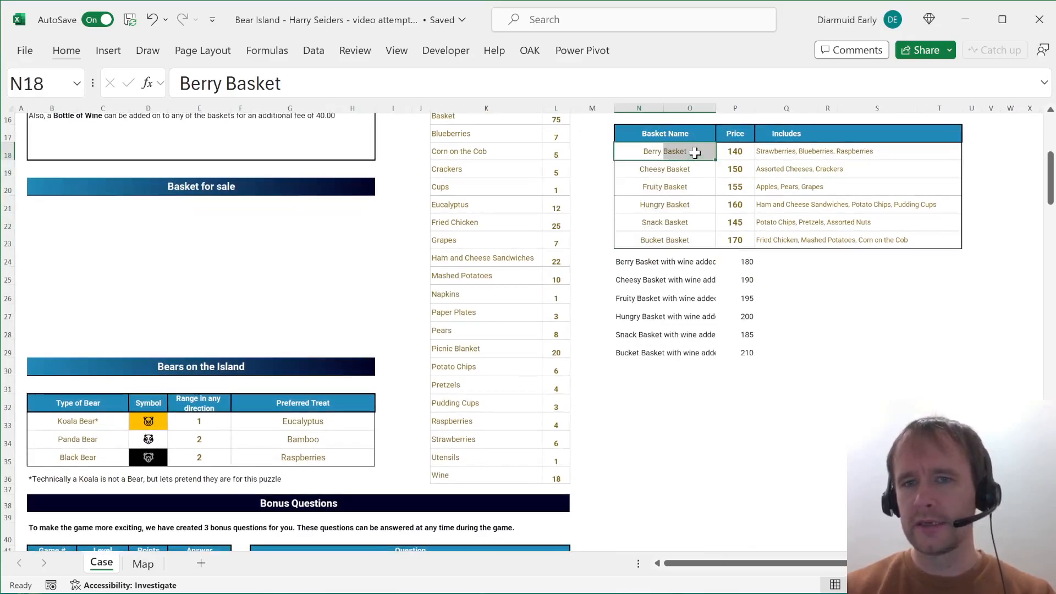
pyautogui.hotkey('shift', 'Down')
pyautogui.hotkey('shift', 'Down')
pyautogui.hotkey('shift', 'Down')
pyautogui.hotkey('shift', 'Down')
pyautogui.hotkey('shift', 'Down')
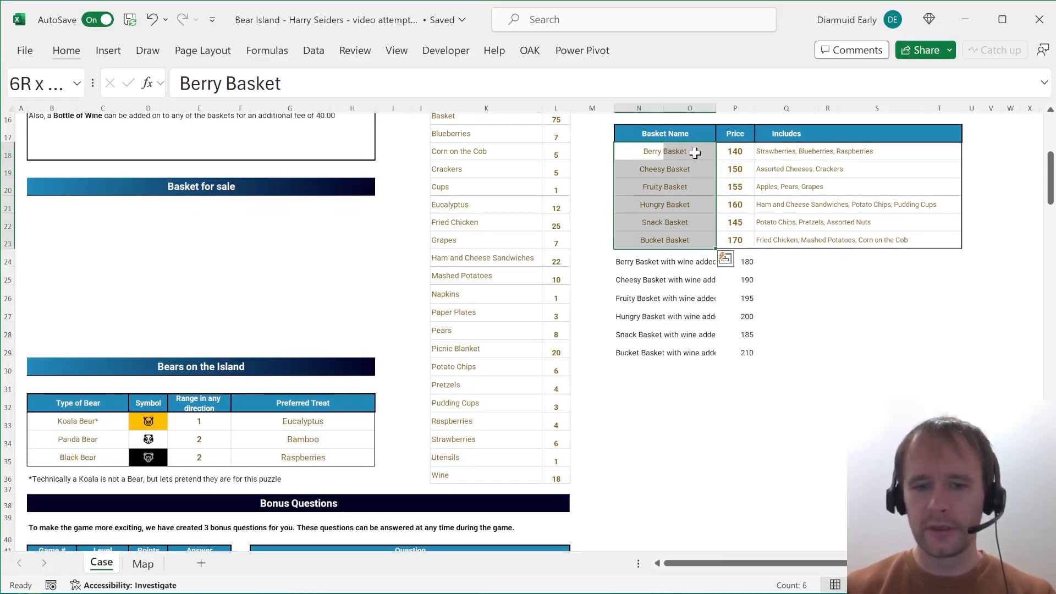
pyautogui.hotkey('alt', 'h')
pyautogui.press('m')
pyautogui.press('a')
pyautogui.click(648, 141)
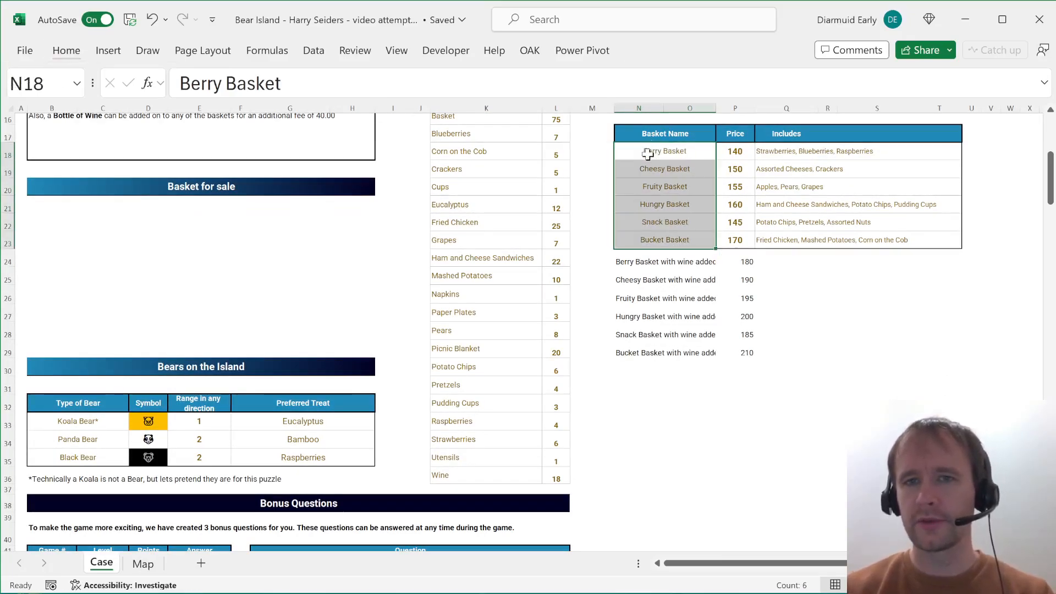
# - Step through the merged basket name cells in rows 18 to 23 to check their contents
pyautogui.click(647, 154)
pyautogui.press('Down')
pyautogui.press('Down')
pyautogui.press('Down')
pyautogui.press('Down')
pyautogui.press('Down')
pyautogui.press('Up')
pyautogui.press('Up')
pyautogui.press('Up')
pyautogui.press('Up')
pyautogui.press('Up')
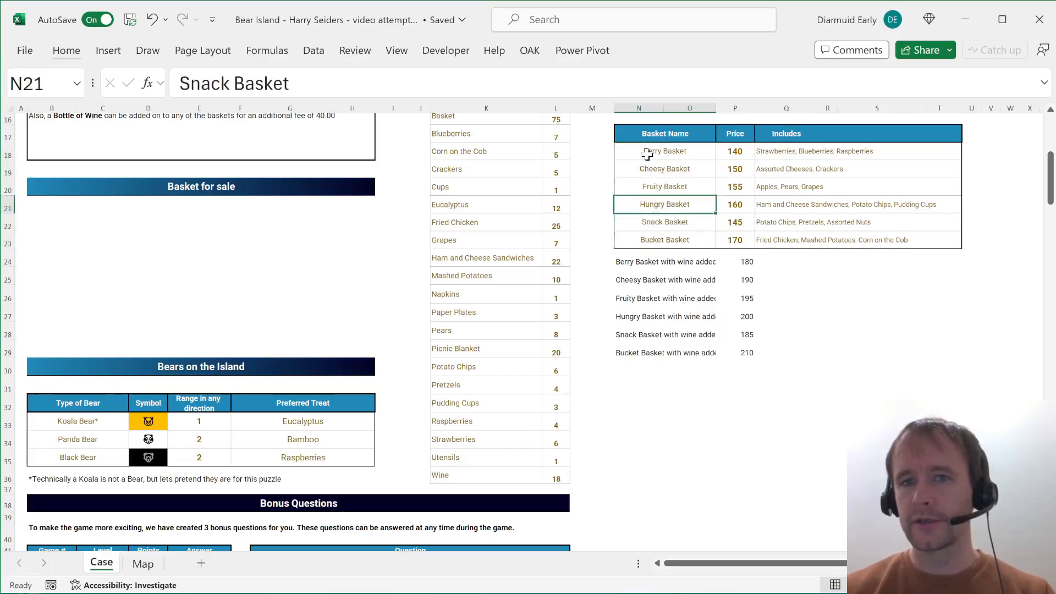
# - Unmerge the basket name cells in N18:O23
pyautogui.hotkey('shift', 'Down')
pyautogui.hotkey('shift', 'Down')
pyautogui.hotkey('shift', 'Down')
pyautogui.hotkey('shift', 'Down')
pyautogui.hotkey('shift', 'Down')
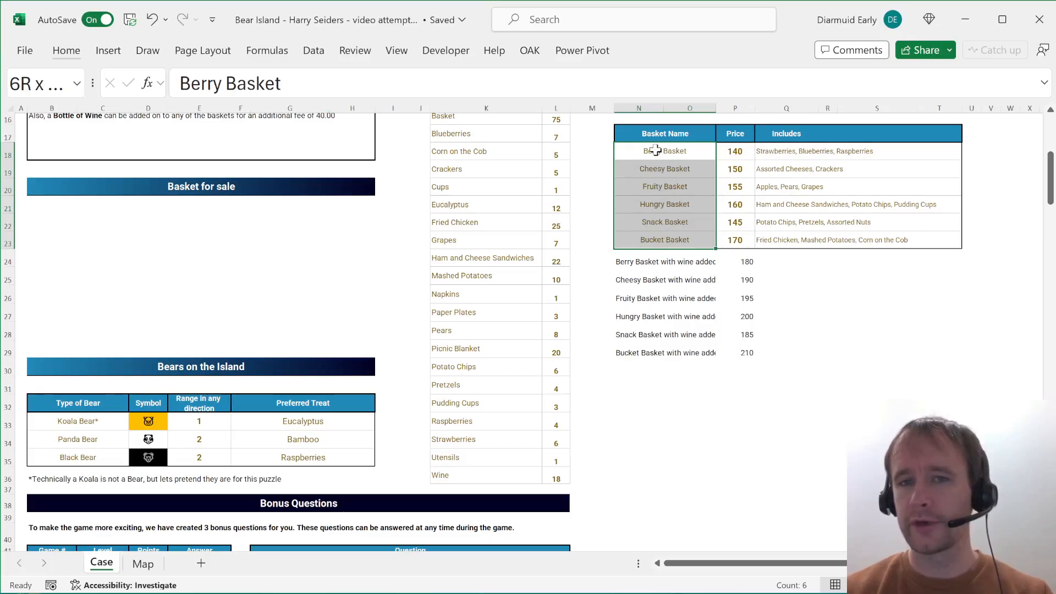
pyautogui.hotkey('alt', 'h')
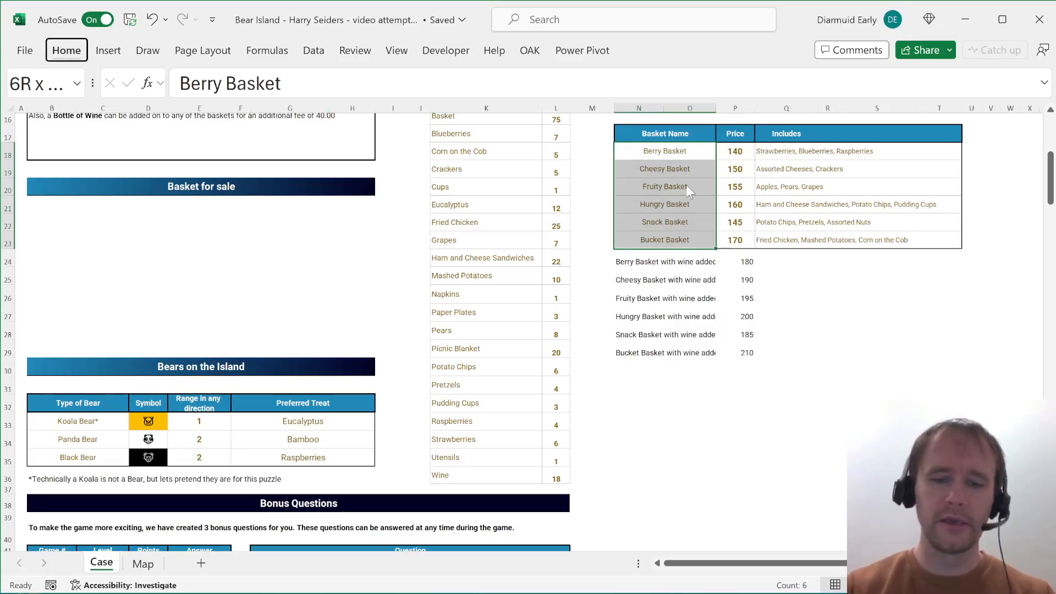
pyautogui.press('m')
pyautogui.press('u')
pyautogui.click(632, 150)
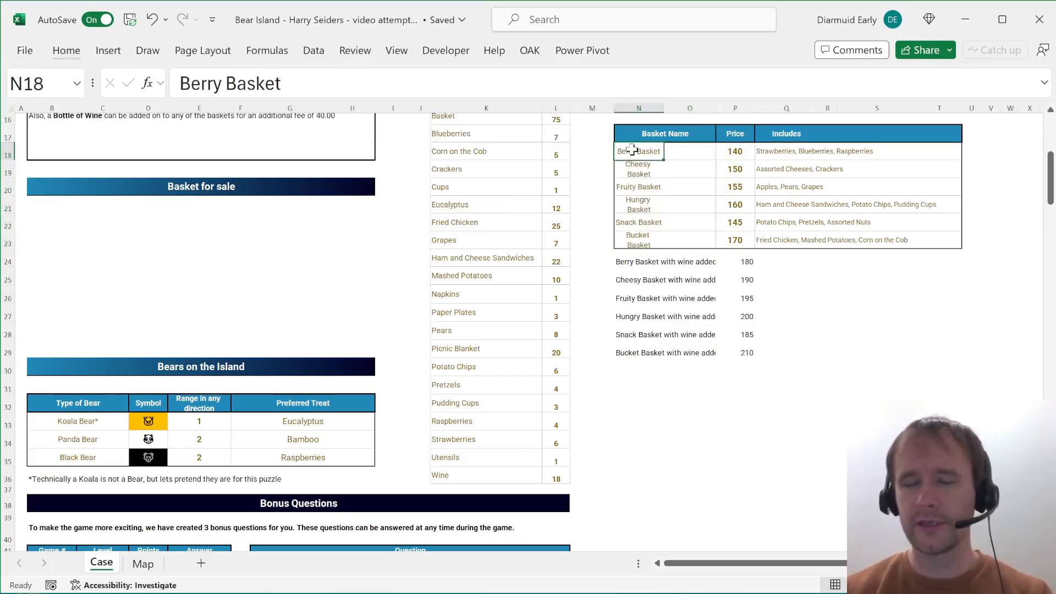
# - Undo the last three changes and restore the price formula for the wine-added baskets in P24
pyautogui.hotkey('ctrl', 'z')
pyautogui.hotkey('ctrl', 'z')
pyautogui.hotkey('ctrl', 'z')
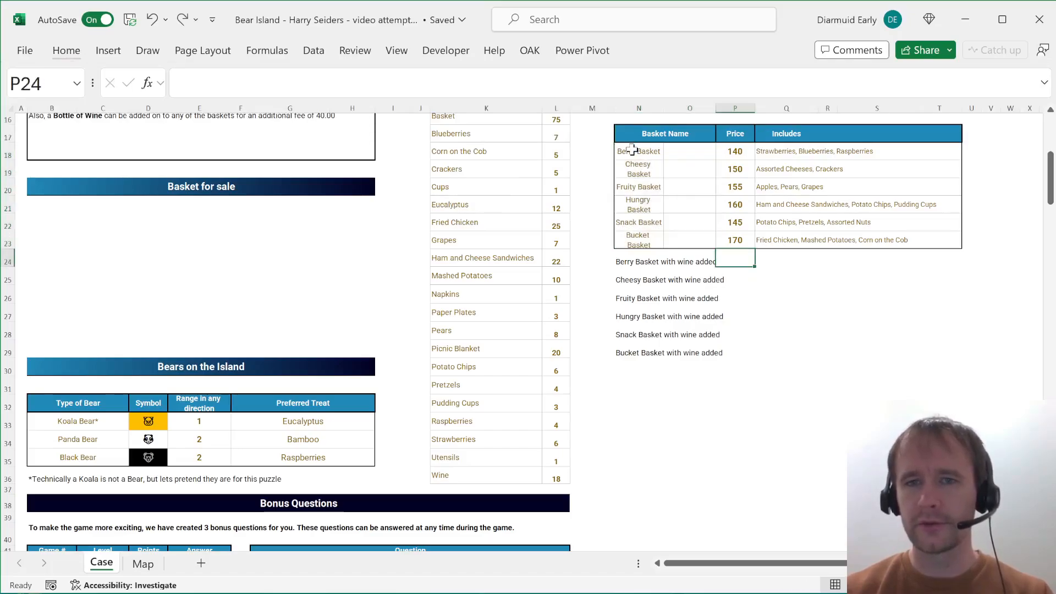
pyautogui.hotkey('ctrl', 'y')
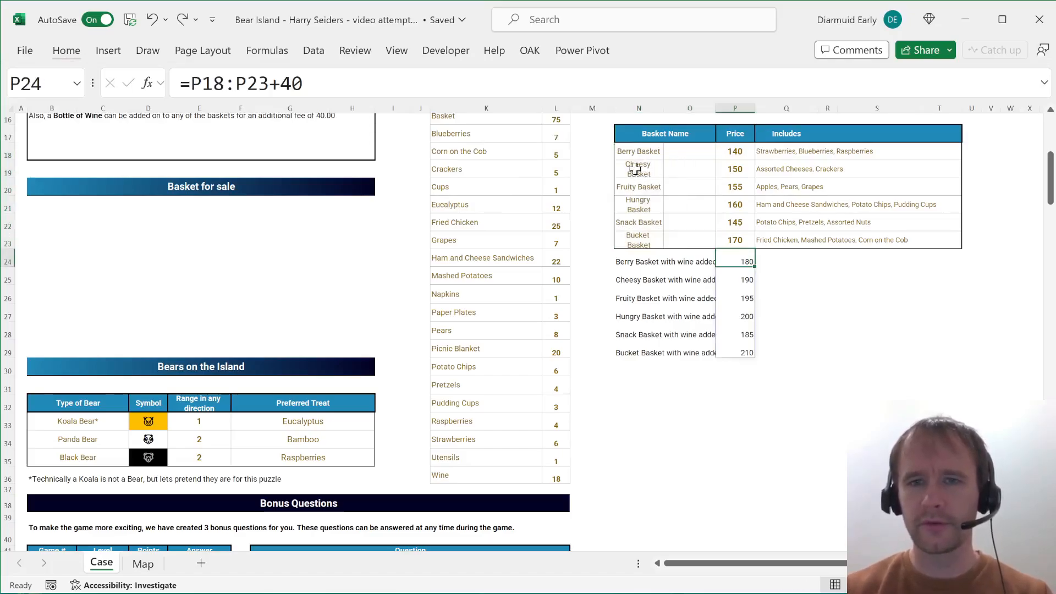
# - Turn off text wrapping for the basket names in N18:N23
pyautogui.click(637, 153)
pyautogui.hotkey('shift', 'Down')
pyautogui.hotkey('shift', 'Down')
pyautogui.hotkey('shift', 'Down')
pyautogui.hotkey('shift', 'Down')
pyautogui.hotkey('shift', 'Down')
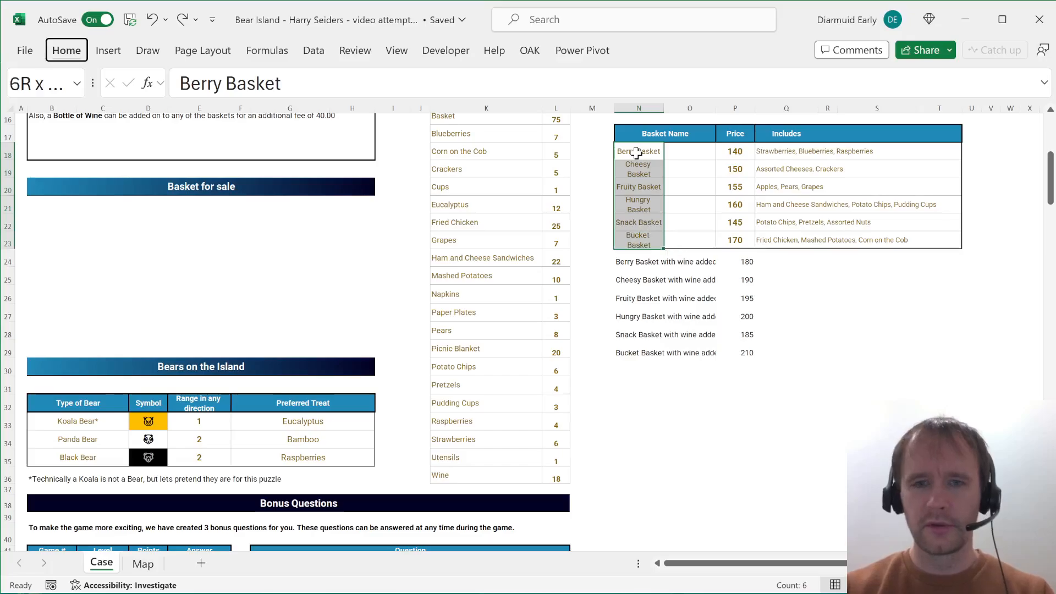
pyautogui.press('h')
pyautogui.press('w')
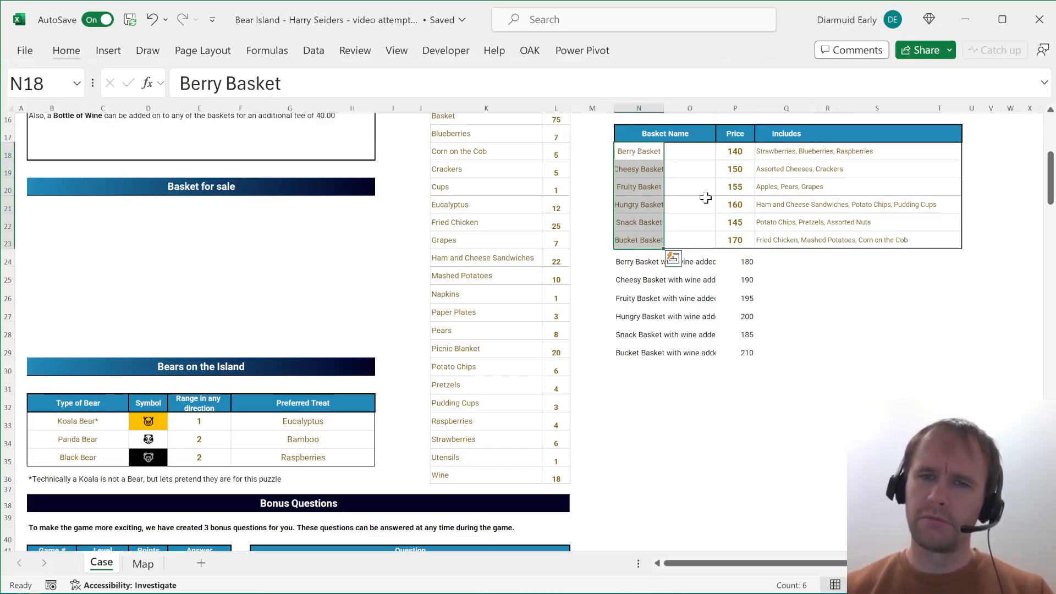
# - Left-align the basket names in N18:N23
pyautogui.press('Right')
pyautogui.press('Left')
pyautogui.hotkey('shift', 'Down')
pyautogui.hotkey('shift', 'Down')
pyautogui.hotkey('shift', 'Down')
pyautogui.hotkey('shift', 'Down')
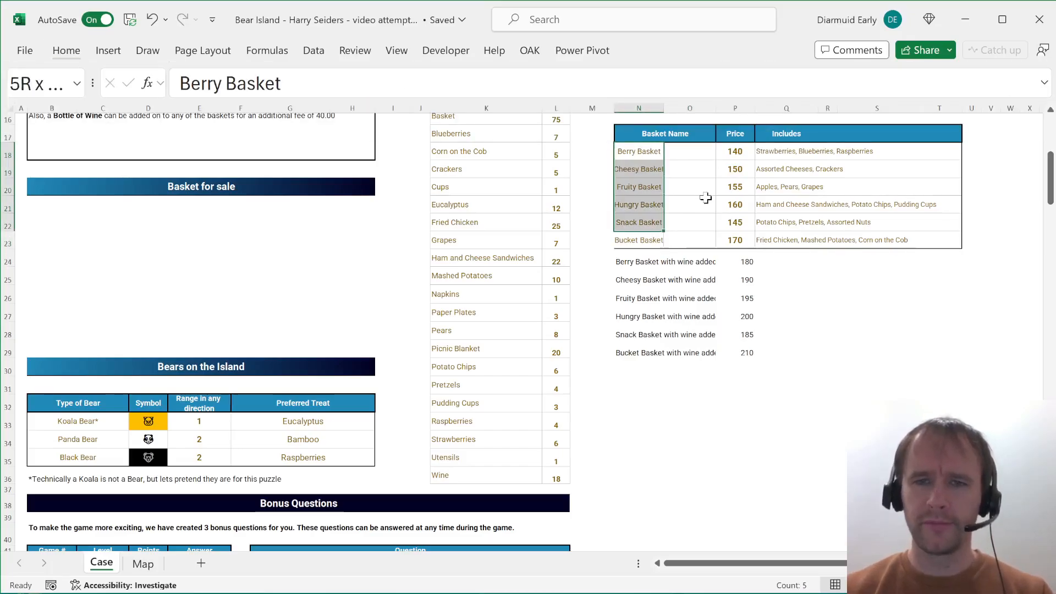
pyautogui.hotkey('shift', 'Down')
pyautogui.hotkey('alt', 'h')
pyautogui.press('a')
pyautogui.press('l')
# - Inspect how the cells in columns N and O select for the original names and the full list N18:N29
pyautogui.press('Right')
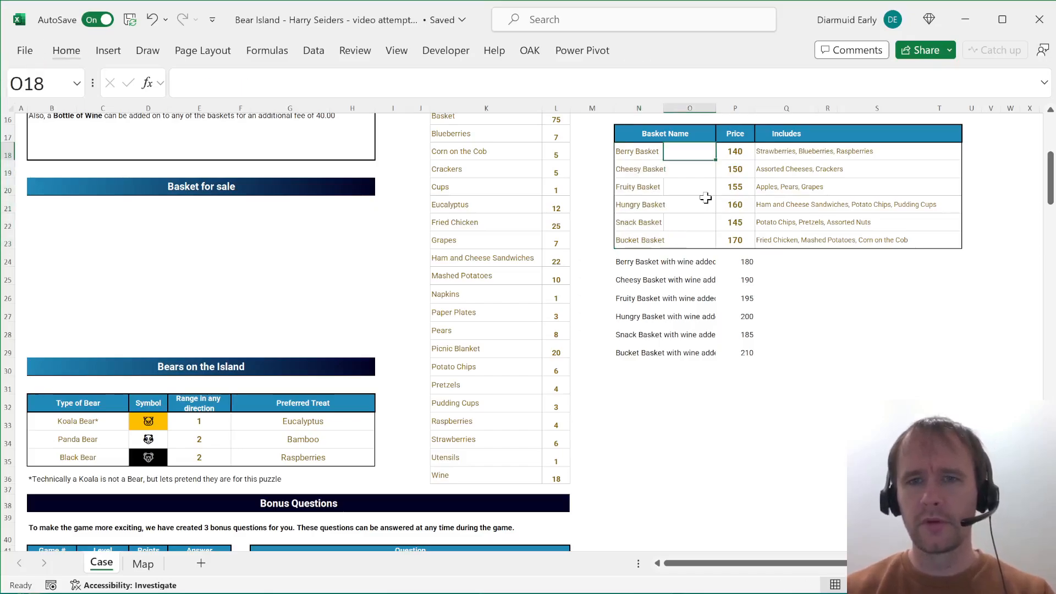
pyautogui.hotkey('shift', 'Down')
pyautogui.hotkey('shift', 'Down')
pyautogui.hotkey('shift', 'Down')
pyautogui.hotkey('shift', 'Down')
pyautogui.hotkey('shift', 'Down')
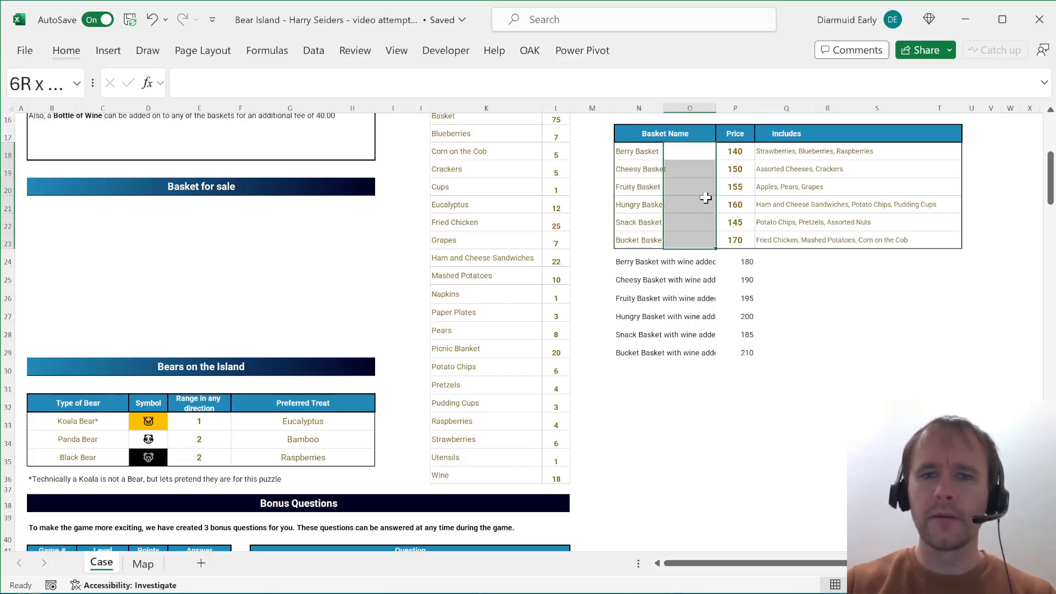
pyautogui.click(651, 170)
pyautogui.click(649, 151)
pyautogui.moveTo(650, 151); pyautogui.dragTo(688, 242)
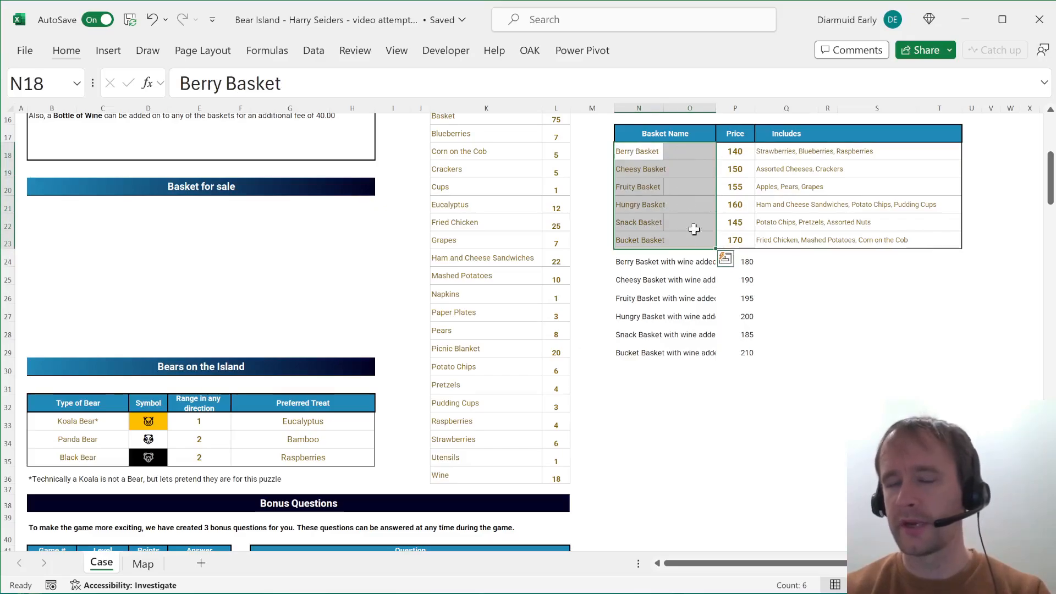
pyautogui.click(641, 154)
pyautogui.moveTo(641, 154); pyautogui.dragTo(643, 240)
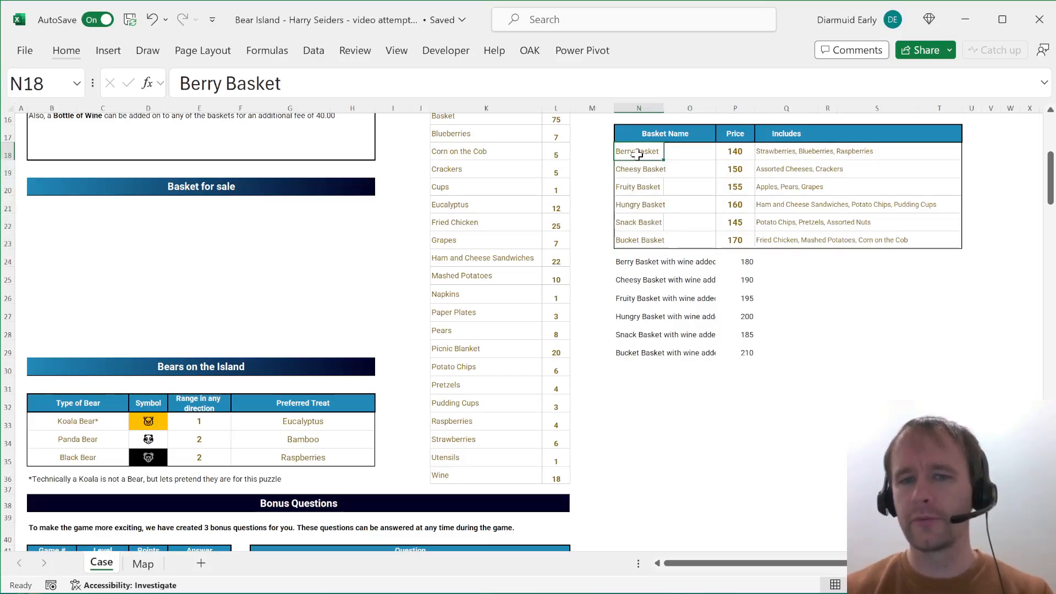
pyautogui.moveTo(637, 154); pyautogui.dragTo(641, 353)
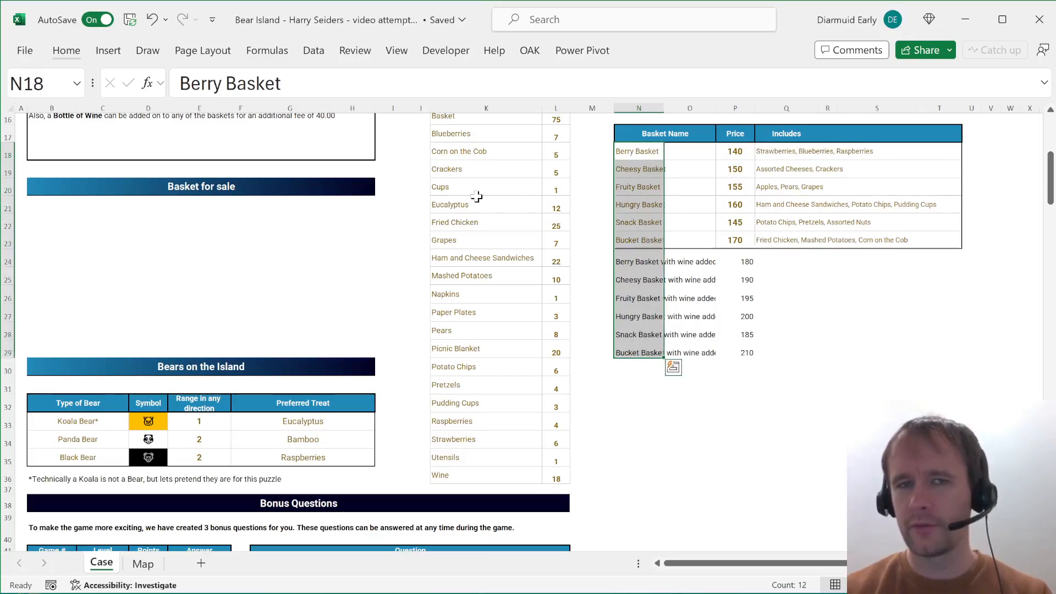
# - Name the full basket name list N18:N29 baskName
pyautogui.click(28, 86)
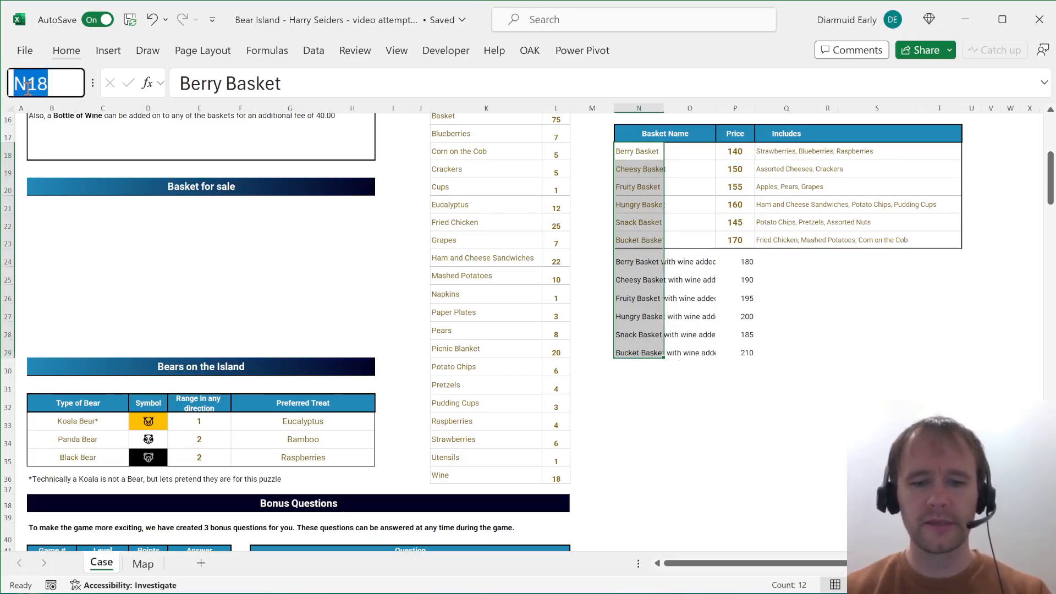
pyautogui.write('basketName')
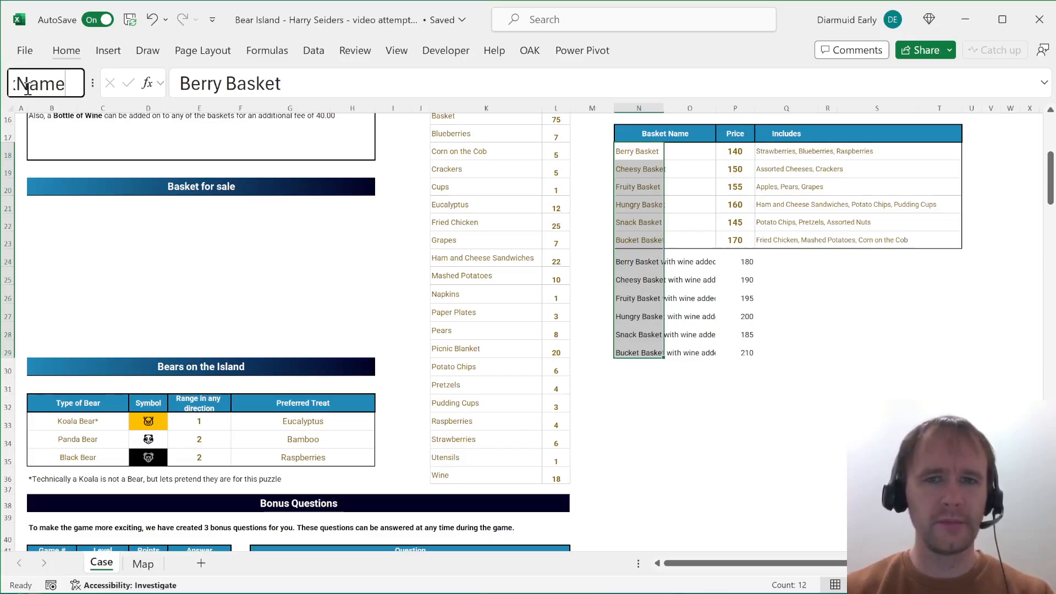
pyautogui.press('Return')
# - Name the basket price range P18:P29 baskPrice
pyautogui.press('Right')
pyautogui.press('Right')
pyautogui.hotkey('ctrl', 'shift', 'Down')
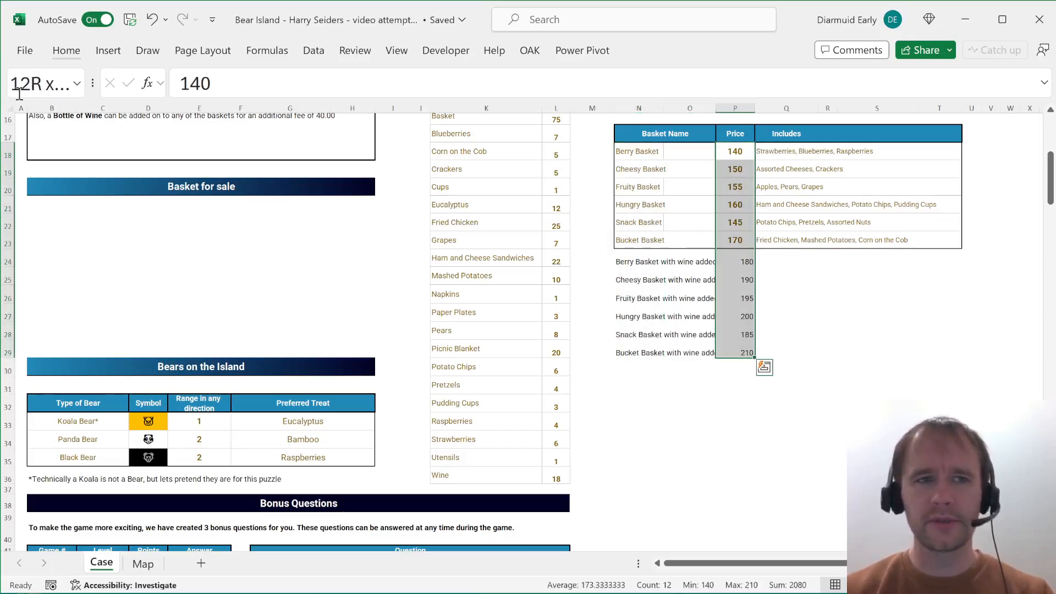
pyautogui.click(29, 88)
pyautogui.write('backPr')
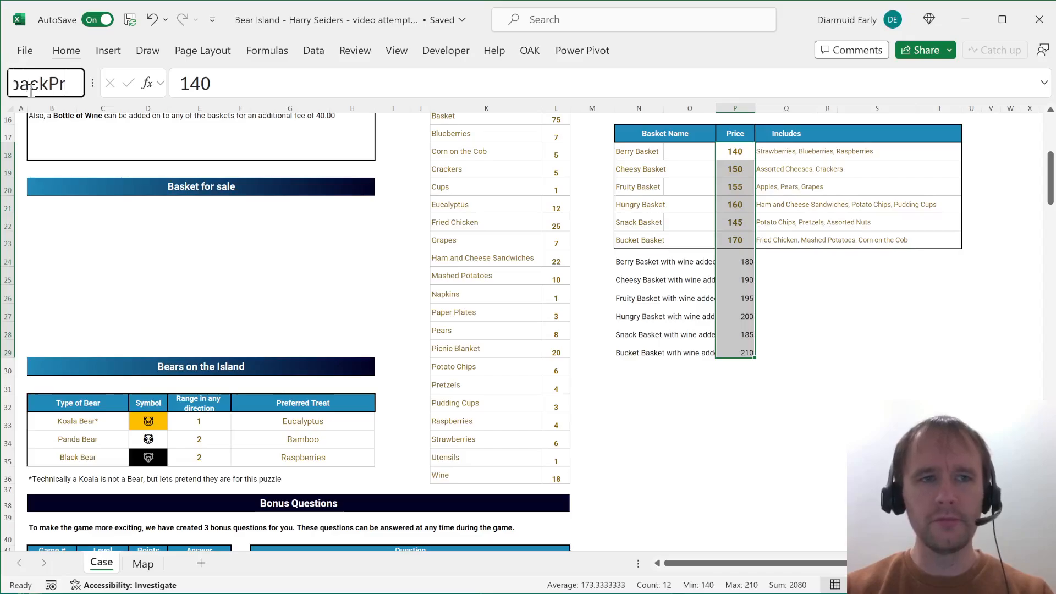
pyautogui.press('BackSpace')
pyautogui.press('BackSpace')
pyautogui.press('BackSpace')
pyautogui.press('BackSpace')
pyautogui.write('sketPrice')
pyautogui.press('Return')
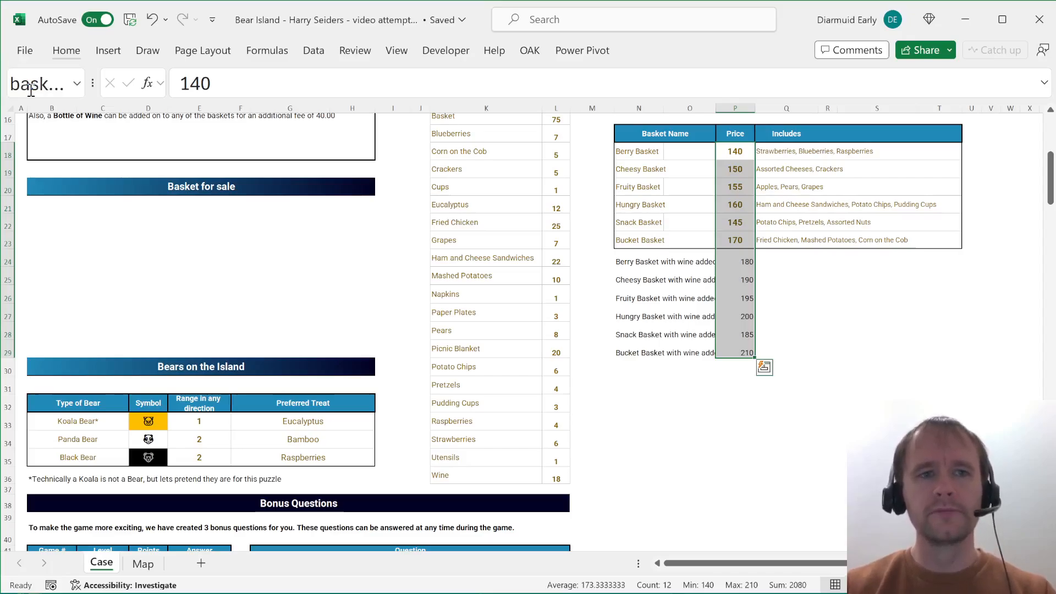
# - Calculate the revenue for Level 1 game 1 in E57 with =XLOOKUP(G57,baskName,baskPrice)*H57
pyautogui.scroll(-9, 283, 259)
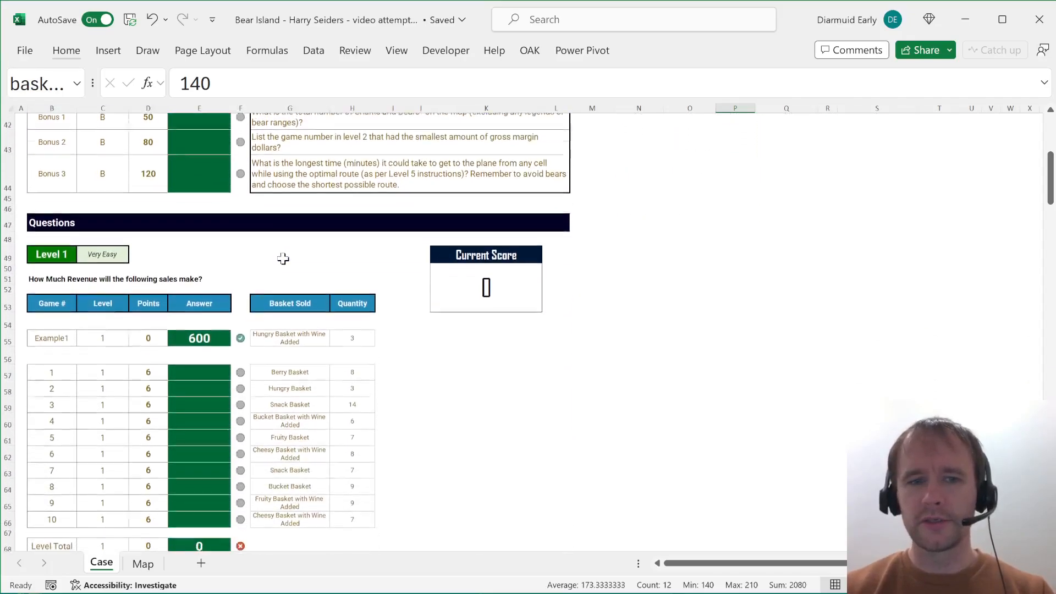
pyautogui.click(202, 348)
pyautogui.write('=xl')
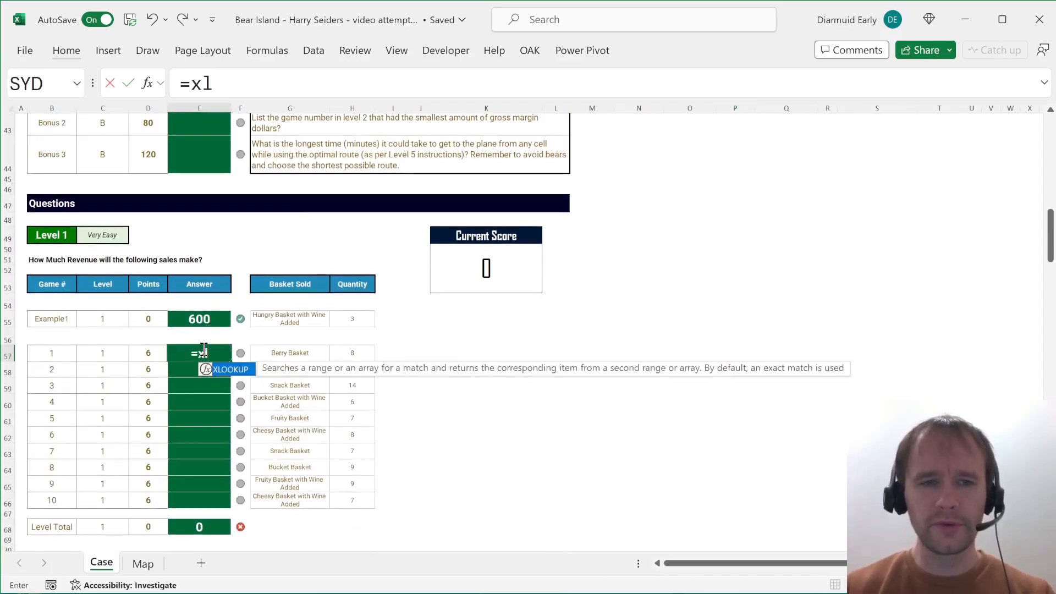
pyautogui.press('Tab')
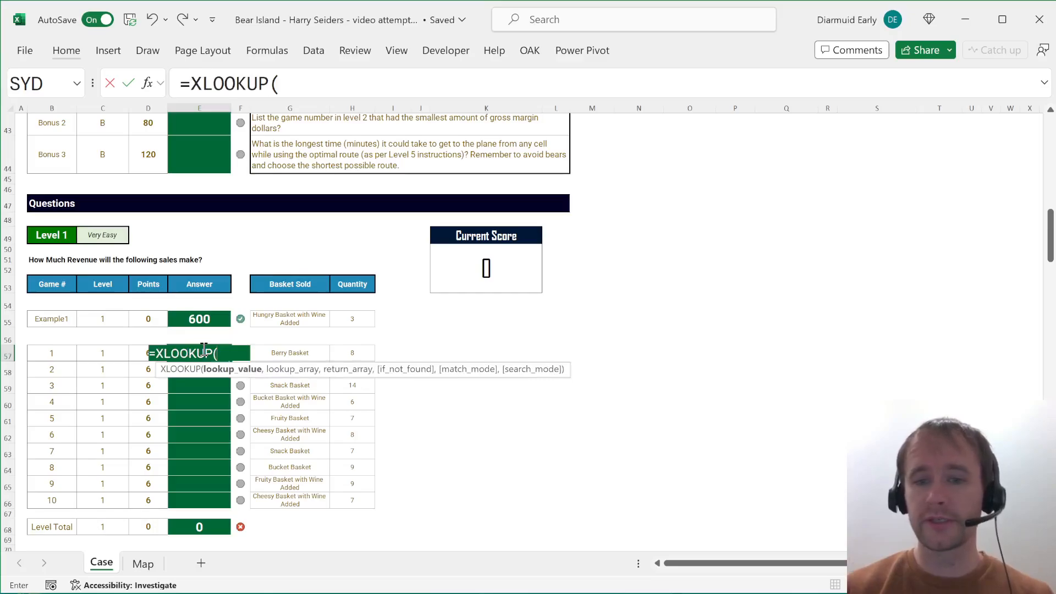
pyautogui.press('Right')
pyautogui.press('Right')
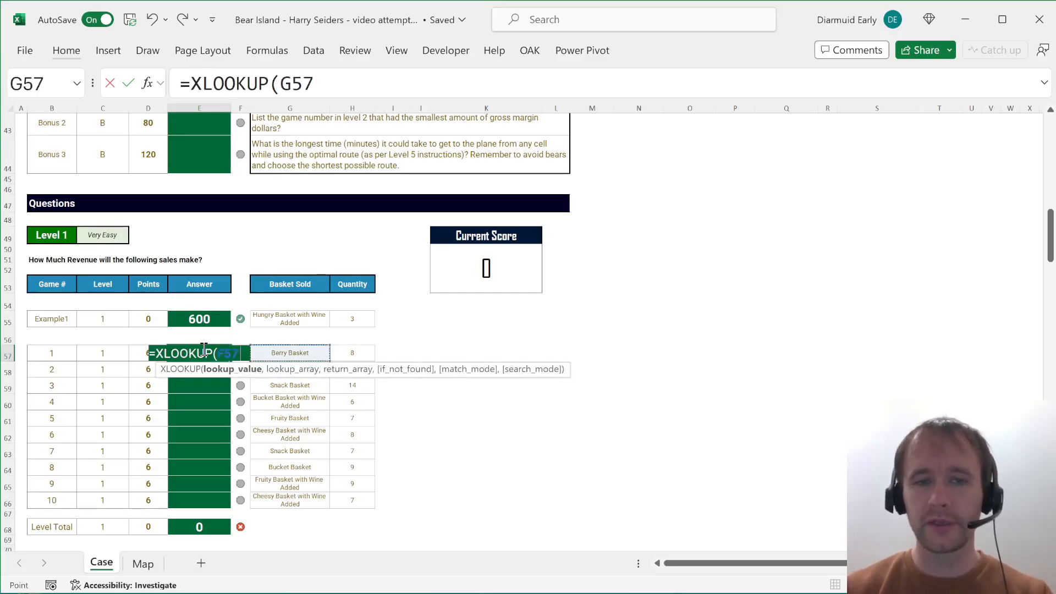
pyautogui.write(',bask')
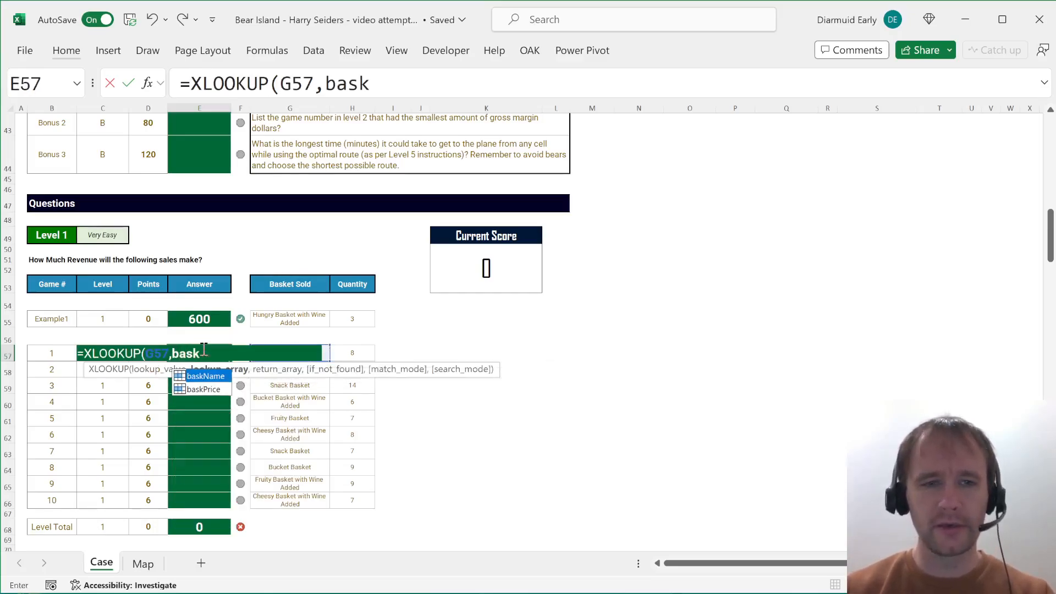
pyautogui.write('Name,bask')
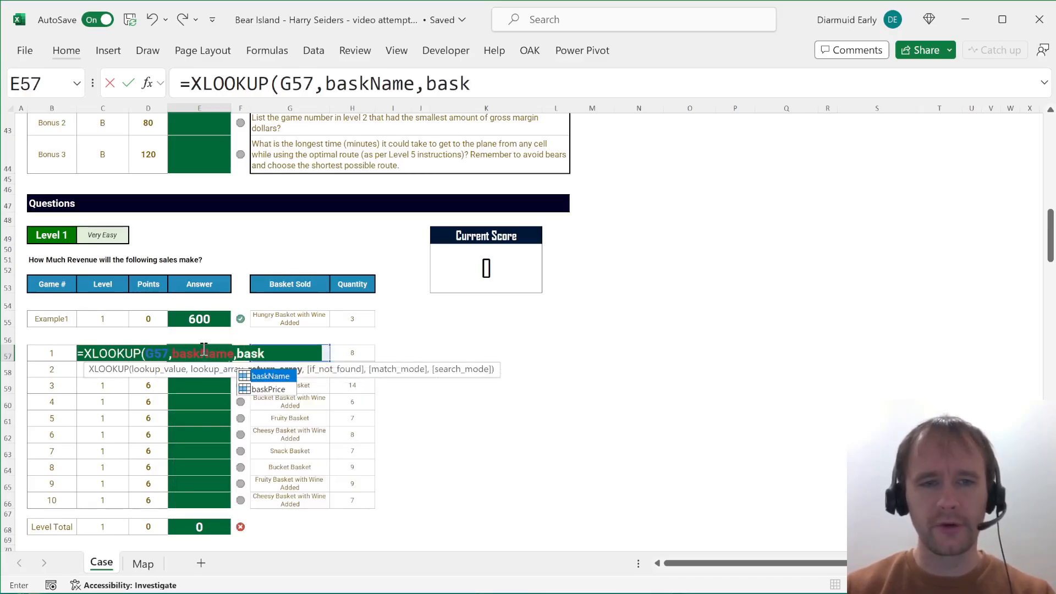
pyautogui.press('Down')
pyautogui.press('Tab')
pyautogui.write(')')
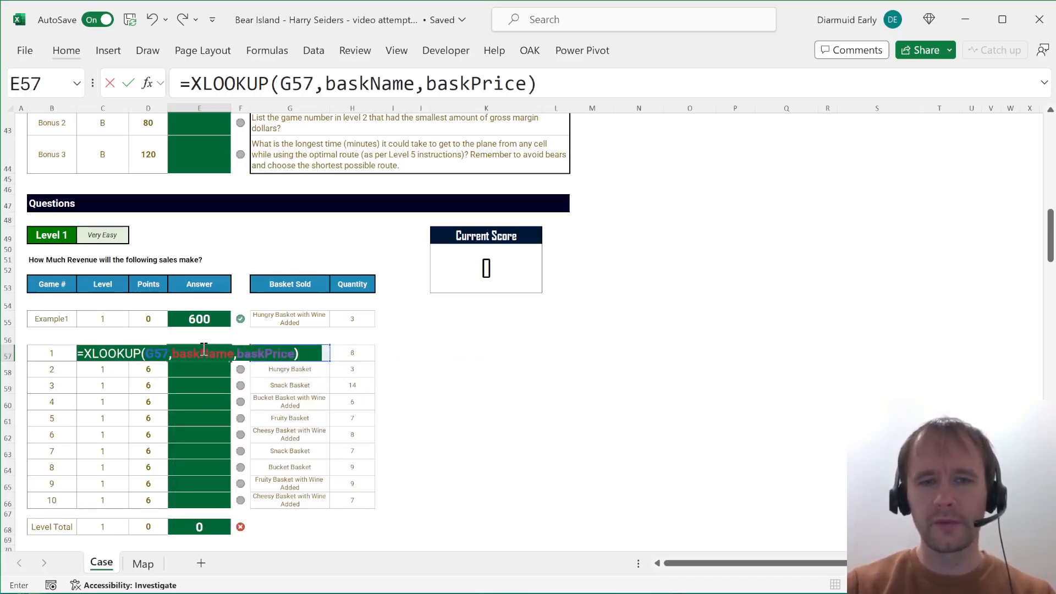
pyautogui.write('*')
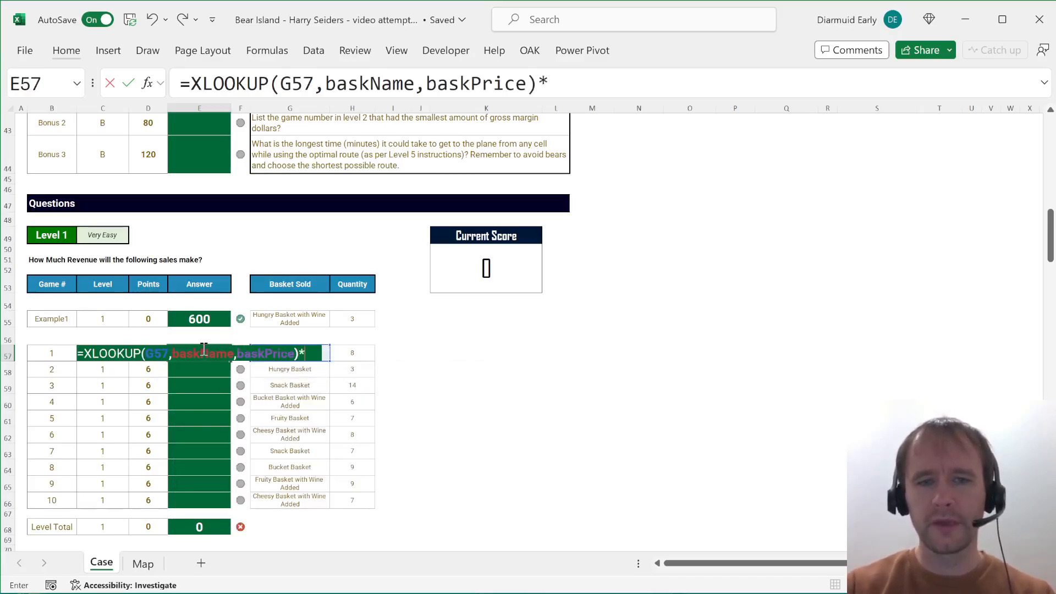
pyautogui.click(359, 355)
pyautogui.press('Return')
# - Fill the E57 revenue formula down through E66 for all ten Level 1 games
pyautogui.press('Left')
pyautogui.hotkey('ctrl', 'Down')
pyautogui.press('Right')
pyautogui.hotkey('ctrl', 'shift', 'Up')
pyautogui.hotkey('ctrl', 'd')
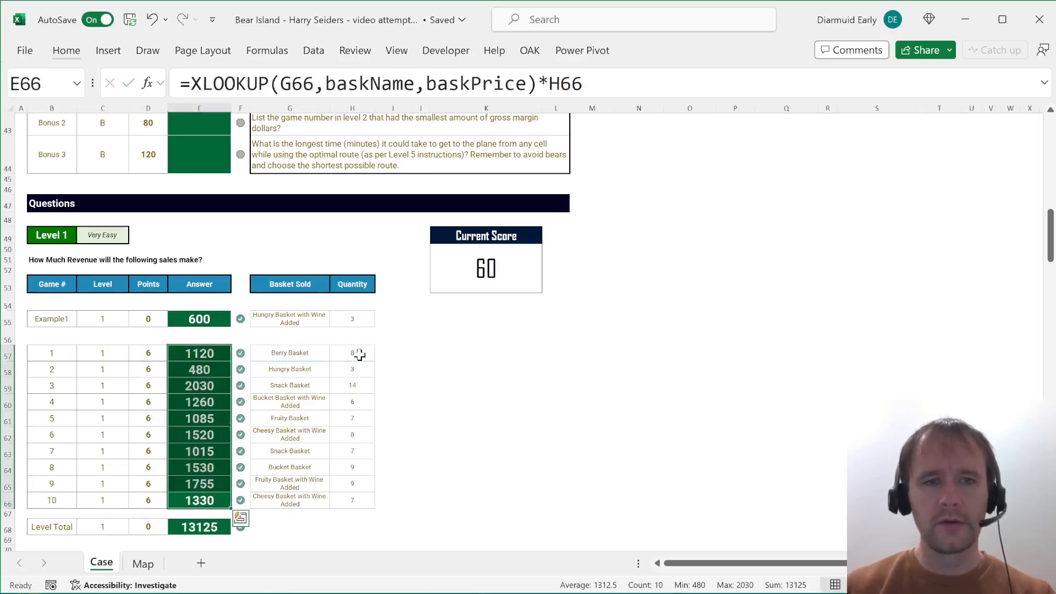
pyautogui.press('Return')
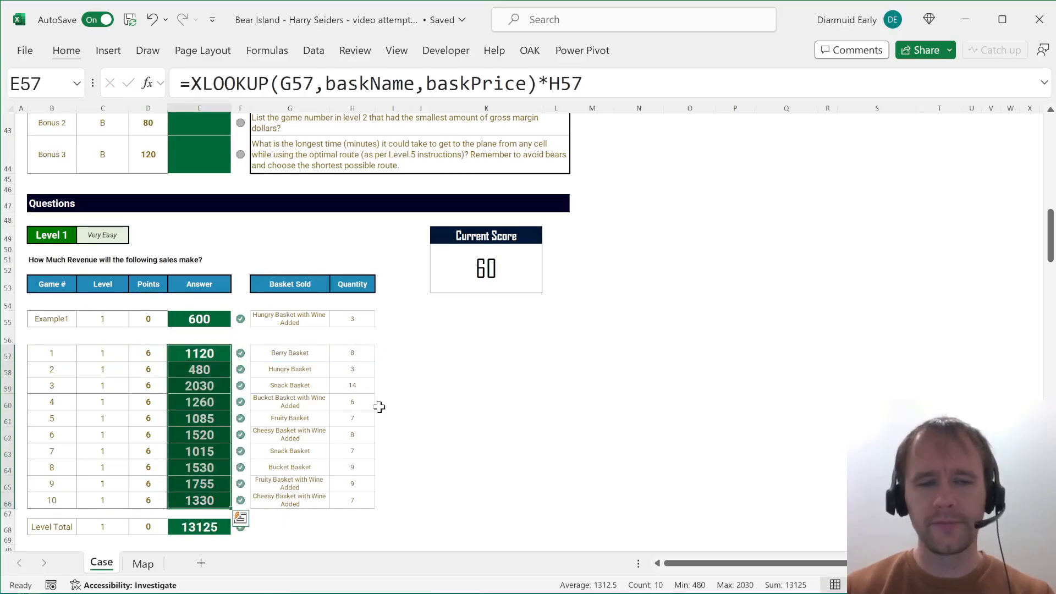
# - Examine the Level 2 profit question, the basket contents in Q18:Q23 and the instructions on items included in every basket
pyautogui.scroll(-6, 379, 407)
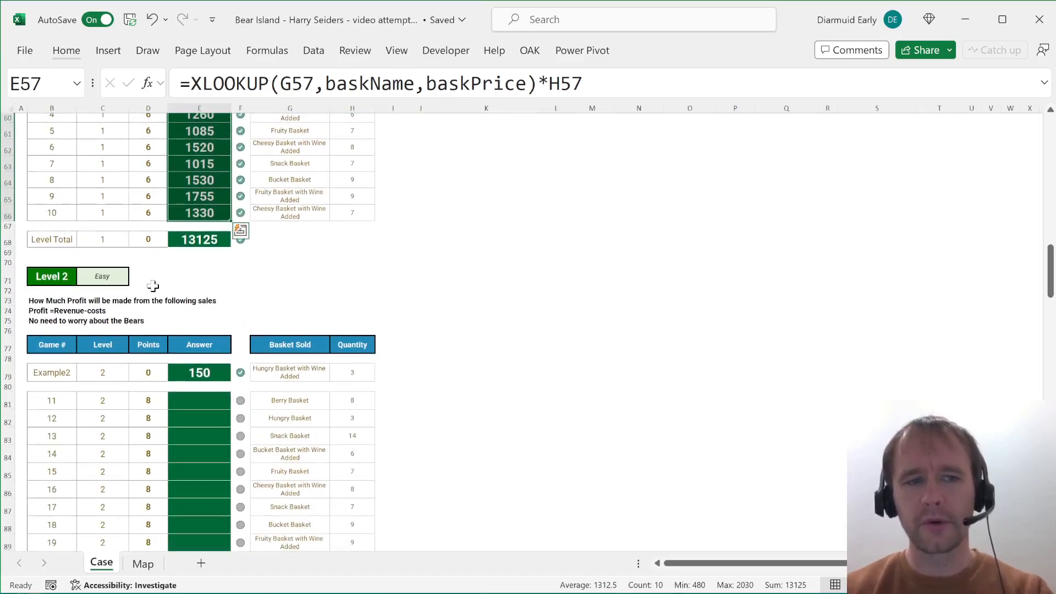
pyautogui.click(292, 370)
pyautogui.scroll(4, 371, 245)
pyautogui.scroll(-5, 370, 245)
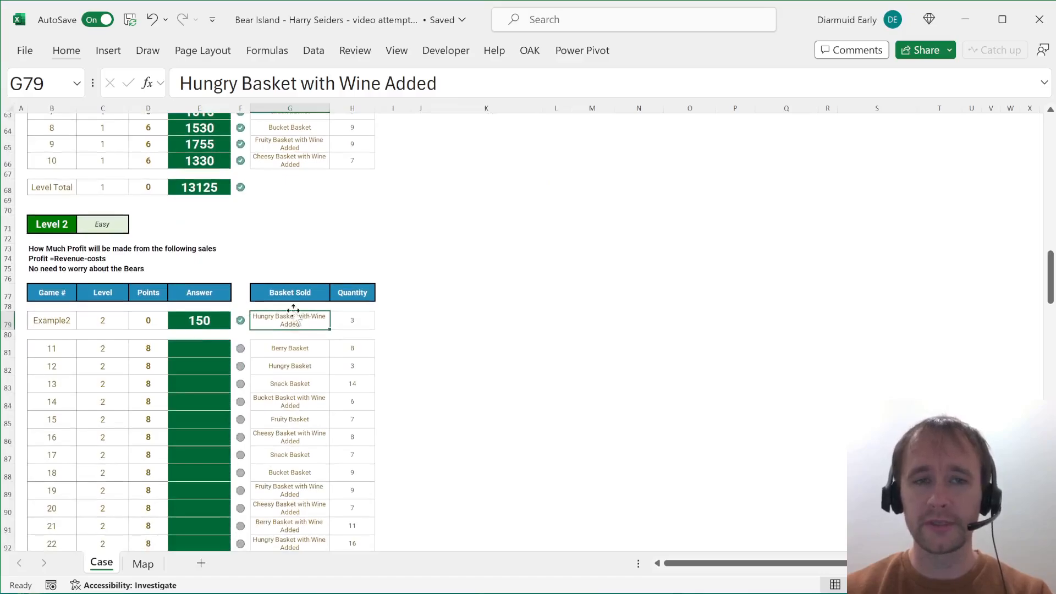
pyautogui.scroll(15, 357, 366)
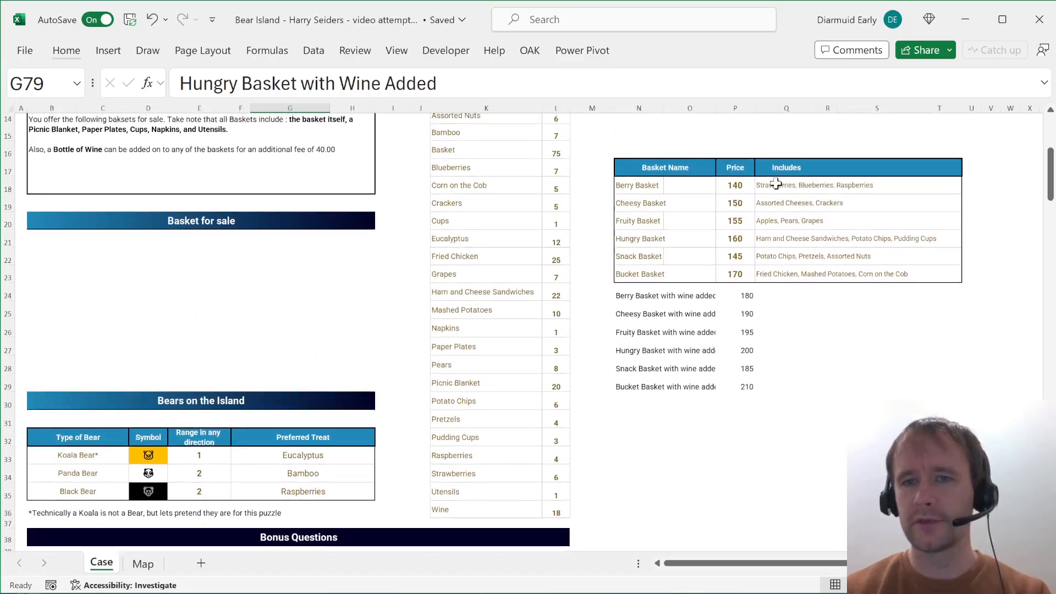
pyautogui.moveTo(792, 186); pyautogui.dragTo(771, 275)
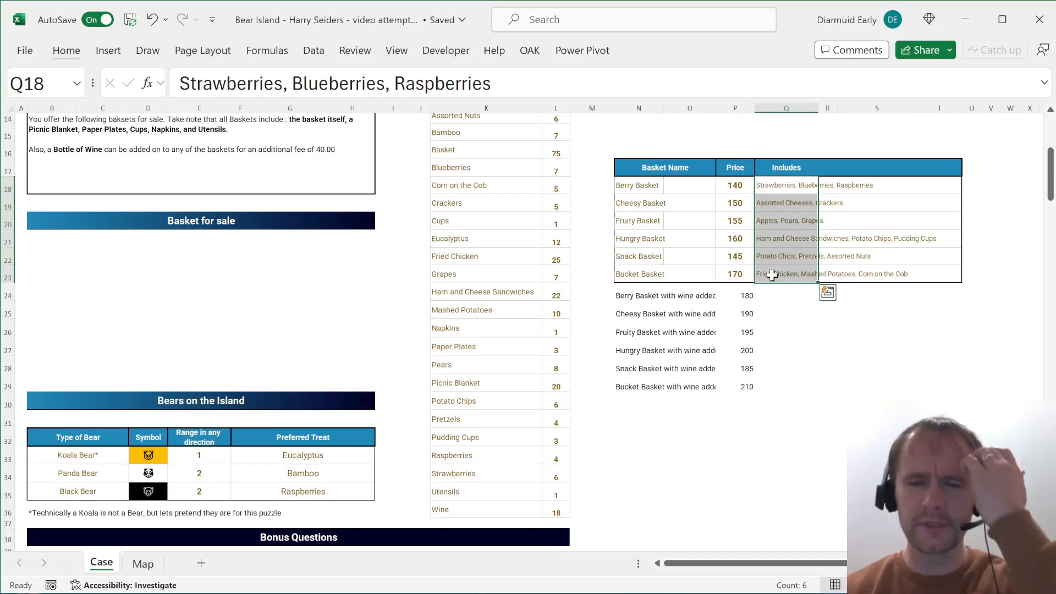
pyautogui.scroll(4, 444, 325)
pyautogui.scroll(1, 444, 325)
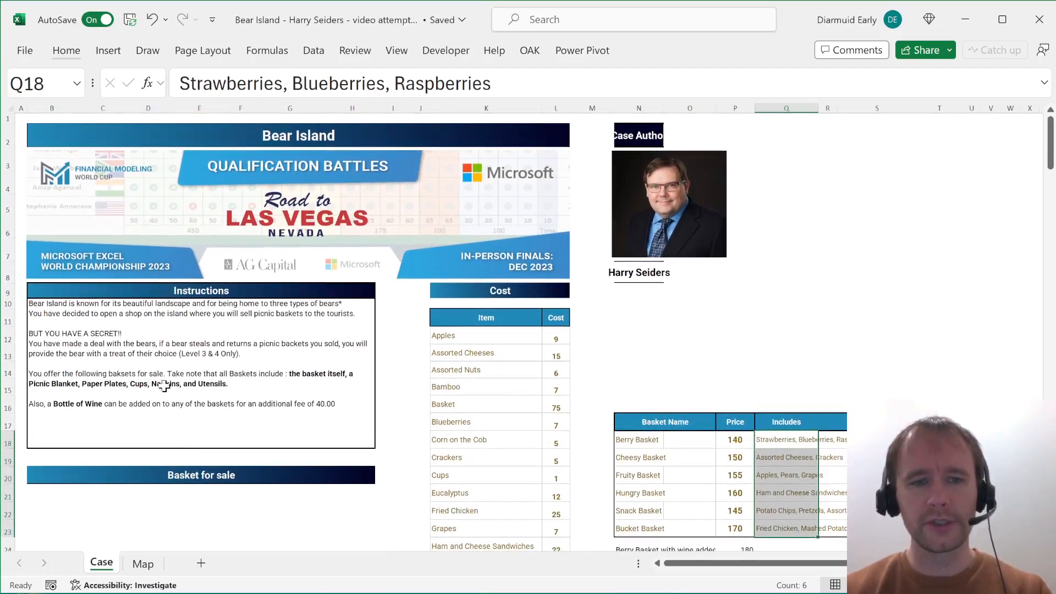
pyautogui.scroll(-3, 457, 472)
pyautogui.hscroll(3, 456, 472)
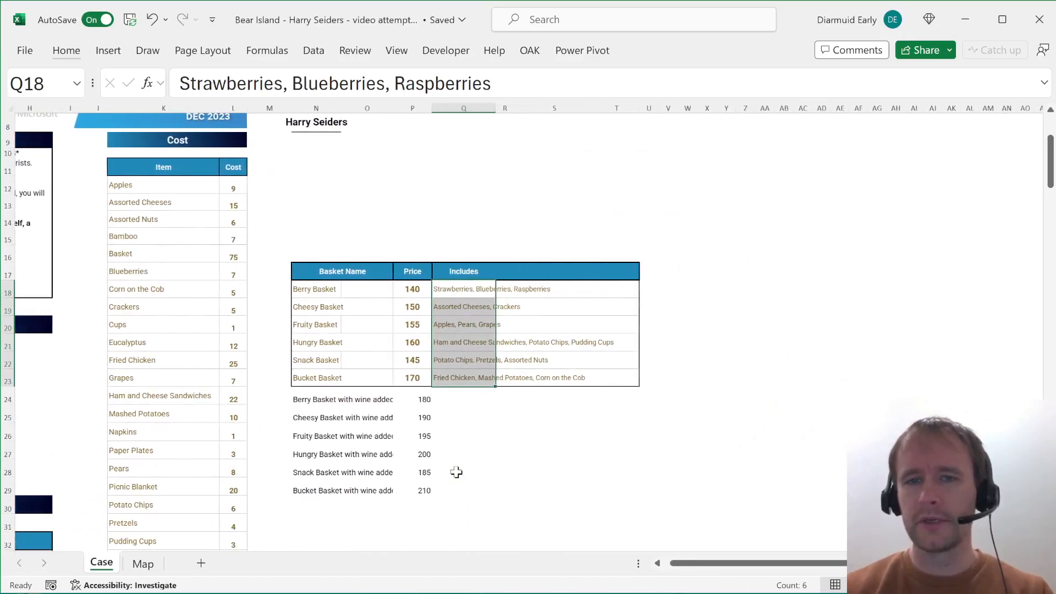
# - Split the Berry Basket contents into separate cells from U18 with =TEXTSPLIT(Q18,", ") and look through the split items
pyautogui.click(658, 291)
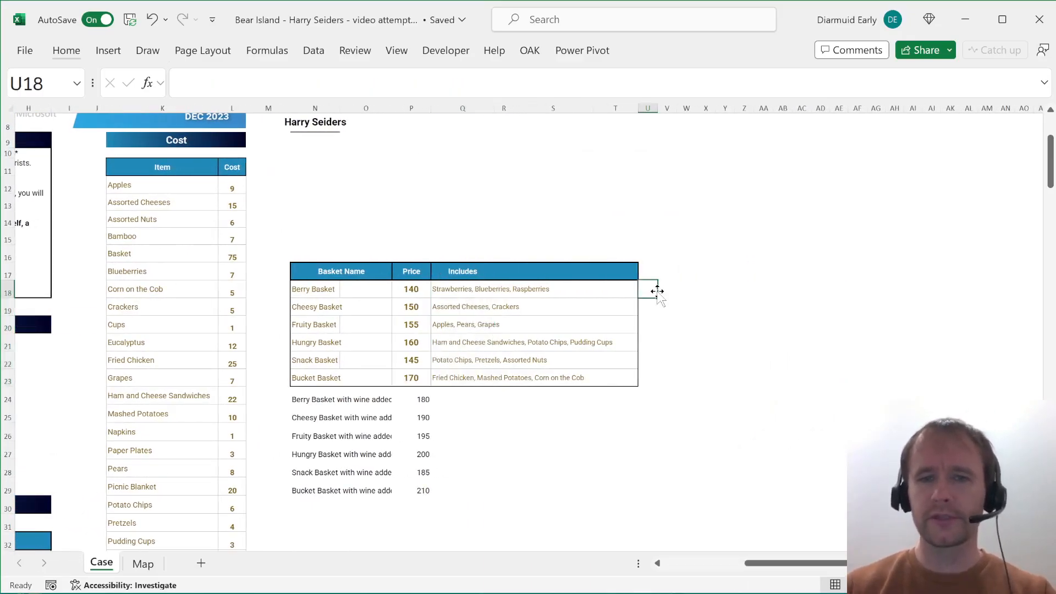
pyautogui.write('=')
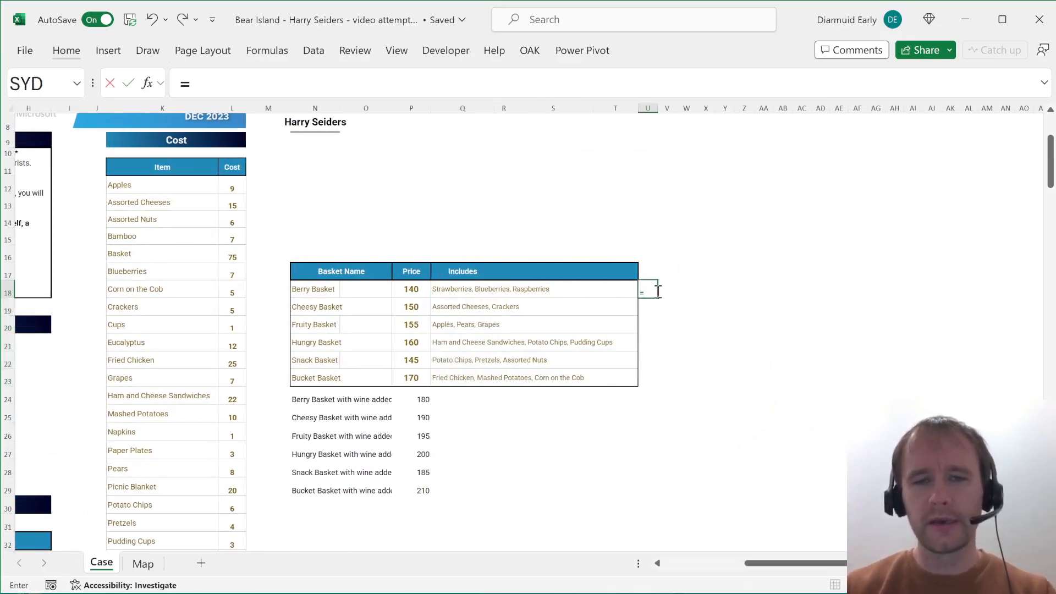
pyautogui.press('Escape')
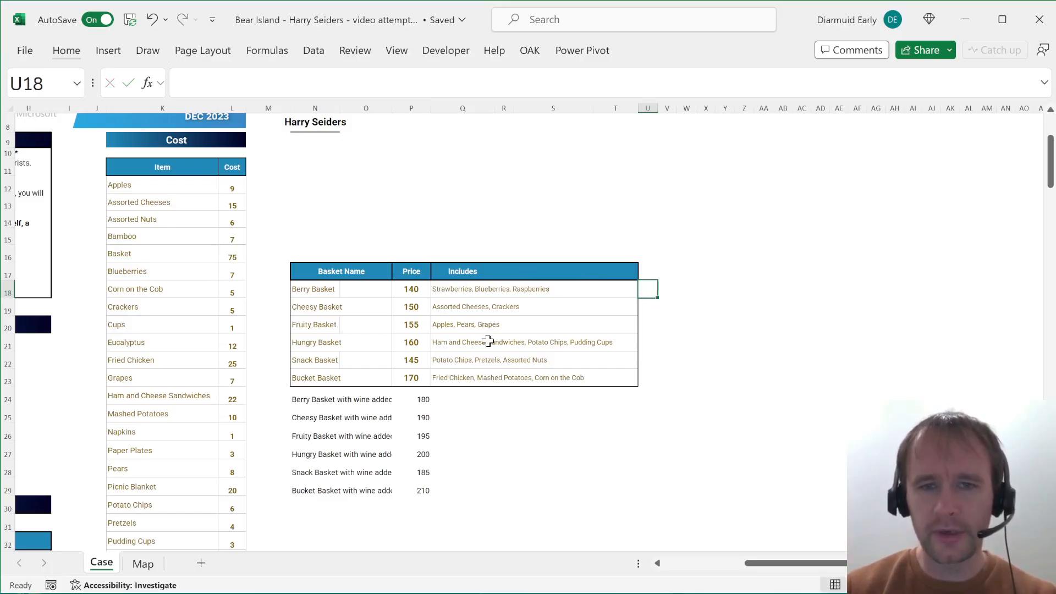
pyautogui.write('=texts')
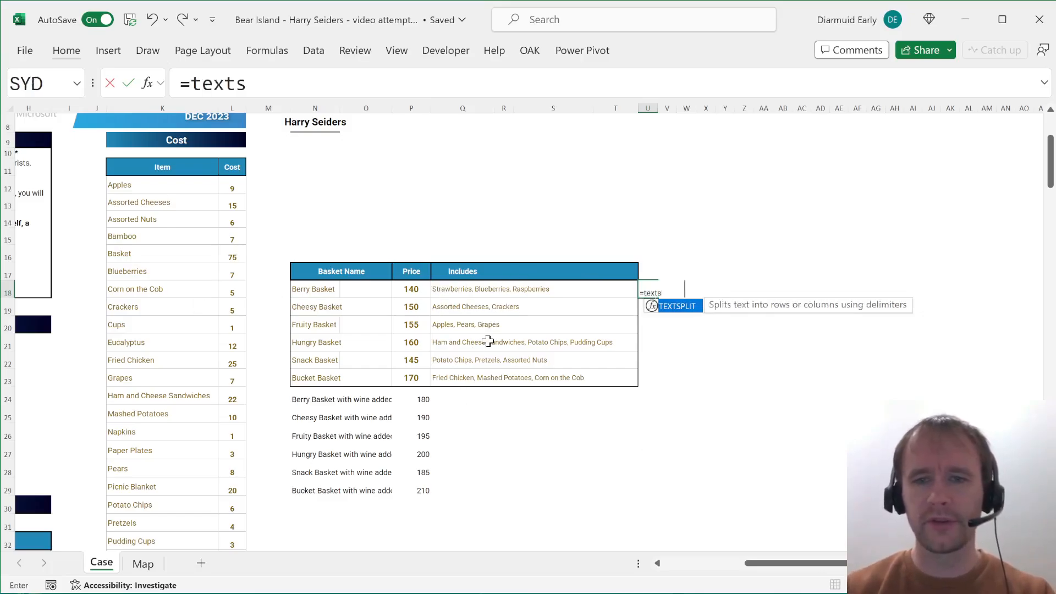
pyautogui.press('Tab')
pyautogui.press('Left')
pyautogui.press('Left')
pyautogui.press('Left')
pyautogui.press('Left')
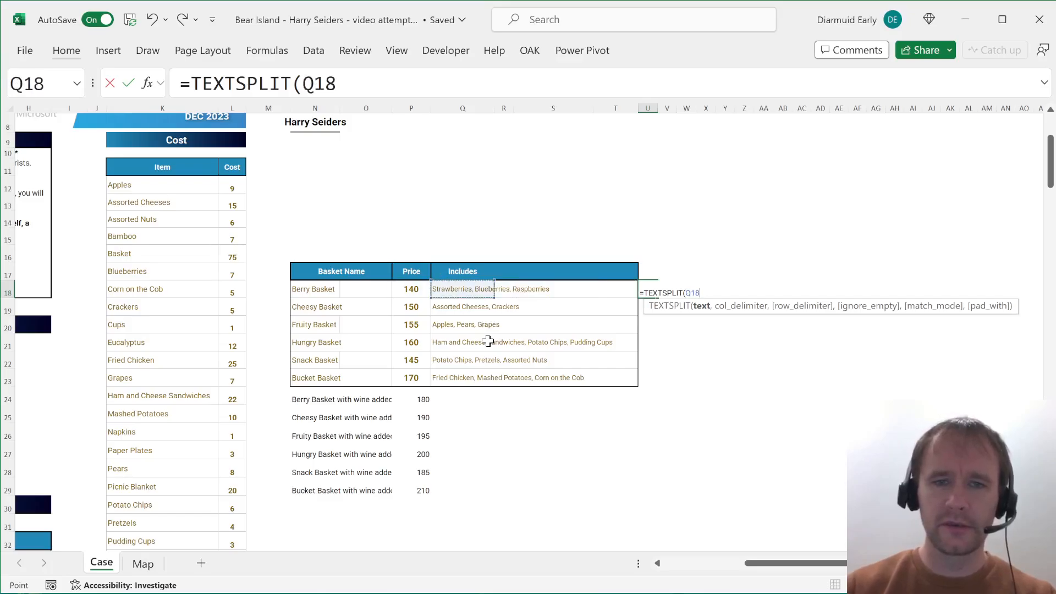
pyautogui.write(',')
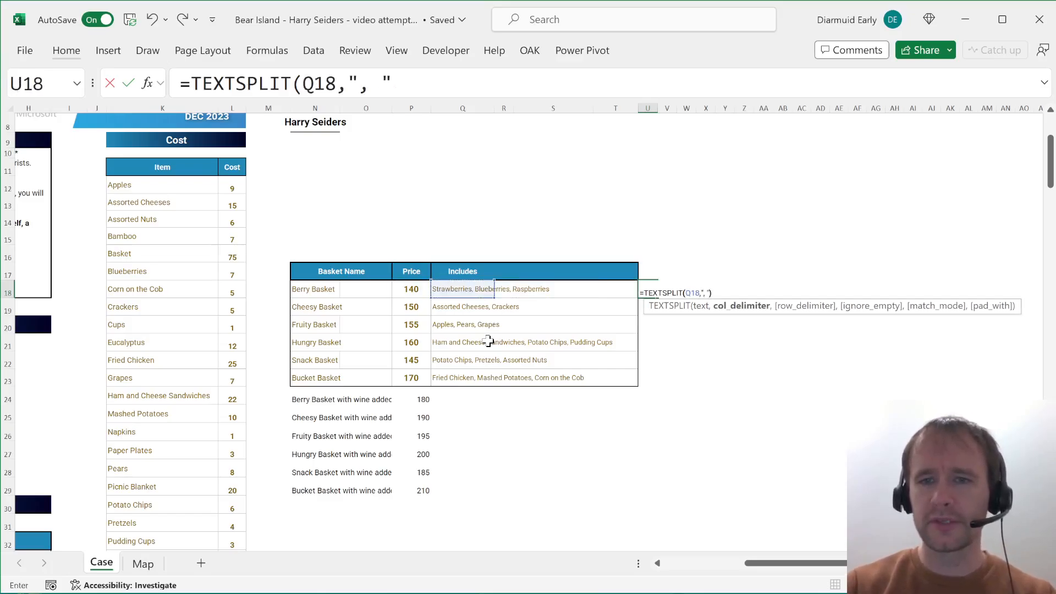
pyautogui.write('", "')
pyautogui.press('Return')
pyautogui.press('Up')
pyautogui.press('Right')
pyautogui.press('Right')
pyautogui.press('Right')
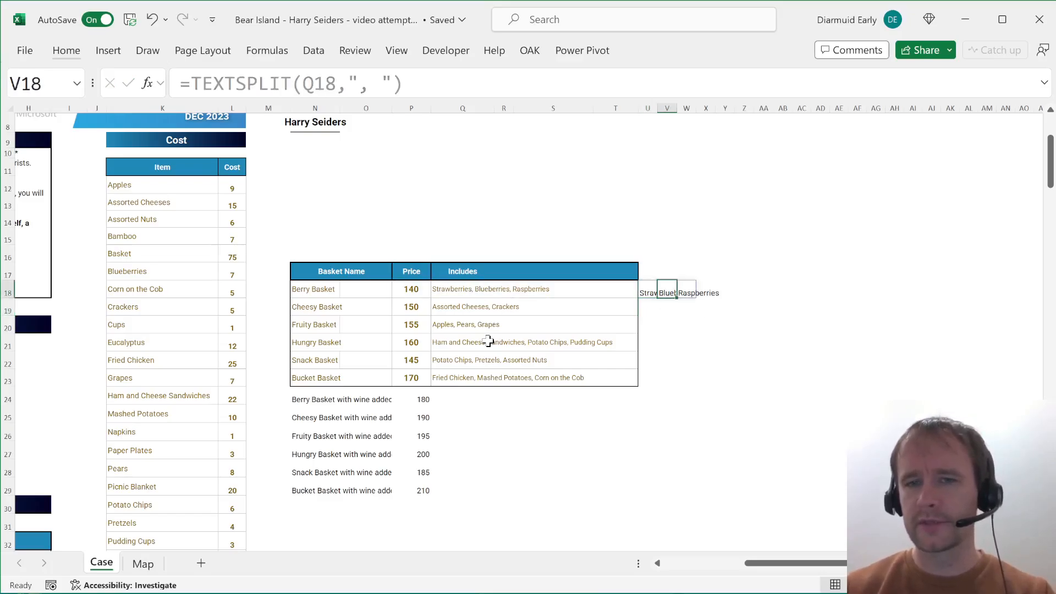
pyautogui.press('Left')
pyautogui.press('Left')
pyautogui.press('Left')
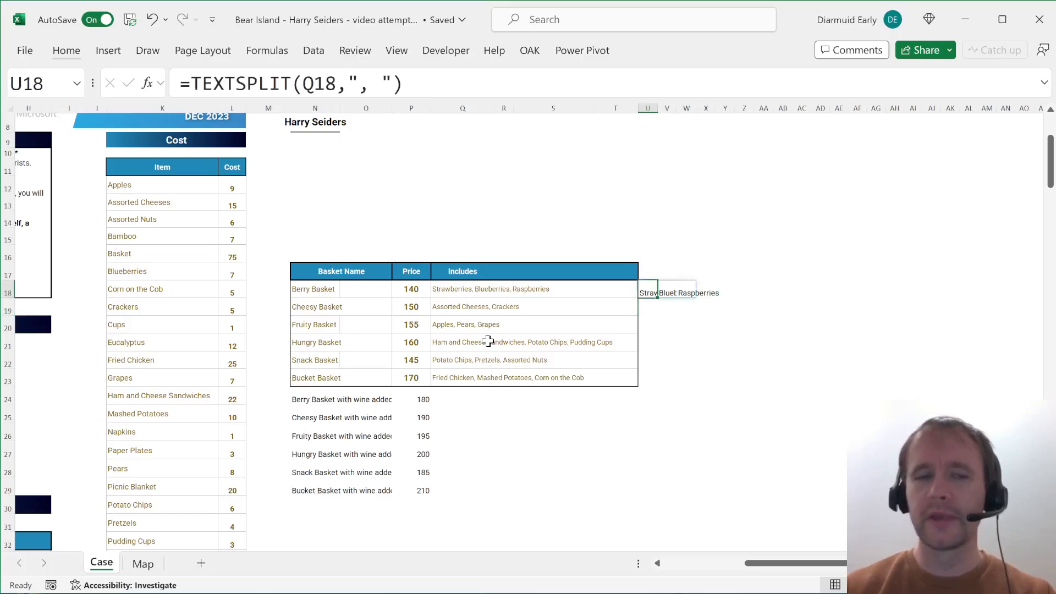
pyautogui.click(761, 289)
pyautogui.write('=xlookup(')
pyautogui.press('Left')
pyautogui.press('Left')
pyautogui.press('Left')
pyautogui.press('Left')
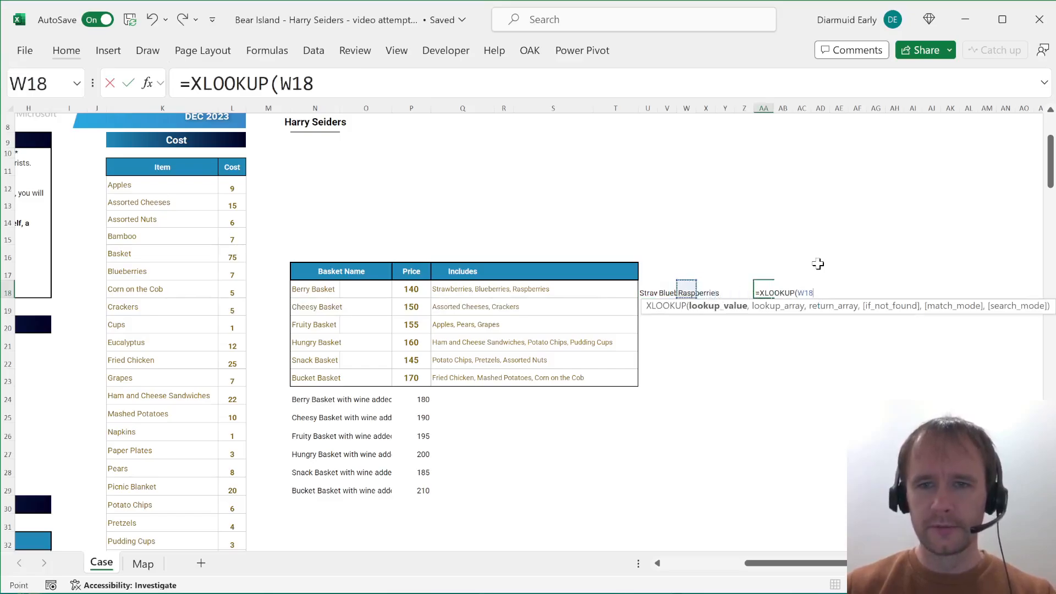
pyautogui.press('Left')
pyautogui.press('Left')
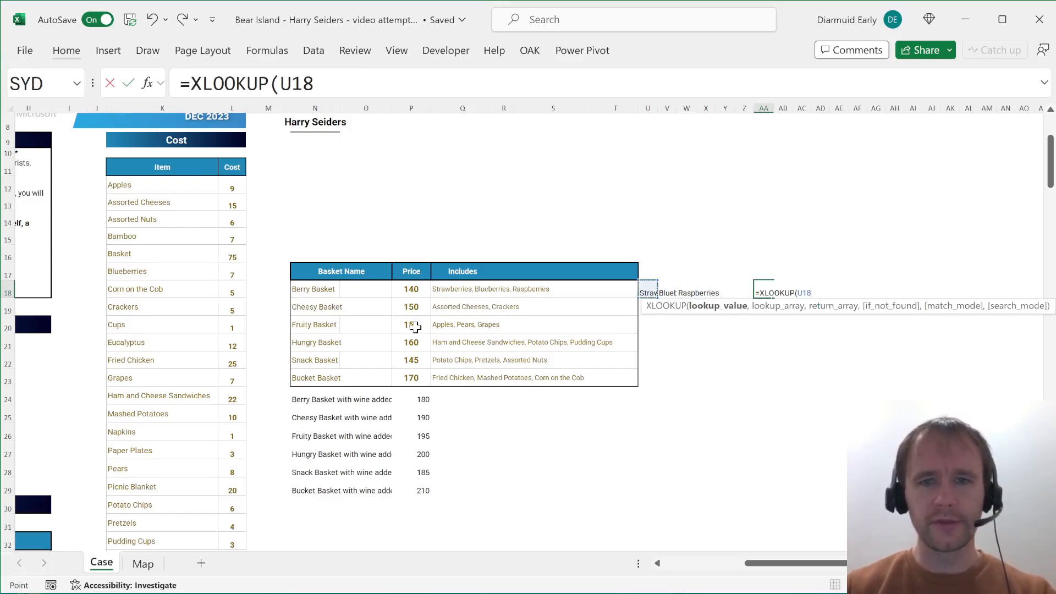
pyautogui.press('Escape')
pyautogui.press('Left')
pyautogui.press('Left')
pyautogui.press('Left')
pyautogui.press('Left')
pyautogui.press('Left')
pyautogui.press('Left')
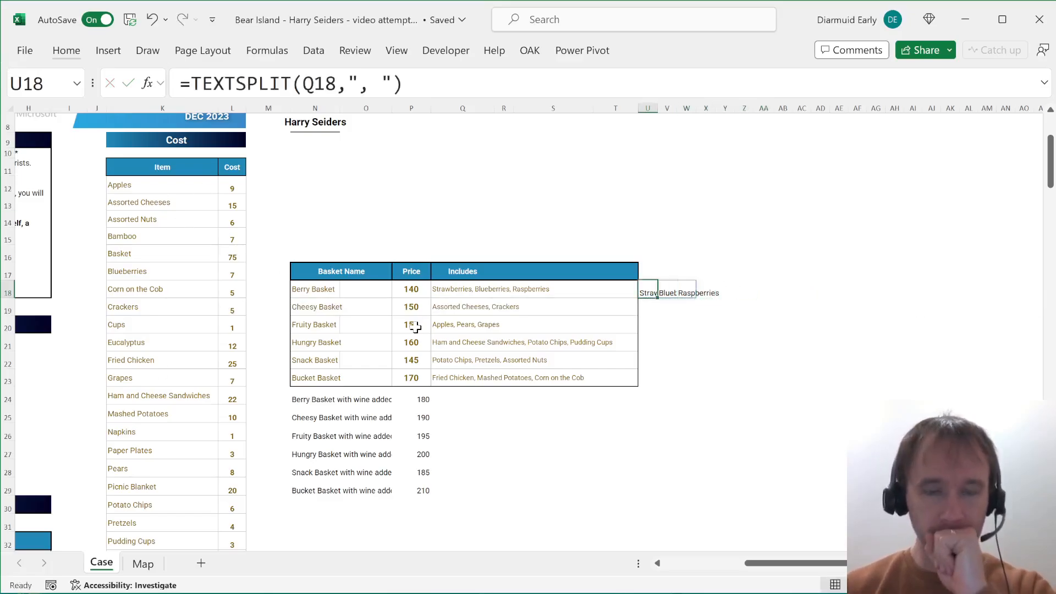
# - Wrap the TEXTSPLIT formula in U18 in an XLOOKUP with the cost table's item names $K$12:$K$36 as lookup array
pyautogui.click(200, 74)
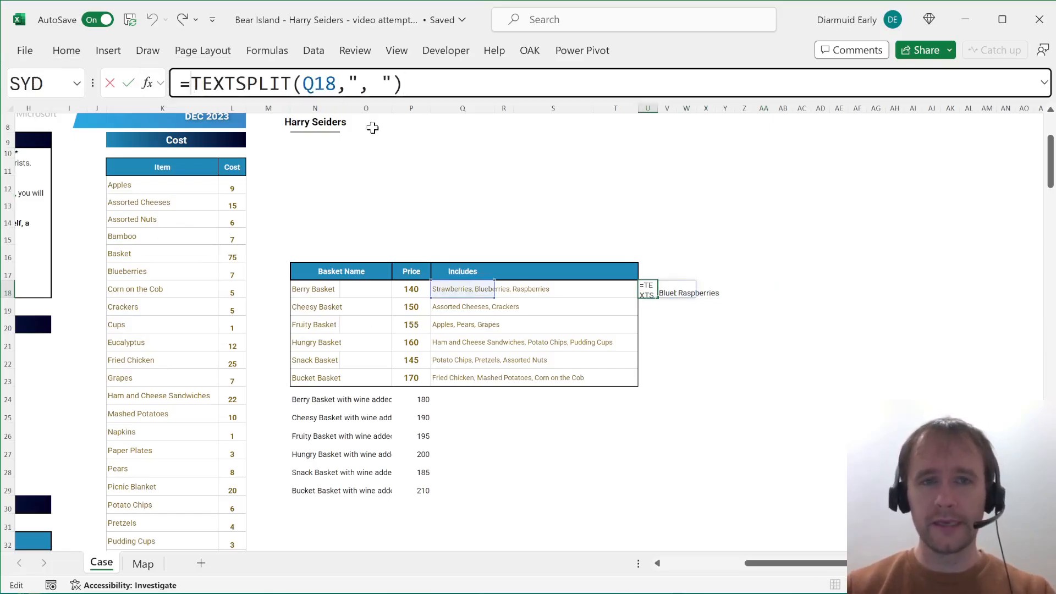
pyautogui.keyDown('shift'); pyautogui.click(423, 86); pyautogui.keyUp('shift')
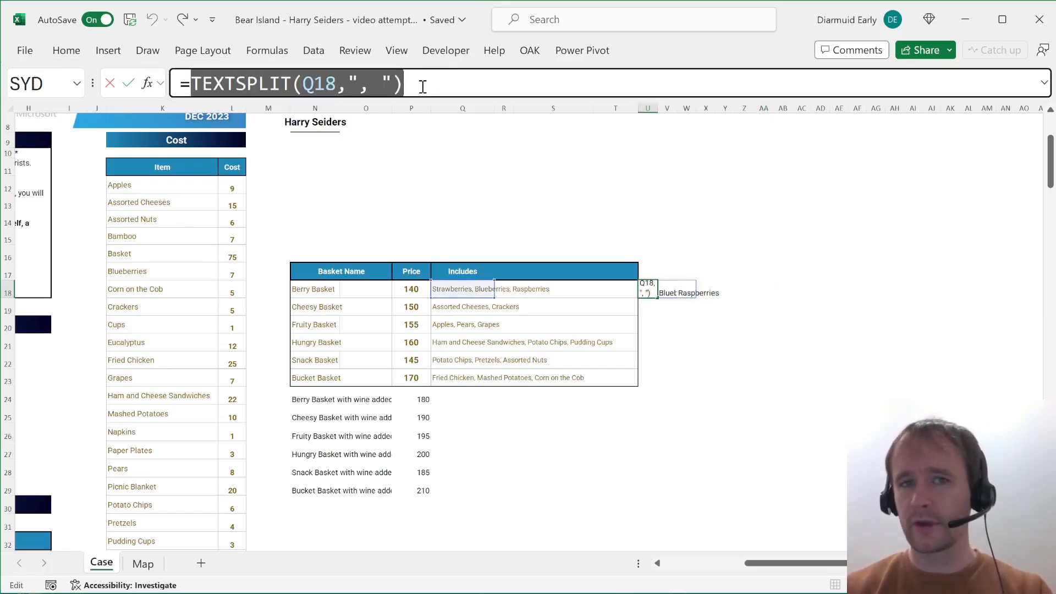
pyautogui.click(188, 86)
pyautogui.write('xlookup(')
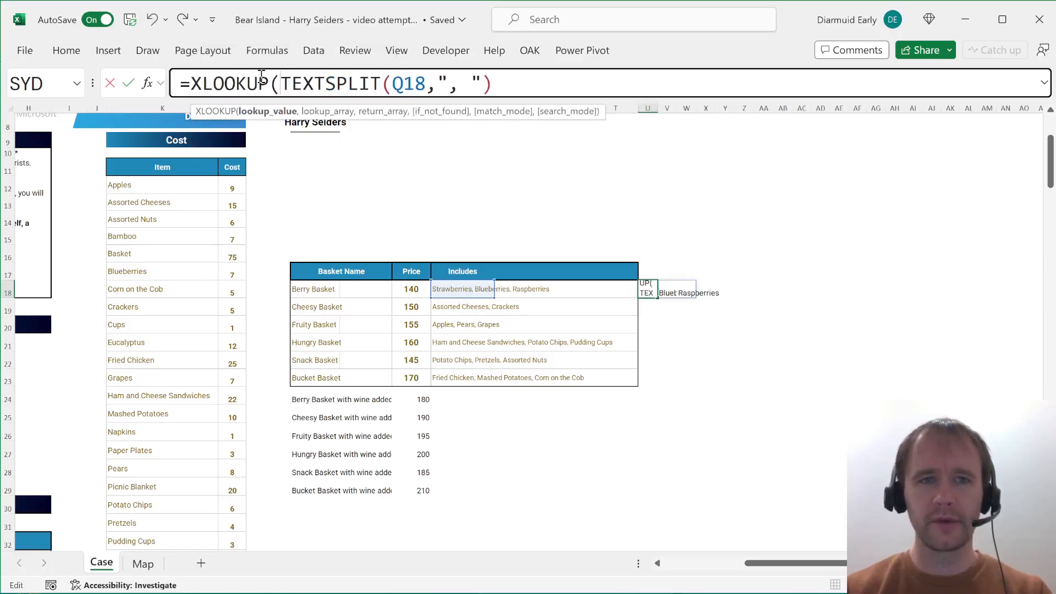
pyautogui.click(529, 86)
pyautogui.write(',')
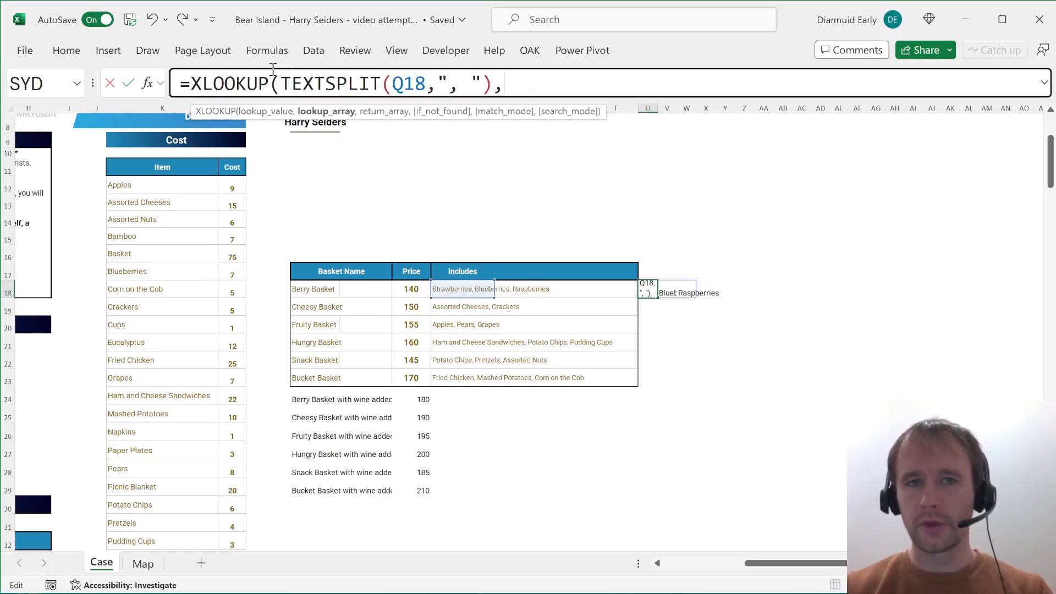
pyautogui.click(113, 185)
pyautogui.hotkey('ctrl', 'shift', 'Down')
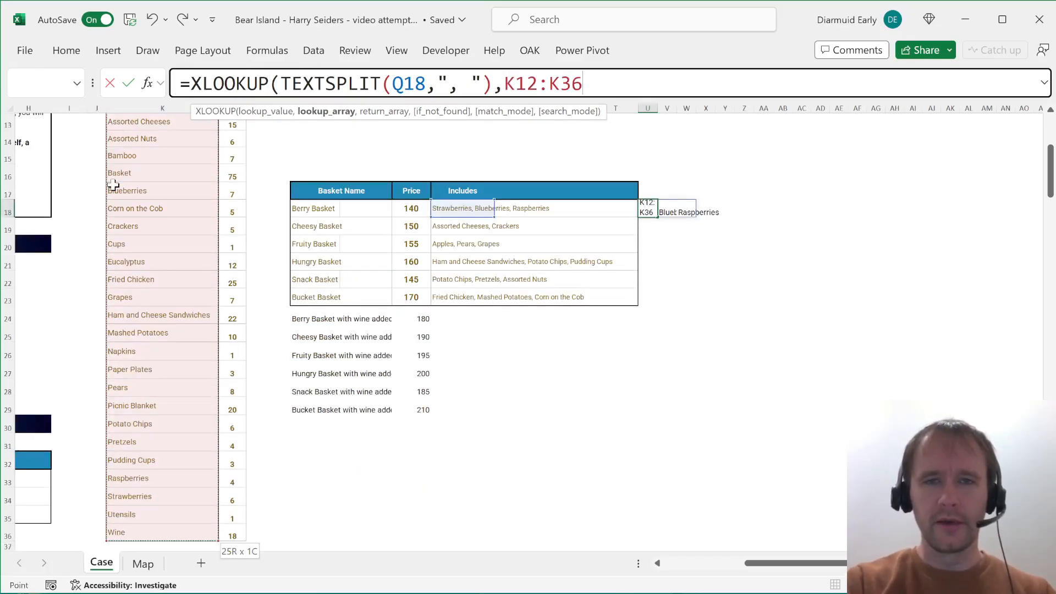
pyautogui.press('F4')
pyautogui.scroll(2, 161, 228)
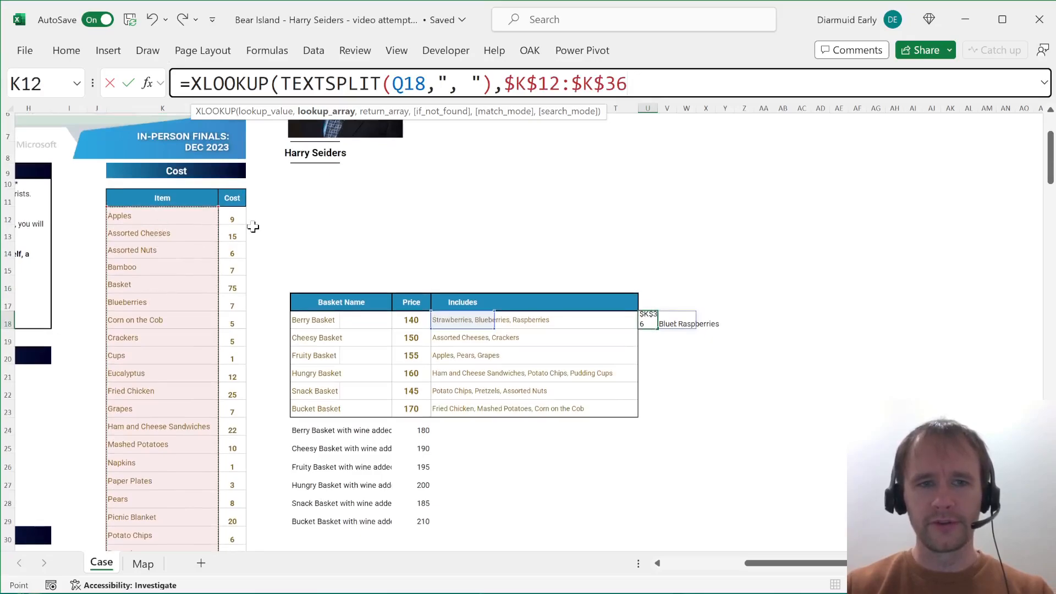
# - Complete the U18 XLOOKUP with the item costs $L$12:$L$36 as return array
pyautogui.write(',')
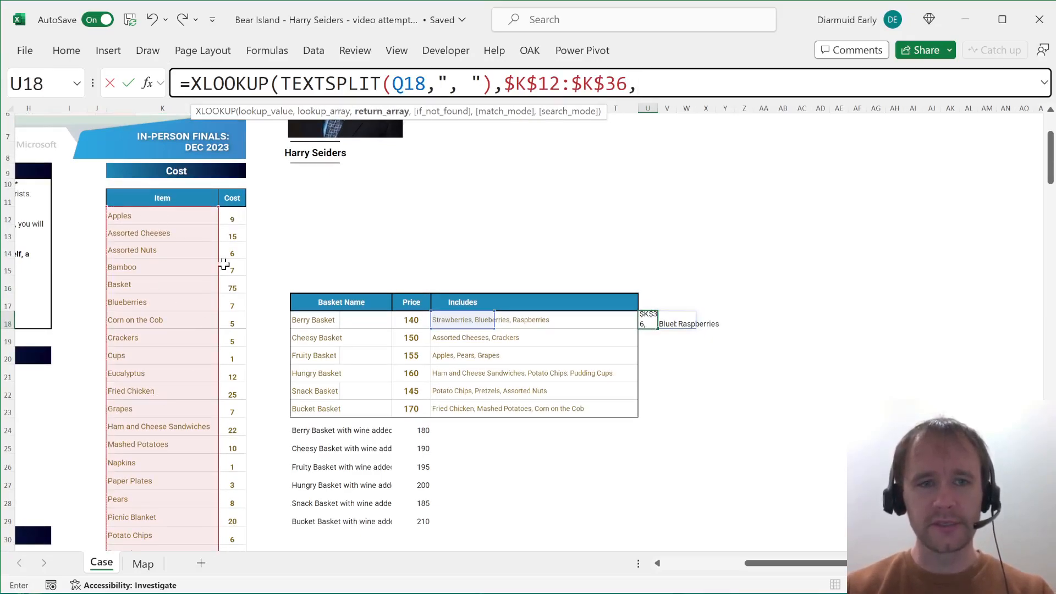
pyautogui.click(236, 218)
pyautogui.hotkey('ctrl', 'shift', 'Down')
pyautogui.press('F4')
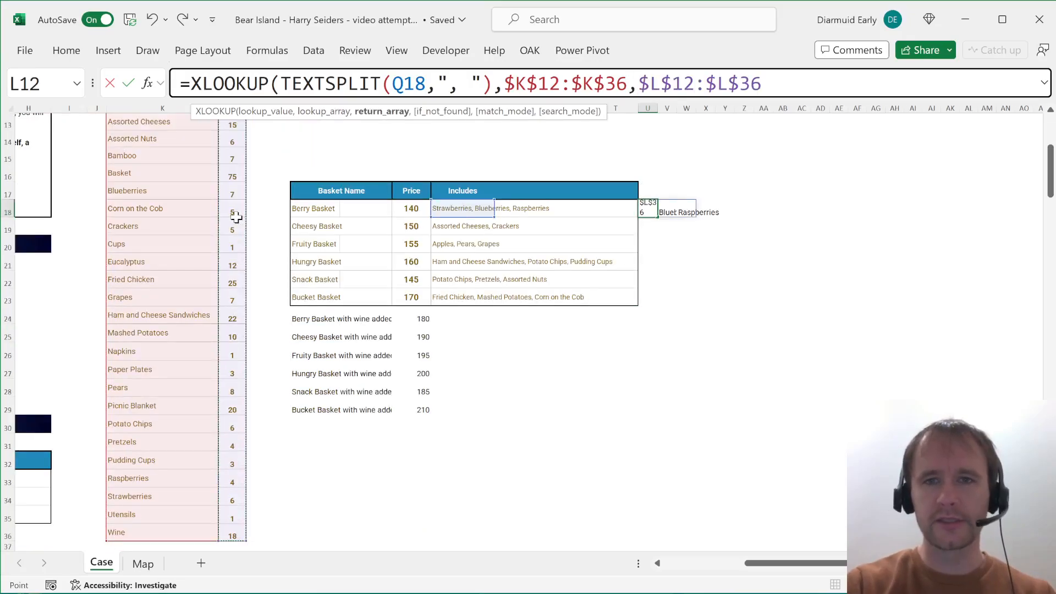
pyautogui.write(')')
pyautogui.press('Return')
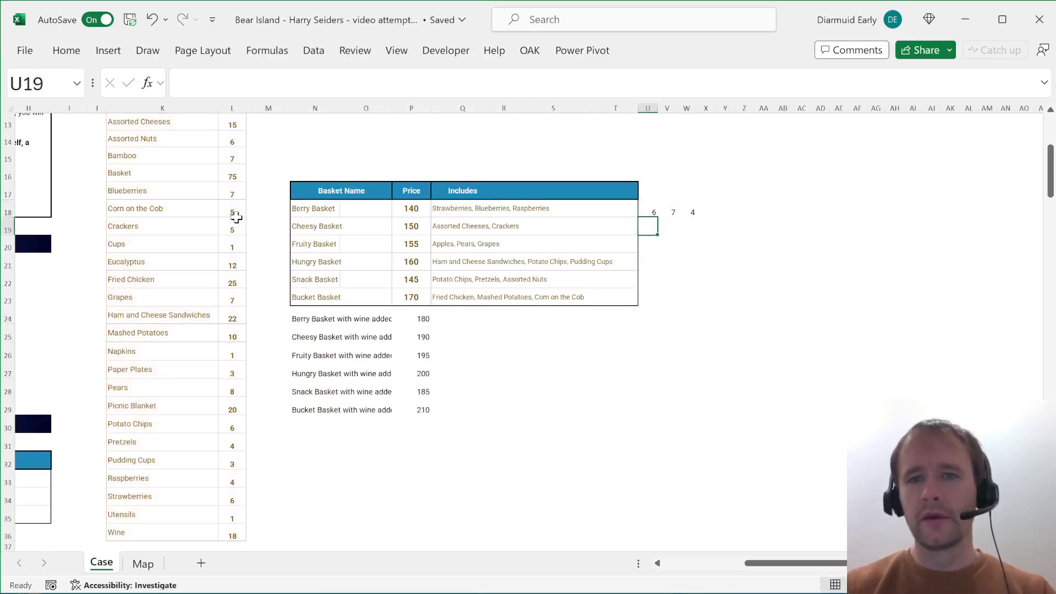
# - Check the looked-up Berry Basket item costs in U18:W18 against the matching berry rows of the cost table
pyautogui.press('Up')
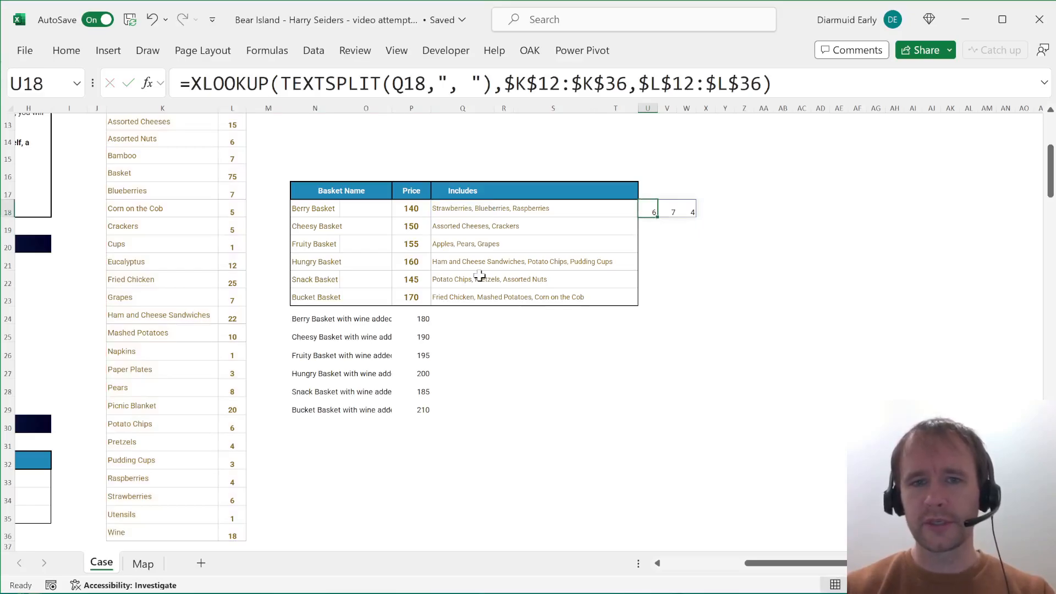
pyautogui.press('Right')
pyautogui.press('Right')
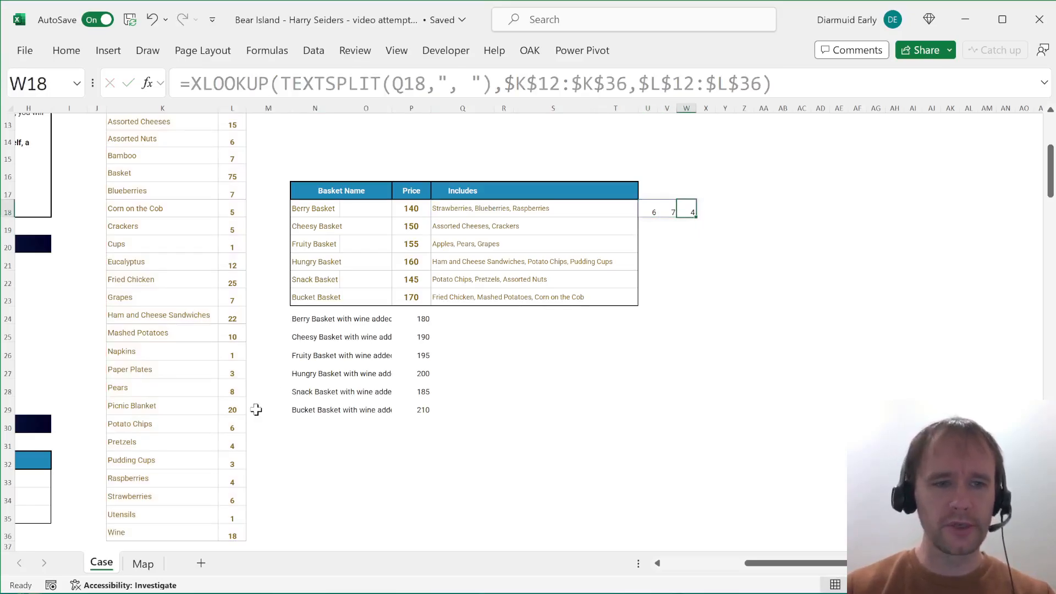
pyautogui.moveTo(165, 494); pyautogui.dragTo(229, 479)
pyautogui.click(204, 479)
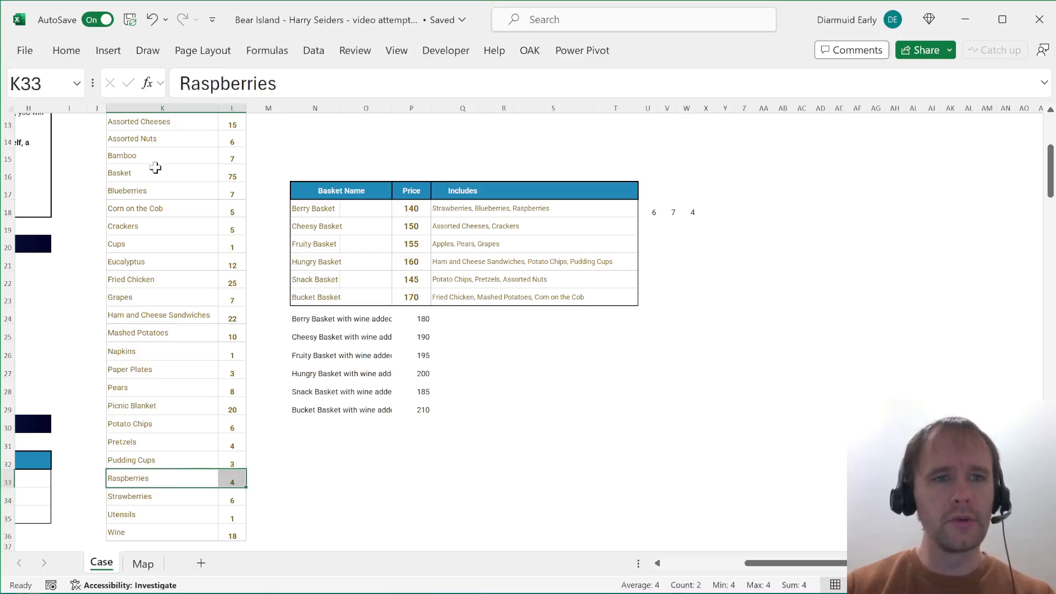
pyautogui.moveTo(154, 192); pyautogui.dragTo(229, 192)
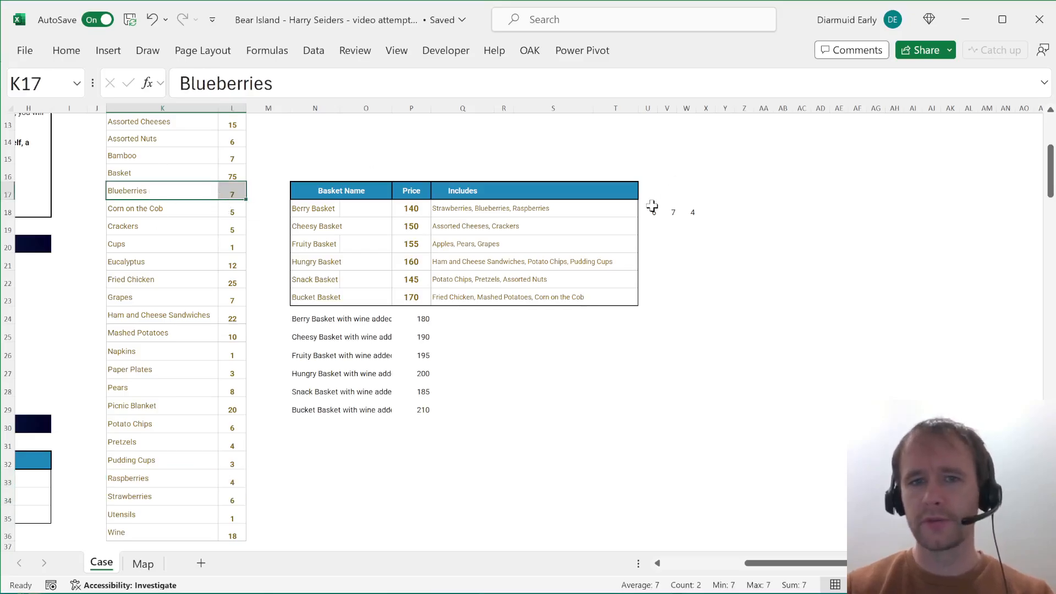
# - Wrap the U18 XLOOKUP formula in SUM to total the Berry Basket's item costs in one cell
pyautogui.click(653, 208)
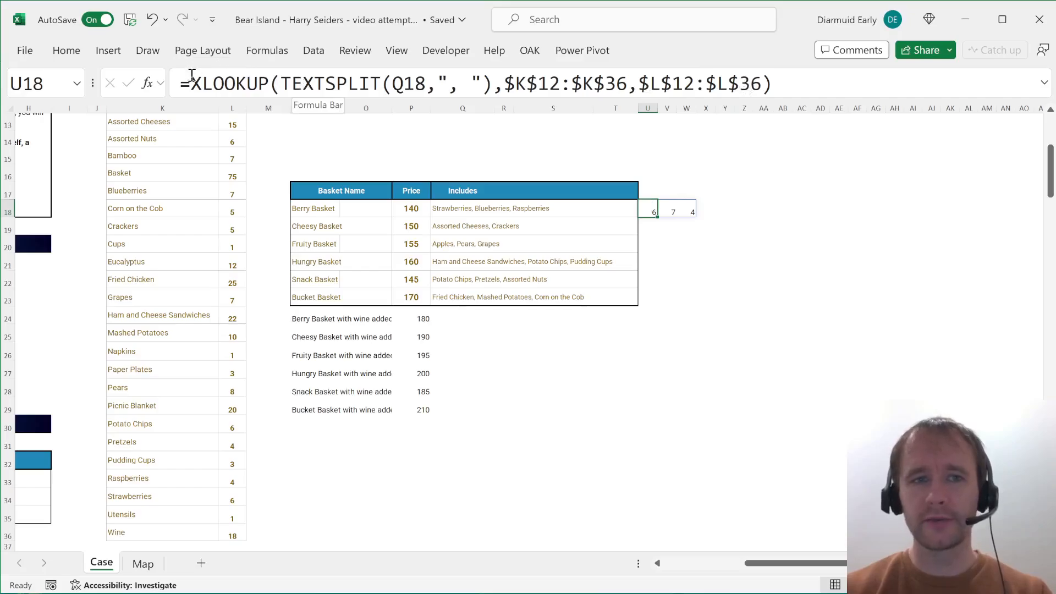
pyautogui.click(190, 83)
pyautogui.write('sum(')
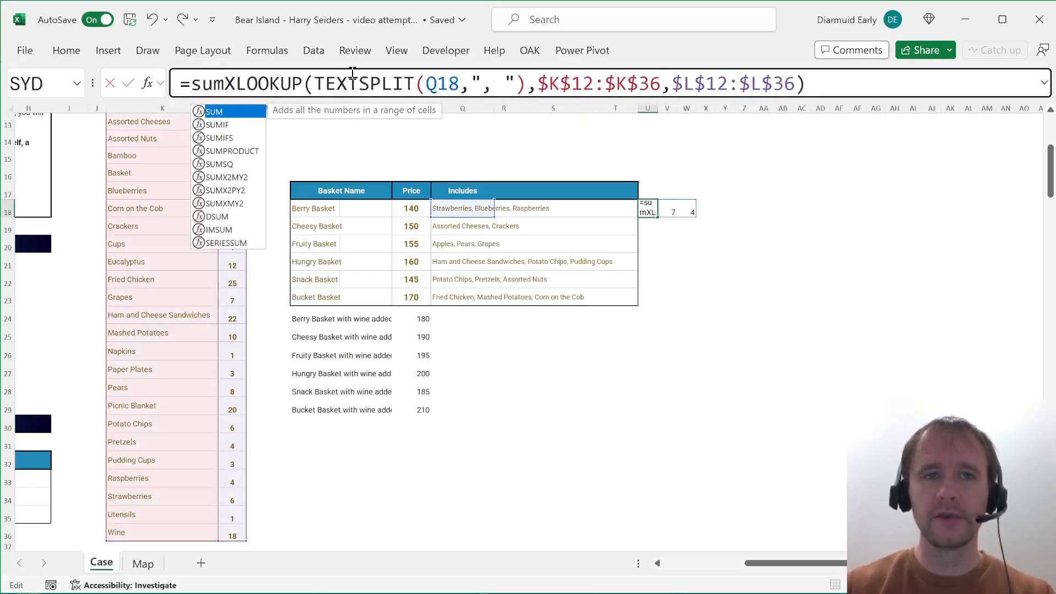
pyautogui.write(')')
pyautogui.press('Return')
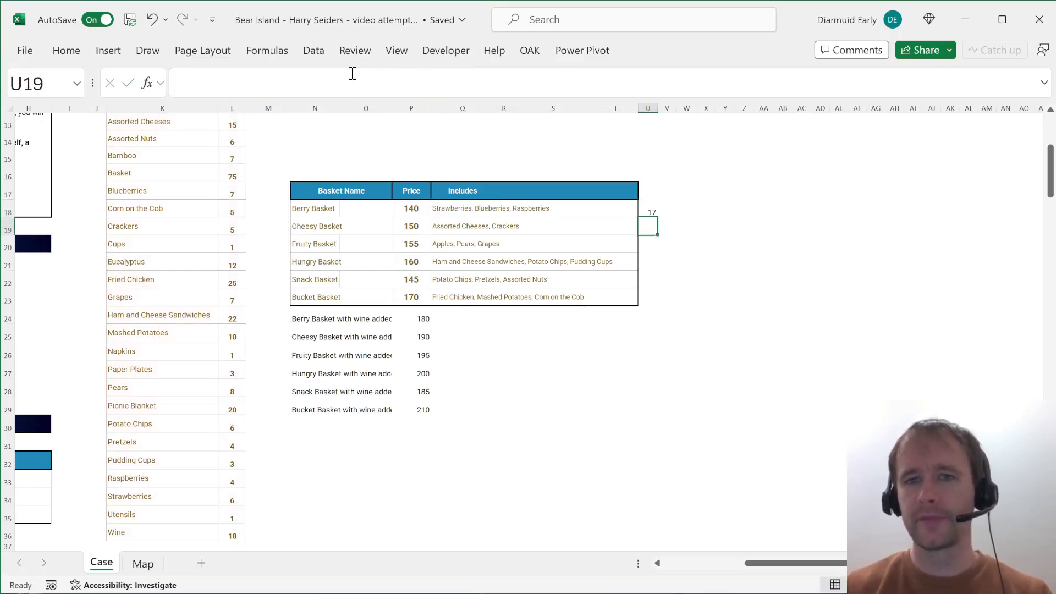
# - Fill the U18 cost formula down through U23 for all six basket types
pyautogui.press('Up')
pyautogui.hotkey('shift', 'Down')
pyautogui.hotkey('shift', 'Down')
pyautogui.hotkey('shift', 'Down')
pyautogui.hotkey('shift', 'Down')
pyautogui.hotkey('shift', 'Down')
pyautogui.hotkey('ctrl', 'd')
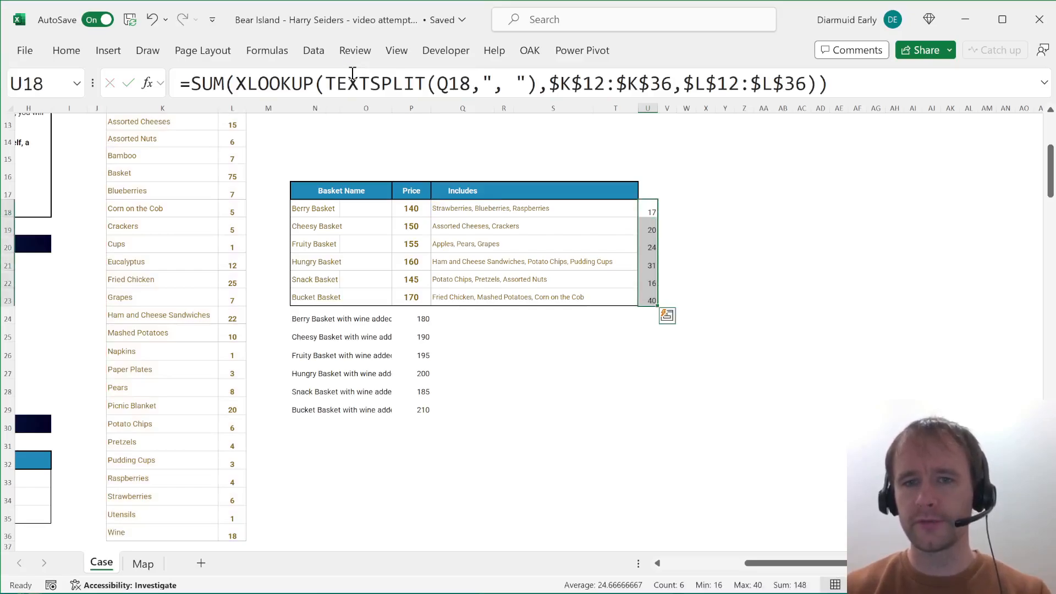
# - Calculate the costs of the six wine-added baskets from U24 with =U18:U23+18, using the wine cost from the cost table
pyautogui.hotkey('ctrl', 'Down')
pyautogui.press('Down')
pyautogui.hotkey('shift', 'Down')
pyautogui.hotkey('shift', 'Down')
pyautogui.hotkey('shift', 'Down')
pyautogui.hotkey('shift', 'Down')
pyautogui.hotkey('shift', 'Down')
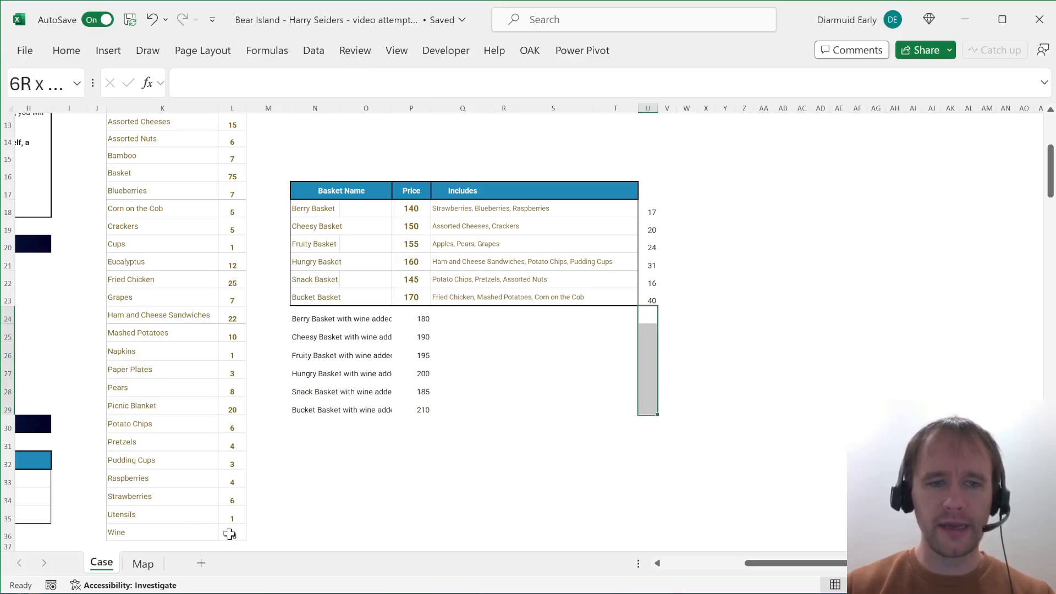
pyautogui.moveTo(177, 533); pyautogui.dragTo(231, 534)
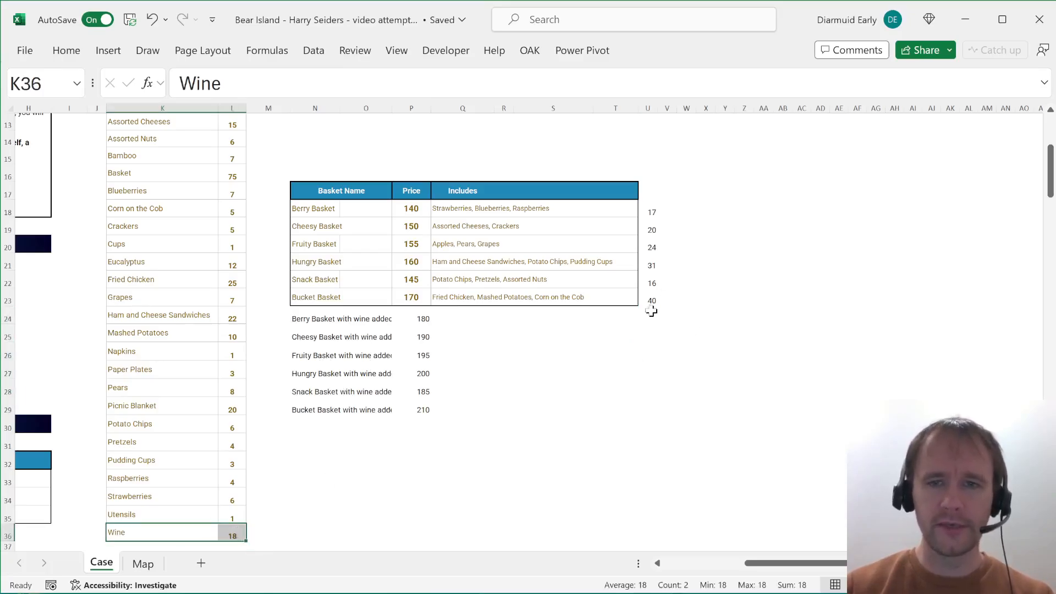
pyautogui.moveTo(651, 314); pyautogui.dragTo(649, 409)
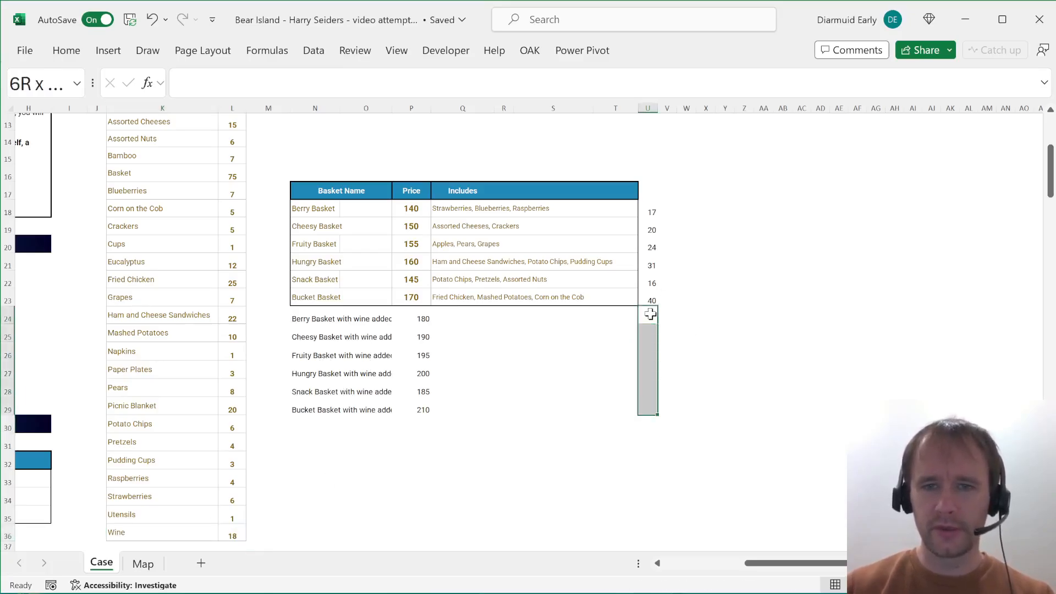
pyautogui.write('=')
pyautogui.press('Up')
pyautogui.hotkey('ctrl', 'shift', 'Up')
pyautogui.write('+')
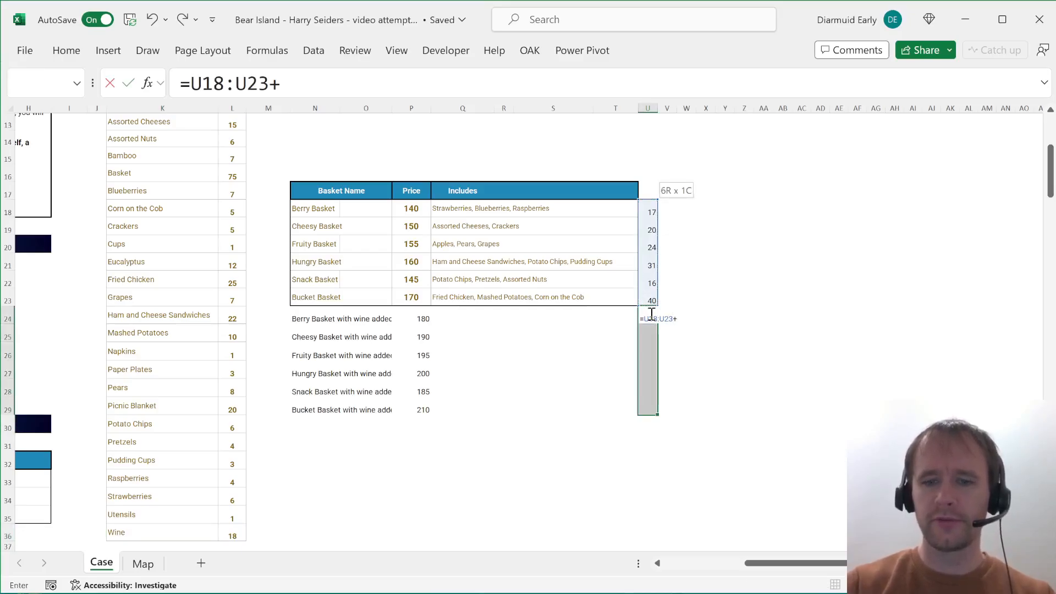
pyautogui.write('18')
pyautogui.press('Return')
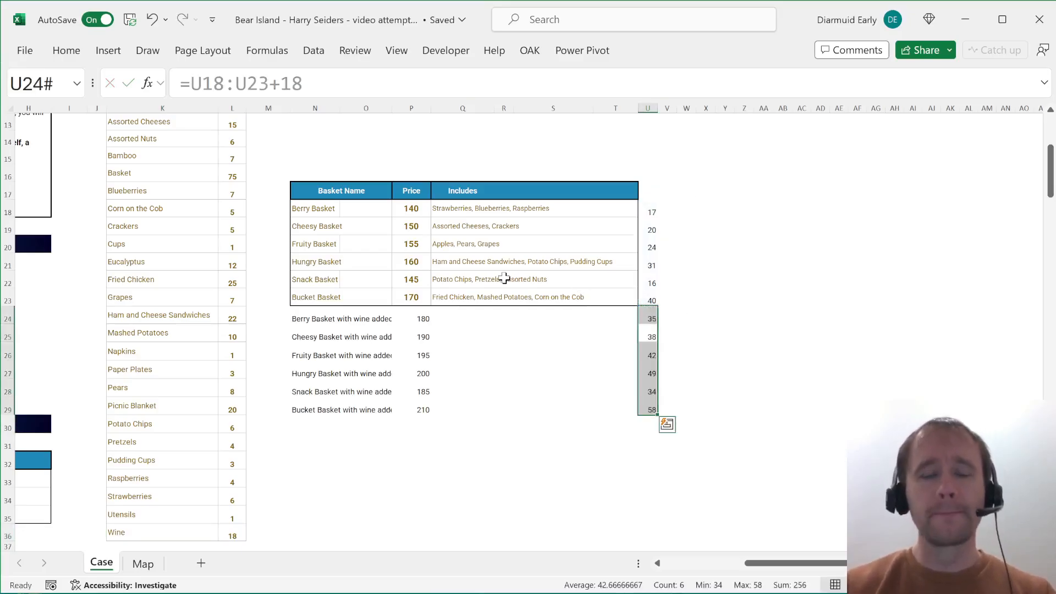
# - Review the Level 2 profit question and label the columns beside the basket table Cost in U17 and Profit in V17
pyautogui.scroll(-15, 502, 275)
pyautogui.hscroll(-3, 502, 276)
pyautogui.scroll(13, 504, 278)
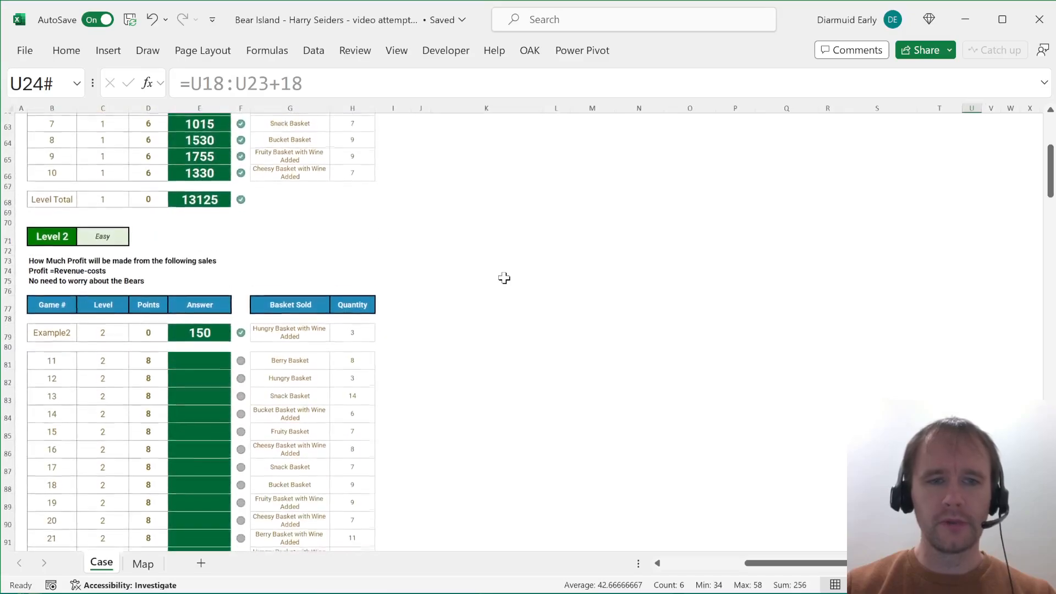
pyautogui.hscroll(3, 504, 278)
pyautogui.scroll(4, 504, 278)
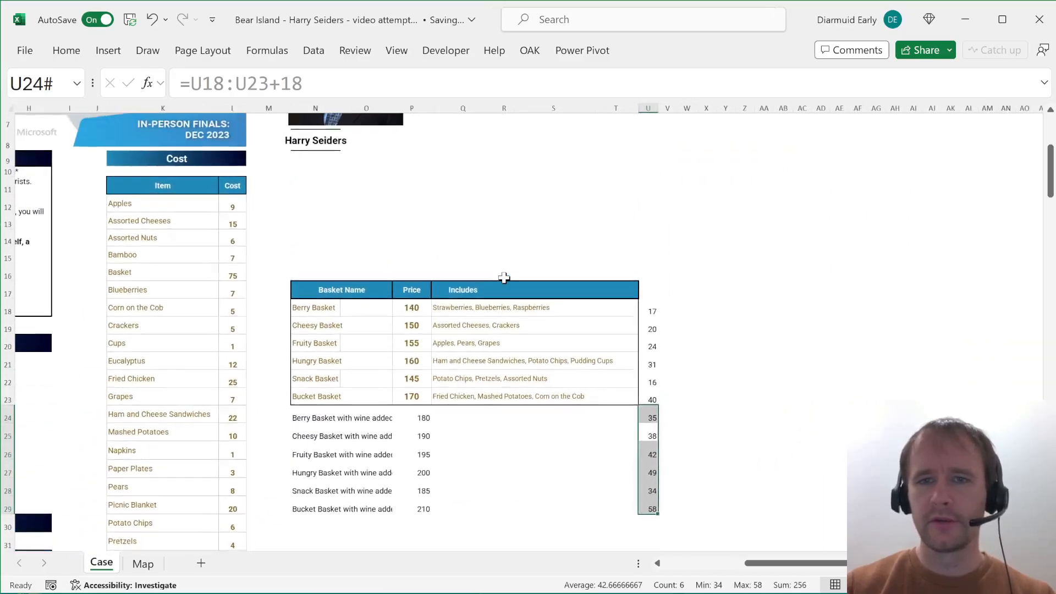
pyautogui.click(645, 287)
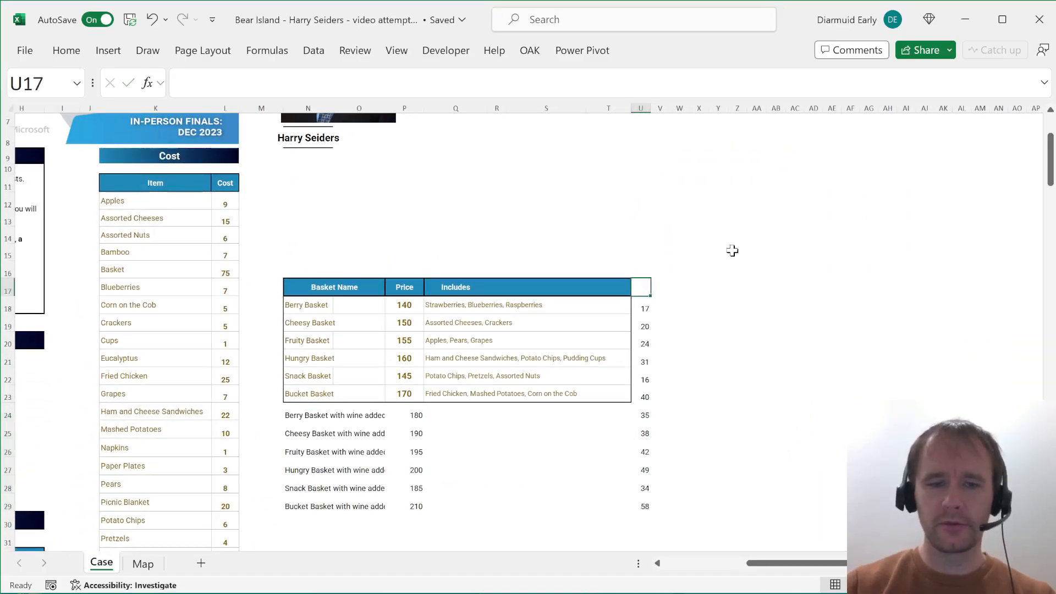
pyautogui.write('Cost')
pyautogui.press('Tab')
pyautogui.write('Prod')
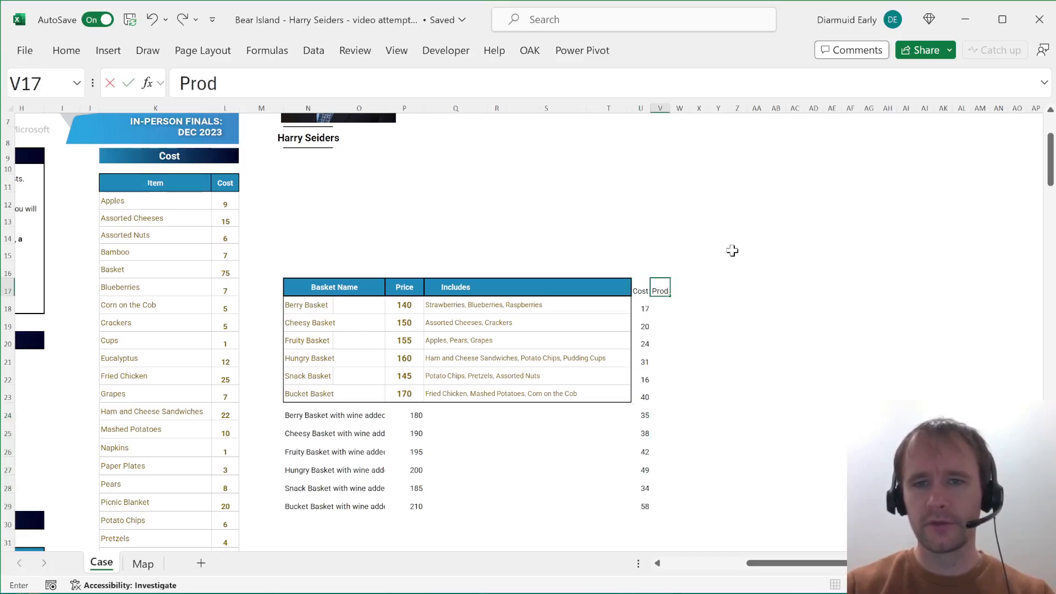
pyautogui.press('BackSpace')
pyautogui.write('fit')
pyautogui.press('Return')
# - Calculate the Berry Basket's profit in V18 with =P18-U18
pyautogui.press('Tab')
pyautogui.write('=')
pyautogui.press('Left')
pyautogui.press('Left')
pyautogui.press('Left')
pyautogui.press('Left')
pyautogui.press('Left')
pyautogui.press('Left')
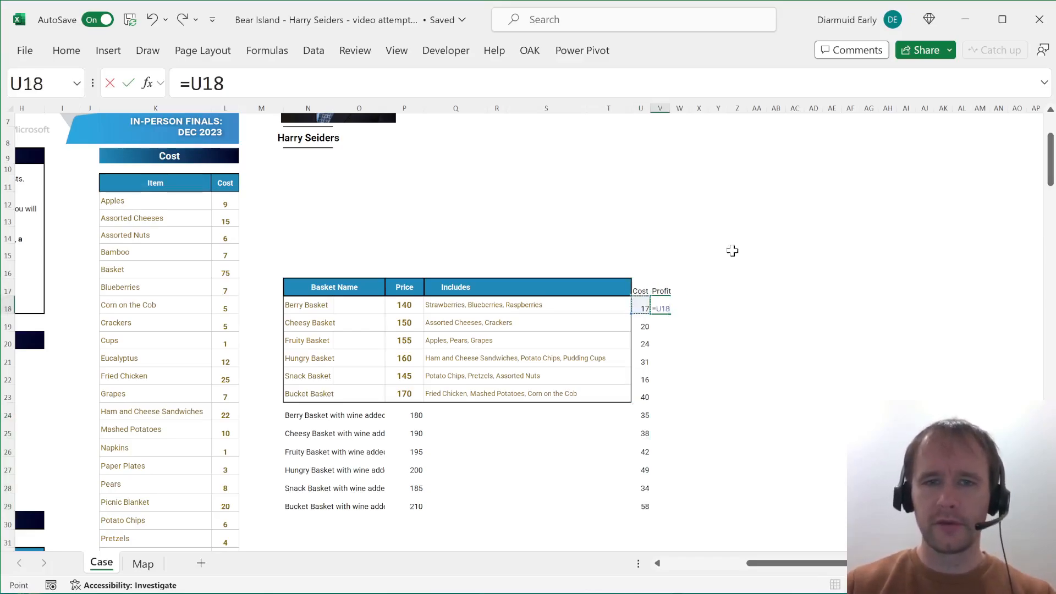
pyautogui.write('-')
pyautogui.press('Left')
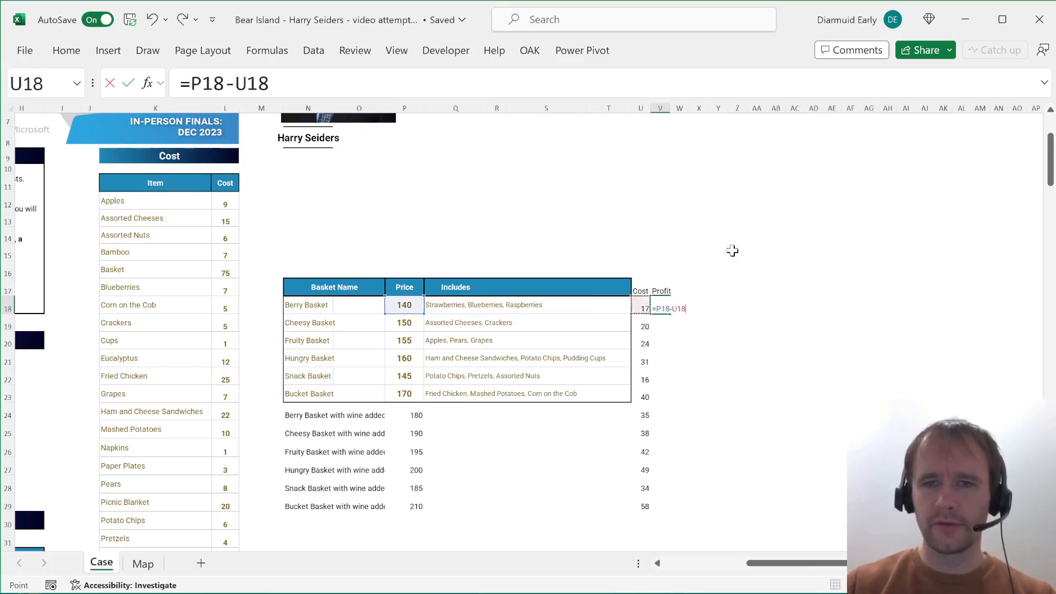
pyautogui.press('Return')
# - Fill the V18 profit formula down through V29 for all twelve baskets
pyautogui.hotkey('ctrl', 'Down')
pyautogui.press('Right')
pyautogui.hotkey('ctrl', 'shift', 'Up')
pyautogui.hotkey('ctrl', 'd')
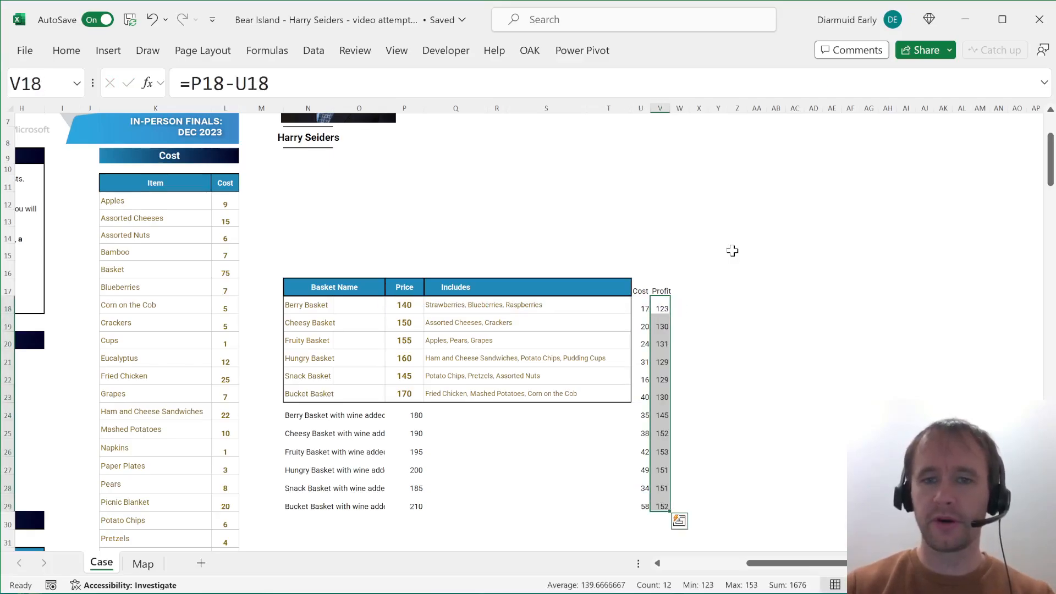
# - Name the basket profit range V18:V29 baskProfit
pyautogui.click(50, 79)
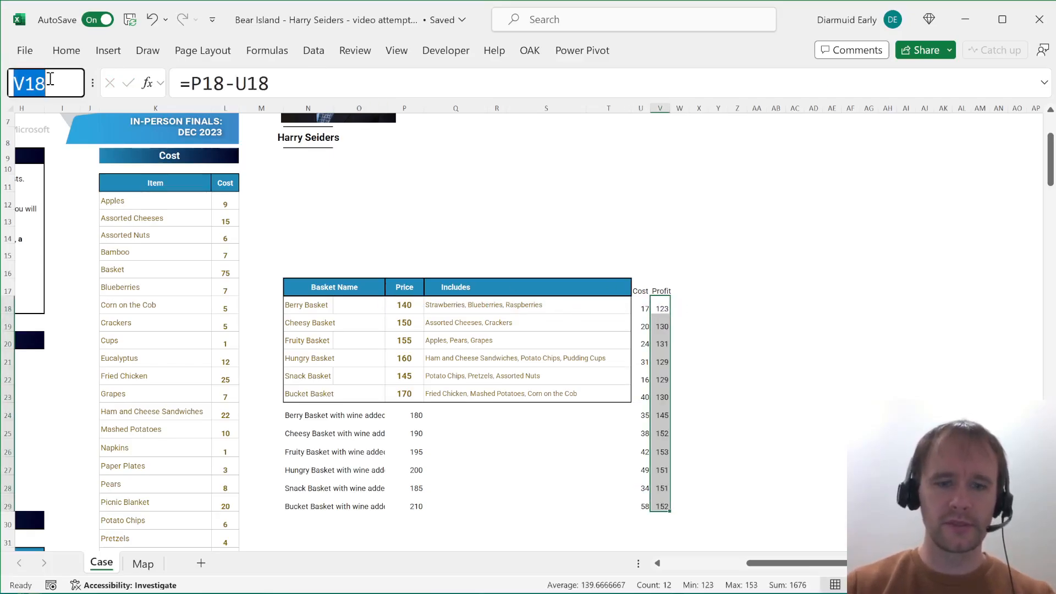
pyautogui.write('baskP')
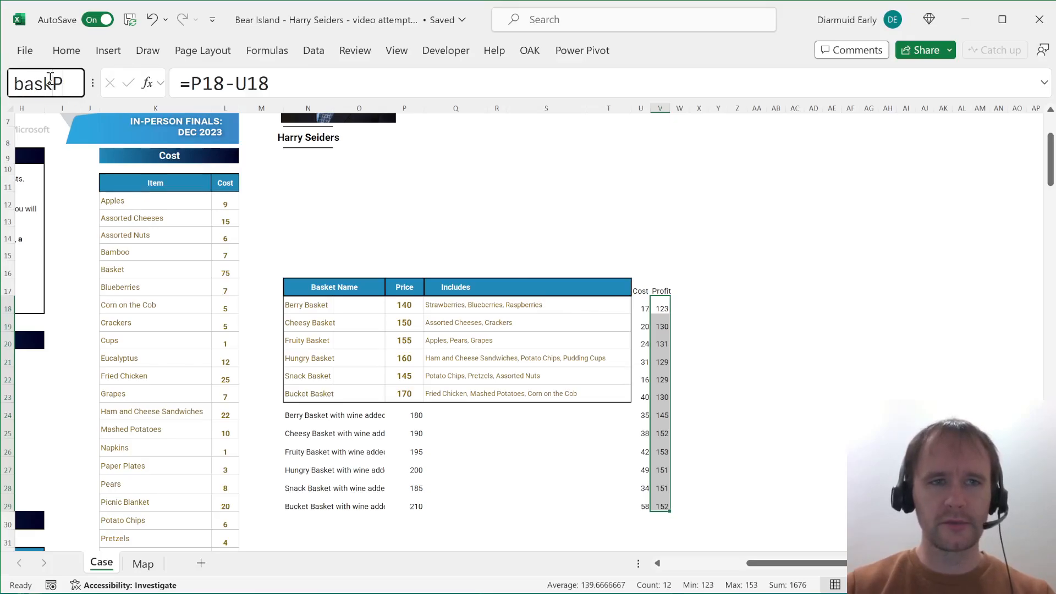
pyautogui.write('rofit')
pyautogui.press('Return')
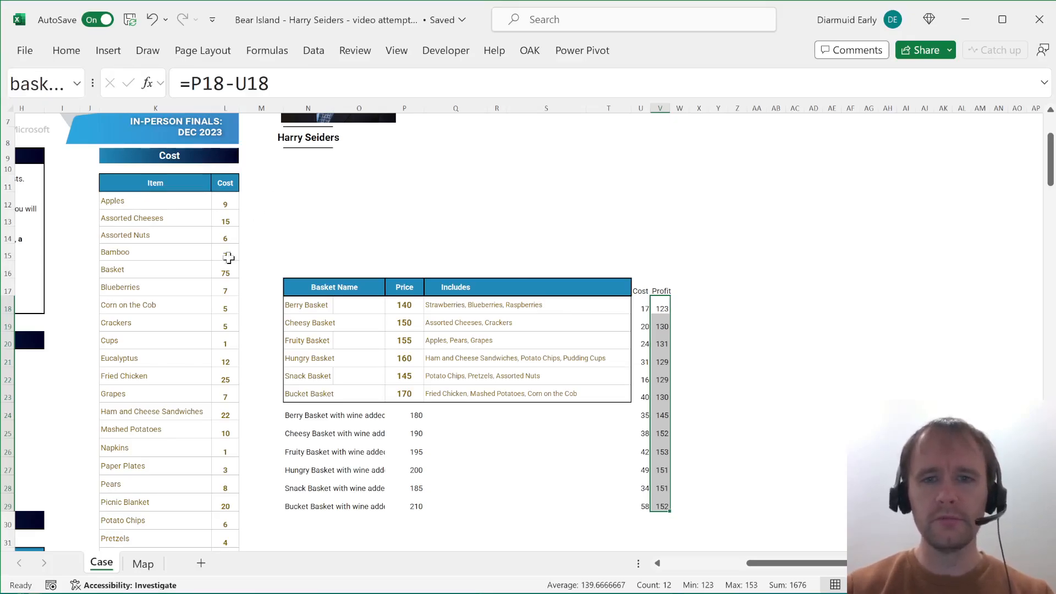
# - Start the game 11 answer in E81 with =XLOOKUP(G81,baskName,baskProf) to look up the sold basket's profit
pyautogui.hscroll(-5, 228, 257)
pyautogui.scroll(-18, 228, 258)
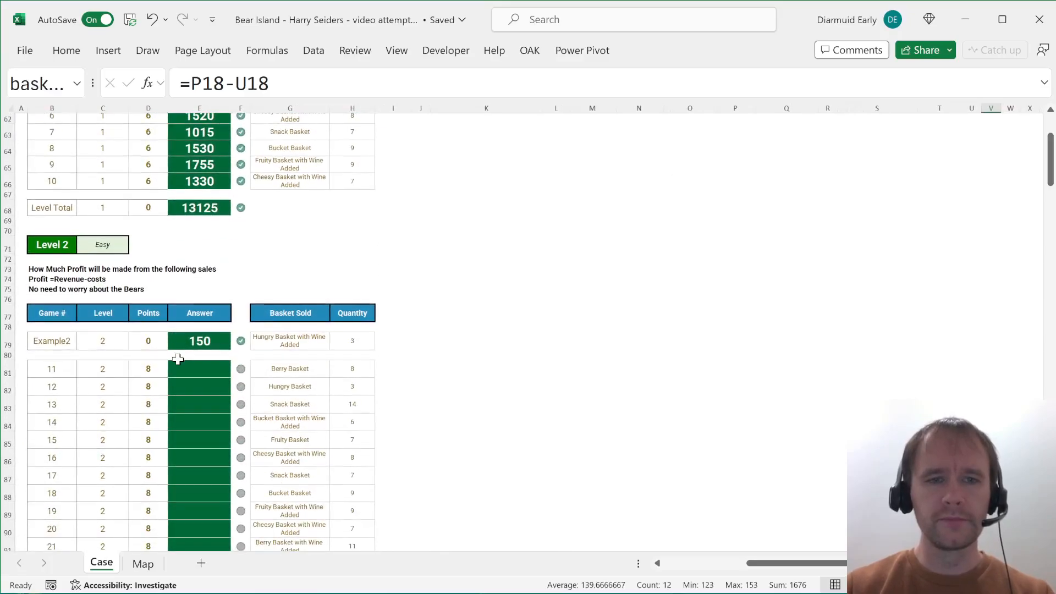
pyautogui.click(190, 376)
pyautogui.write('=xl')
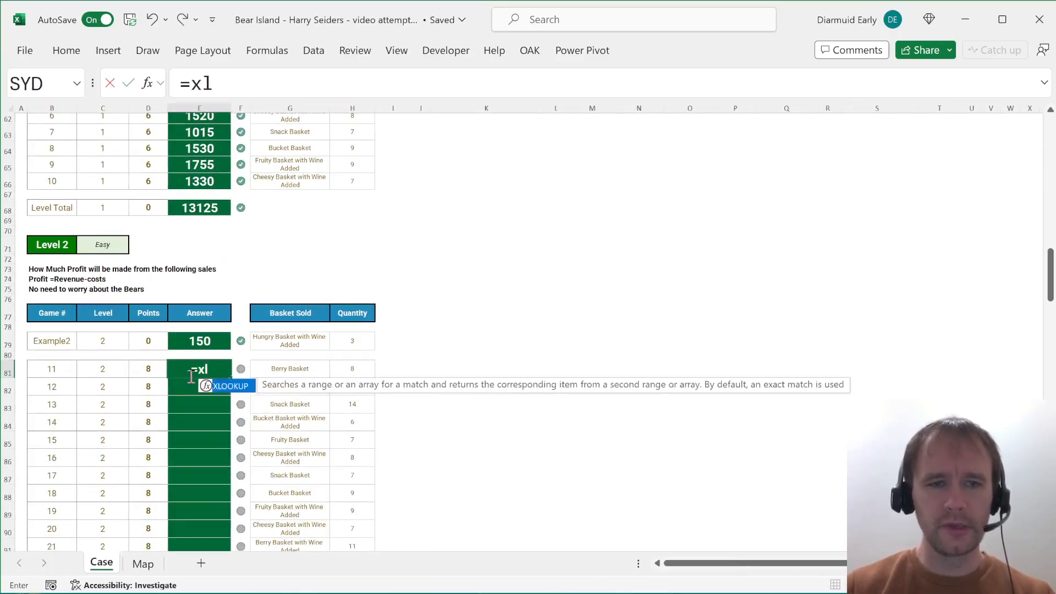
pyautogui.press('Tab')
pyautogui.press('Right')
pyautogui.press('Right')
pyautogui.write(',')
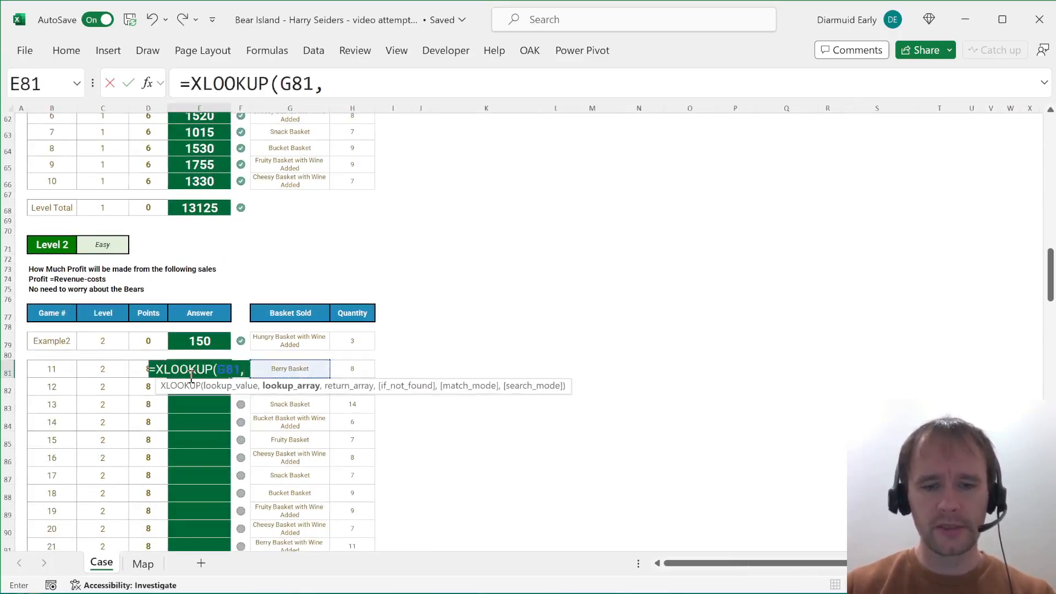
pyautogui.write('bask')
pyautogui.press('Tab')
pyautogui.write(',')
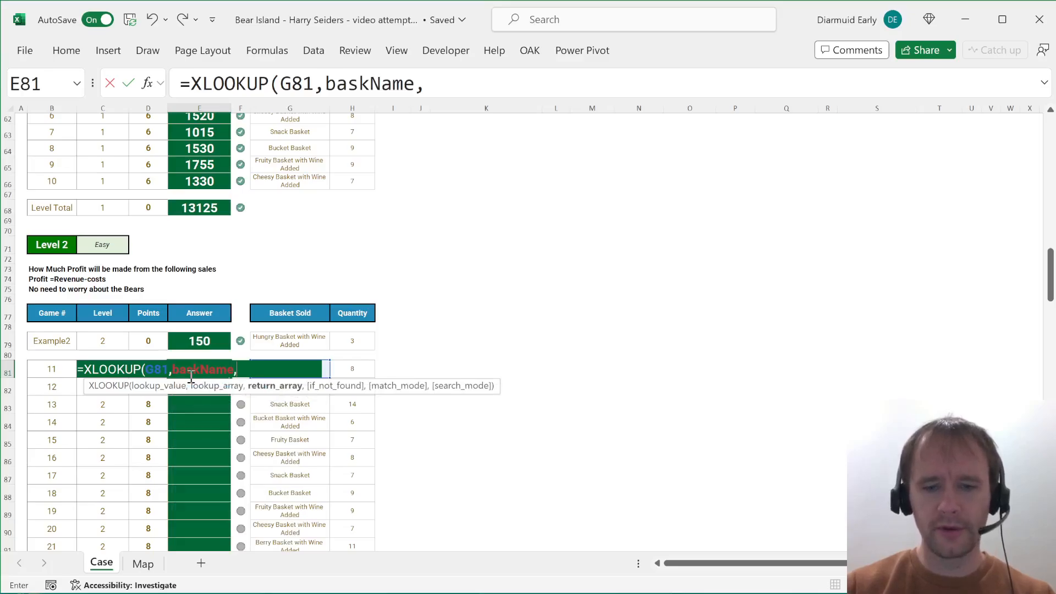
pyautogui.write('baskp')
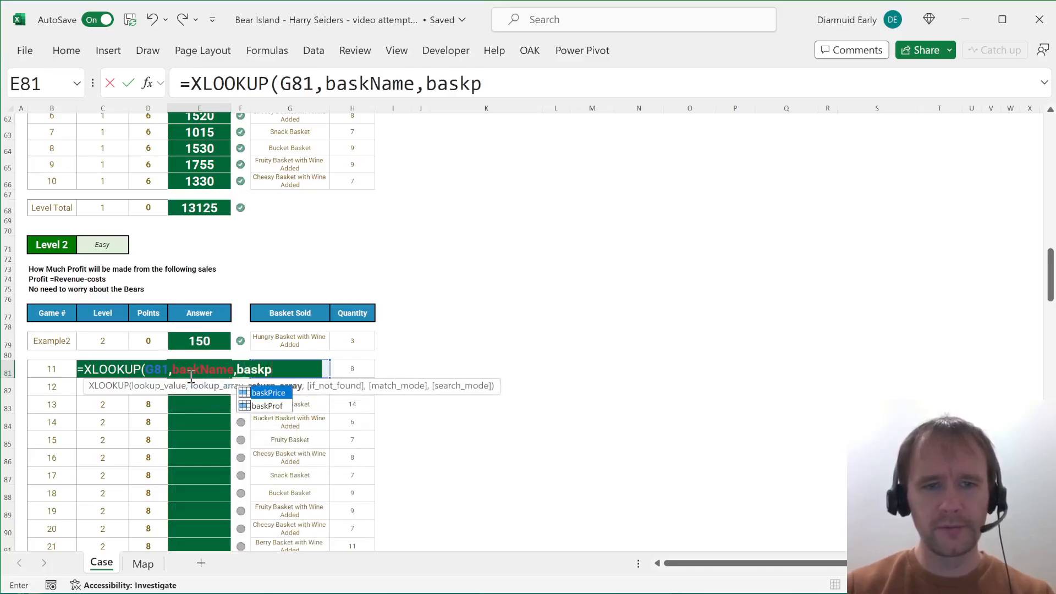
pyautogui.press('Down')
pyautogui.press('Tab')
pyautogui.write(')')
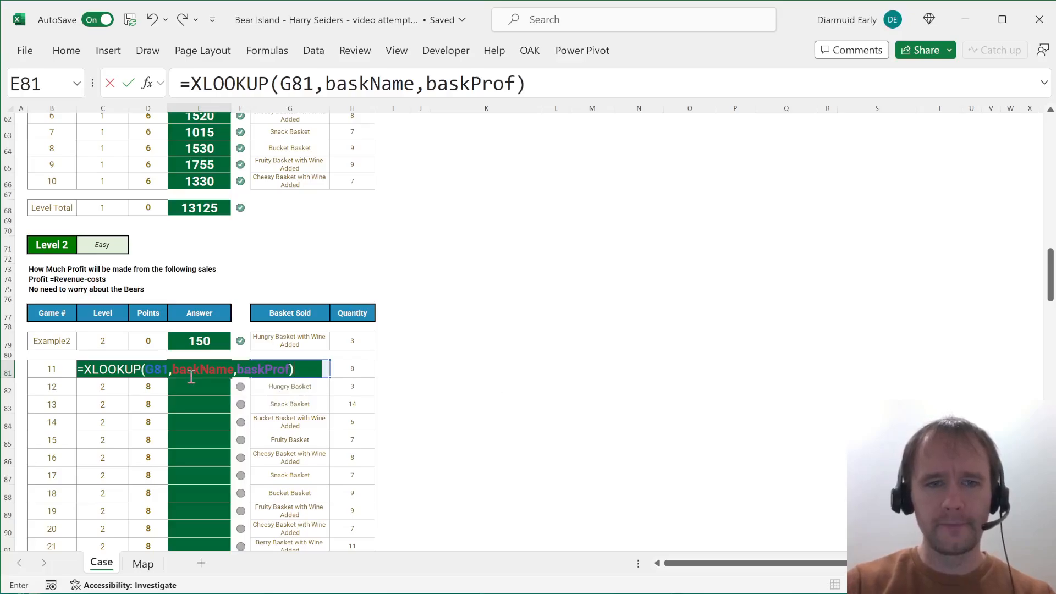
# - Multiply the E81 profit lookup by the quantity in H81 and enter the formula
pyautogui.write('*')
pyautogui.press('Right')
pyautogui.press('Right')
pyautogui.press('Right')
pyautogui.hotkey('ctrl', 'Return')
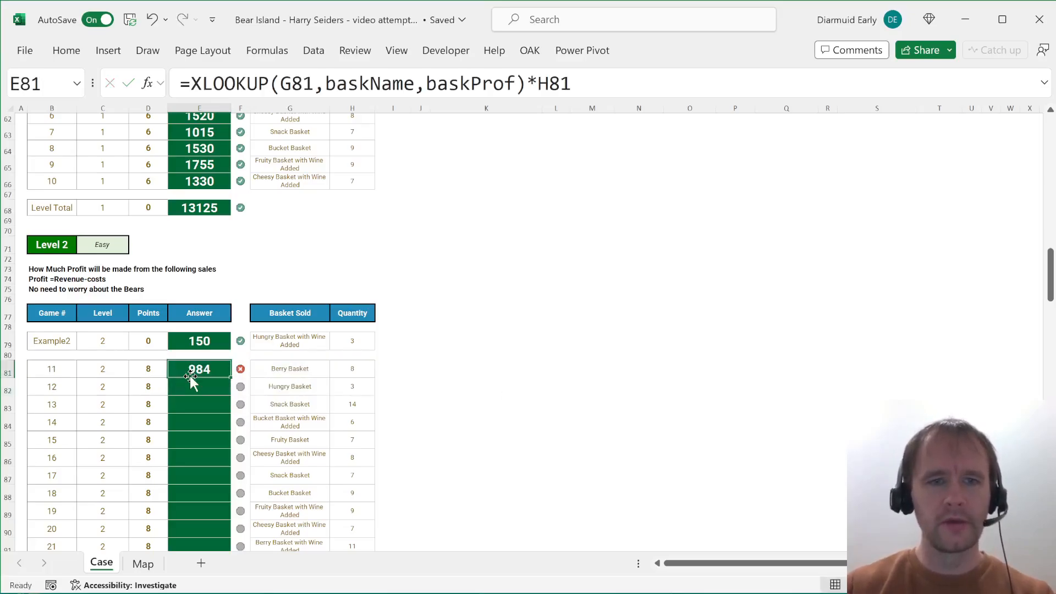
# - Try the E81 formula on the Level 2 example by copying it into E79, and undo the paste
pyautogui.hotkey('ctrl', 'c')
pyautogui.press('Up')
pyautogui.press('Up')
pyautogui.hotkey('ctrl', 'v')
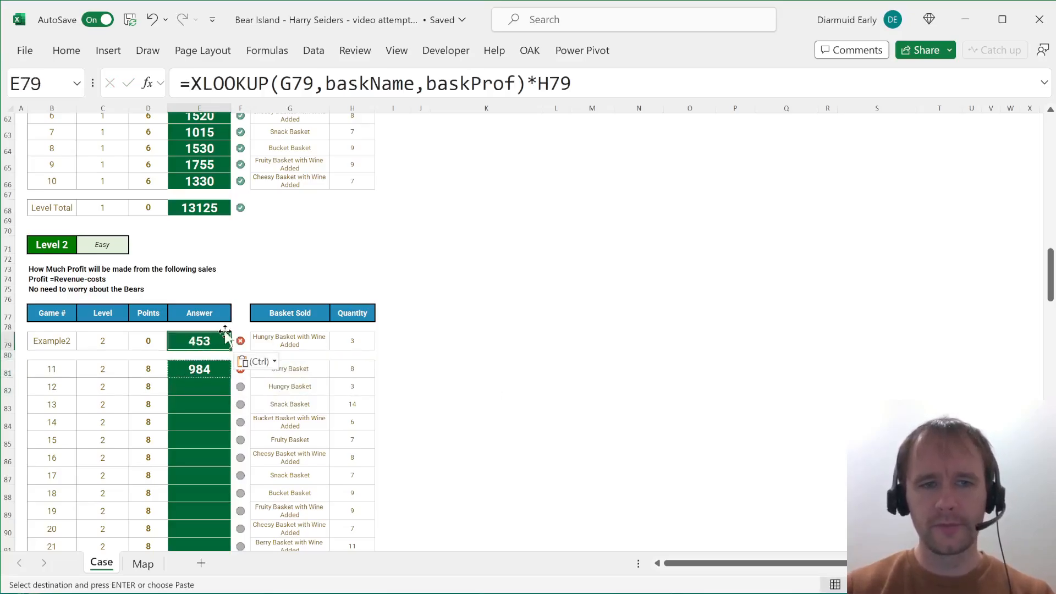
pyautogui.hotkey('ctrl', 'z')
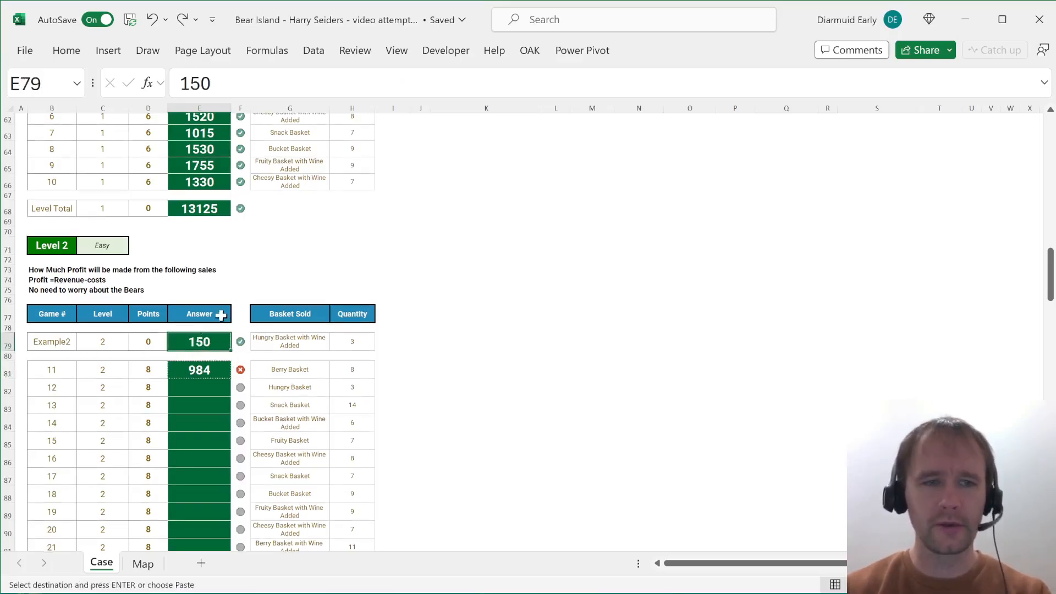
# - Copy the text "basket itself, a Picnic Blanket, Paper Plates, Cups, Napkins, and Utensils" from the instructions in B10
pyautogui.scroll(20, 255, 278)
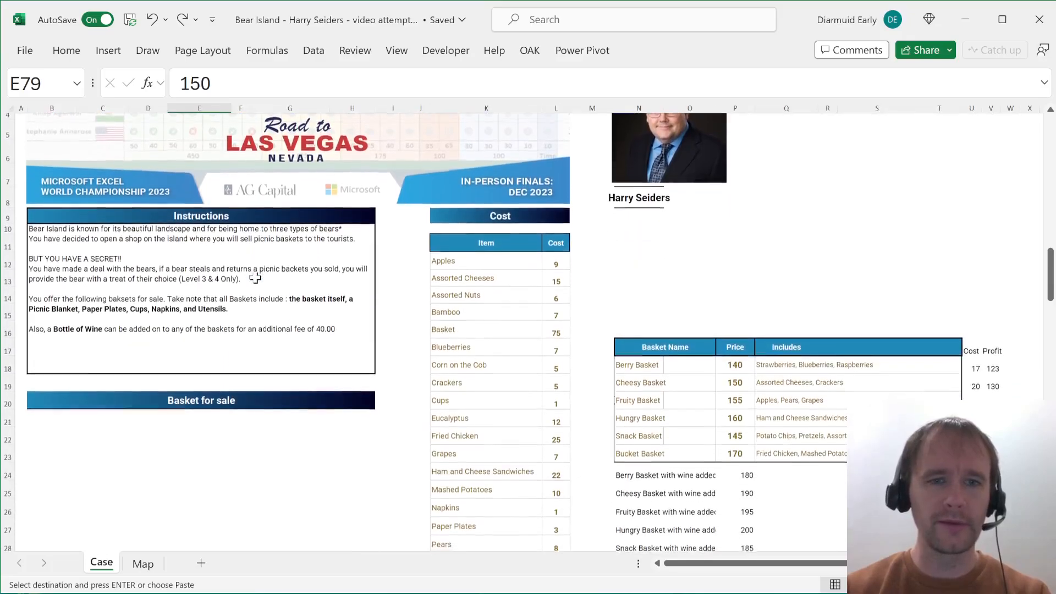
pyautogui.scroll(-1, 256, 278)
pyautogui.click(246, 287)
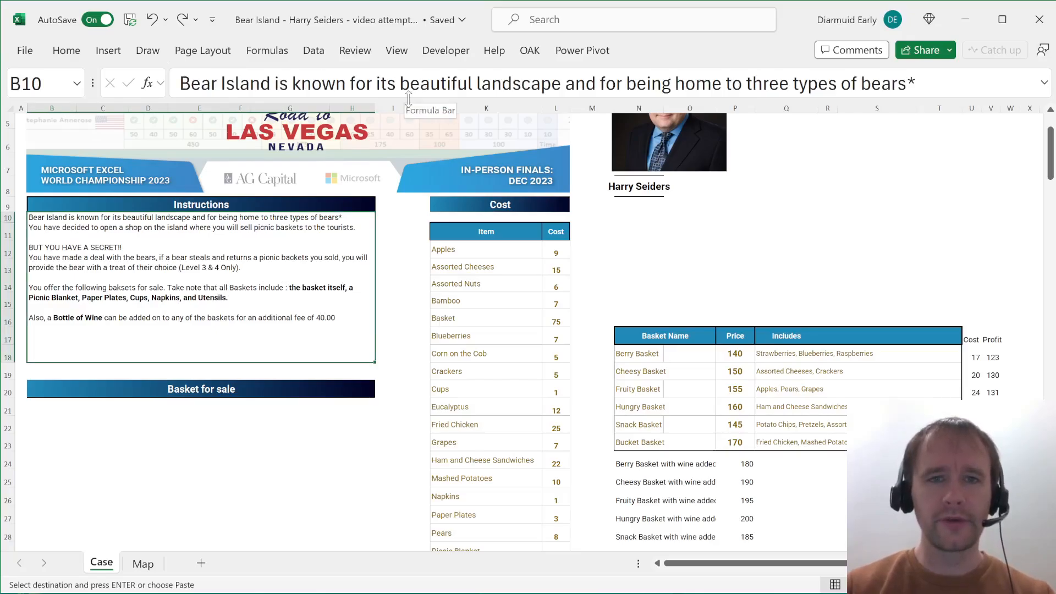
pyautogui.moveTo(408, 99); pyautogui.dragTo(391, 345)
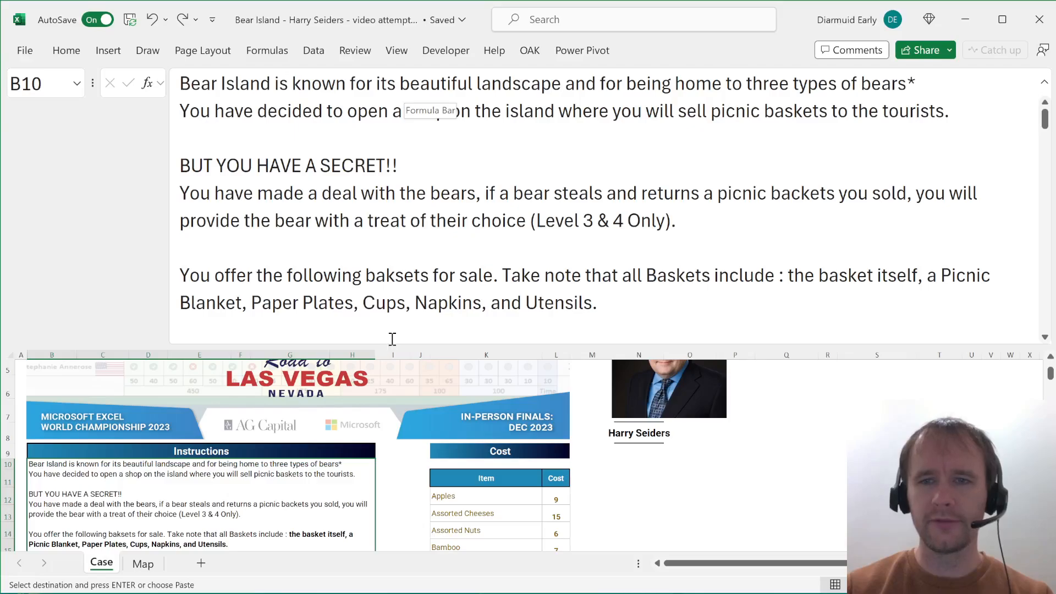
pyautogui.click(816, 275)
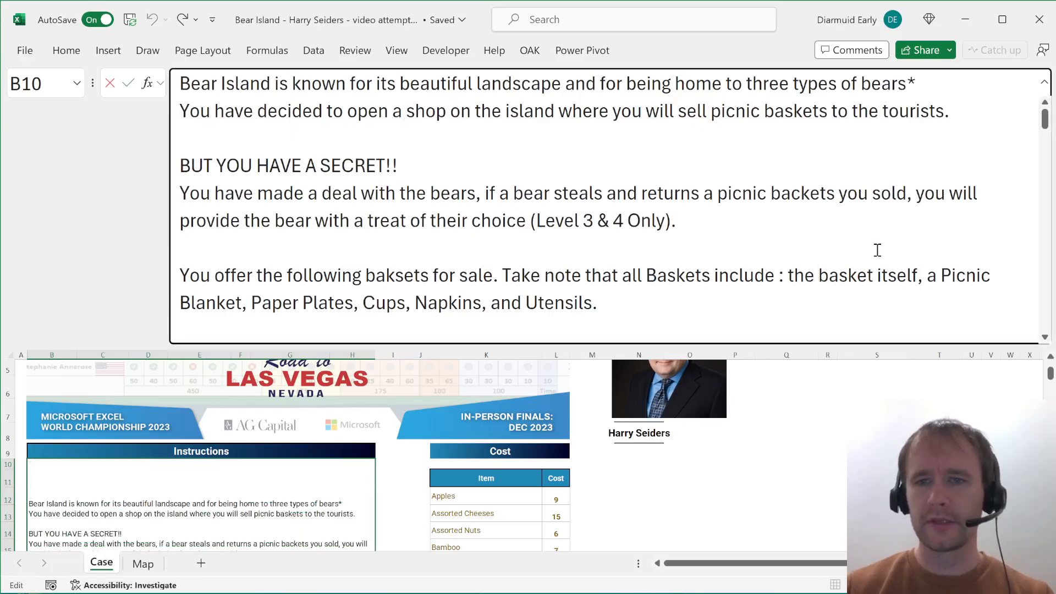
pyautogui.hotkey('shift', 'Down')
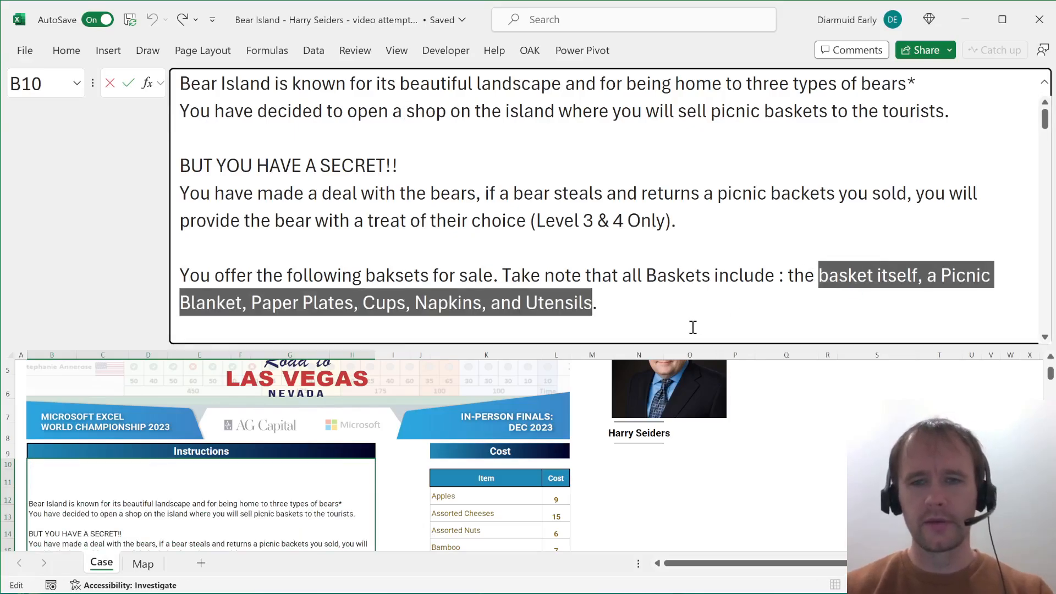
pyautogui.hotkey('ctrl', 'b')
pyautogui.press('Return')
pyautogui.moveTo(609, 345); pyautogui.dragTo(608, 127)
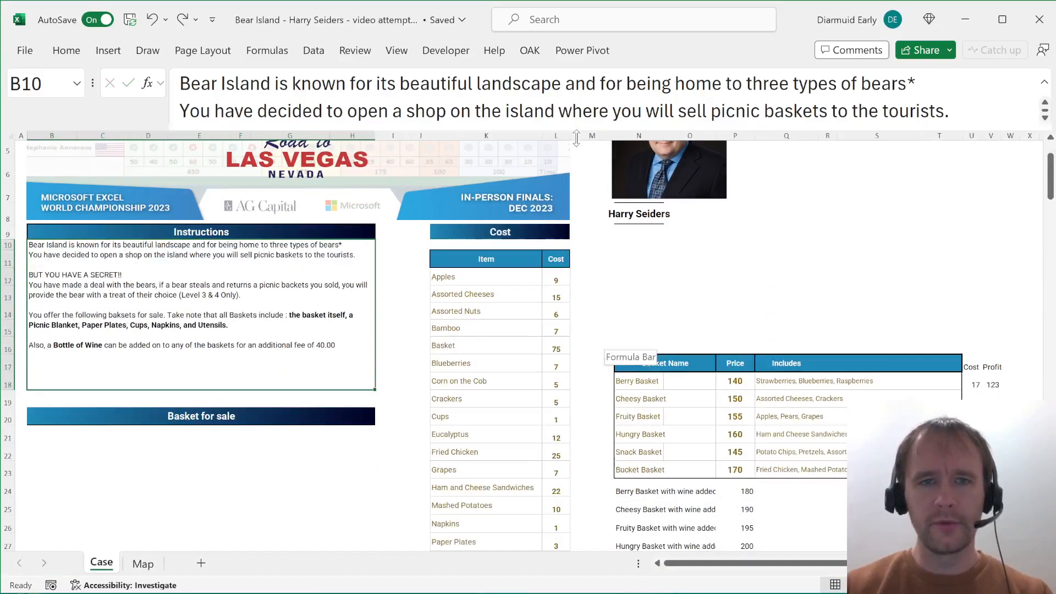
# - Paste the copied list of common basket items as text into Q30 below the basket table
pyautogui.scroll(-2, 716, 333)
pyautogui.scroll(-2, 715, 334)
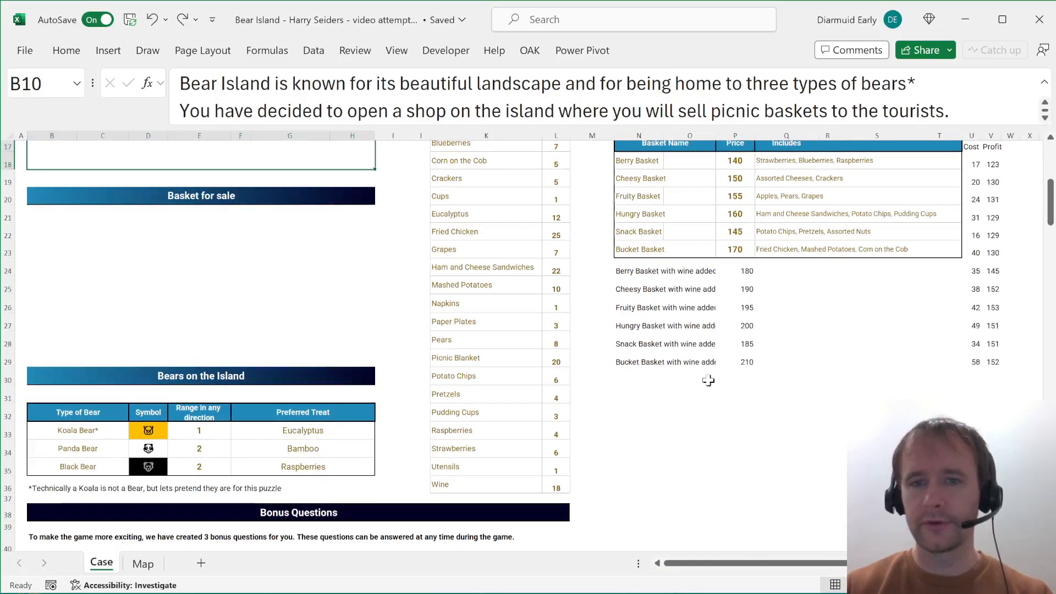
pyautogui.click(790, 374)
pyautogui.click(419, 97)
pyautogui.hotkey('ctrl', 'v')
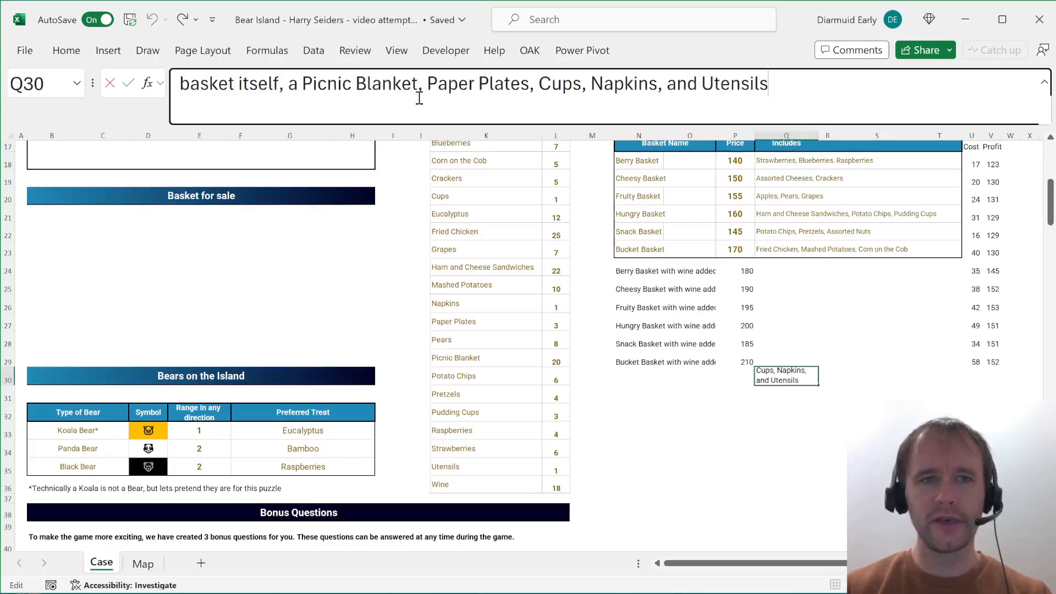
pyautogui.press('Return')
# - Compare the item list format in the Bucket Basket's Q23 with the pasted list in Q30
pyautogui.press('Up')
pyautogui.press('Up')
pyautogui.press('Up')
pyautogui.press('Up')
pyautogui.press('Up')
pyautogui.press('Up')
pyautogui.press('Up')
pyautogui.press('Up')
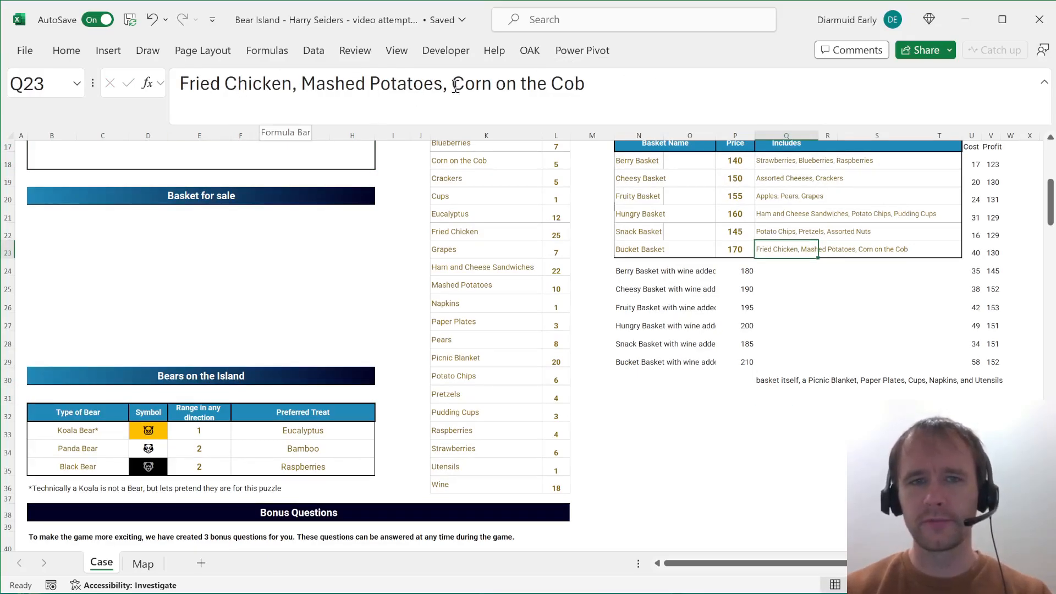
pyautogui.press('Down')
pyautogui.press('Down')
pyautogui.press('Down')
pyautogui.press('Down')
pyautogui.press('Down')
pyautogui.press('Down')
pyautogui.press('Down')
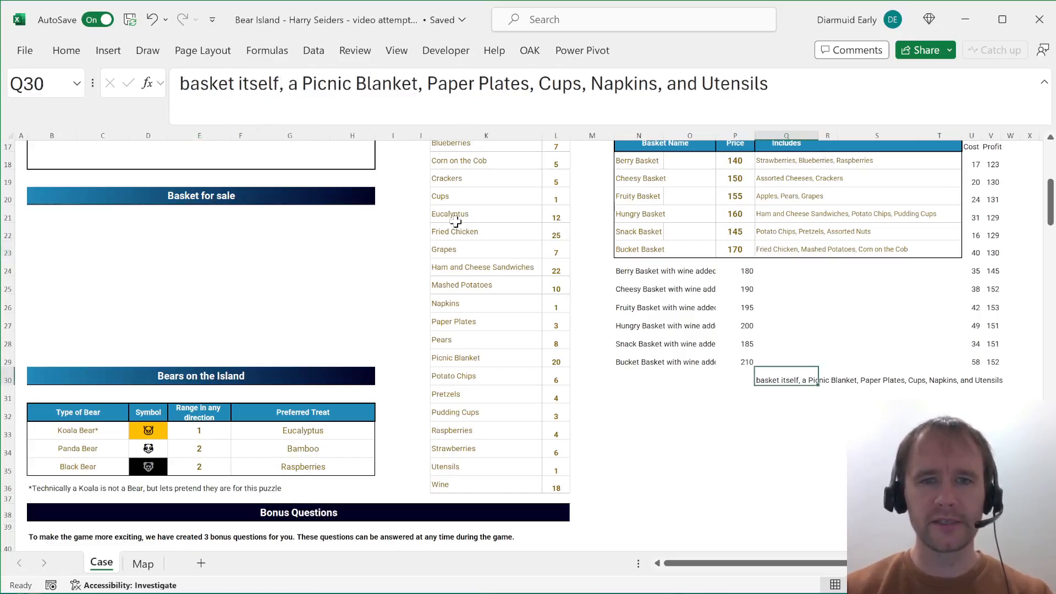
# - Edit the Q30 list to read "Basket, Picnic Blanket, Paper Plates, Cups, Napkins, Utensils", matching the cost table's item names
pyautogui.scroll(3, 456, 222)
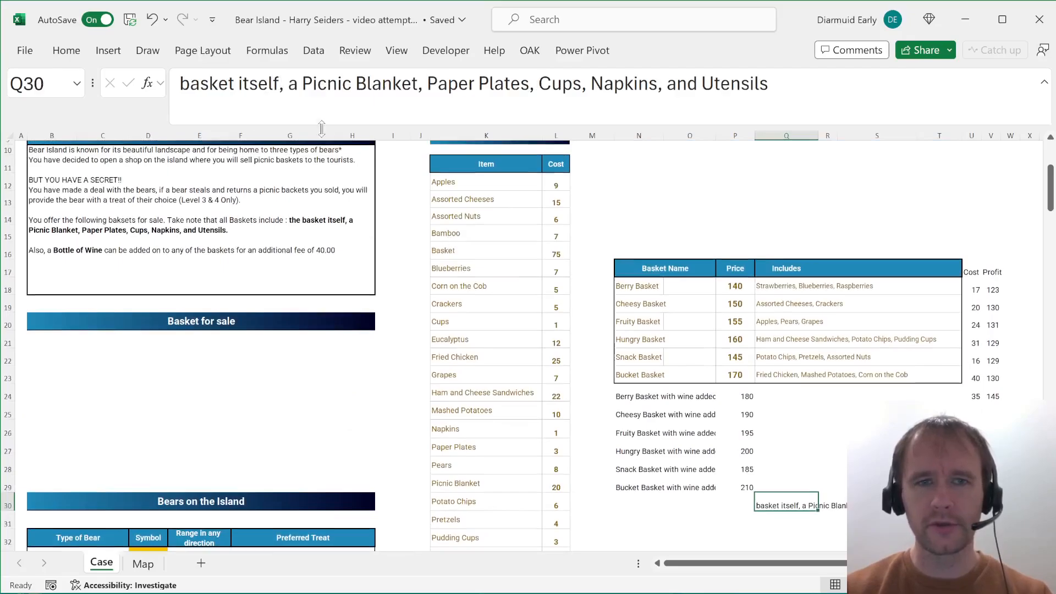
pyautogui.click(283, 88)
pyautogui.hotkey('shift', 'Home')
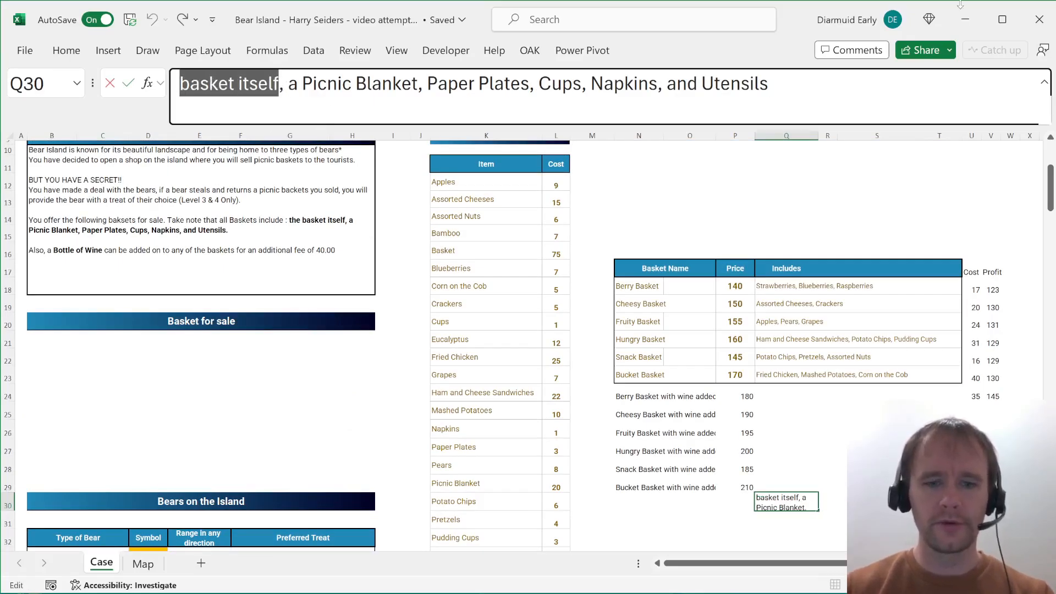
pyautogui.write('Basket')
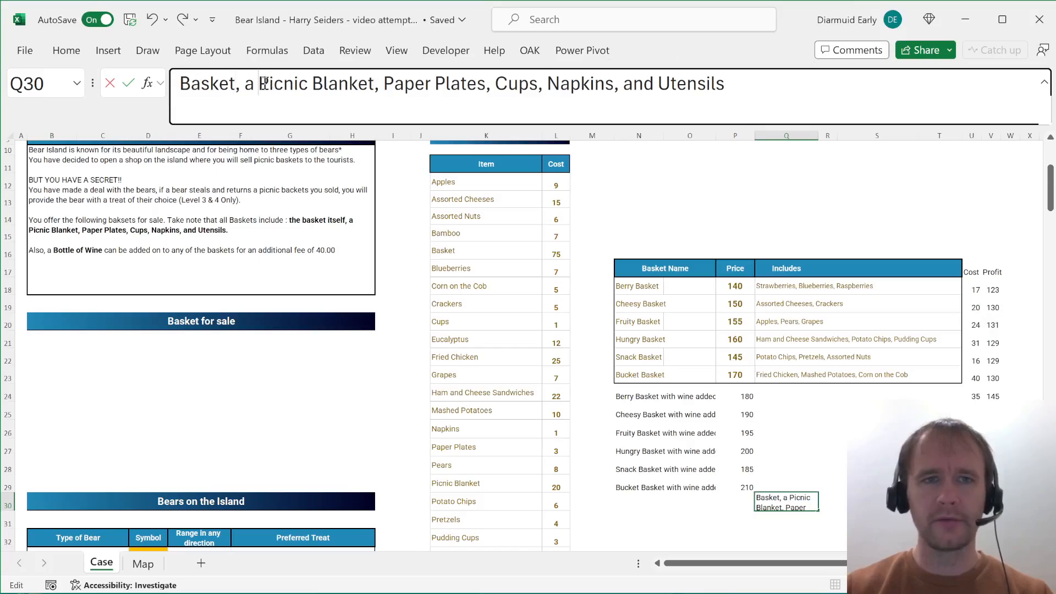
pyautogui.press('BackSpace')
pyautogui.press('BackSpace')
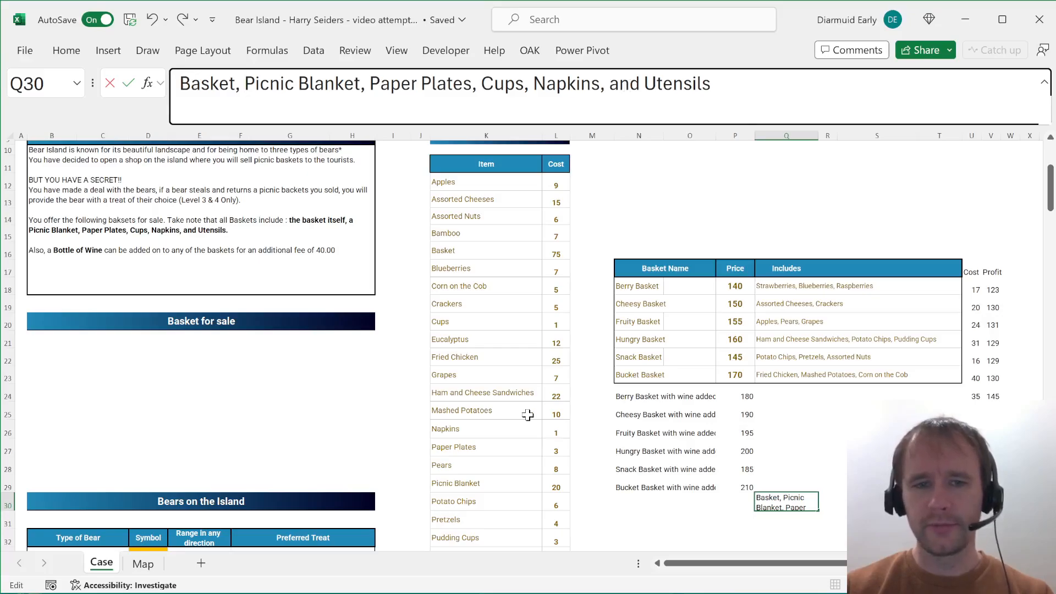
pyautogui.scroll(-2, 528, 416)
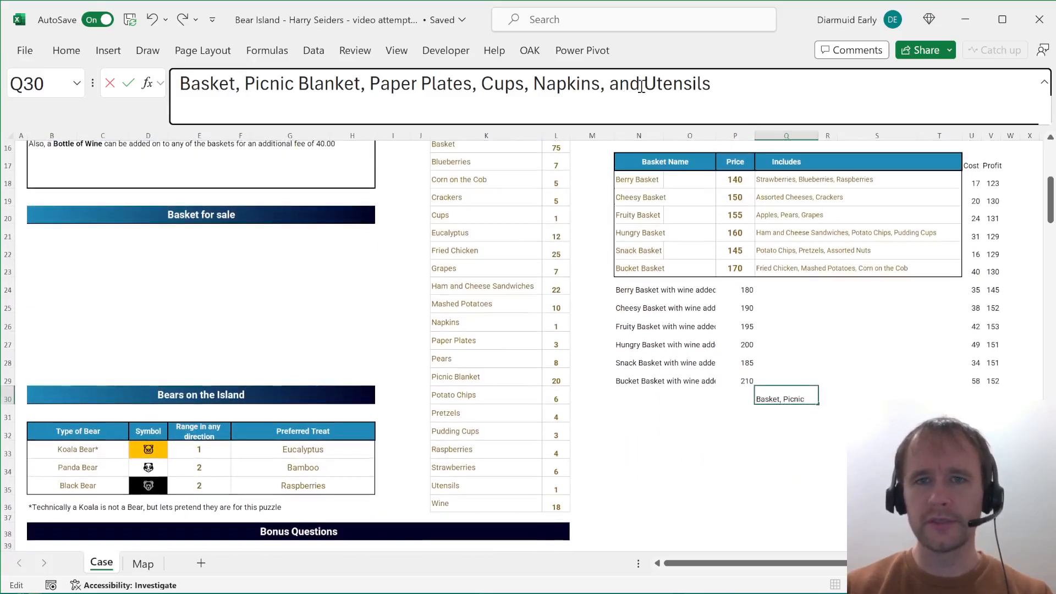
pyautogui.doubleClick(625, 89)
pyautogui.press('BackSpace')
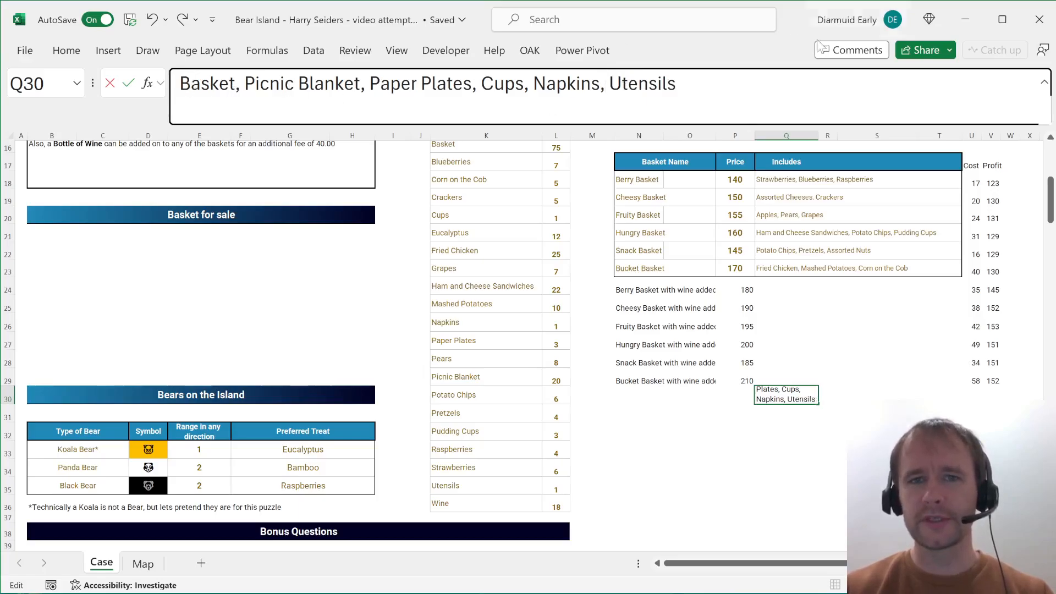
pyautogui.press('Return')
# - Copy the Bucket Basket's cost formula from U23 into U30 to total the cost of the common items in Q30
pyautogui.press('Up')
pyautogui.hotkey('ctrl', 'Up')
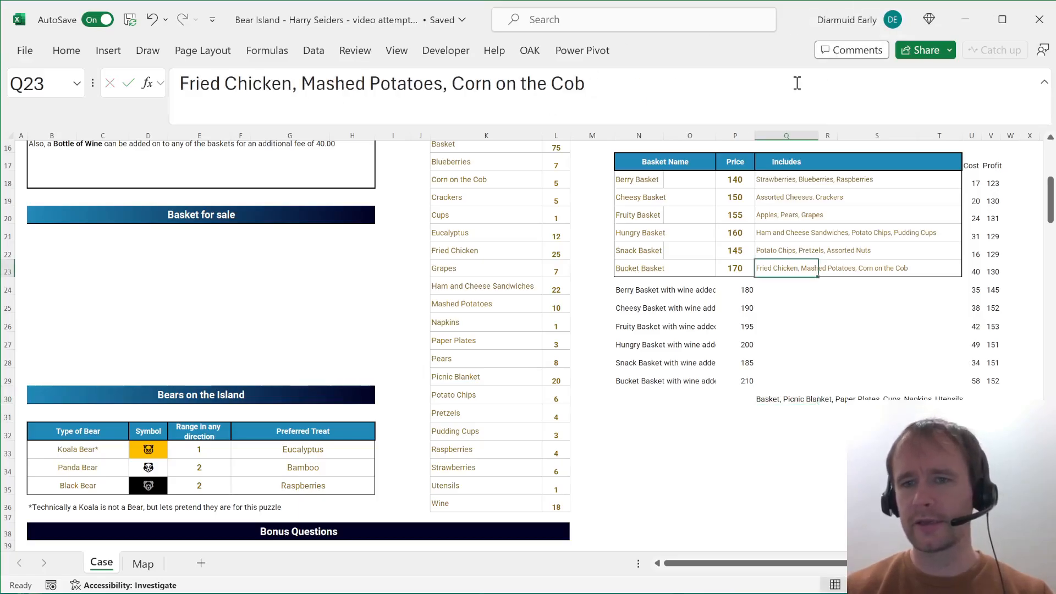
pyautogui.hotkey('ctrl', 'Down')
pyautogui.press('Right')
pyautogui.press('Up')
pyautogui.press('Right')
pyautogui.press('Right')
pyautogui.press('Up')
pyautogui.press('Up')
pyautogui.press('Up')
pyautogui.press('Right')
pyautogui.press('Up')
pyautogui.press('Up')
pyautogui.press('Up')
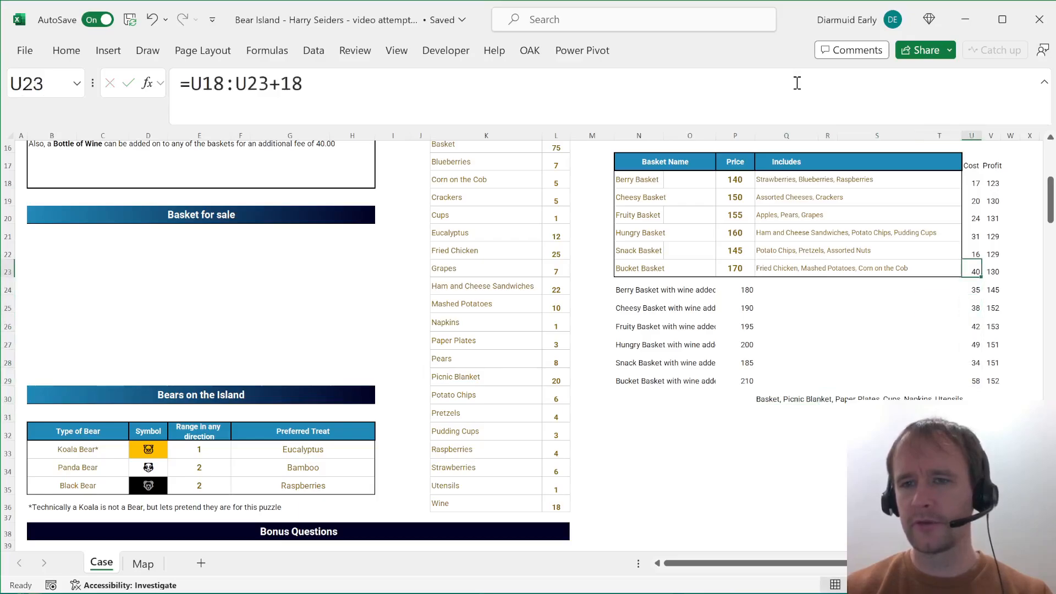
pyautogui.hotkey('ctrl', 'c')
pyautogui.press('Down')
pyautogui.press('Down')
pyautogui.press('Down')
pyautogui.press('Down')
pyautogui.press('Down')
pyautogui.press('Down')
pyautogui.press('Down')
pyautogui.press('Down')
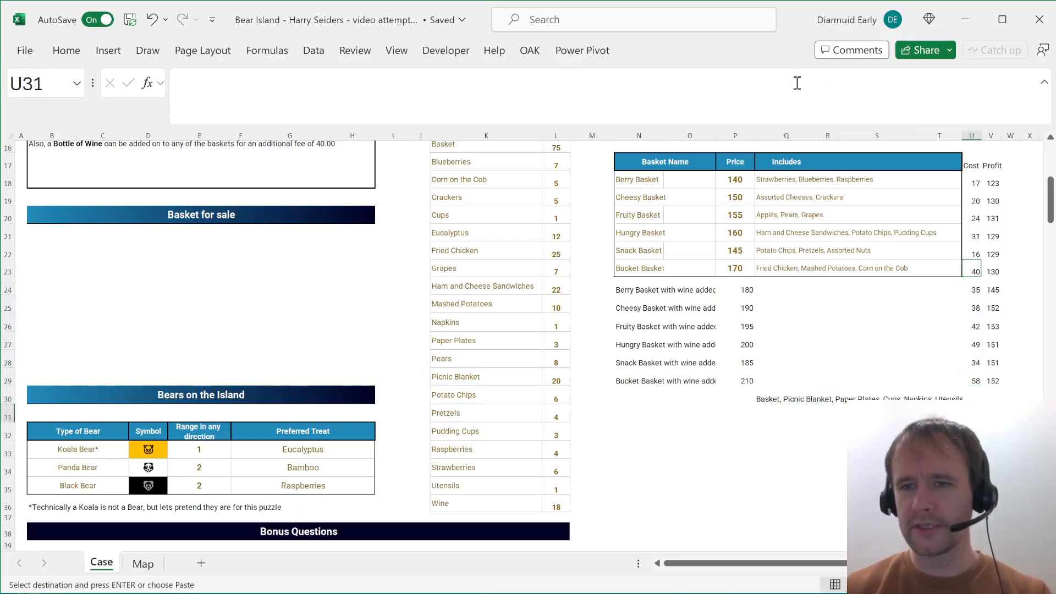
pyautogui.press('Up')
pyautogui.hotkey('ctrl', 'v')
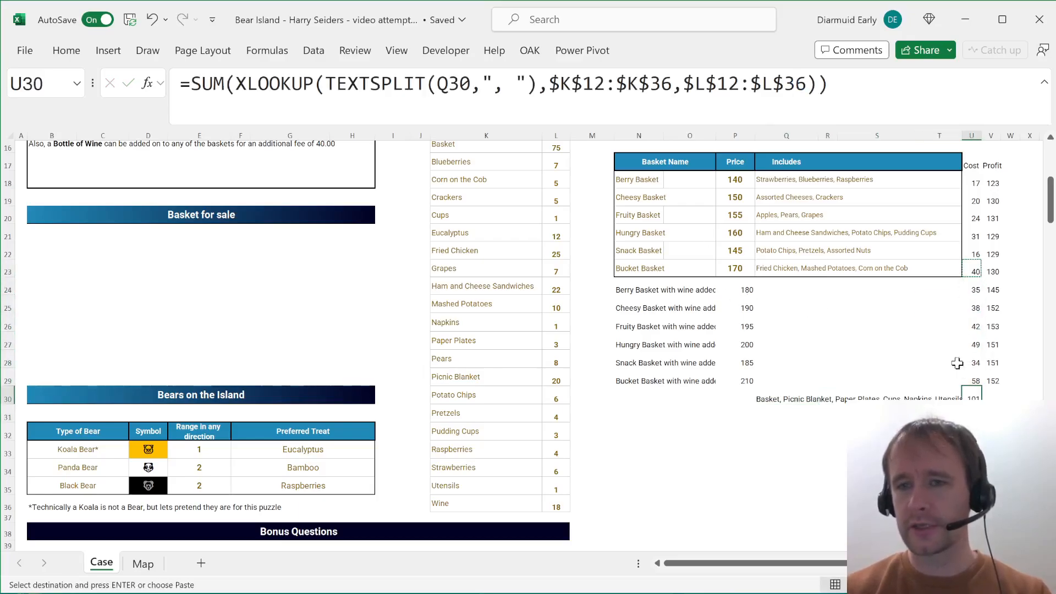
# - Add the common items' cost to all six basket cost formulas in U18:U23 by appending +$U$30
pyautogui.click(972, 270)
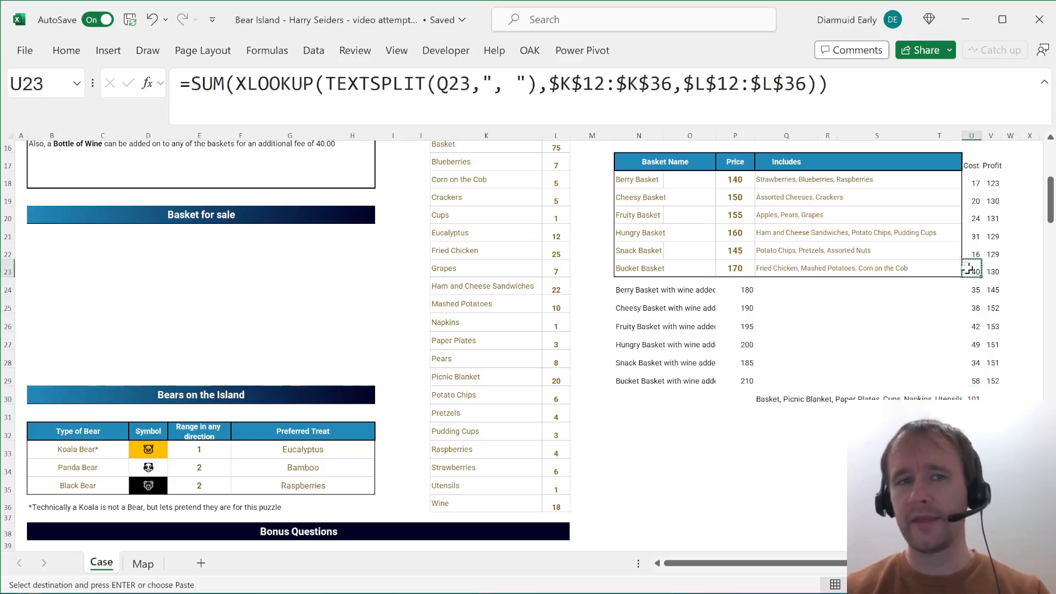
pyautogui.hotkey('shift', 'Up')
pyautogui.hotkey('shift', 'Up')
pyautogui.hotkey('shift', 'Up')
pyautogui.hotkey('shift', 'Up')
pyautogui.hotkey('shift', 'Up')
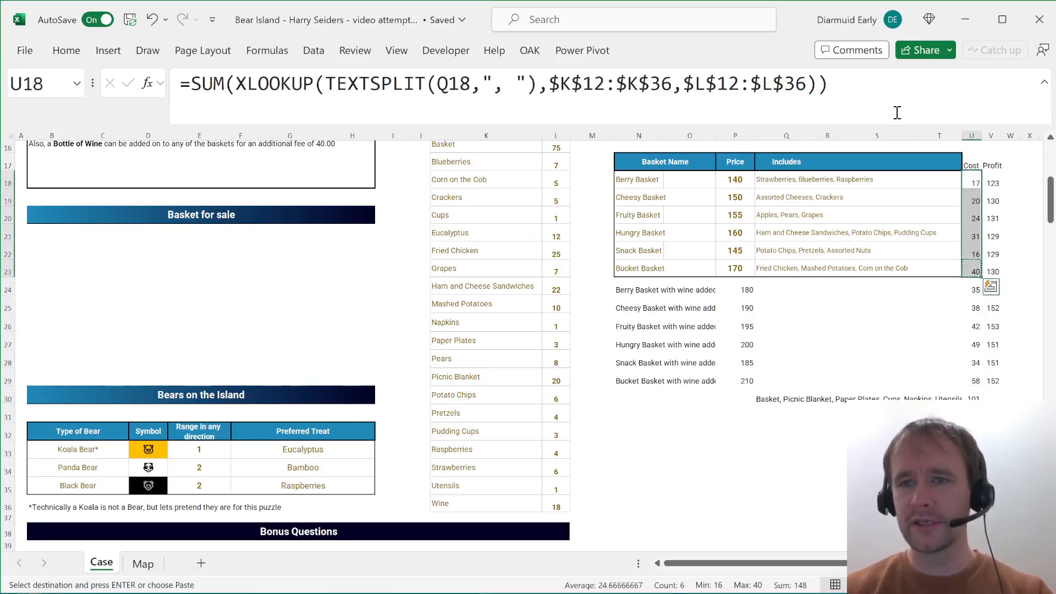
pyautogui.click(897, 112)
pyautogui.press('F2')
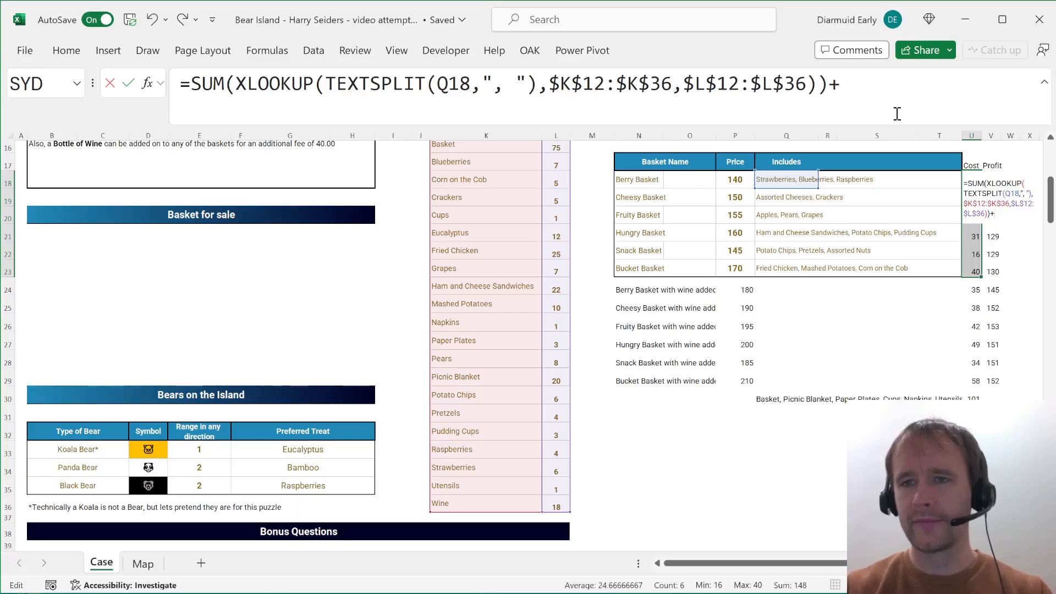
pyautogui.click(973, 395)
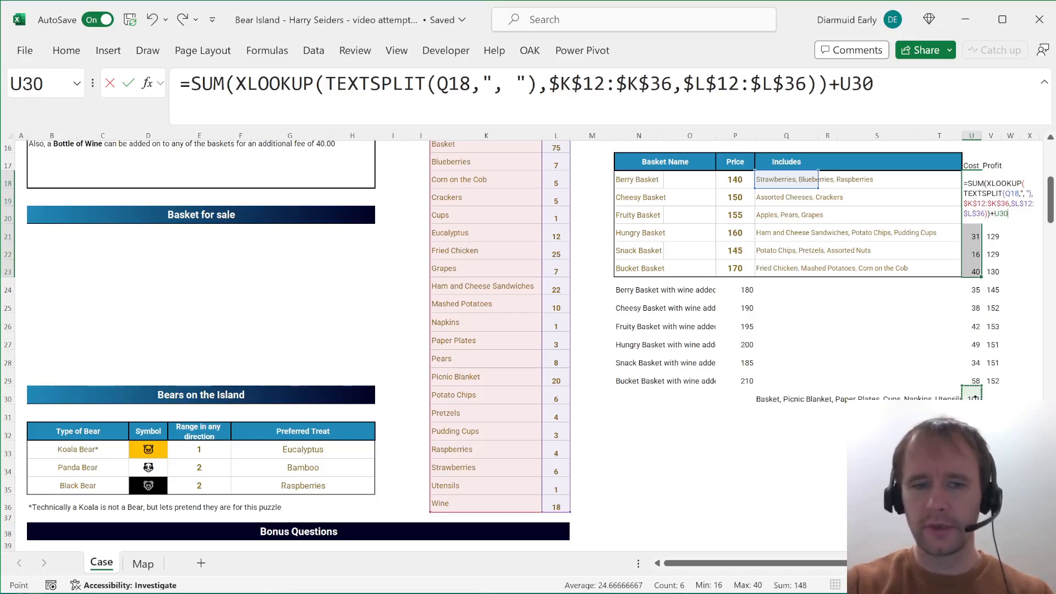
pyautogui.press('F4')
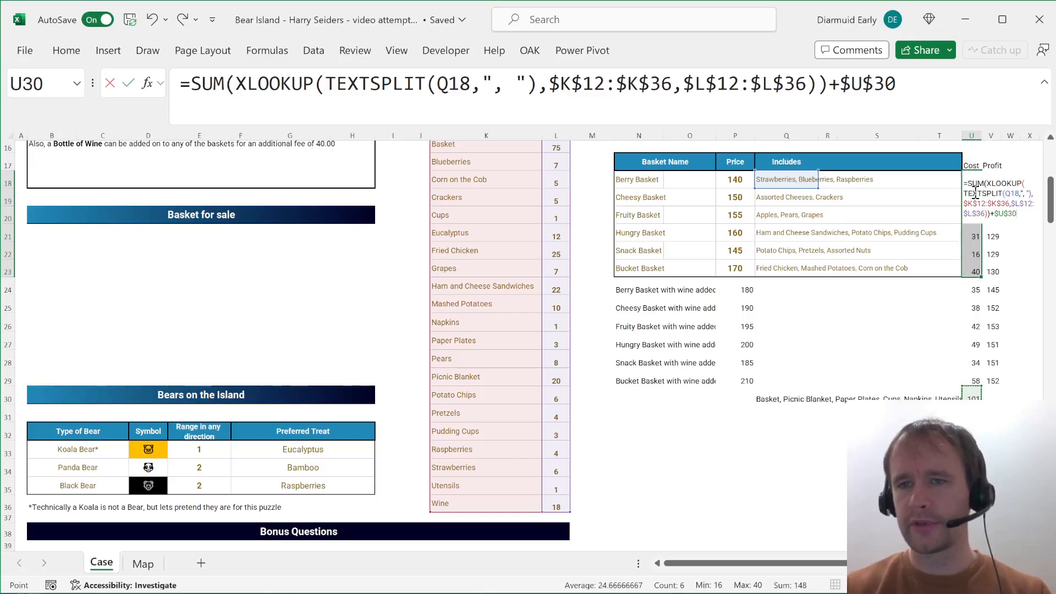
pyautogui.hotkey('ctrl', 'Return')
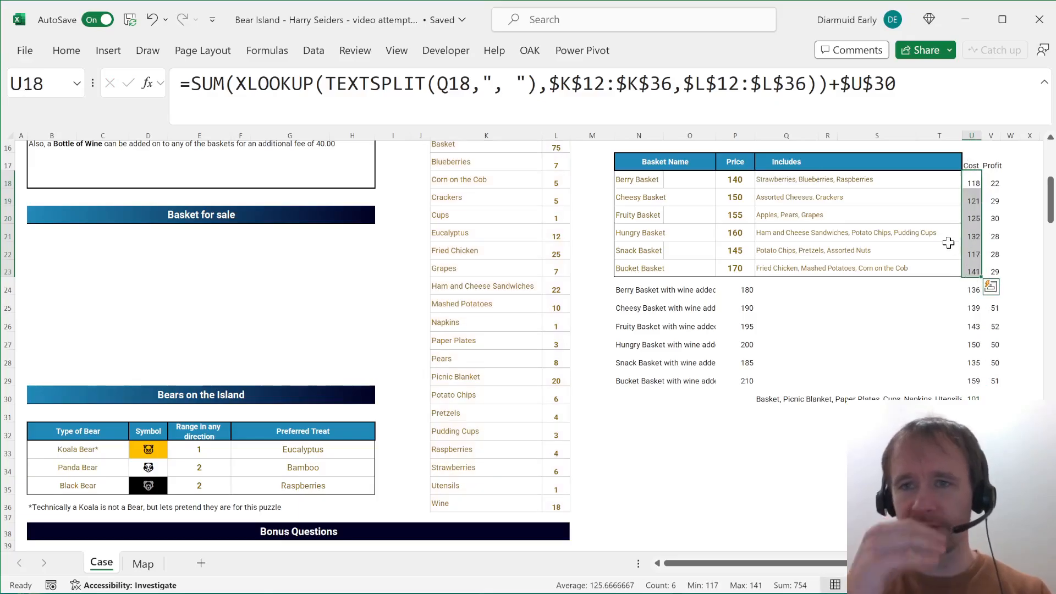
# - Review the basket cost formulas in U18:U23 and the wine-added cost formula in U24
pyautogui.press('Down')
pyautogui.press('Down')
pyautogui.press('Down')
pyautogui.press('Down')
pyautogui.press('Down')
pyautogui.press('Down')
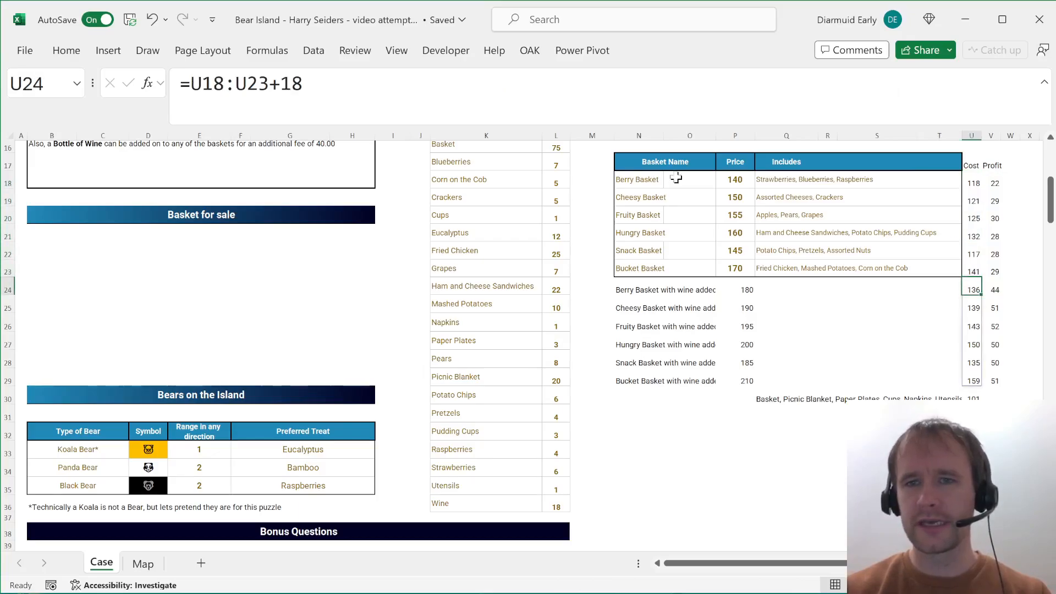
pyautogui.press('Up')
pyautogui.hotkey('shift', 'Up')
pyautogui.hotkey('shift', 'Up')
pyautogui.hotkey('shift', 'Up')
pyautogui.hotkey('shift', 'Up')
pyautogui.hotkey('shift', 'Up')
pyautogui.hotkey('shift', 'Up')
pyautogui.hotkey('shift', 'Down')
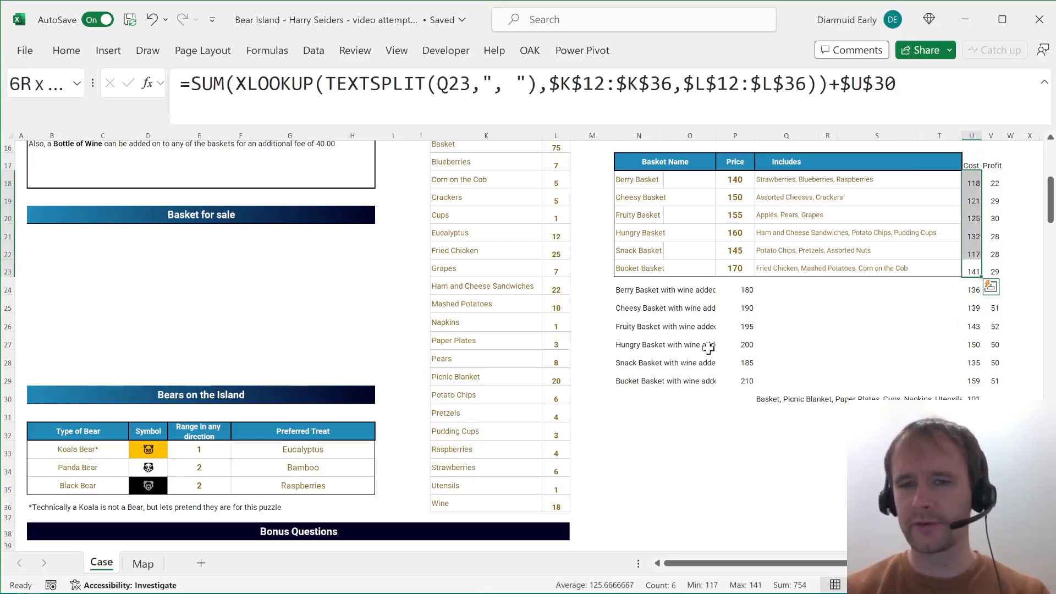
# - Fill the Level 2 profit formula from E81 down through E100 for games 11 to 30
pyautogui.click(780, 404)
pyautogui.scroll(-16, 414, 401)
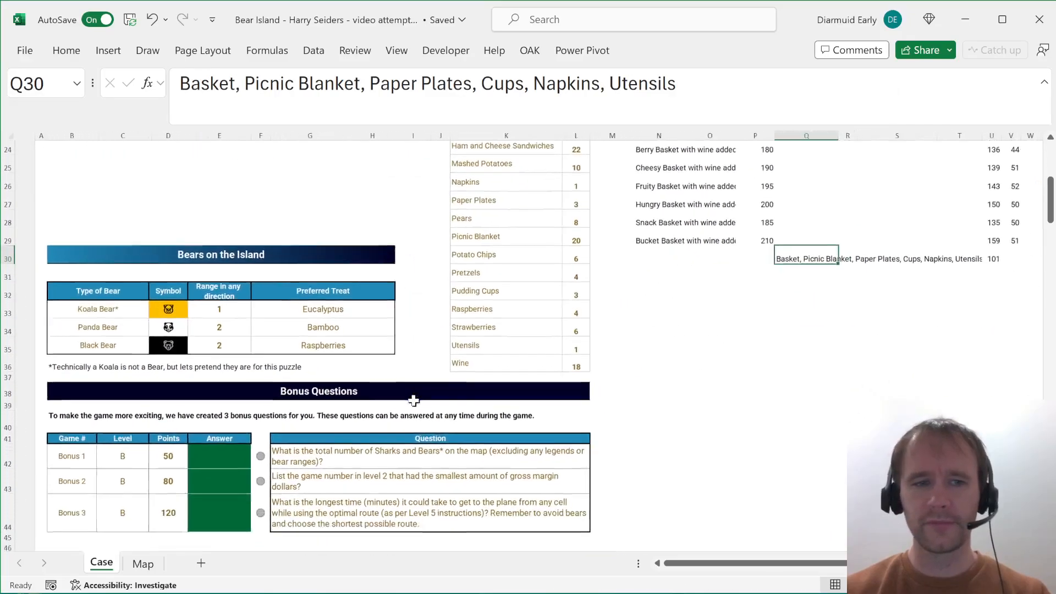
pyautogui.click(207, 369)
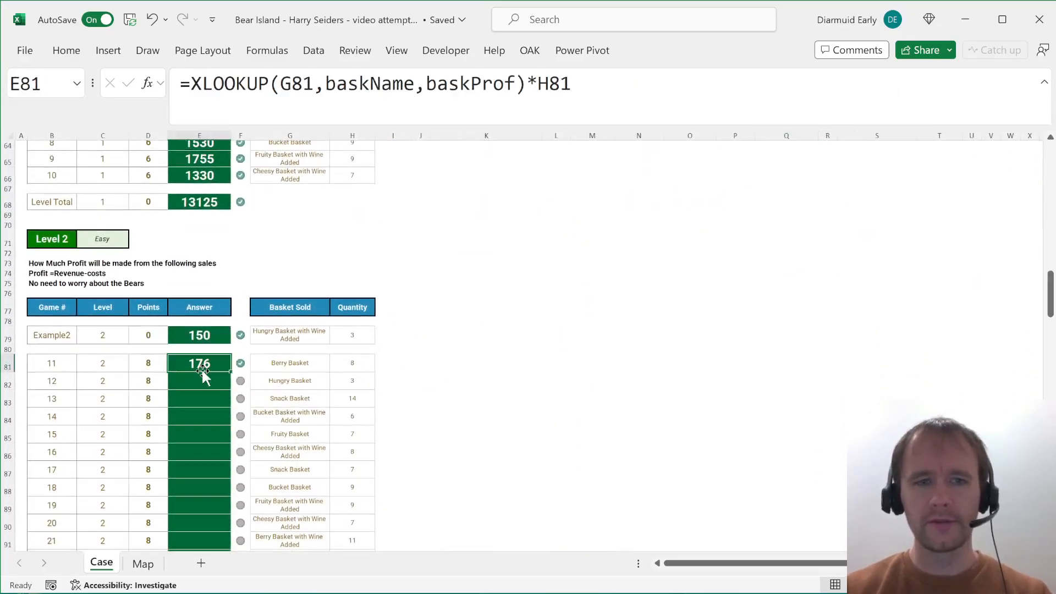
pyautogui.press('Left')
pyautogui.hotkey('ctrl', 'Down')
pyautogui.press('Right')
pyautogui.hotkey('ctrl', 'shift', 'Up')
pyautogui.hotkey('ctrl', 'd')
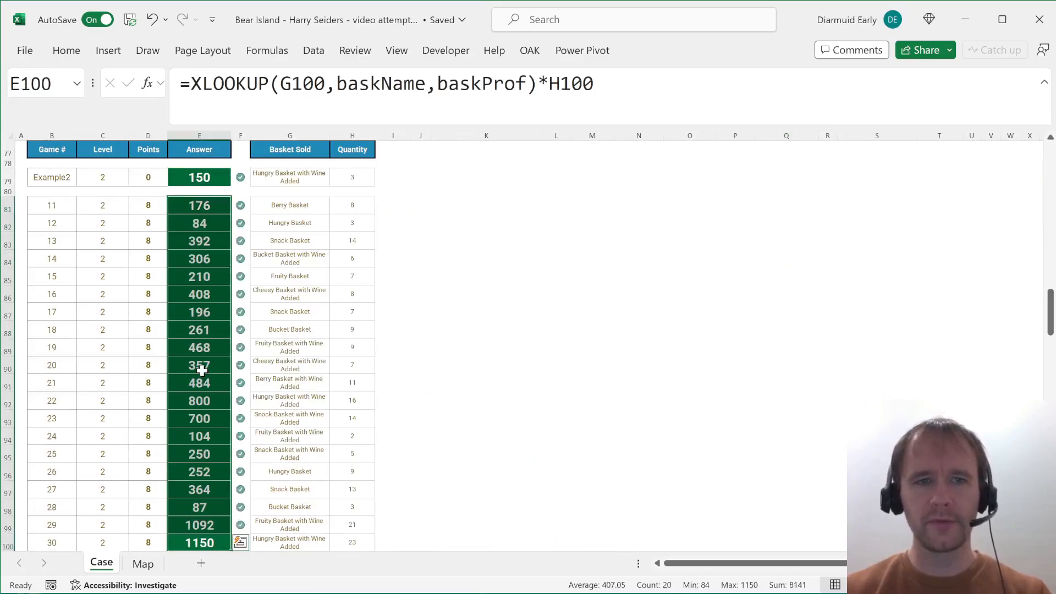
pyautogui.press('Return')
# - Read the bonus questions and case instructions again, then examine the Level 3 rules on stolen baskets and bear treats
pyautogui.scroll(13, 289, 283)
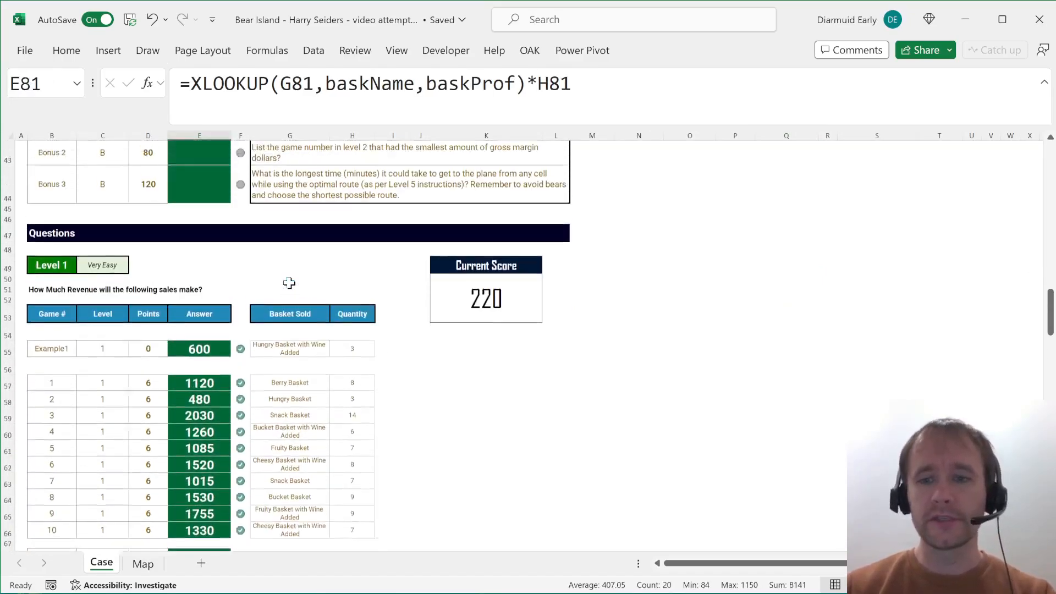
pyautogui.scroll(-2, 289, 283)
pyautogui.scroll(6, 289, 283)
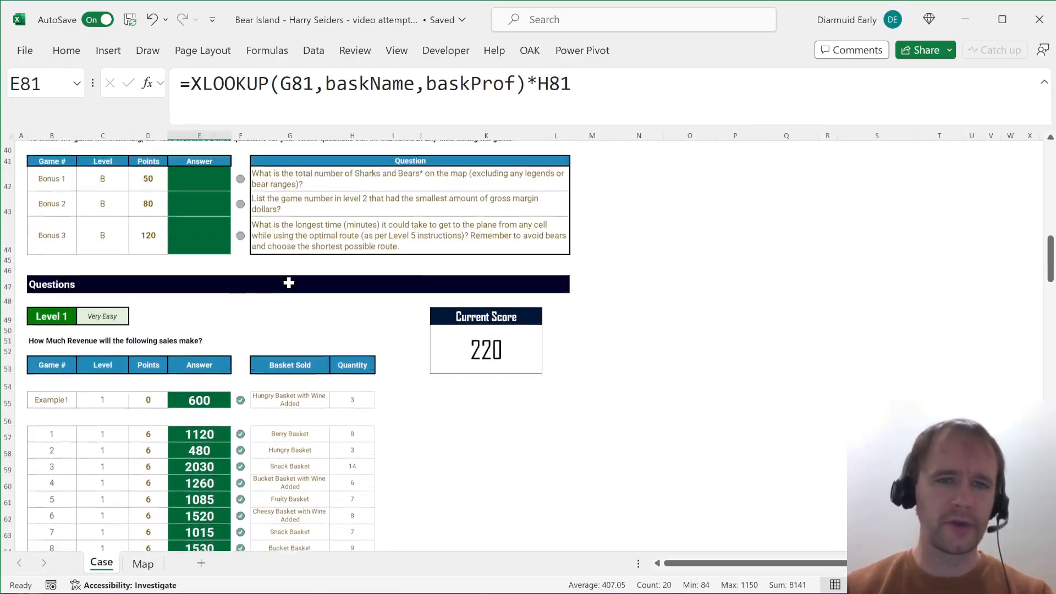
pyautogui.scroll(6, 290, 283)
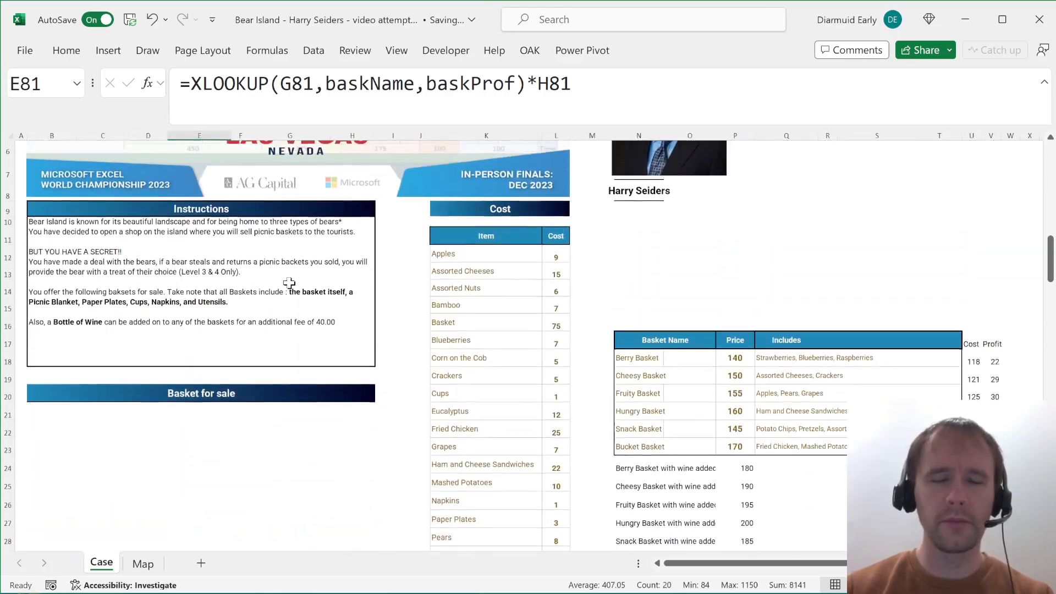
pyautogui.scroll(-9, 289, 283)
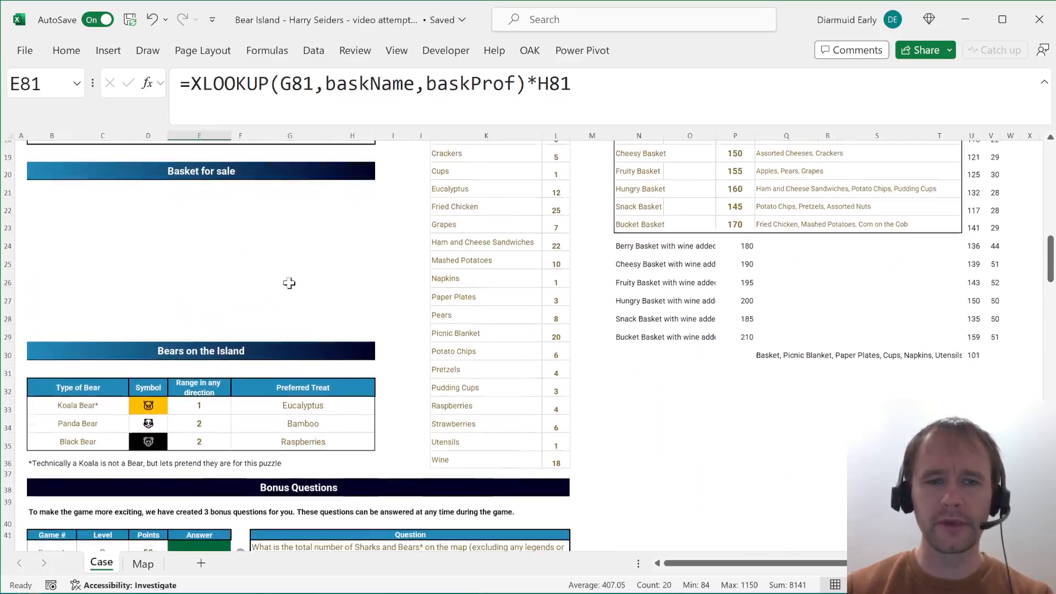
pyautogui.scroll(-20, 290, 283)
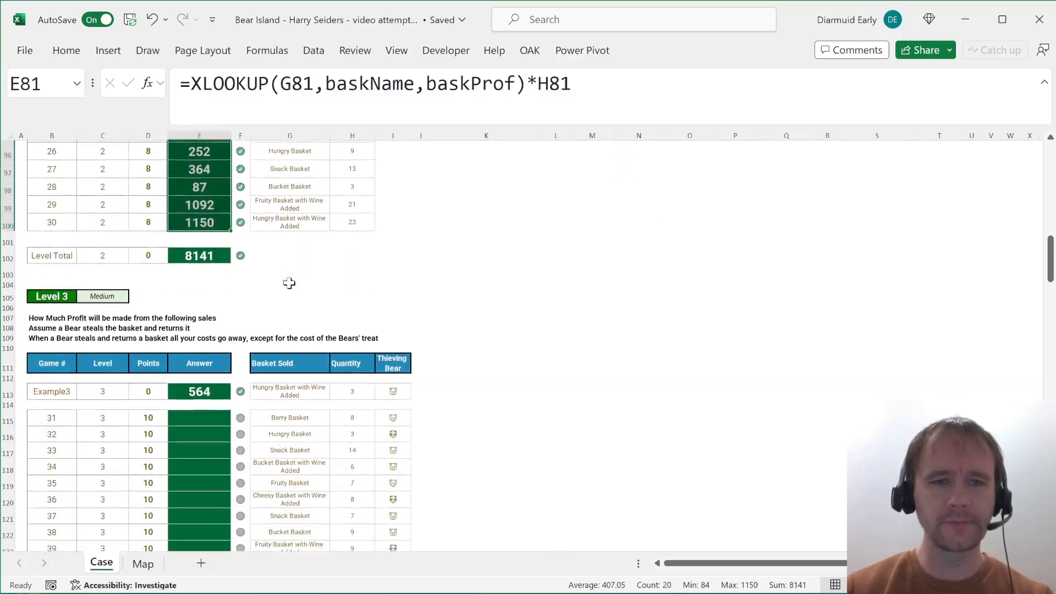
pyautogui.scroll(-1, 289, 283)
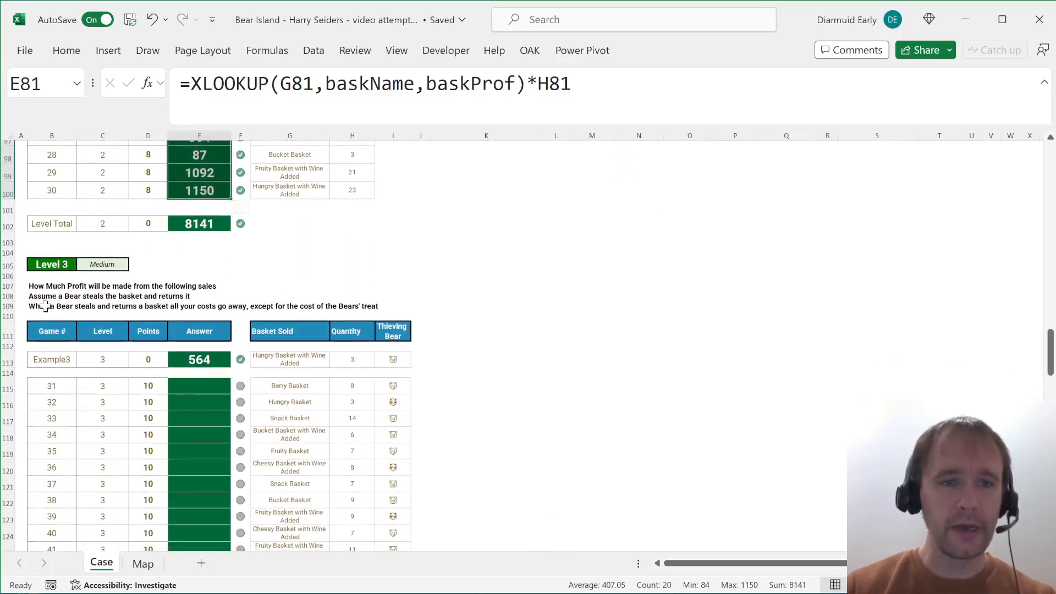
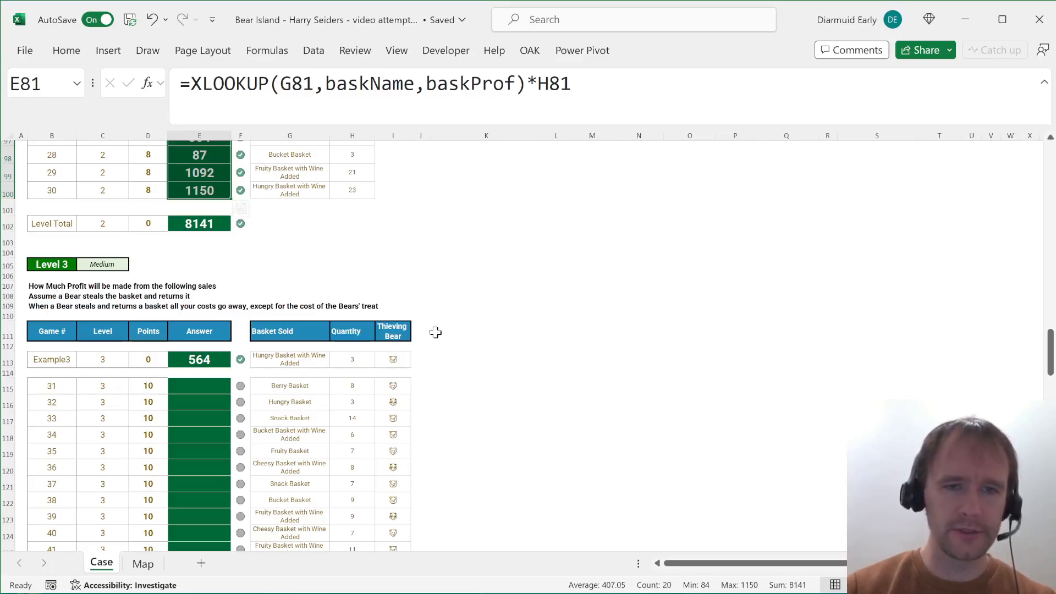
# - Add the helper column headings "Revenue" in K111 and "Bear treat" in L111 beside the Level 3 table
pyautogui.click(457, 338)
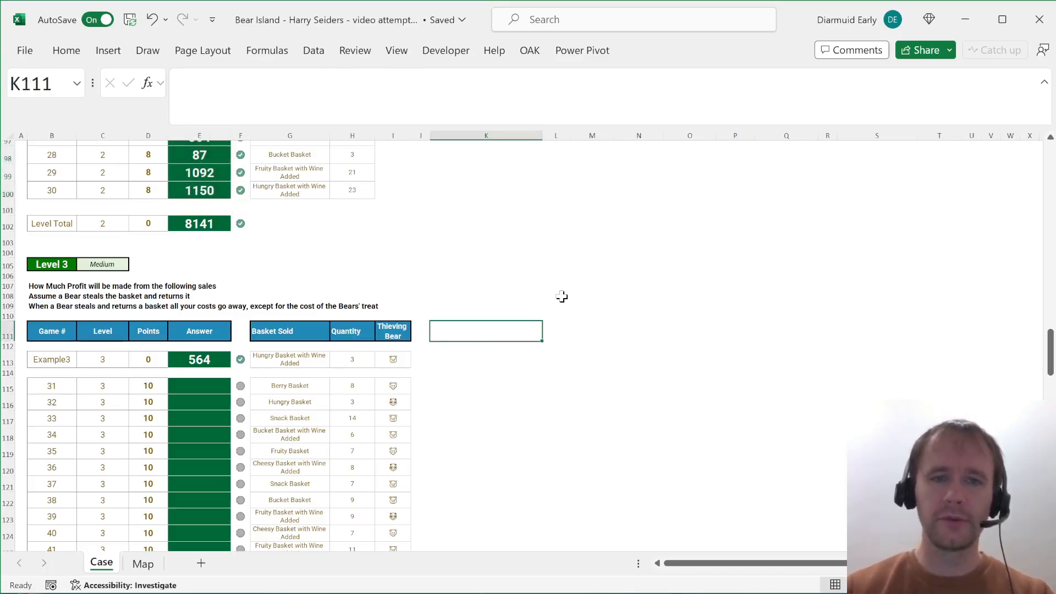
pyautogui.write('Revenue')
pyautogui.press('Tab')
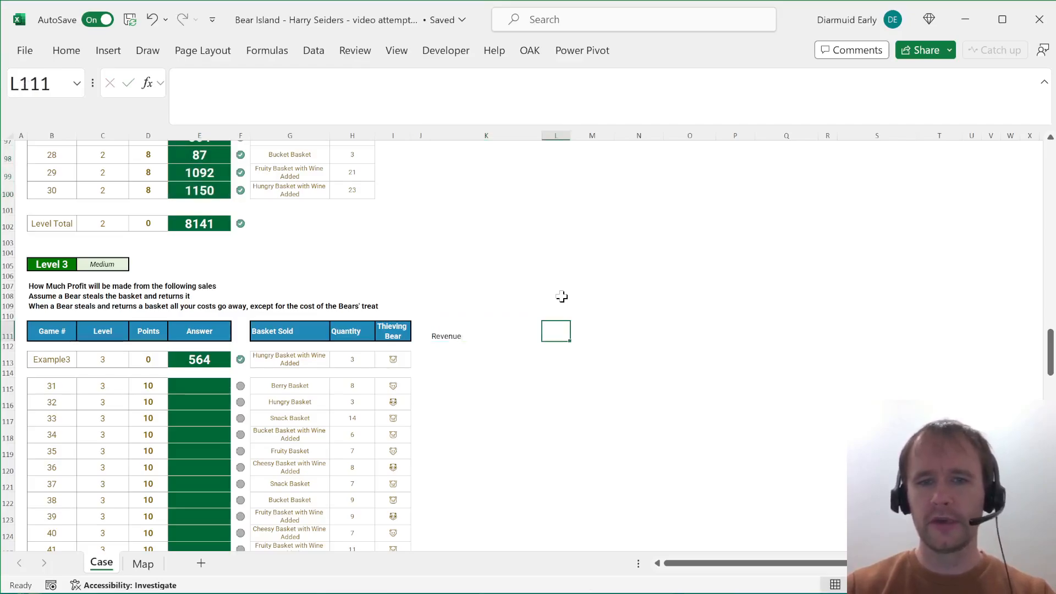
pyautogui.write('Bear')
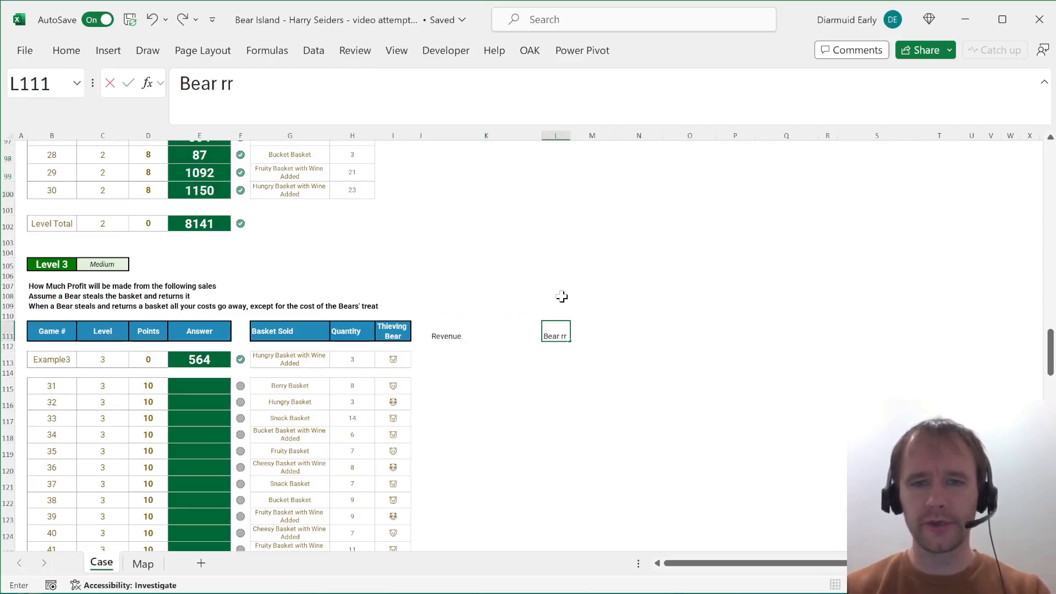
pyautogui.write(' treat')
pyautogui.press('Return')
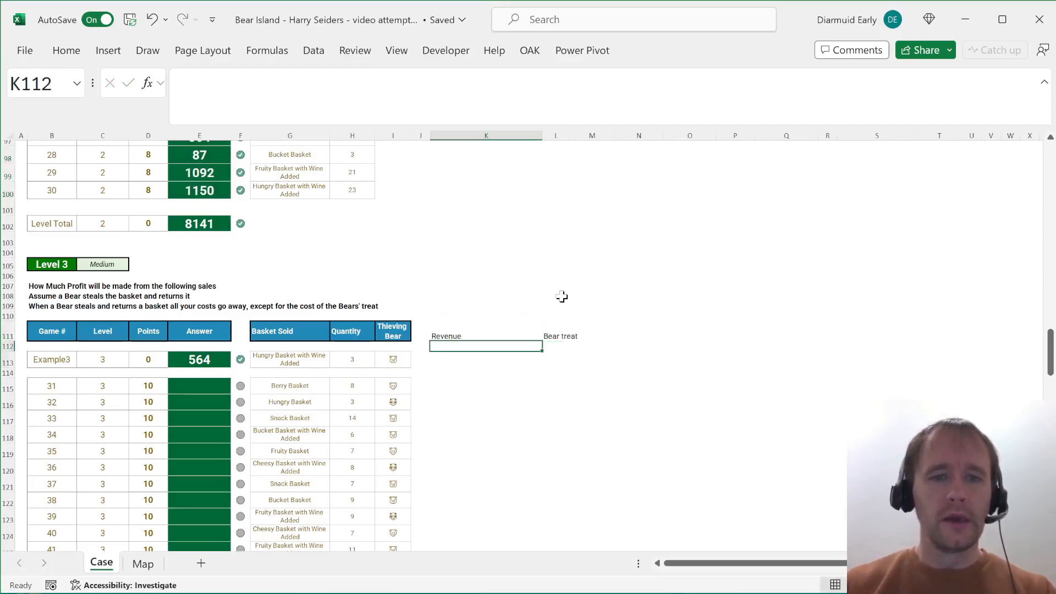
# - Copy the Level 1 revenue formula from E66 into E115, the answer cell for game 31
pyautogui.press('Left')
pyautogui.press('Left')
pyautogui.press('Left')
pyautogui.press('Down')
pyautogui.press('Left')
pyautogui.hotkey('shift', 'Right')
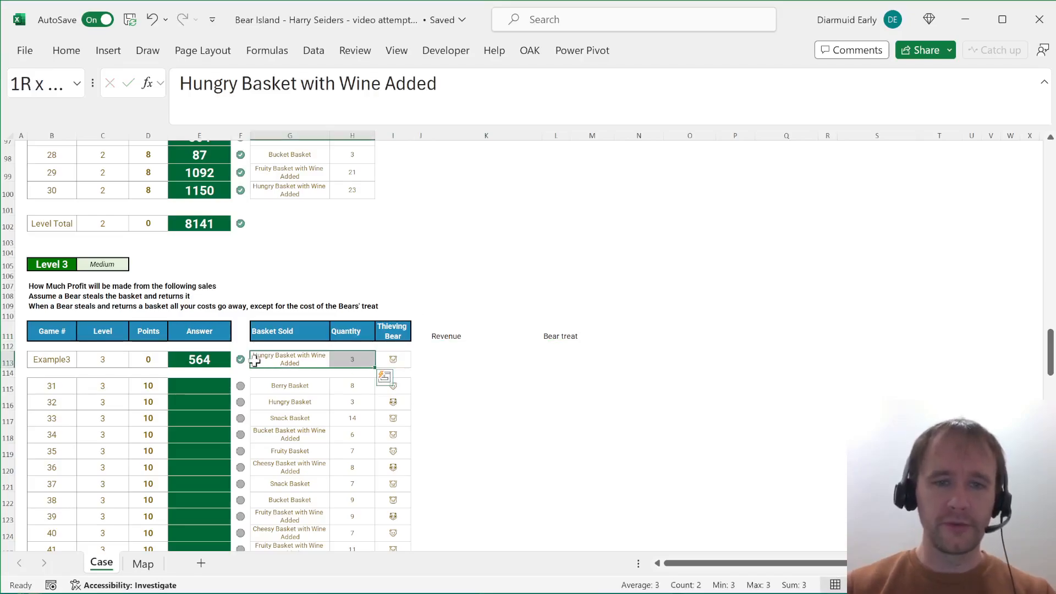
pyautogui.scroll(13, 310, 266)
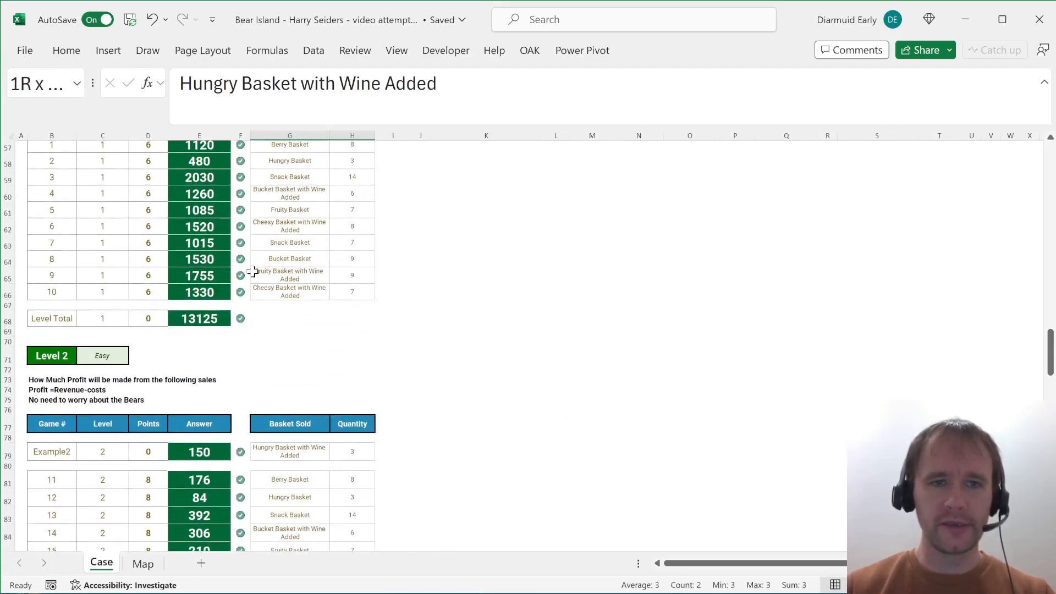
pyautogui.click(200, 293)
pyautogui.hotkey('ctrl', 'c')
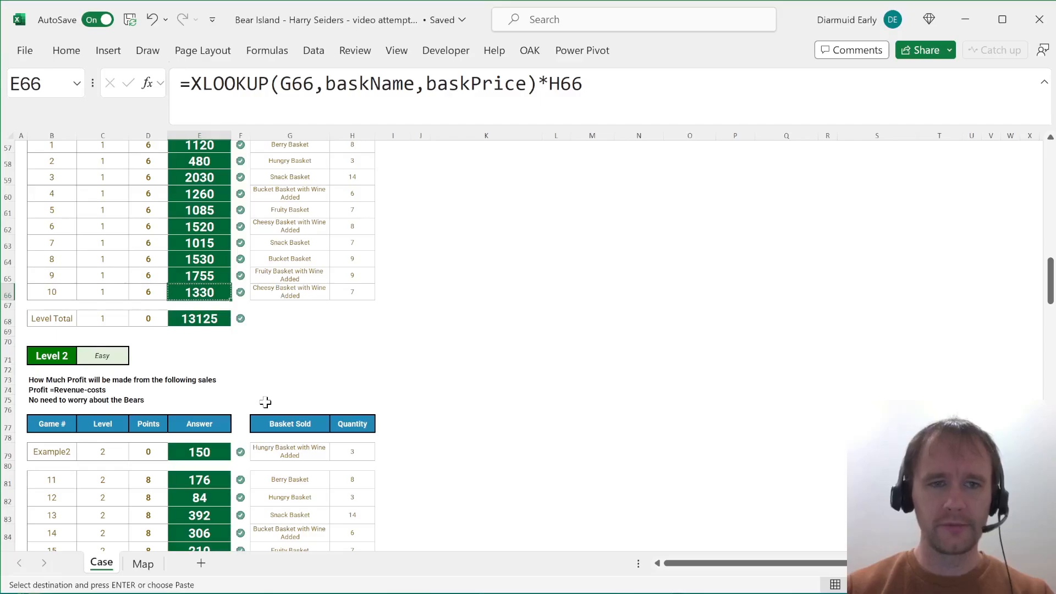
pyautogui.scroll(-13, 265, 402)
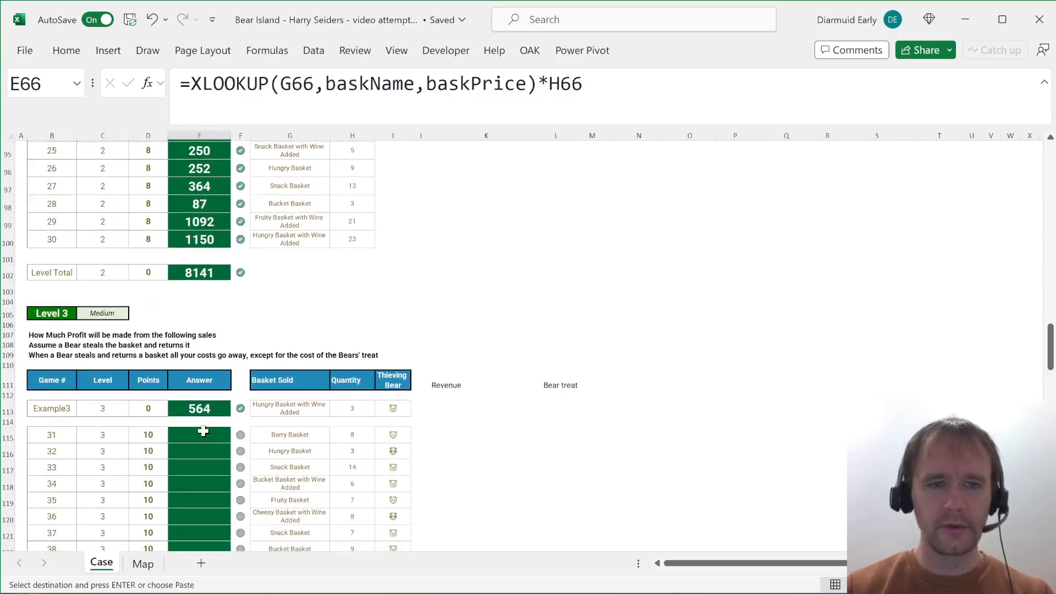
pyautogui.click(203, 431)
pyautogui.hotkey('ctrl', 'v')
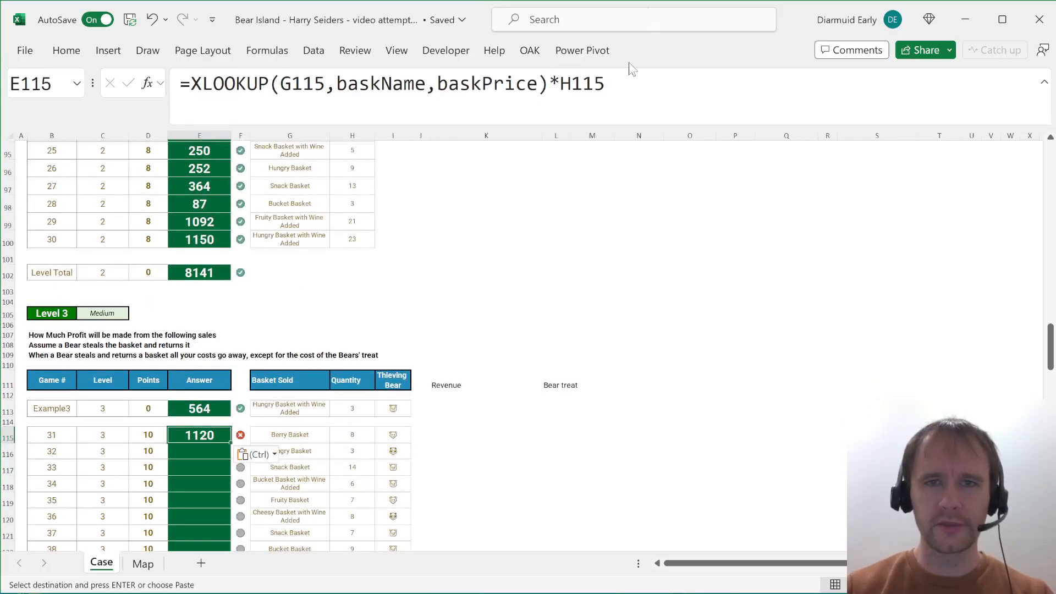
# - Copy the formula text from E115 into K115 with unchanged references, giving =XLOOKUP(G115,baskName,baskPrice)*H115
pyautogui.moveTo(621, 98); pyautogui.dragTo(113, 58)
pyautogui.hotkey('ctrl', 'c')
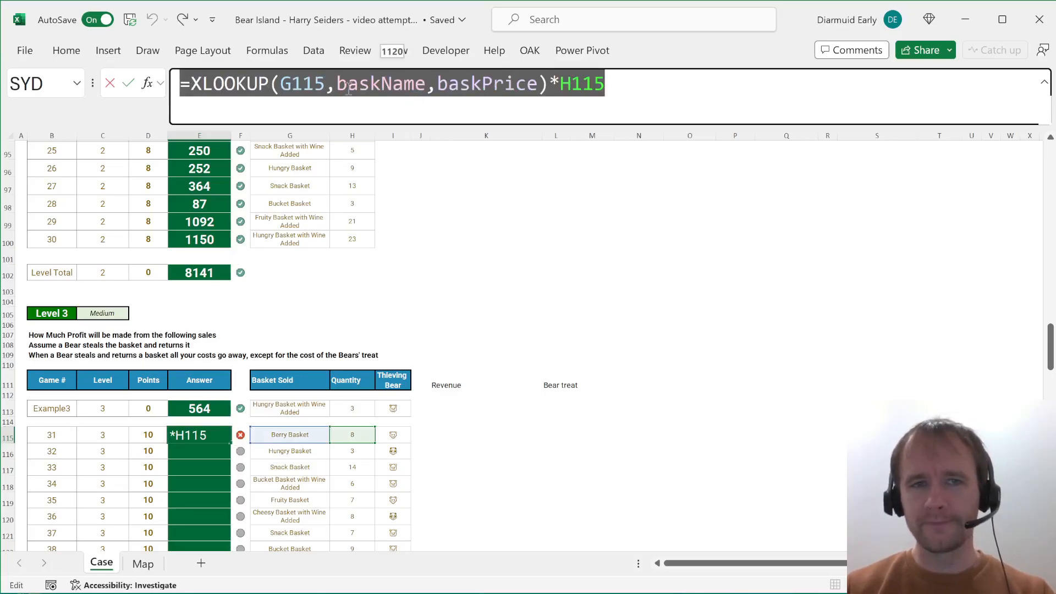
pyautogui.scroll(1, 285, 206)
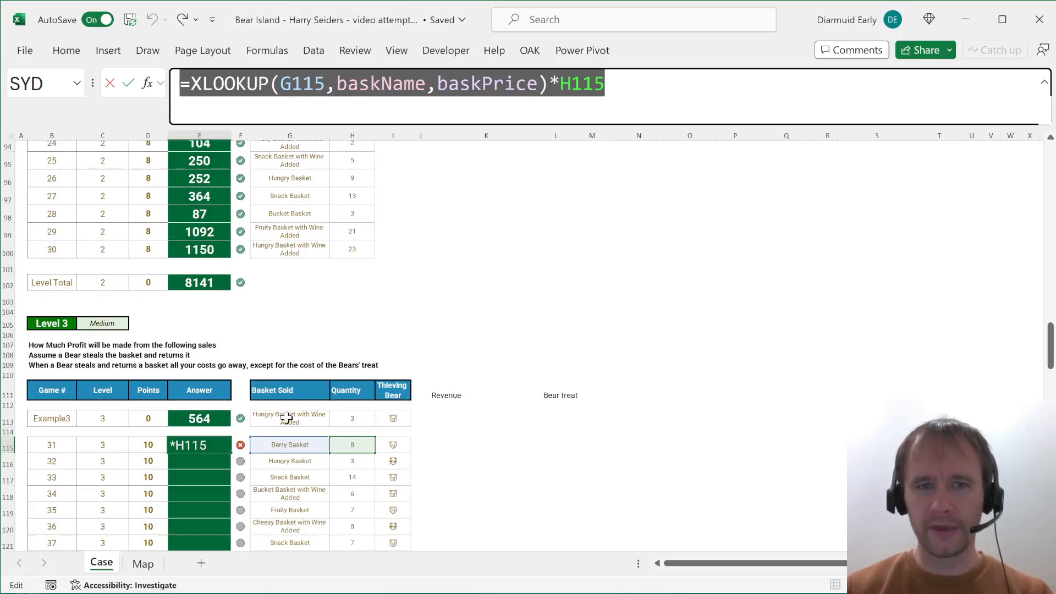
pyautogui.press('Escape')
pyautogui.press('Right')
pyautogui.press('Right')
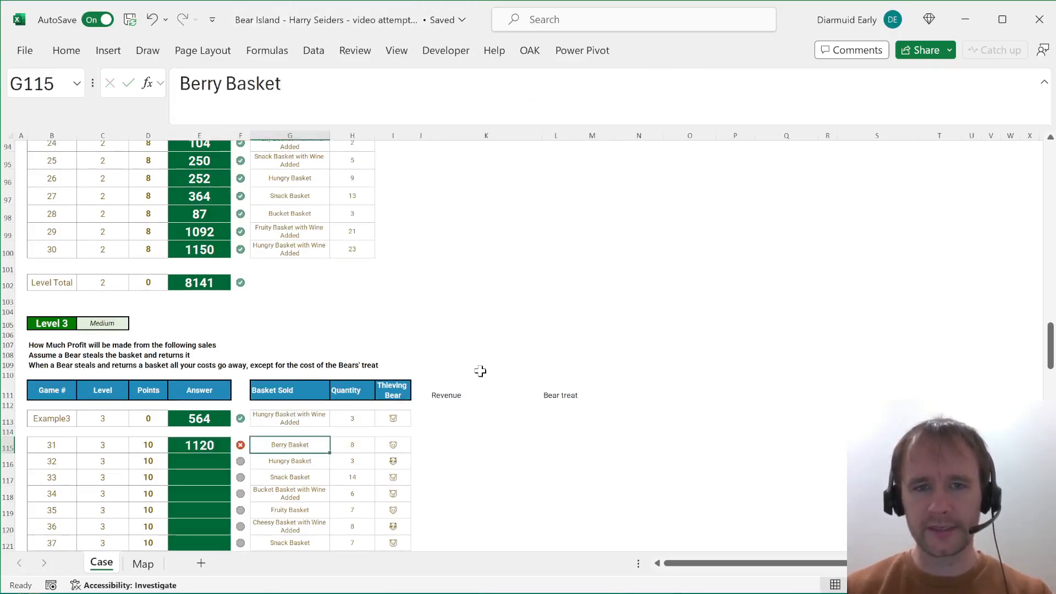
pyautogui.press('Right')
pyautogui.press('Right')
pyautogui.press('Right')
pyautogui.press('Right')
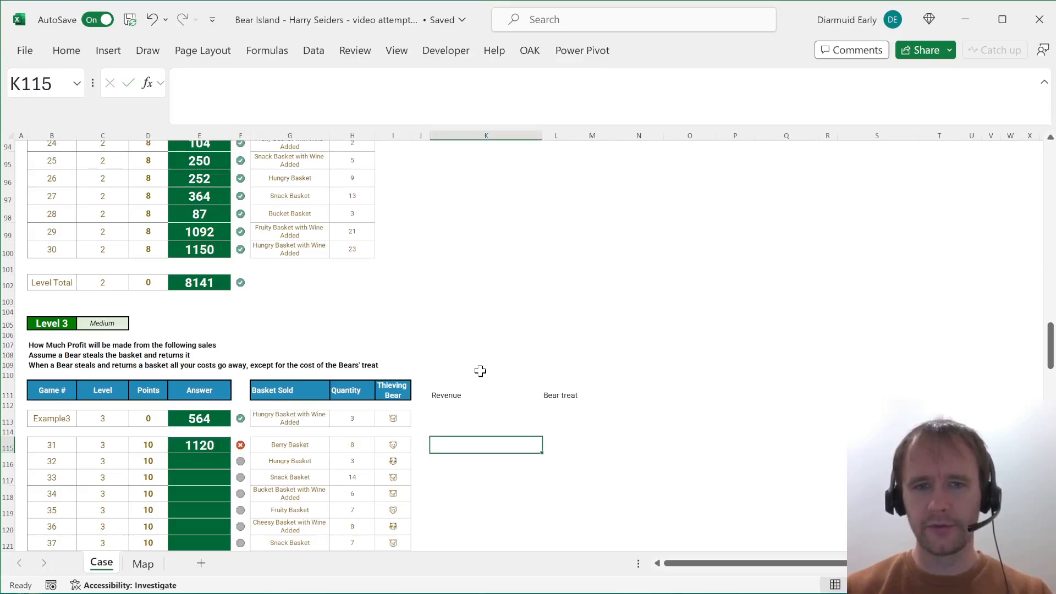
pyautogui.click(390, 102)
pyautogui.hotkey('ctrl', 'v')
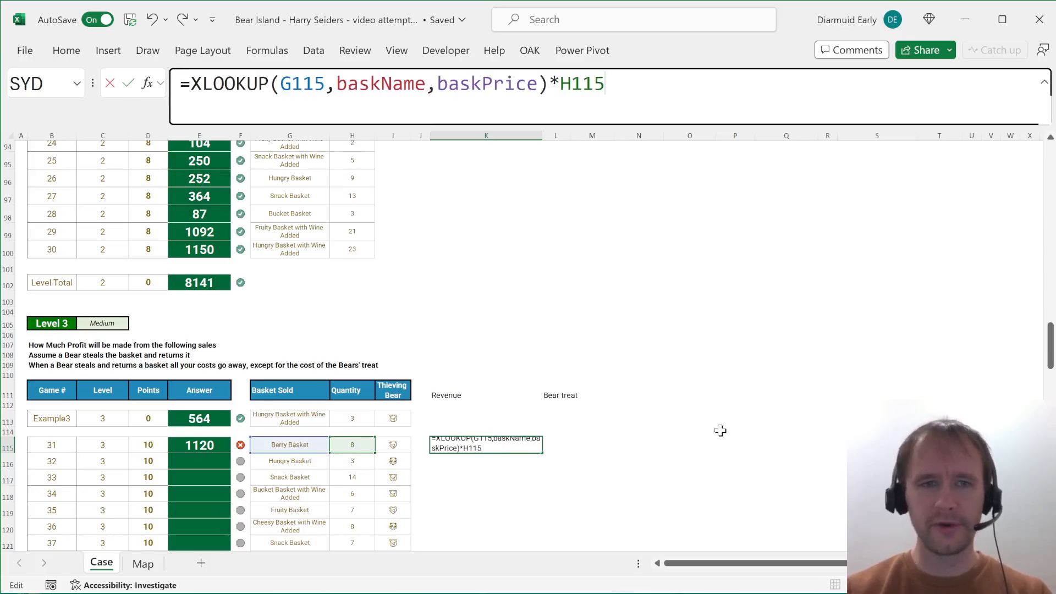
pyautogui.press('Return')
# - Clear the temporary revenue formula from answer cell E115
pyautogui.press('Up')
pyautogui.press('Left')
pyautogui.press('Left')
pyautogui.press('Left')
pyautogui.press('Left')
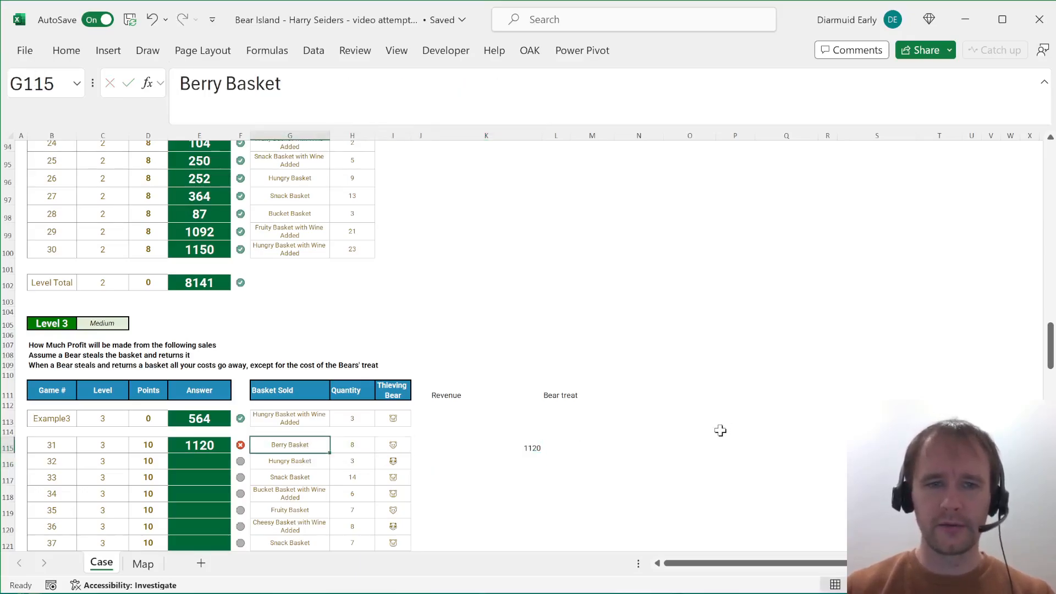
pyautogui.press('Left')
pyautogui.press('Left')
pyautogui.press('Delete')
# - Copy the revenue formula from K115 into K113 for the Example3 row
pyautogui.press('Right')
pyautogui.press('Right')
pyautogui.press('Right')
pyautogui.press('Right')
pyautogui.press('Right')
pyautogui.press('Right')
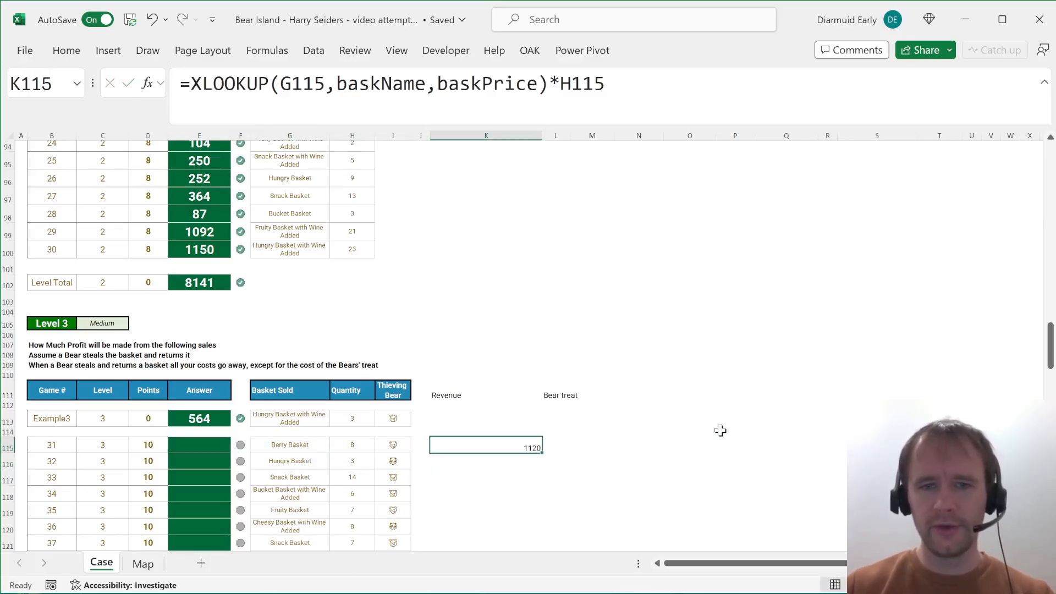
pyautogui.hotkey('ctrl', 'c')
pyautogui.press('Up')
pyautogui.press('Up')
pyautogui.hotkey('ctrl', 'v')
# - Extend the revenue formula in the Revenue column through K134 to cover games 31 to 50
pyautogui.press('Down')
pyautogui.press('Down')
pyautogui.press('Down')
pyautogui.press('Left')
pyautogui.press('Left')
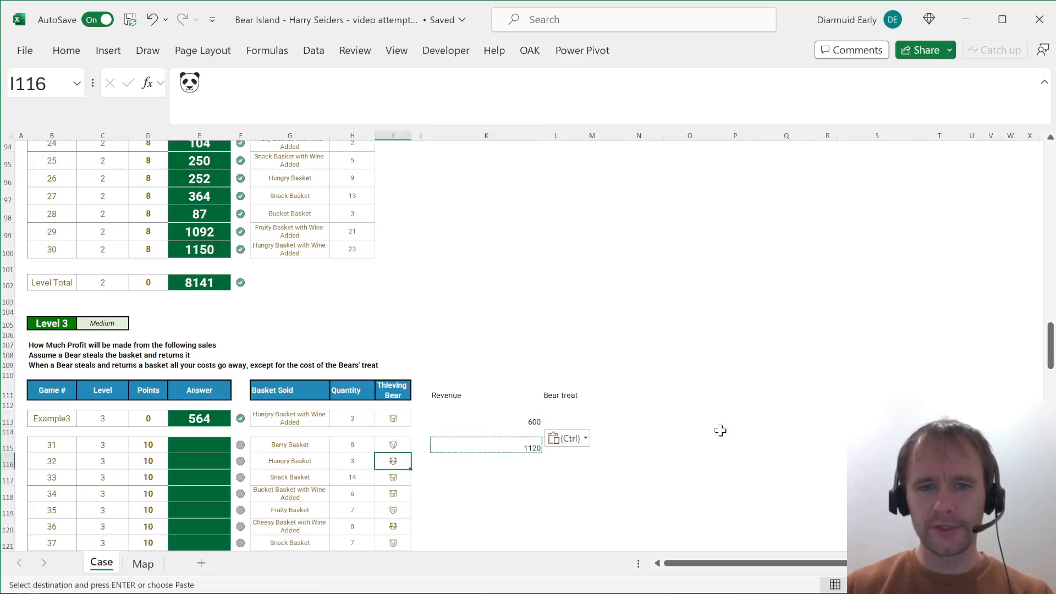
pyautogui.hotkey('ctrl', 'Down')
pyautogui.press('Right')
pyautogui.press('Right')
pyautogui.hotkey('ctrl', 'shift', 'Up')
pyautogui.press('Return')
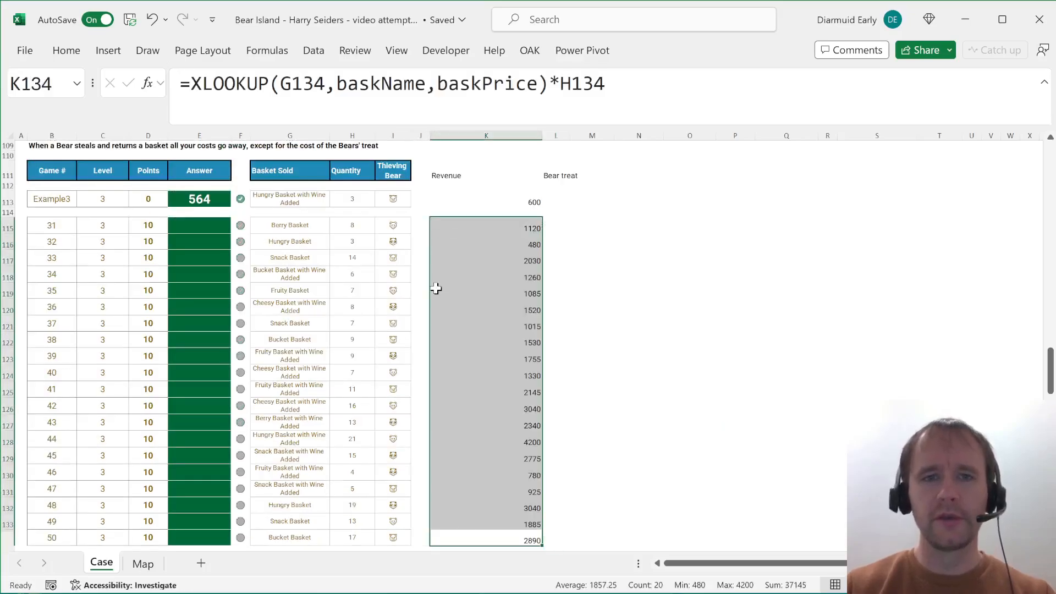
# - Copy the thieving bear symbol from I113 and open a Find search from the start of the Case sheet
pyautogui.click(395, 201)
pyautogui.hotkey('ctrl', 'c')
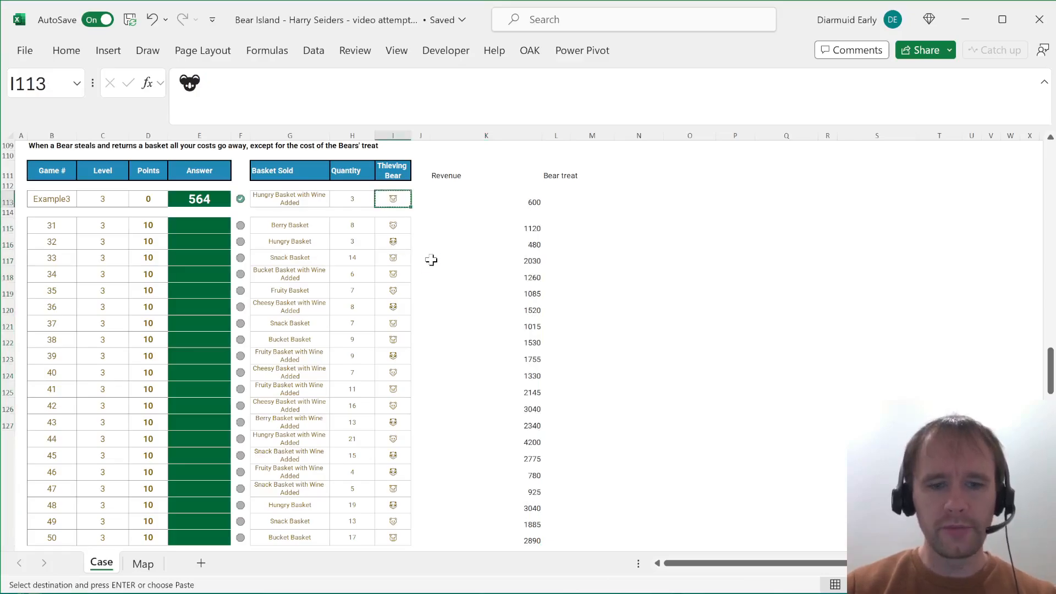
pyautogui.hotkey('ctrl', 'Home')
pyautogui.hotkey('ctrl', 'f')
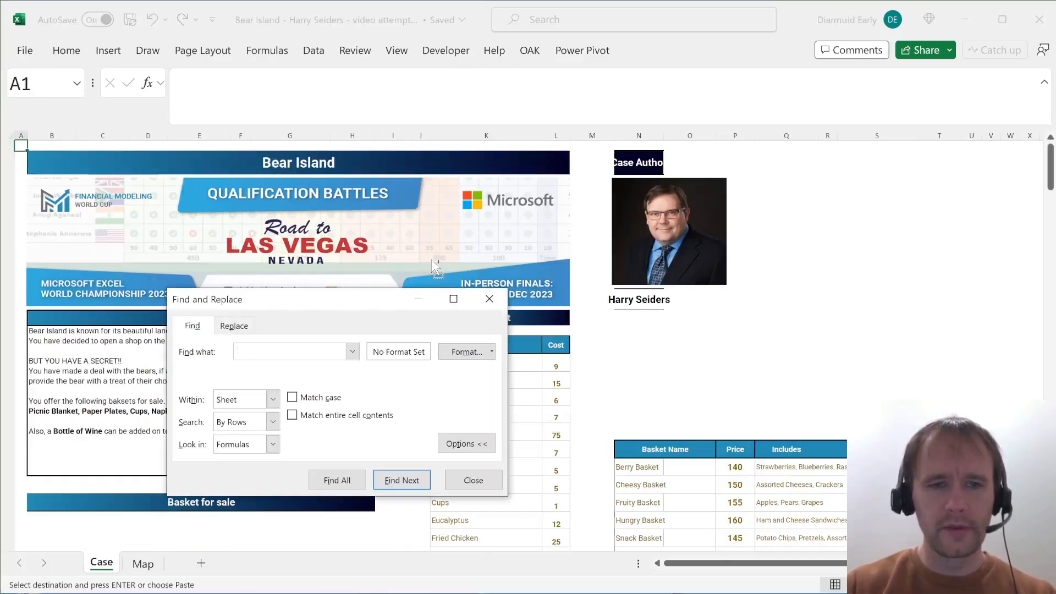
# - Search the Case sheet for the bear symbol and close the search at the Bears on the Island table
pyautogui.press('Return')
pyautogui.press('Escape')
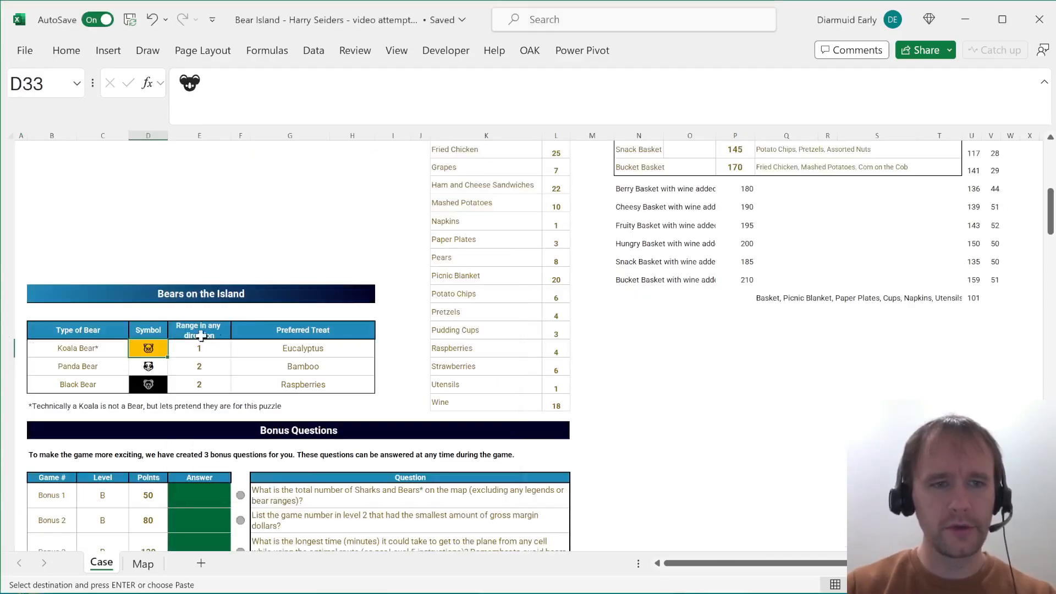
pyautogui.click(269, 349)
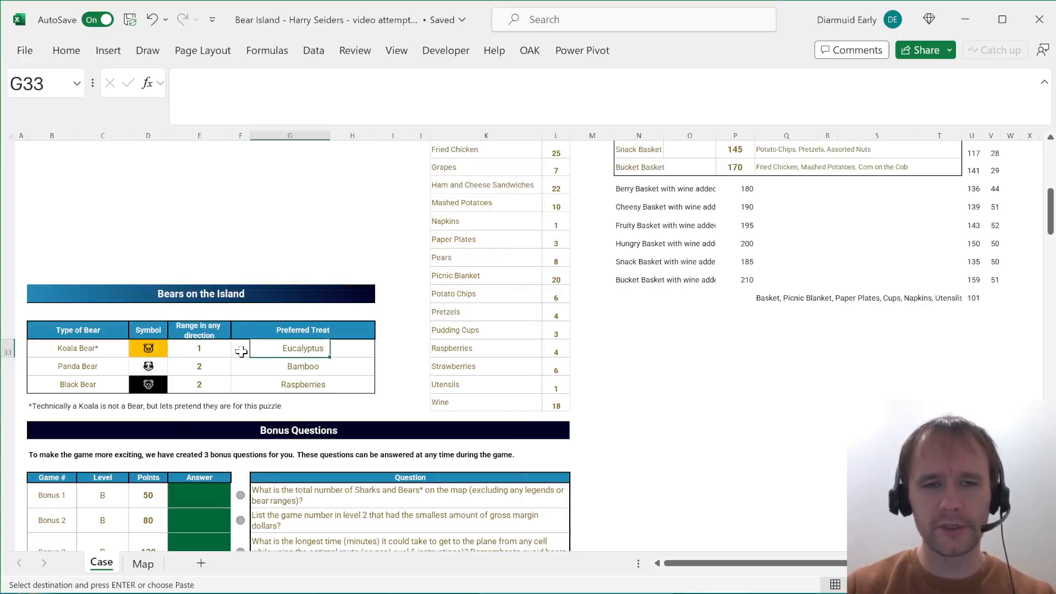
pyautogui.press('Right')
pyautogui.press('Right')
pyautogui.write('=')
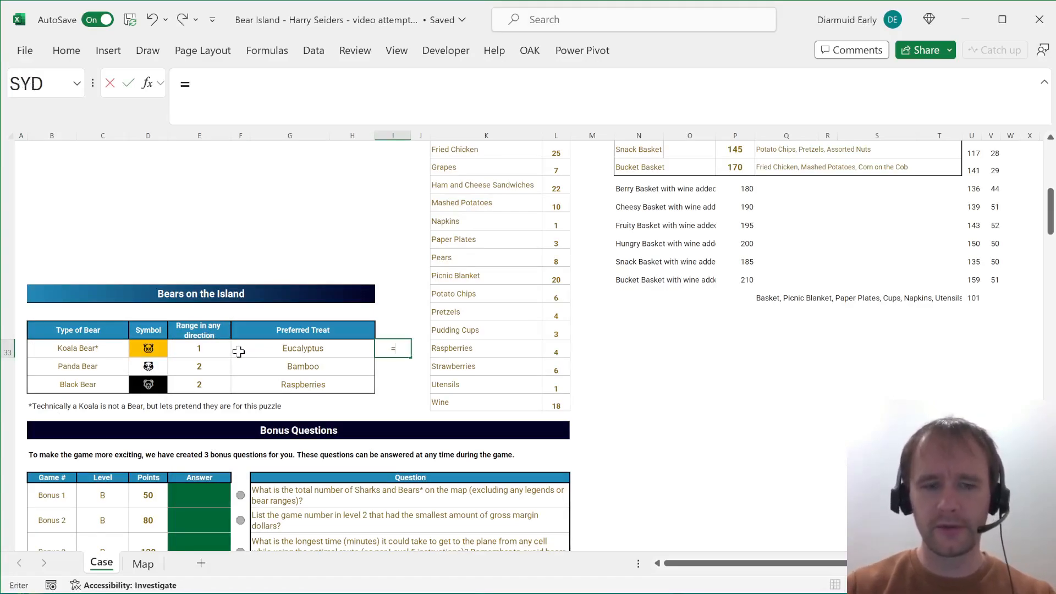
pyautogui.write('xl')
pyautogui.press('Left')
pyautogui.press('Left')
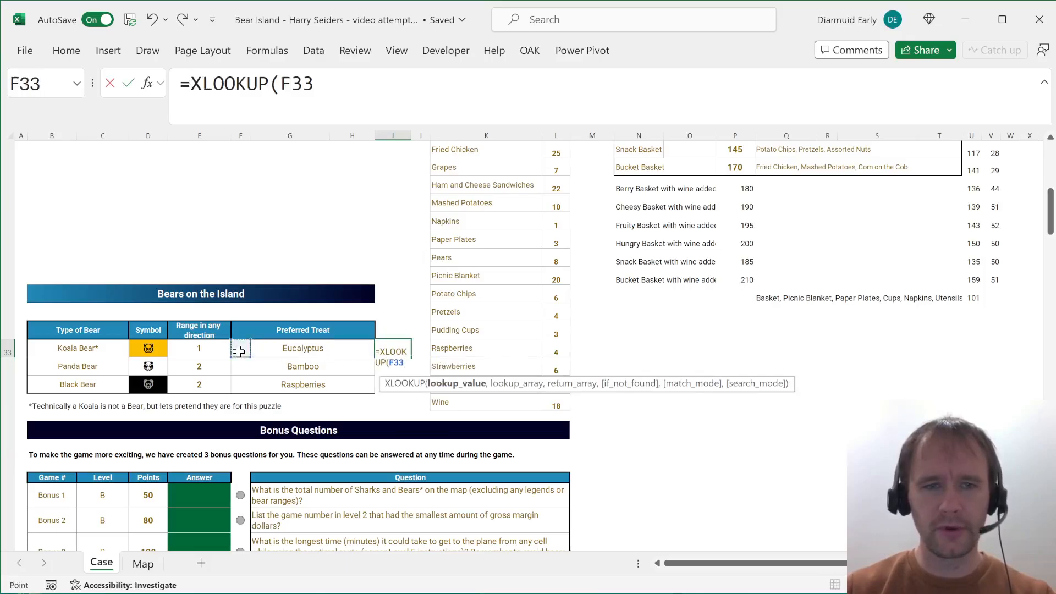
pyautogui.press('Escape')
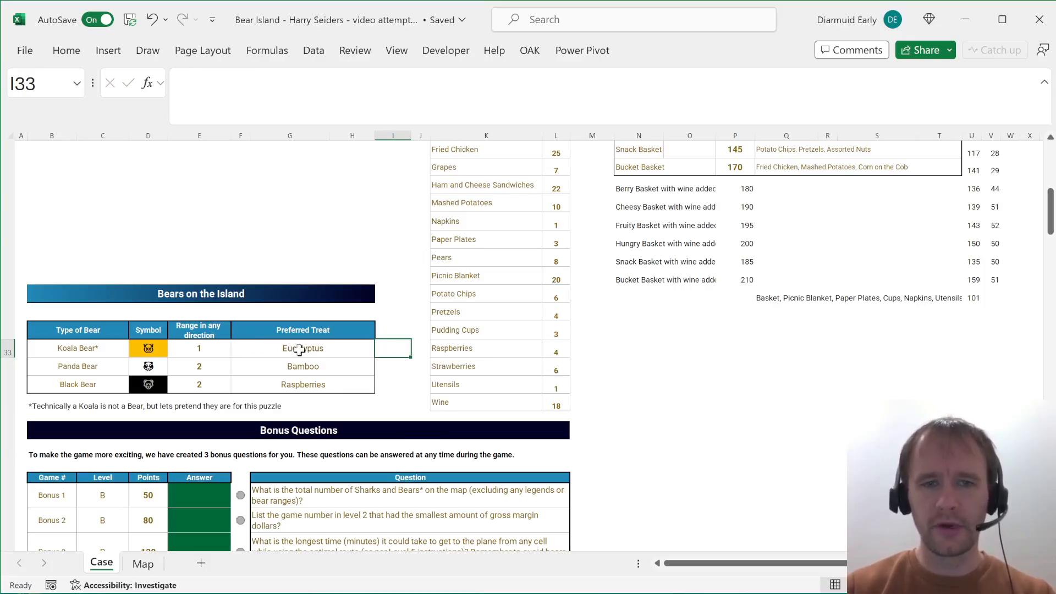
# - Check which cells hold the preferred treat text for the three bears in rows 33 to 35
pyautogui.press('Left')
pyautogui.press('Left')
pyautogui.press('Right')
pyautogui.press('Left')
pyautogui.press('Left')
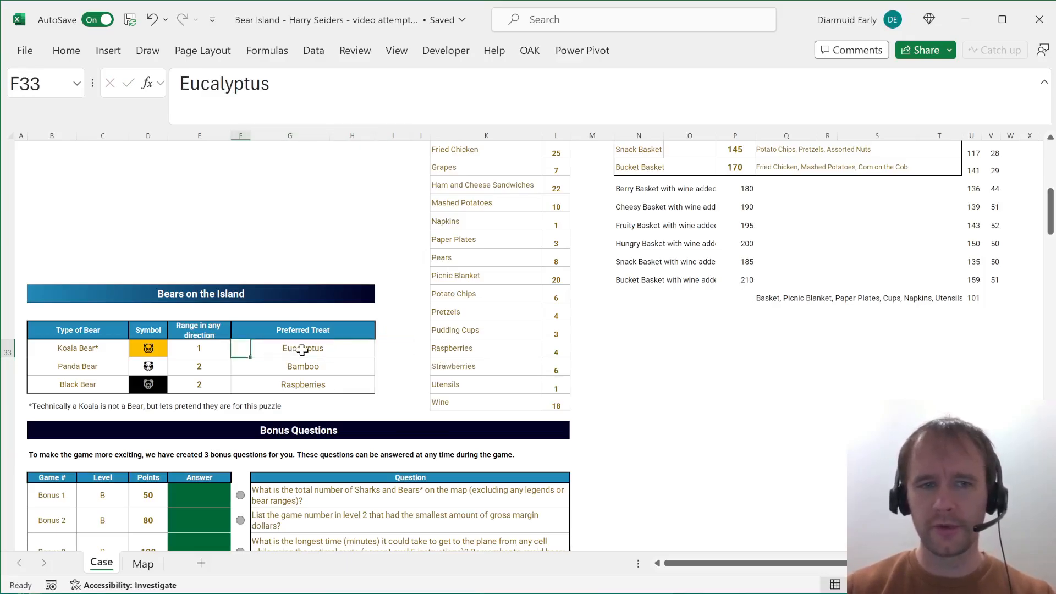
pyautogui.hotkey('shift', 'Down')
pyautogui.hotkey('shift', 'Down')
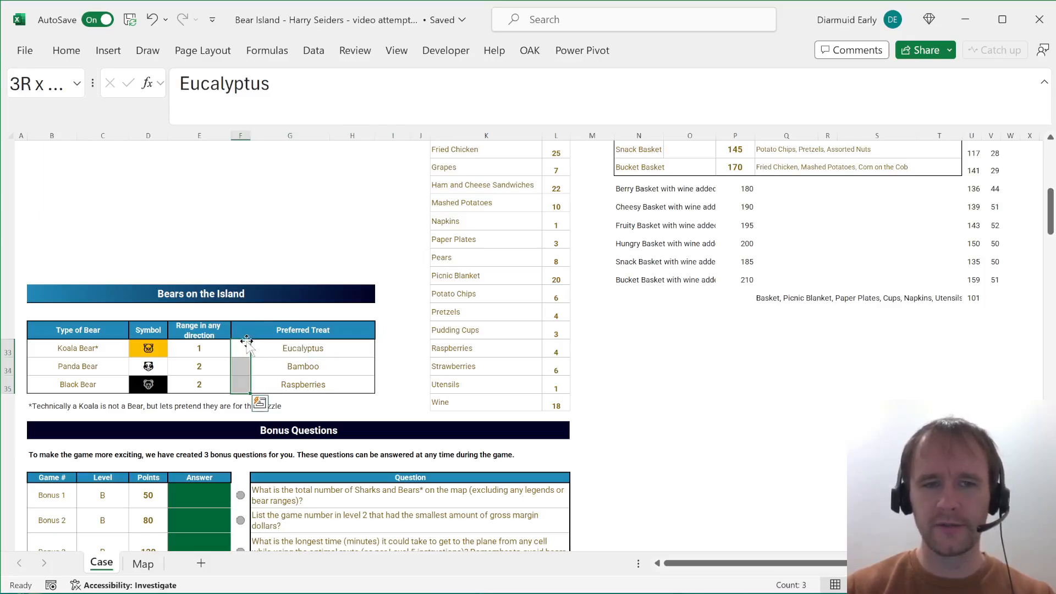
# - Start an XLOOKUP formula in I33, beside the koala bear's treat, with F33 as the lookup value
pyautogui.click(384, 354)
pyautogui.write('=xl')
pyautogui.press('Tab')
pyautogui.press('Left')
pyautogui.press('Left')
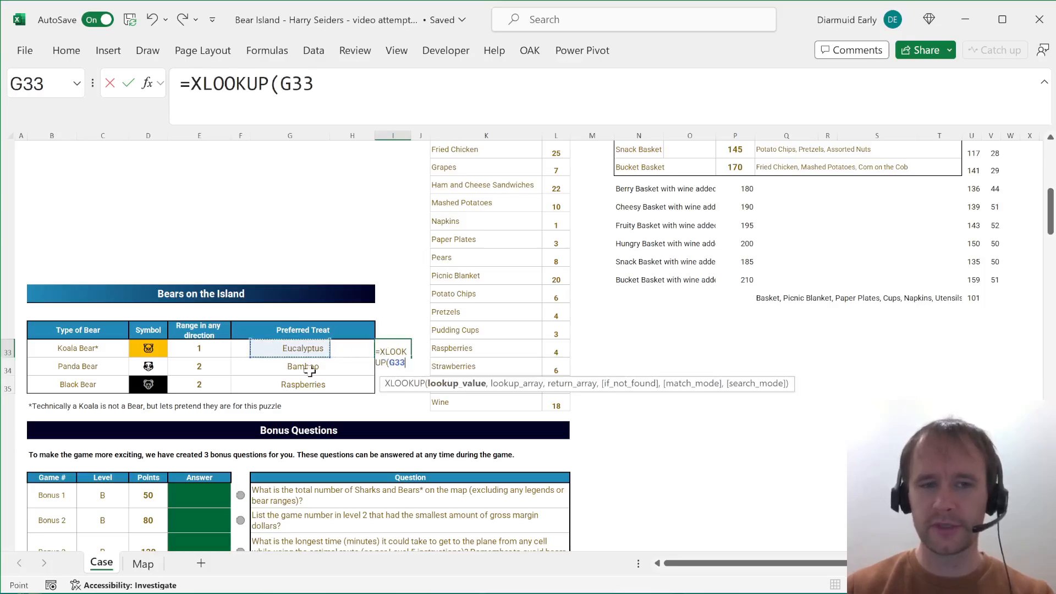
pyautogui.press('Left')
pyautogui.write(',')
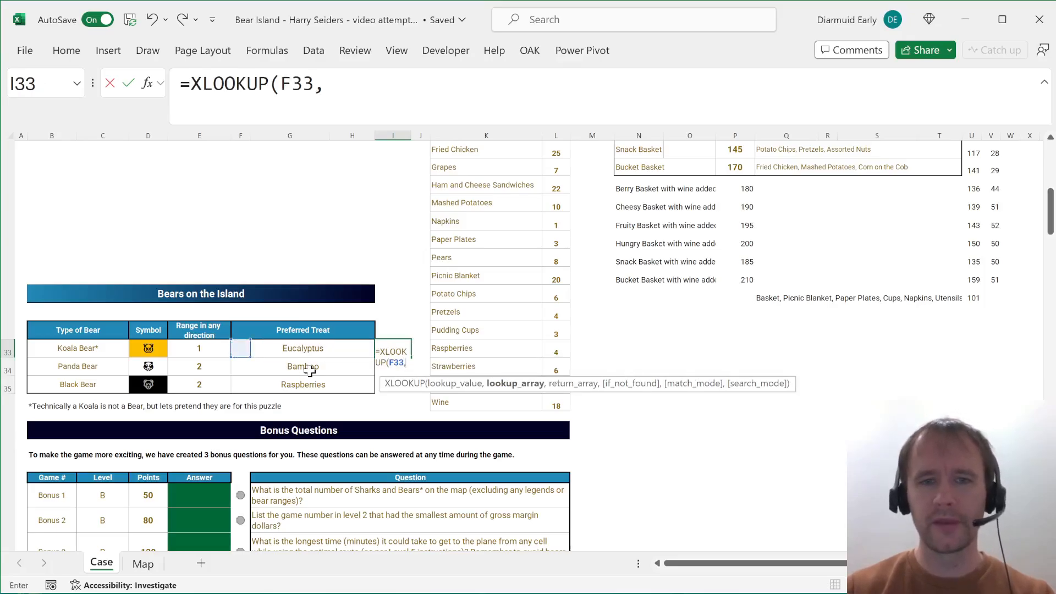
# - Set the formula's lookup array to the item names in the absolute range $K$12:$K$36
pyautogui.click(450, 232)
pyautogui.hotkey('ctrl', 'Up')
pyautogui.press('Down')
pyautogui.hotkey('ctrl', 'shift', 'Down')
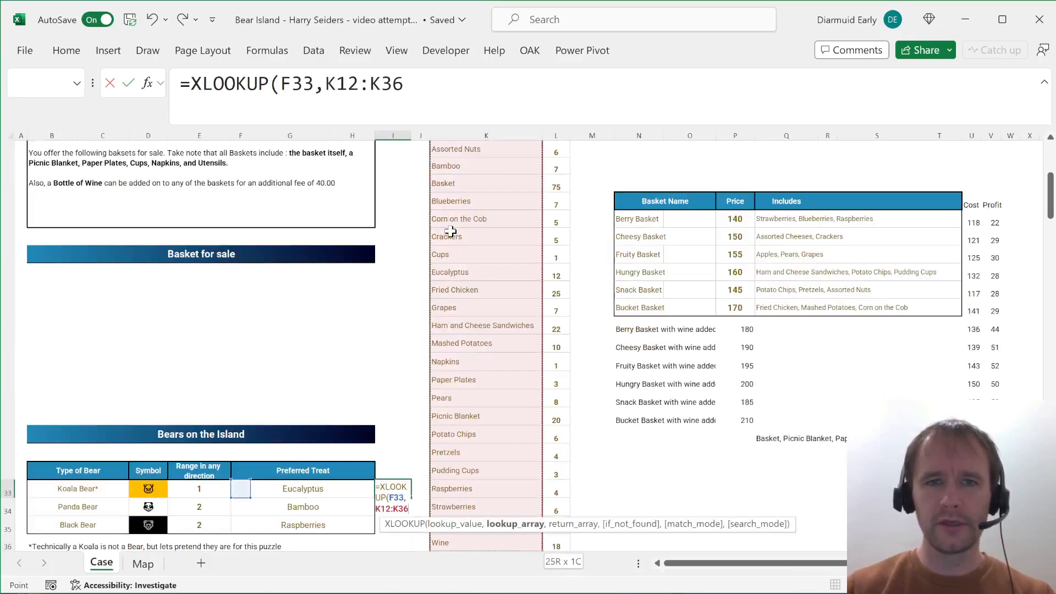
pyautogui.press('F4')
pyautogui.write(',')
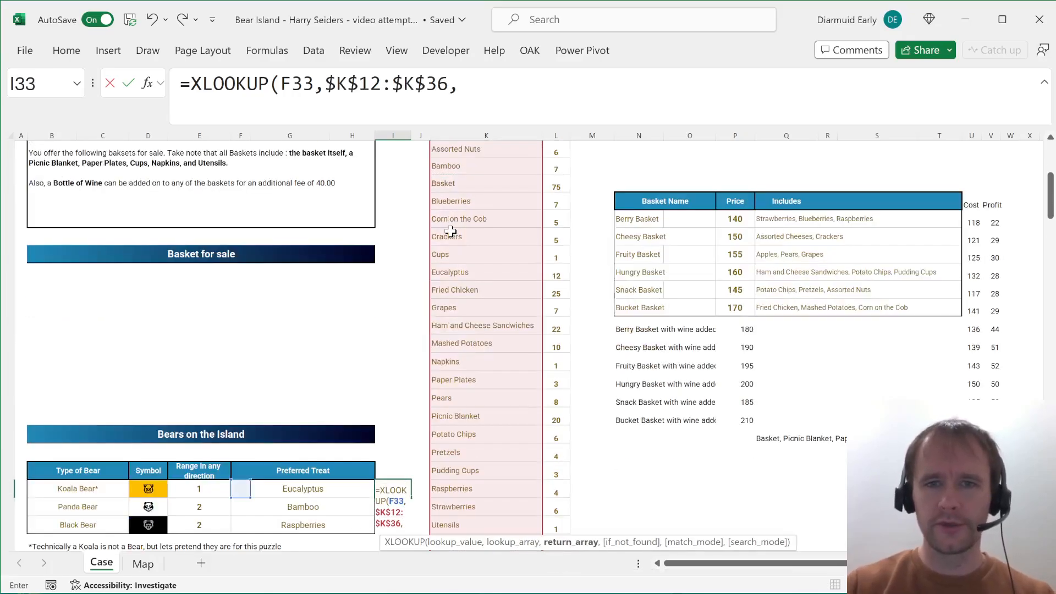
# - Set the return array to the item costs in $L$12:$L$36 and complete the XLOOKUP formula in I33
pyautogui.click(560, 253)
pyautogui.hotkey('ctrl', 'Up')
pyautogui.press('Down')
pyautogui.hotkey('ctrl', 'shift', 'Down')
pyautogui.press('F4')
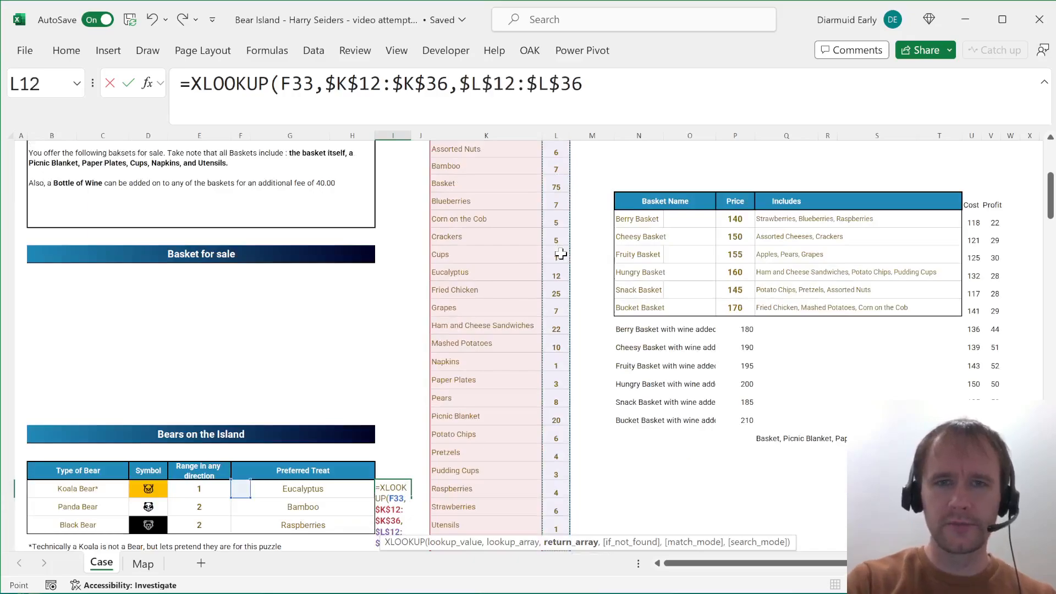
pyautogui.press('Return')
pyautogui.press('Up')
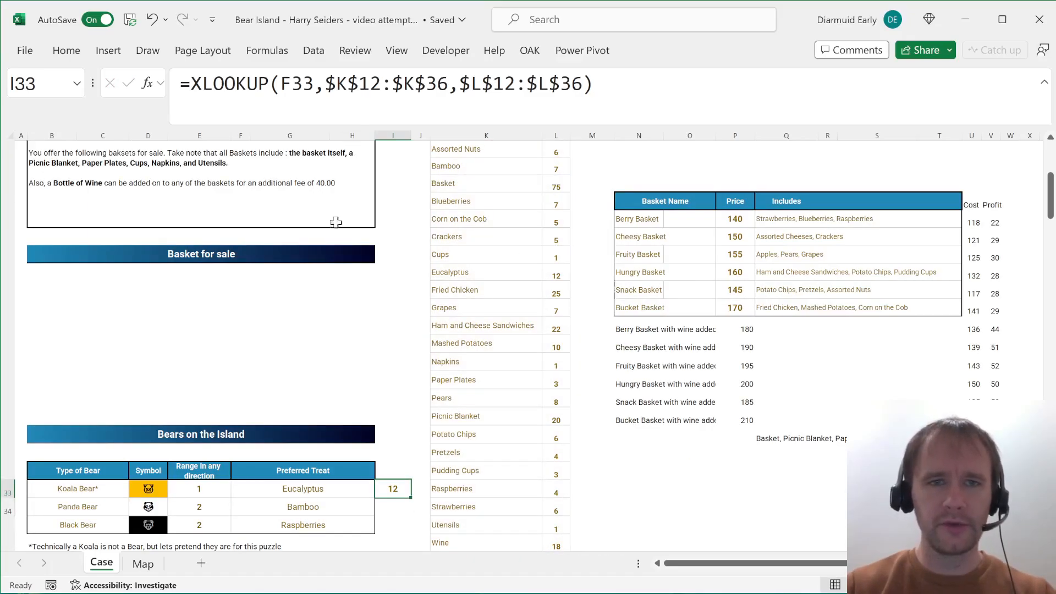
# - Extend the lookup value in the I33 formula to F33:F35 so it covers all three bears' treats
pyautogui.click(306, 103)
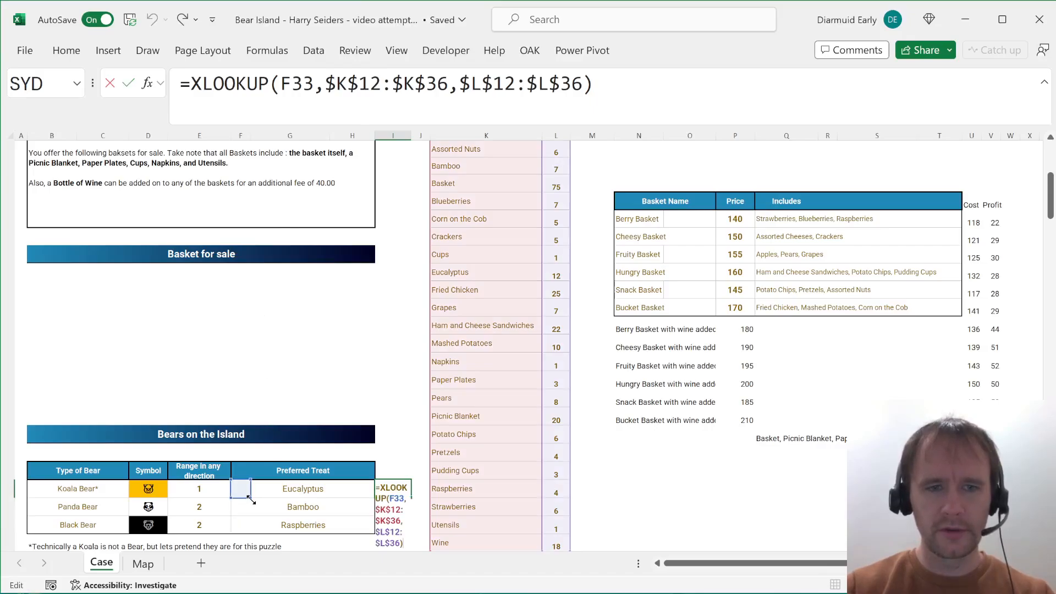
pyautogui.moveTo(251, 499); pyautogui.dragTo(252, 532)
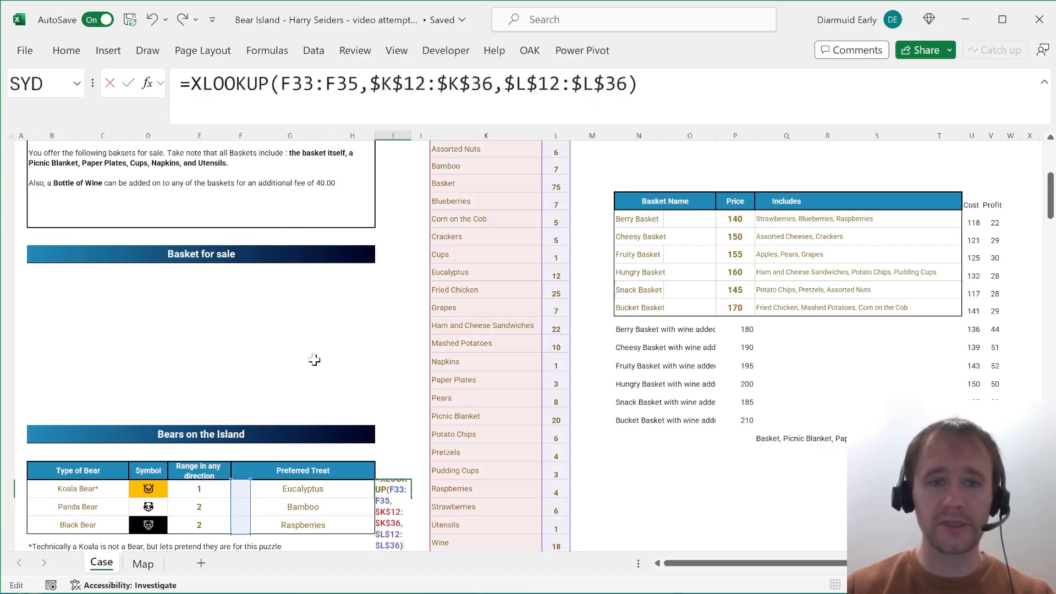
pyautogui.press('Return')
pyautogui.press('Up')
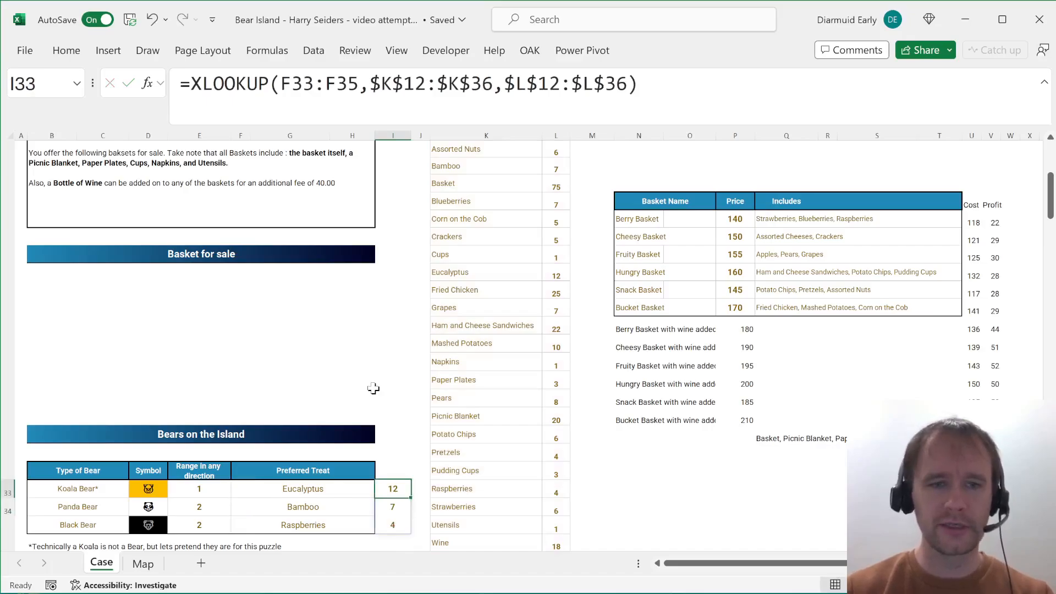
# - Name the bear symbol cells D33:D35 bearSym
pyautogui.scroll(-3, 372, 389)
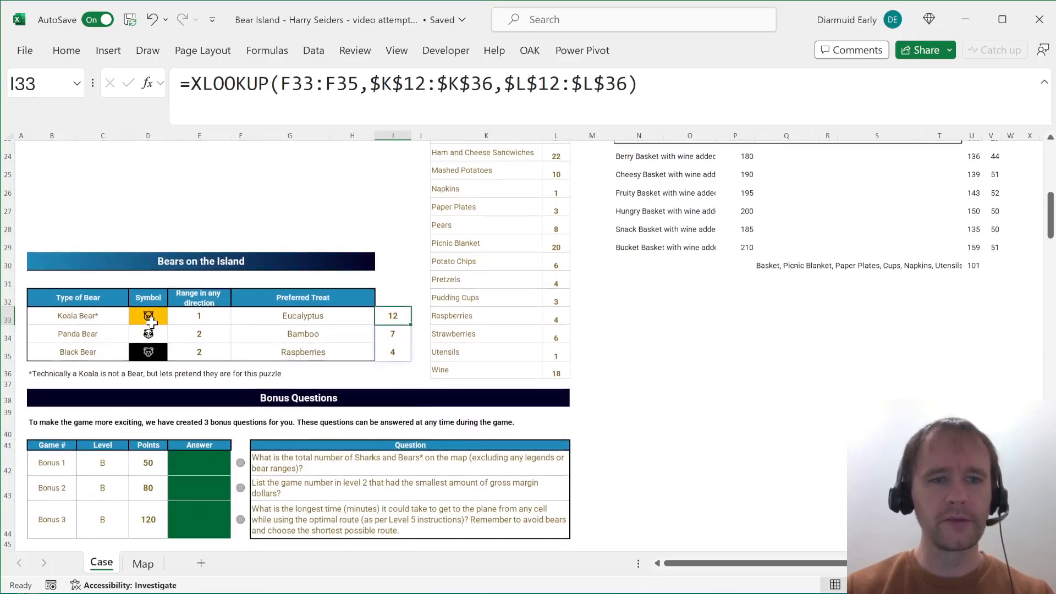
pyautogui.moveTo(149, 320); pyautogui.dragTo(166, 360)
pyautogui.click(43, 83)
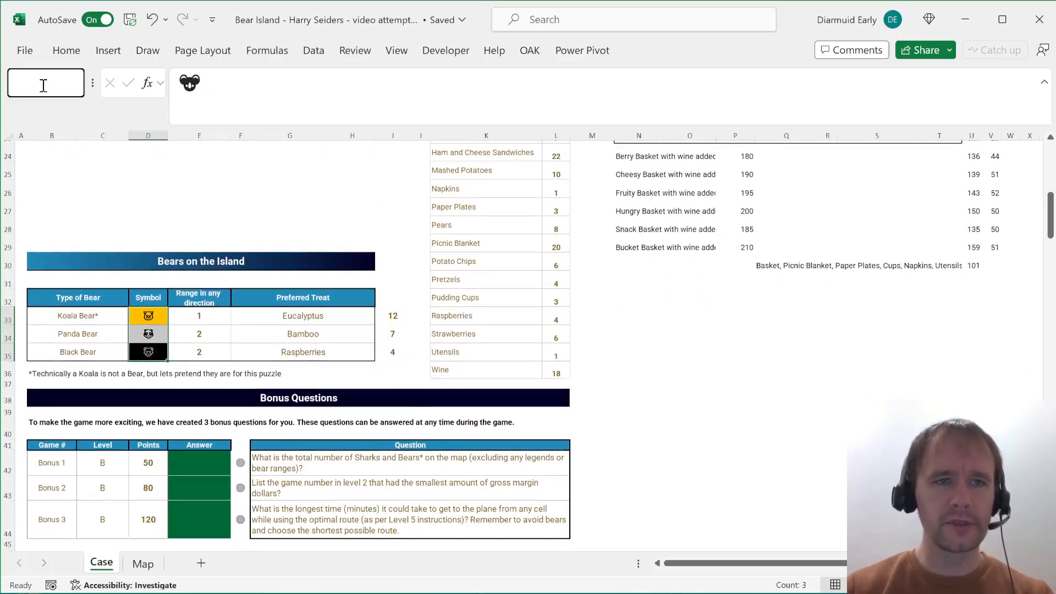
pyautogui.write('bear')
pyautogui.write('Sym')
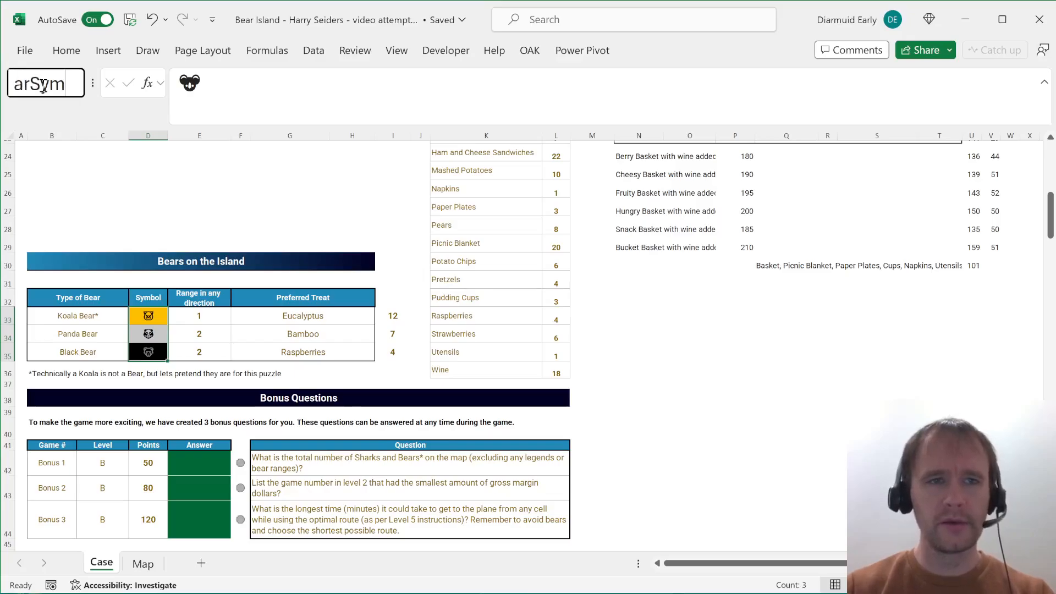
pyautogui.press('Return')
# - Name the treat cost cells I33:I35 bearCost
pyautogui.press('Right')
pyautogui.press('Right')
pyautogui.press('Right')
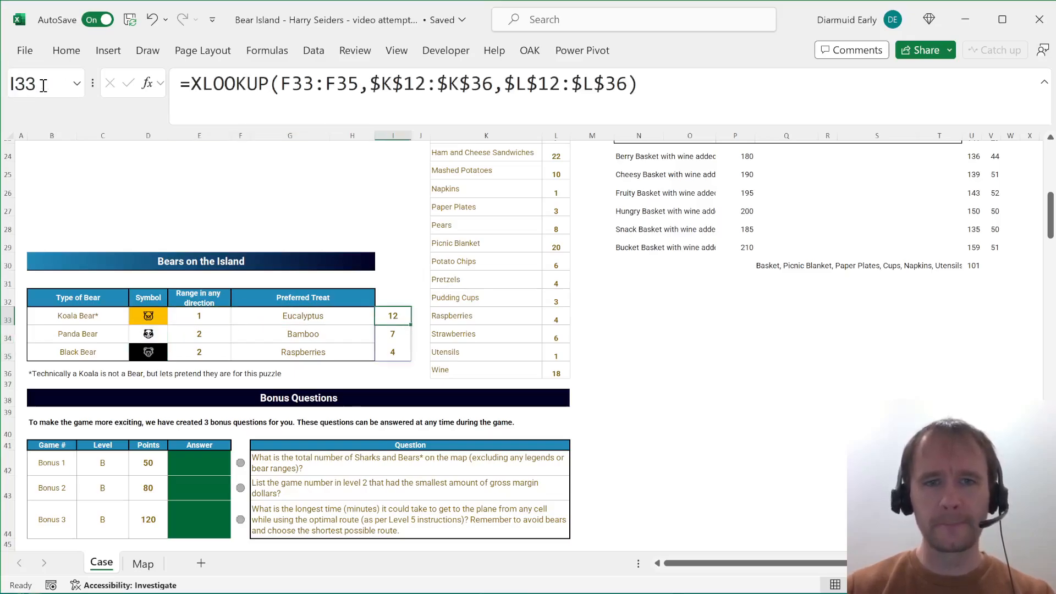
pyautogui.hotkey('shift', 'Down')
pyautogui.hotkey('shift', 'Down')
pyautogui.click(43, 85)
pyautogui.write('b')
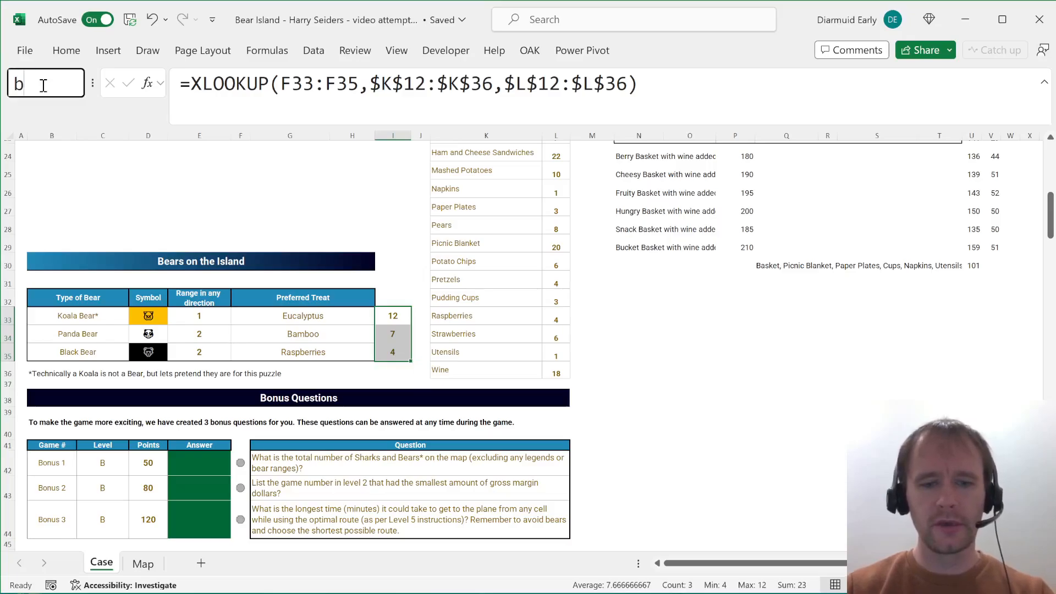
pyautogui.write('earCost')
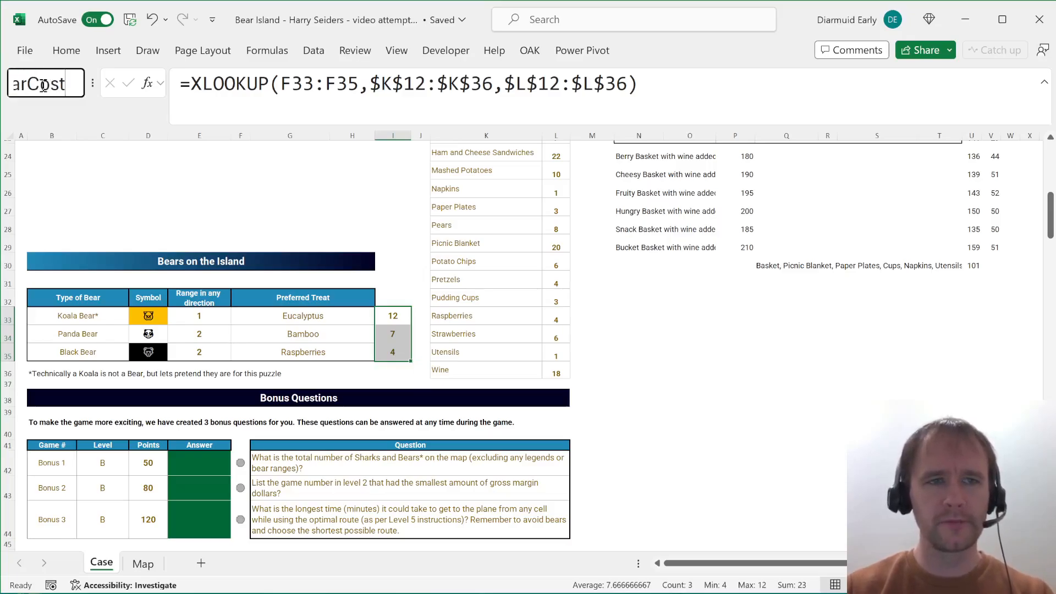
pyautogui.press('Return')
# - In Level 3's Bear treat cell L113, start an XLOOKUP of the thieving bear I113 in bearSym
pyautogui.scroll(-20, 405, 397)
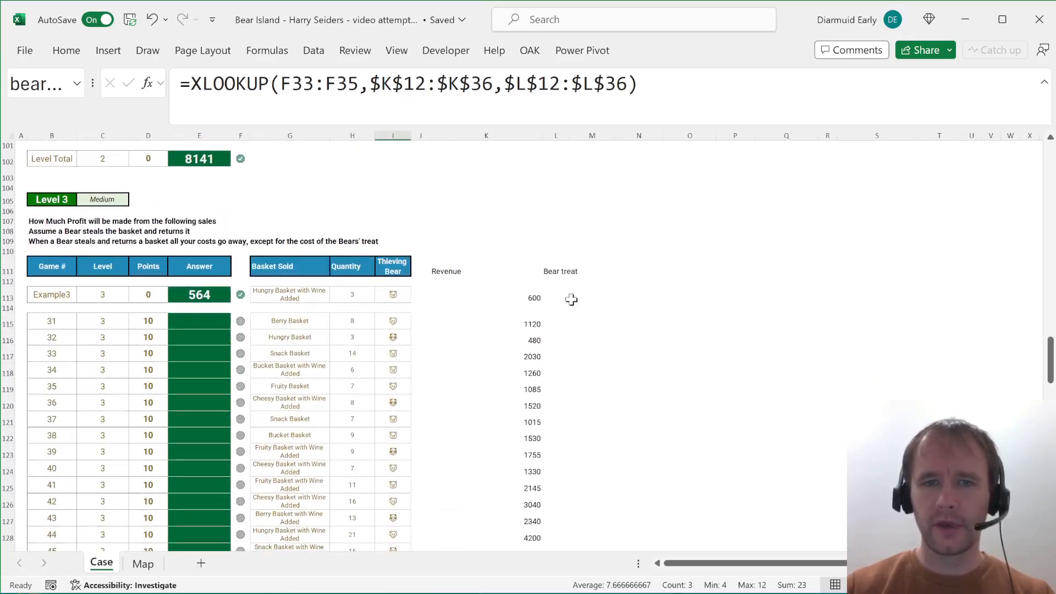
pyautogui.click(561, 309)
pyautogui.press('Up')
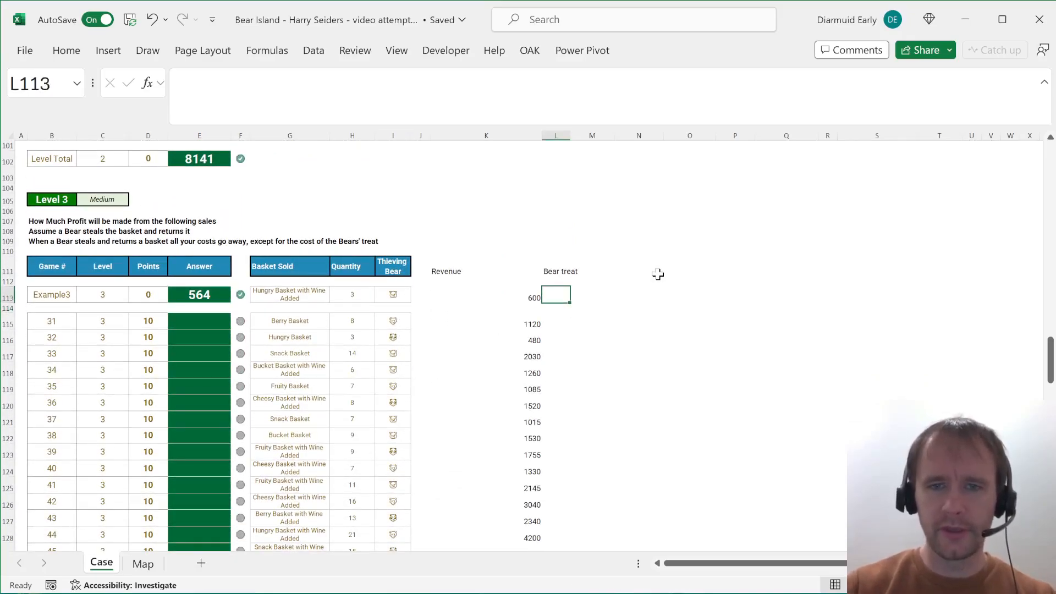
pyautogui.write('=xl')
pyautogui.press('Tab')
pyautogui.press('Left')
pyautogui.press('Left')
pyautogui.press('Left')
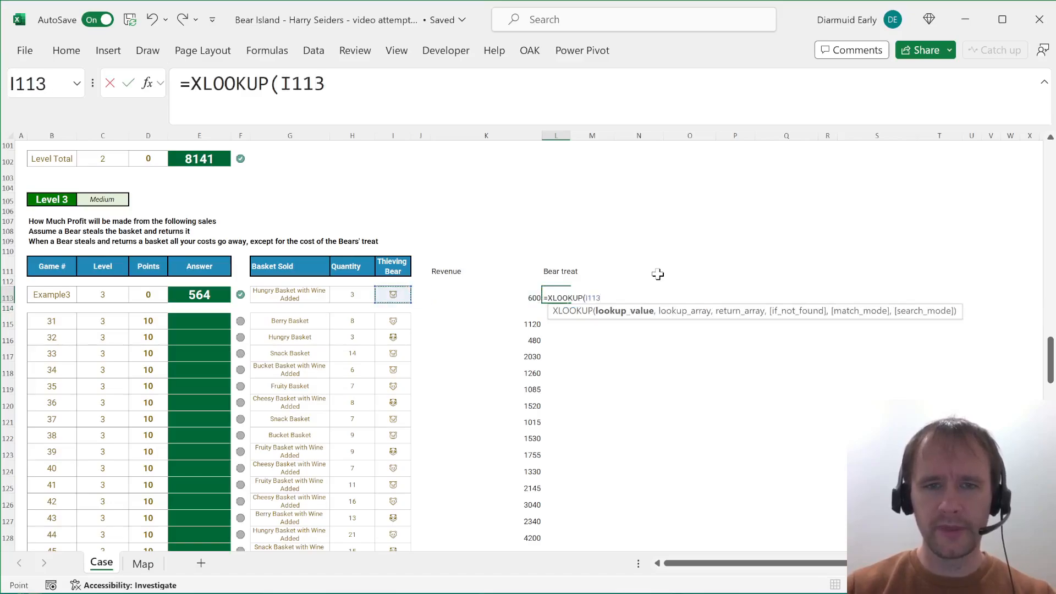
pyautogui.write(',bear')
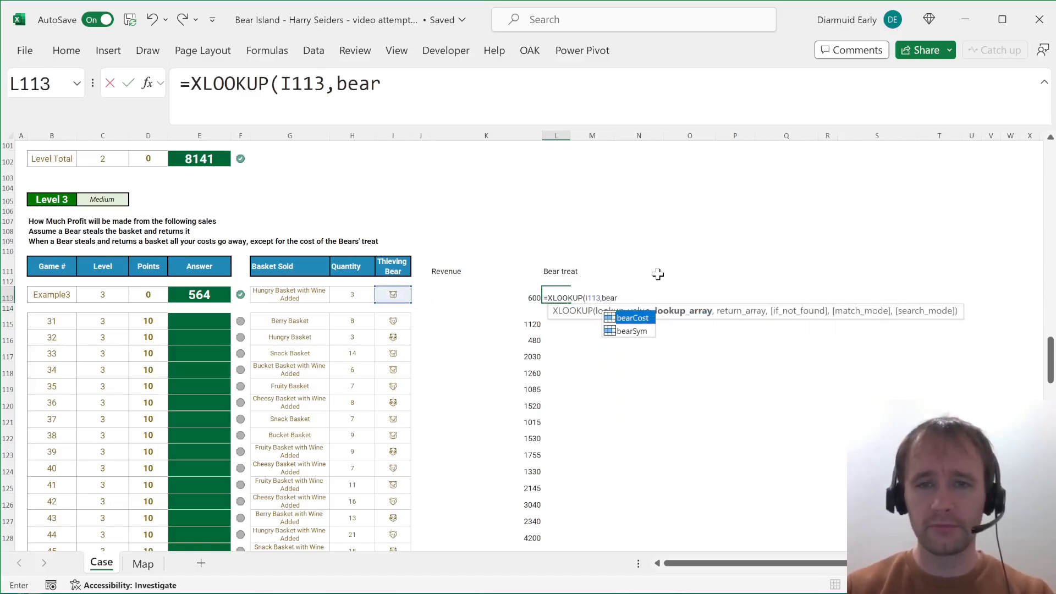
pyautogui.press('Down')
pyautogui.press('Tab')
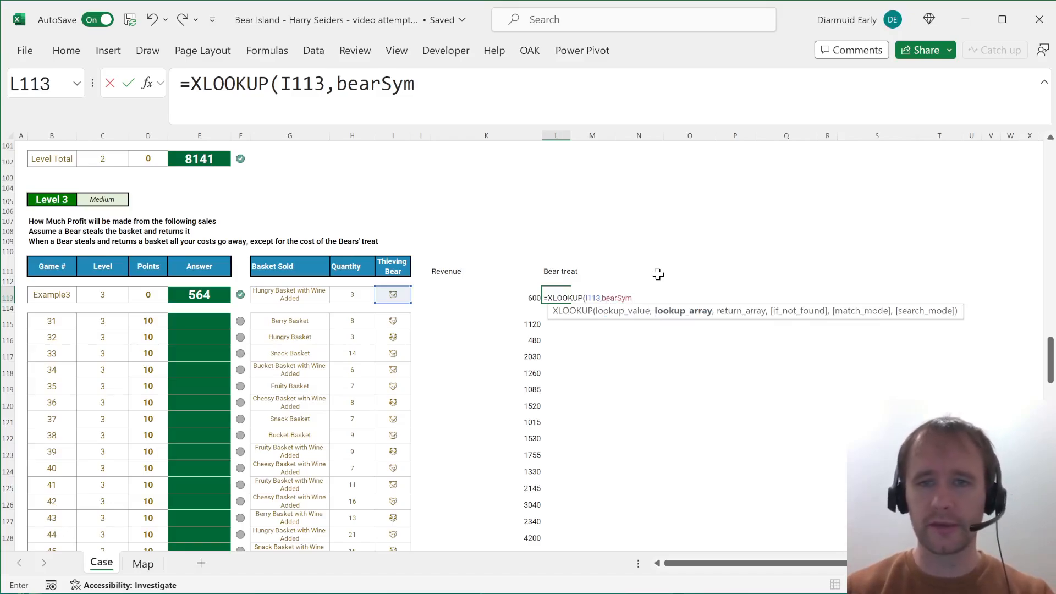
# - Return bearCost from the lookup in L113, multiply it by the quantity in H113, and complete the formula
pyautogui.write(',bea')
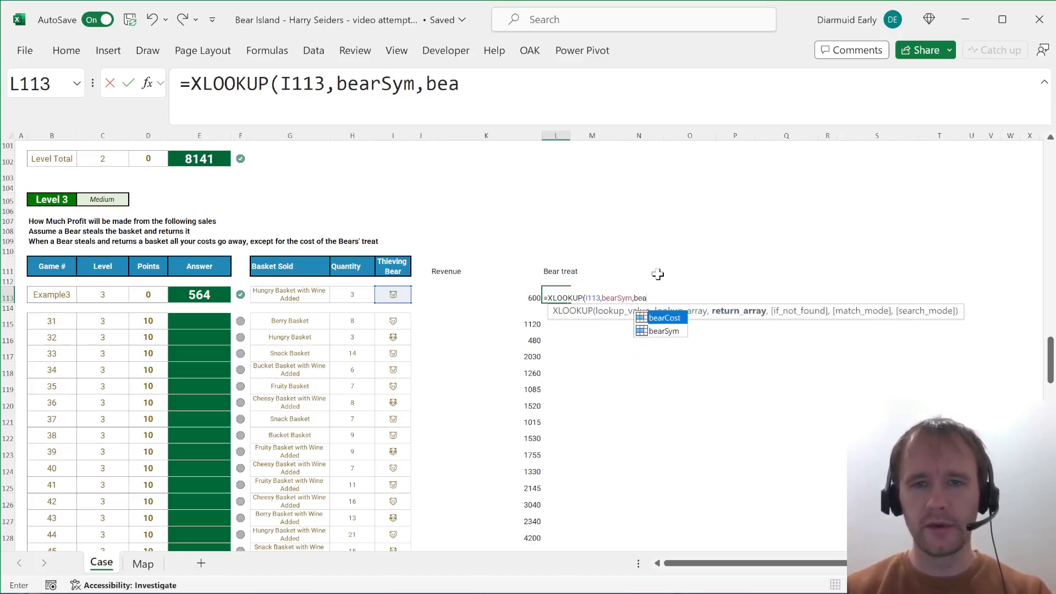
pyautogui.press('Tab')
pyautogui.write(')*')
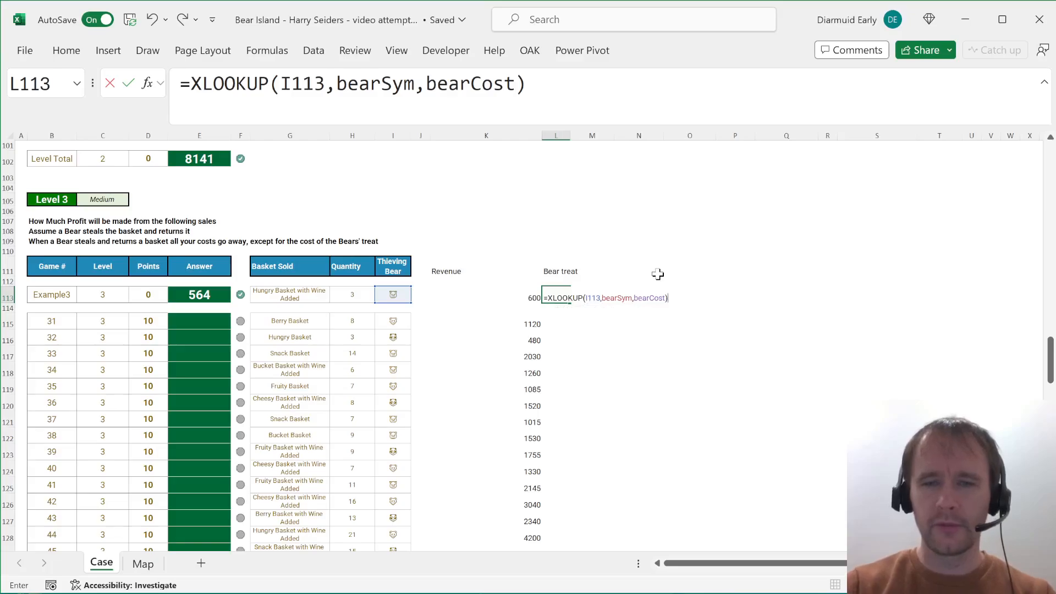
pyautogui.click(350, 293)
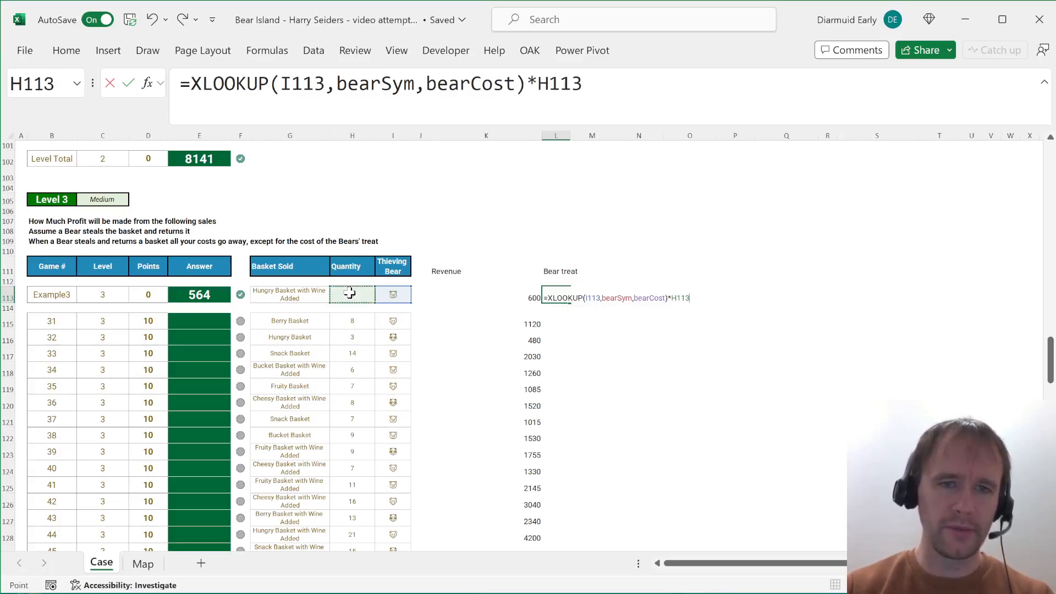
pyautogui.press('Return')
pyautogui.press('Up')
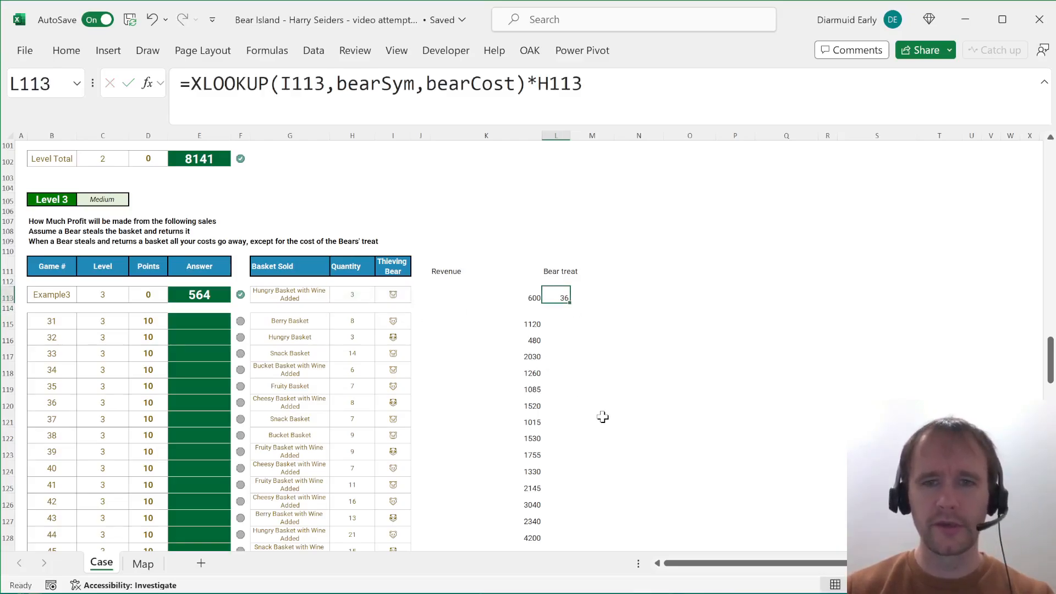
# - Copy the Bear treat formula from L113 to games 31 to 50 in L115:L134
pyautogui.hotkey('ctrl', 'c')
pyautogui.press('Down')
pyautogui.press('Down')
pyautogui.hotkey('ctrl', 'v')
pyautogui.press('Left')
pyautogui.hotkey('ctrl', 'Down')
pyautogui.press('Right')
pyautogui.hotkey('ctrl', 'shift', 'Up')
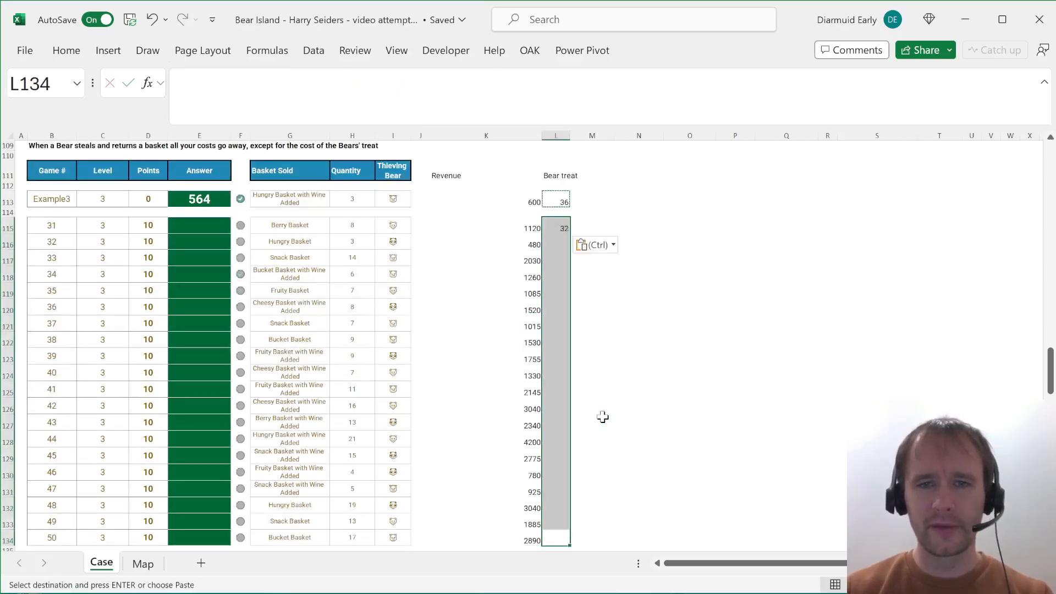
pyautogui.press('Return')
pyautogui.press('Return')
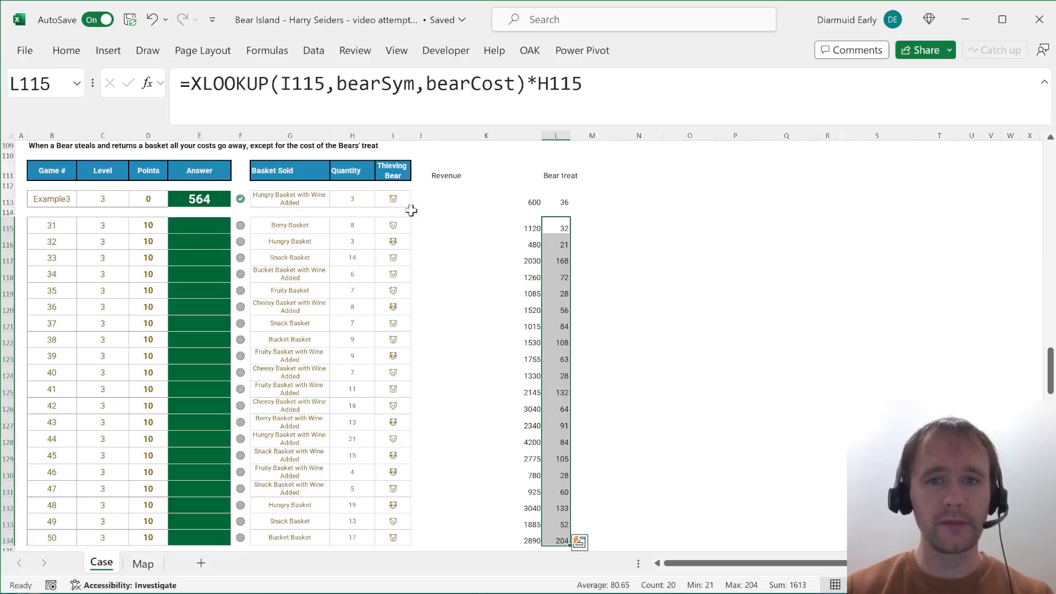
# - Check the revenue formula, bear treat cost and given answer for Example3 in row 113
pyautogui.click(510, 202)
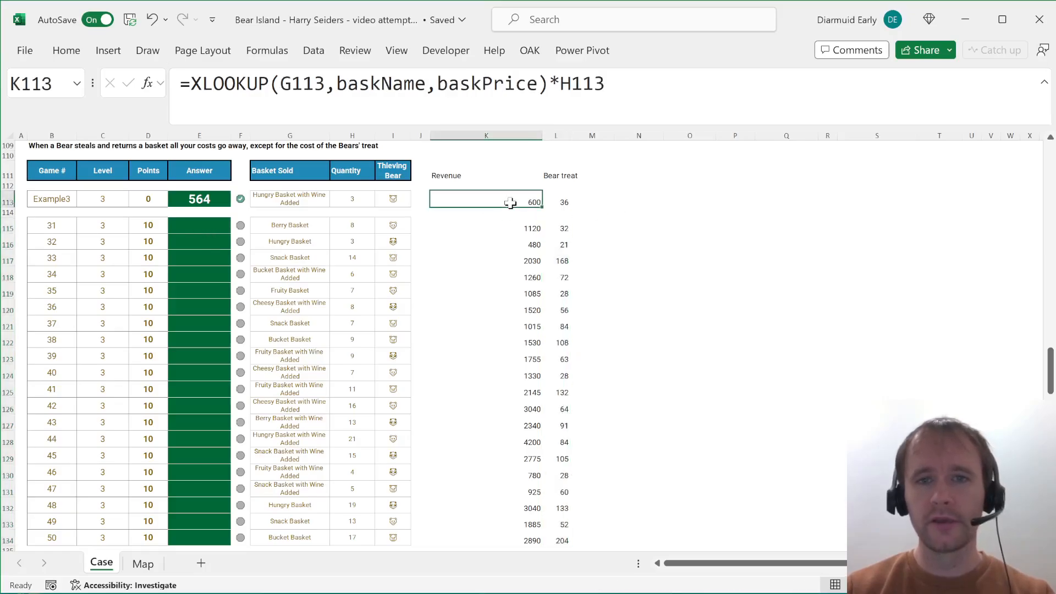
pyautogui.click(562, 200)
pyautogui.click(207, 198)
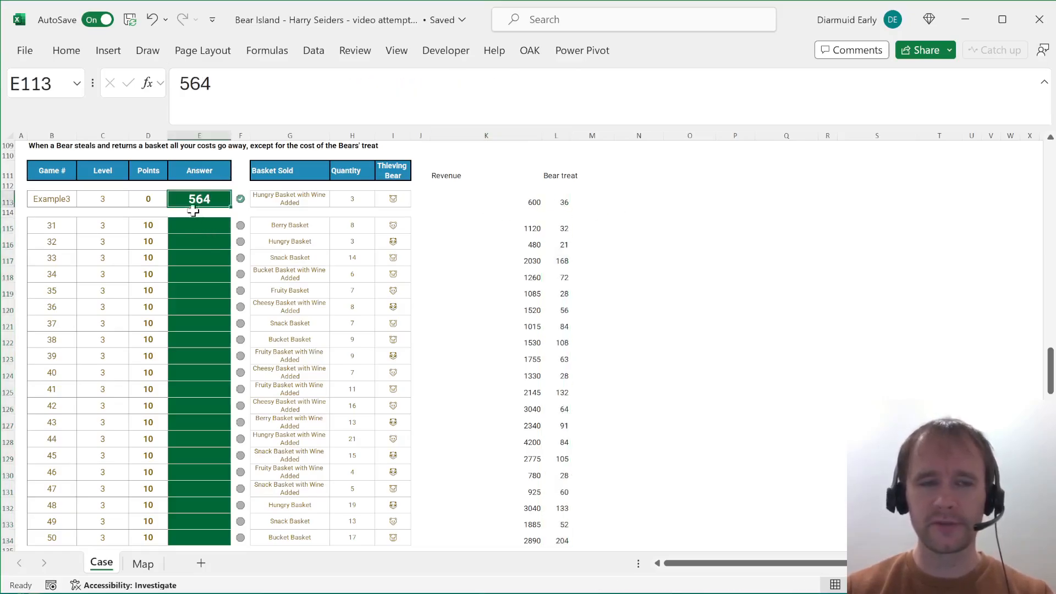
# - Inspect the answer checks in F115:F134 and compare Example3's answer with its revenue and bear treat values in row 113
pyautogui.moveTo(240, 225); pyautogui.dragTo(237, 534)
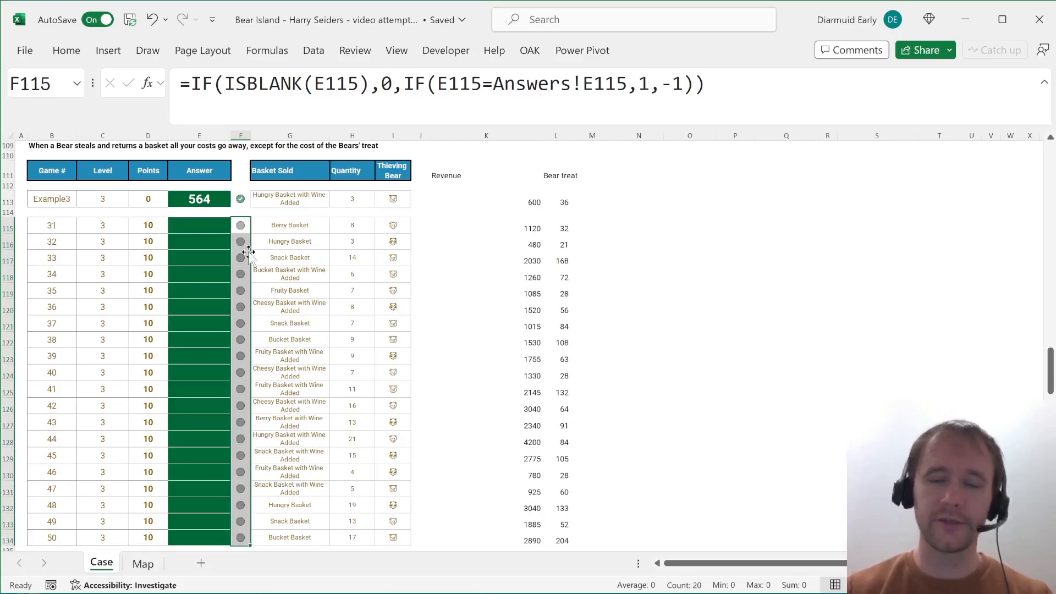
pyautogui.click(205, 225)
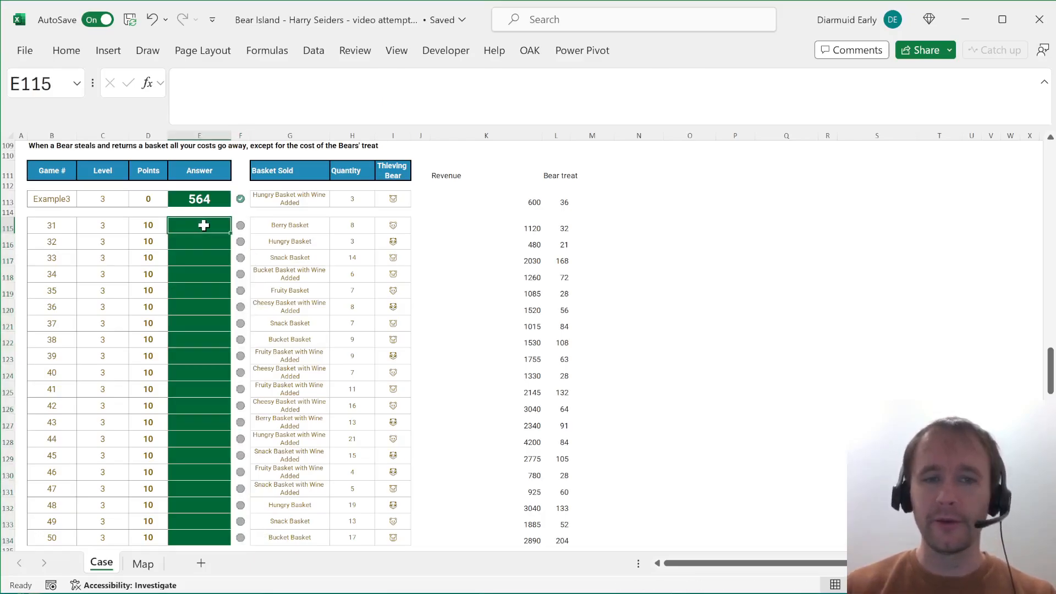
pyautogui.press('Up')
pyautogui.press('Up')
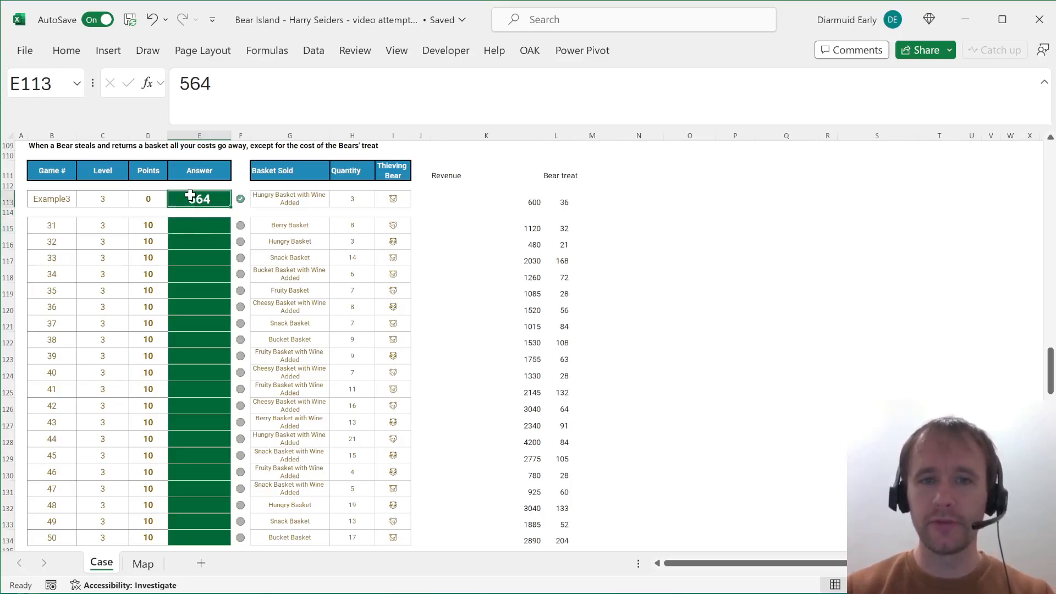
pyautogui.moveTo(533, 205); pyautogui.dragTo(577, 203)
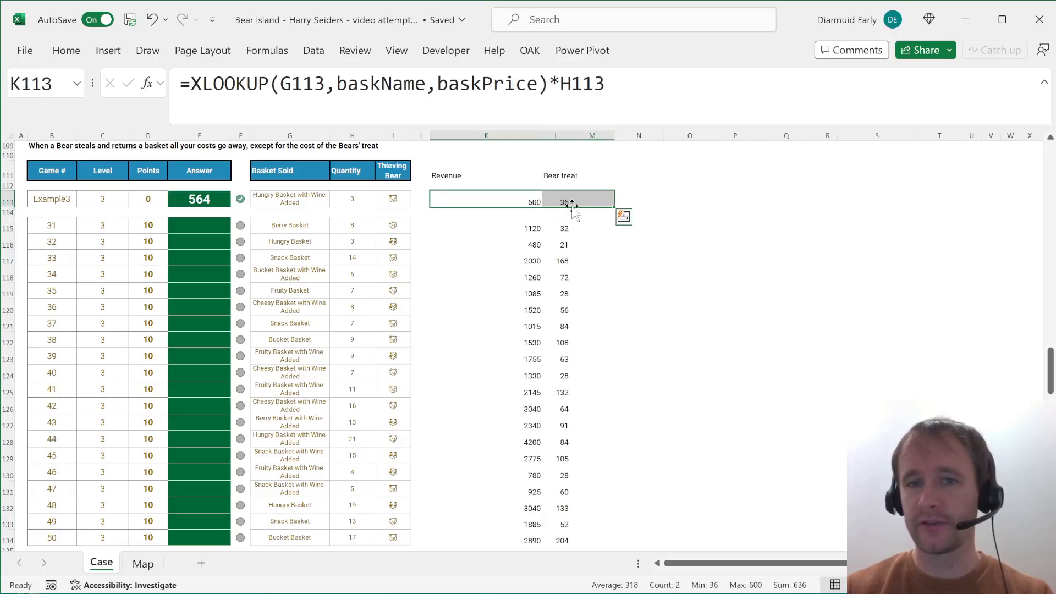
# - In game 31's answer cell E115, subtract the bear treat cost from the revenue with =K115-L115
pyautogui.click(200, 226)
pyautogui.write('=')
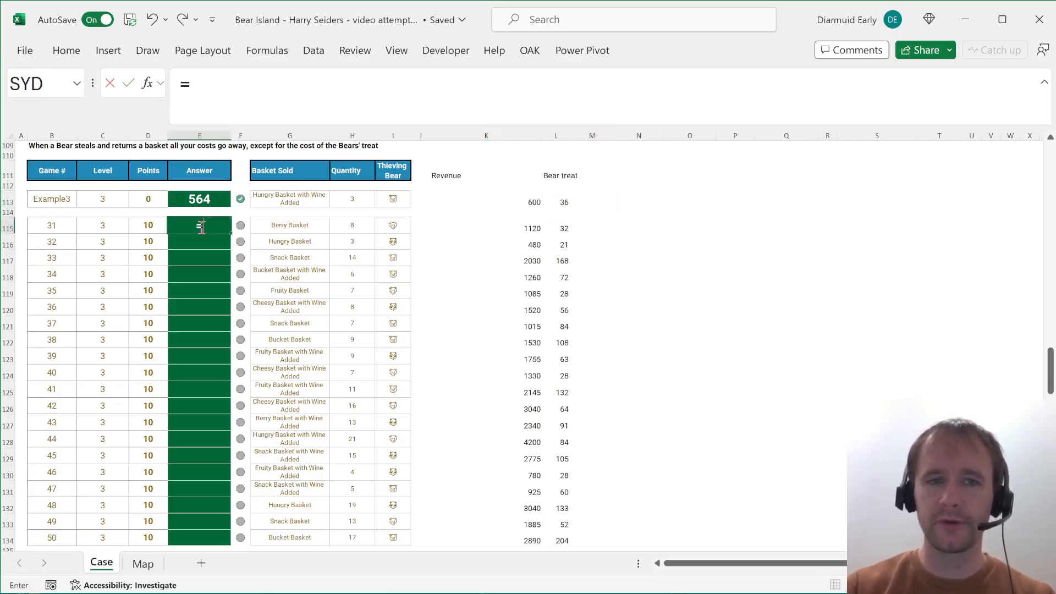
pyautogui.click(531, 227)
pyautogui.write('-')
pyautogui.click(561, 230)
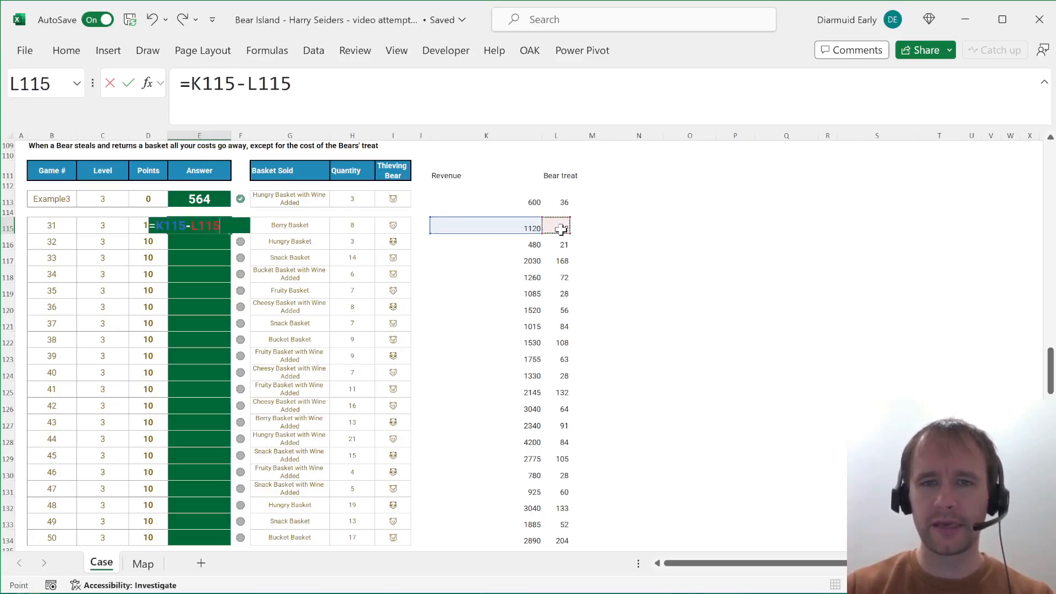
pyautogui.press('Return')
# - Copy the profit formula from E115 down through E134 for games 32 to 50
pyautogui.press('Left')
pyautogui.hotkey('ctrl', 'Down')
pyautogui.press('Right')
pyautogui.hotkey('ctrl', 'shift', 'Up')
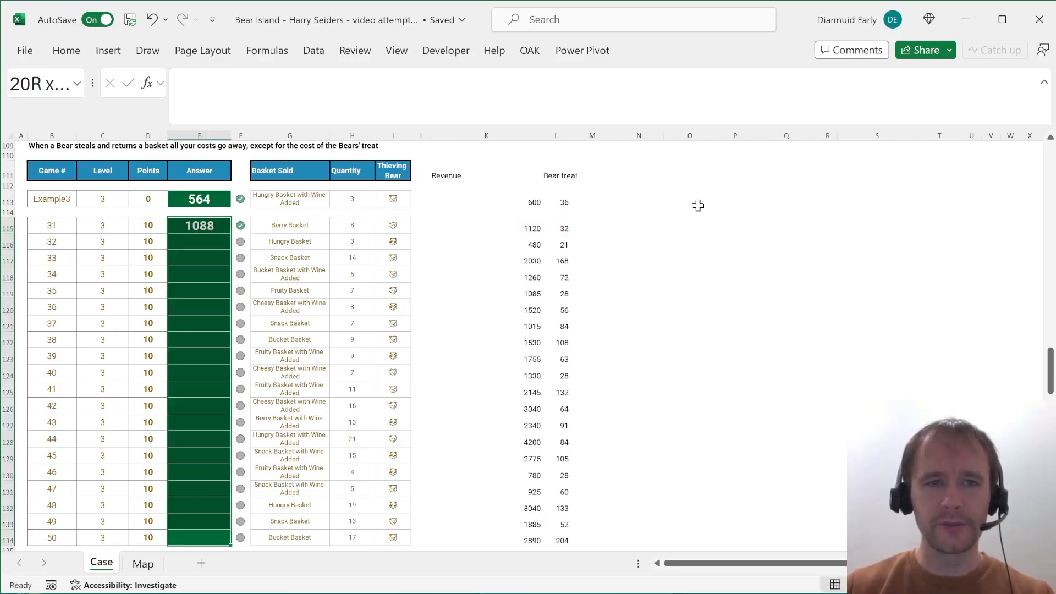
pyautogui.hotkey('ctrl', 'd')
pyautogui.press('Return')
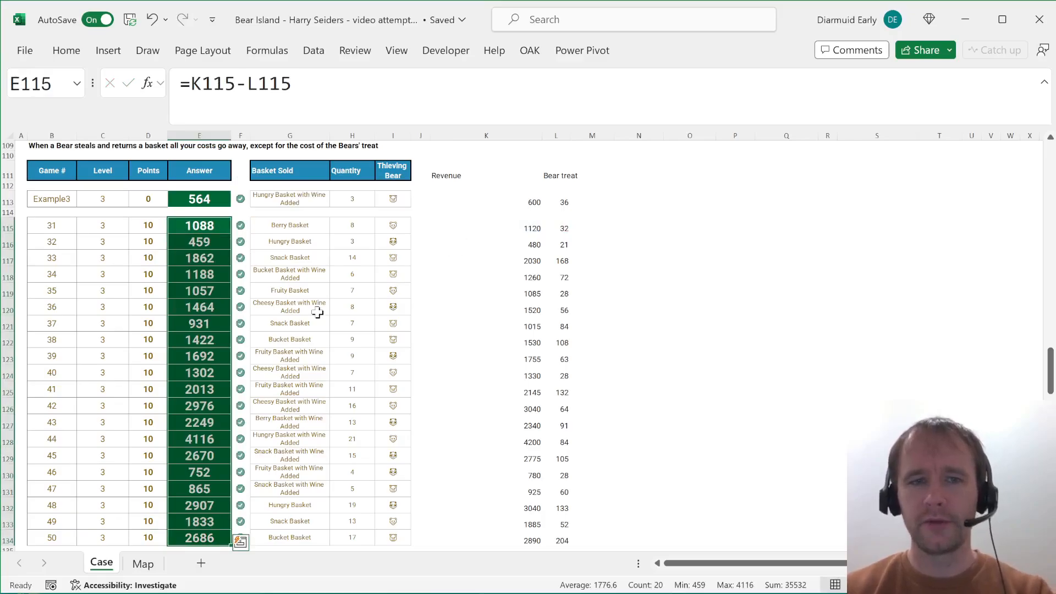
# - Read the Level 4 instructions and examine Example4's basket and the picnic locations for games 51 to 70
pyautogui.scroll(-9, 283, 353)
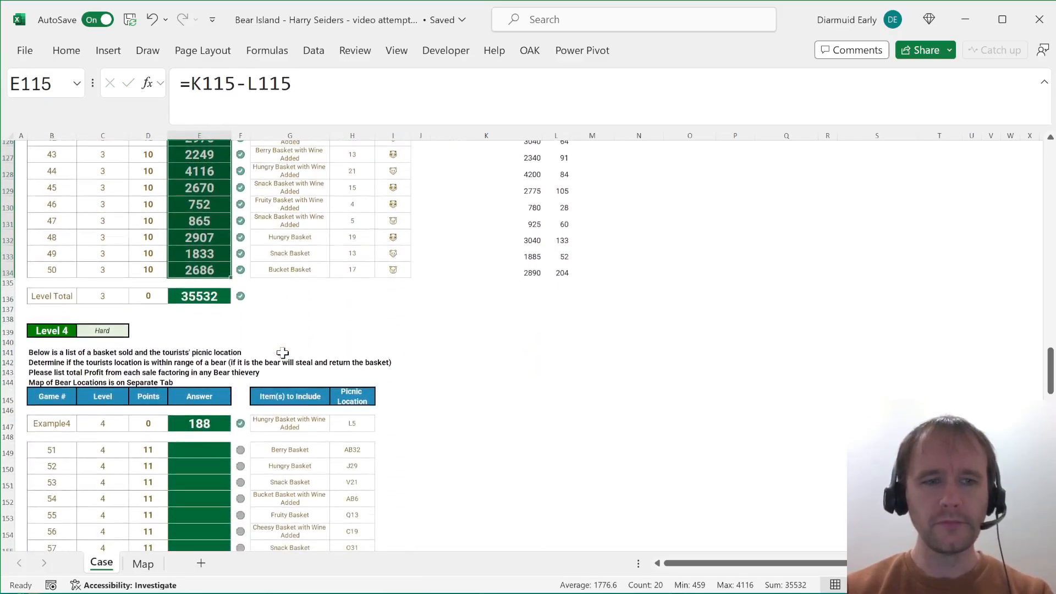
pyautogui.scroll(-1, 282, 354)
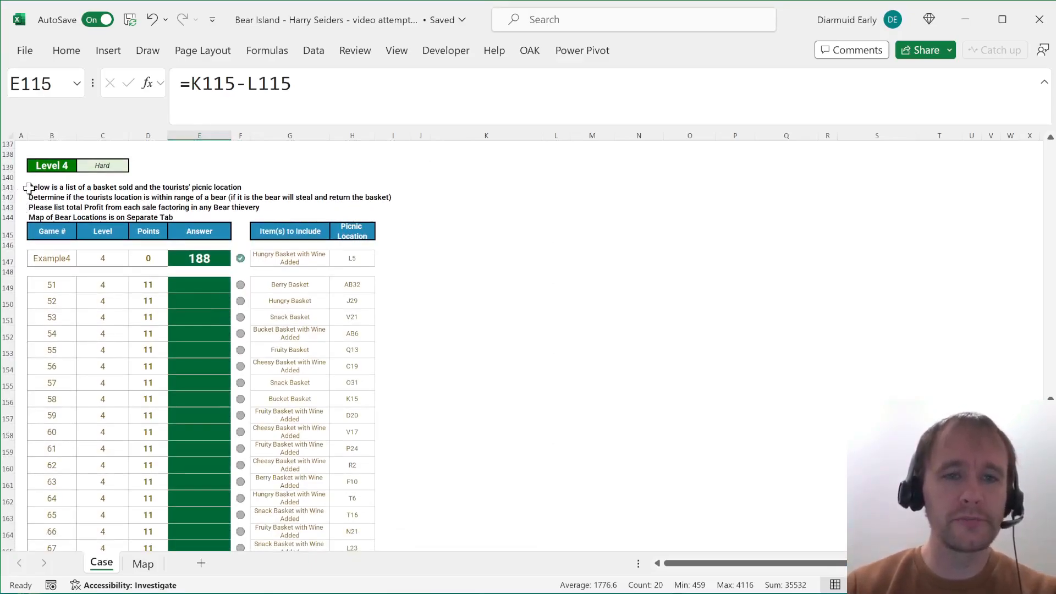
pyautogui.click(267, 262)
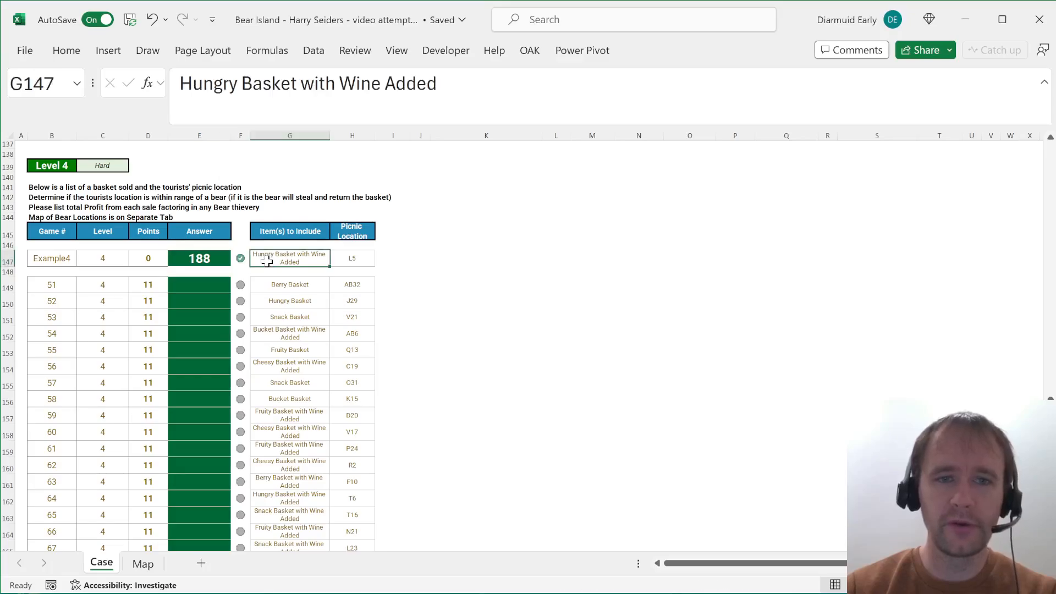
pyautogui.click(365, 264)
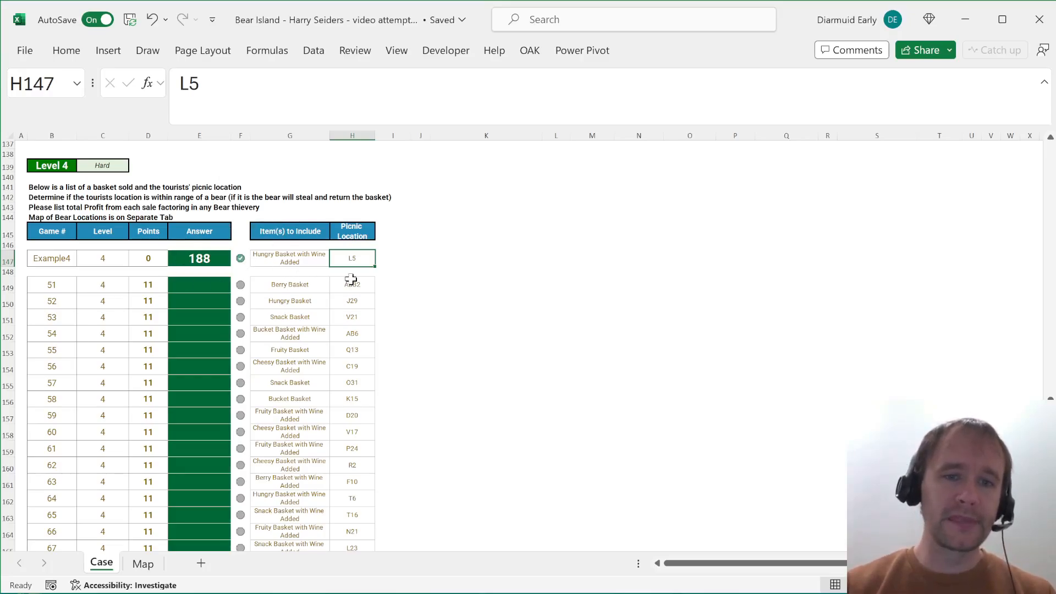
pyautogui.scroll(15, 341, 256)
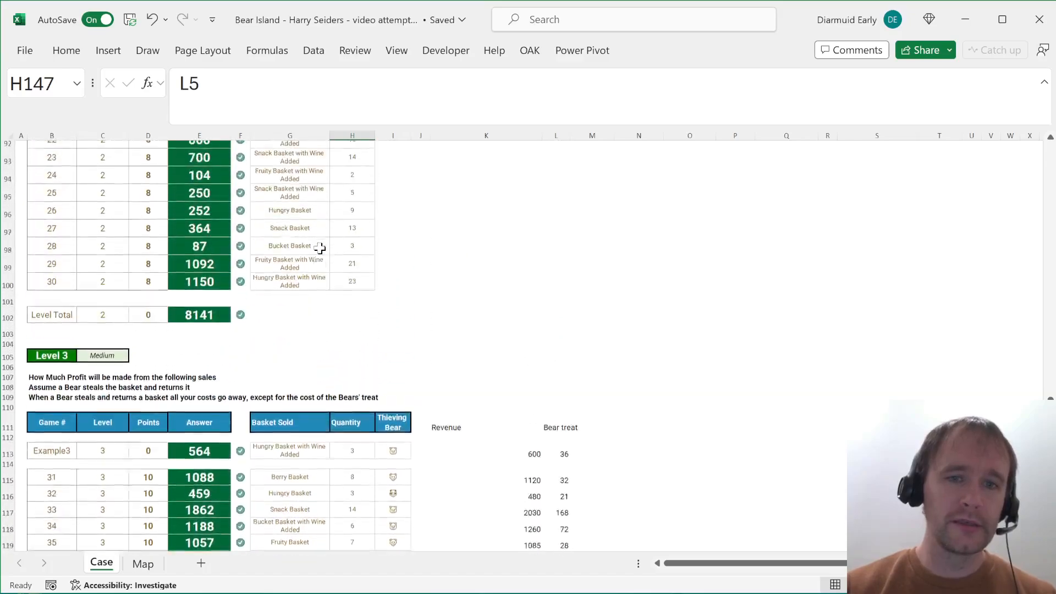
pyautogui.scroll(8, 320, 249)
pyautogui.scroll(-20, 320, 249)
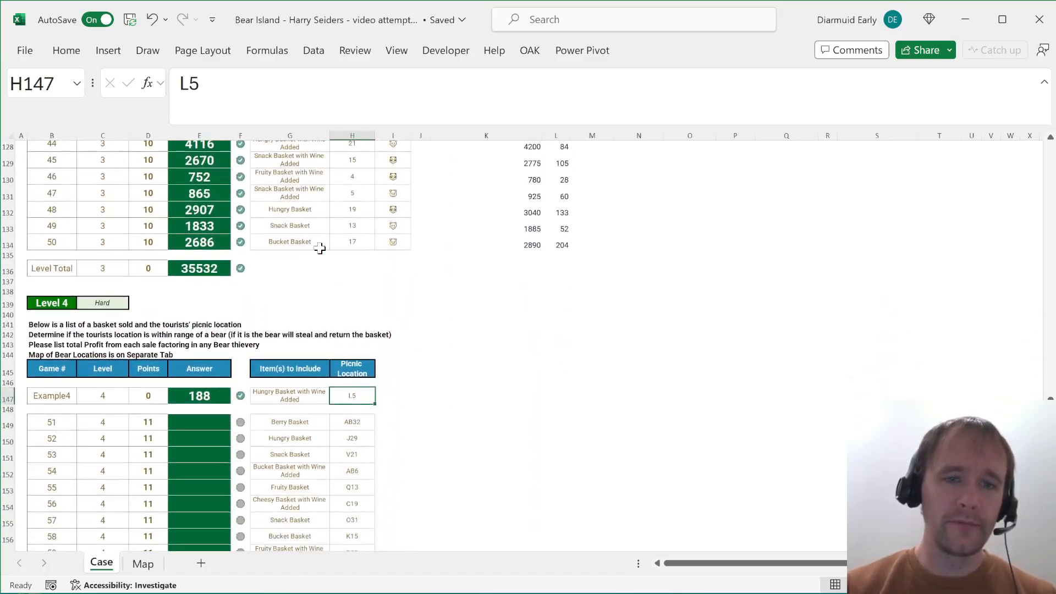
pyautogui.scroll(10, 320, 248)
pyautogui.scroll(-15, 320, 248)
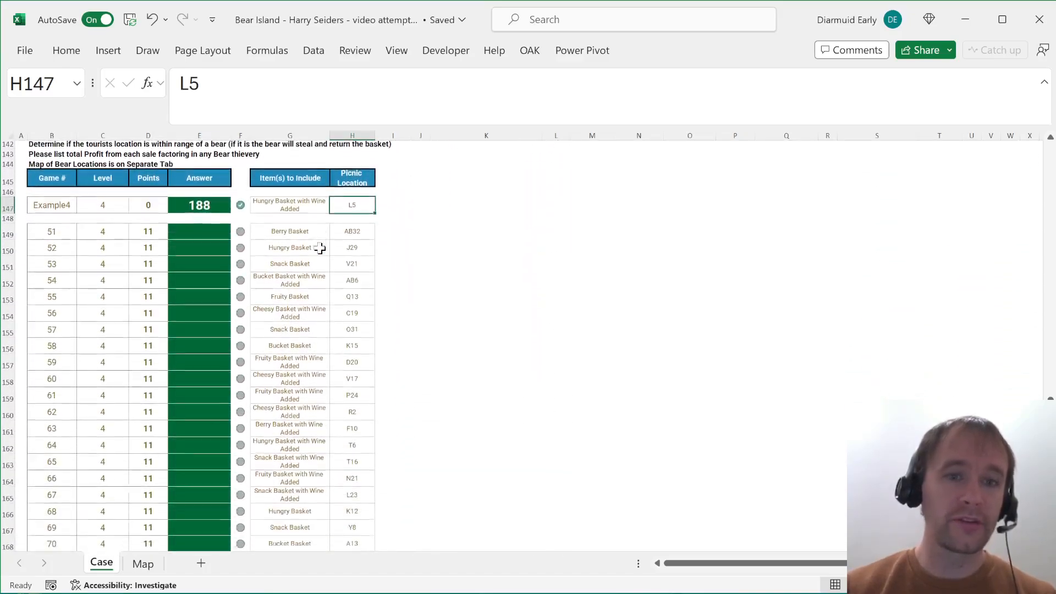
pyautogui.scroll(-1, 320, 249)
pyautogui.moveTo(352, 215); pyautogui.dragTo(338, 525)
pyautogui.scroll(6, 323, 263)
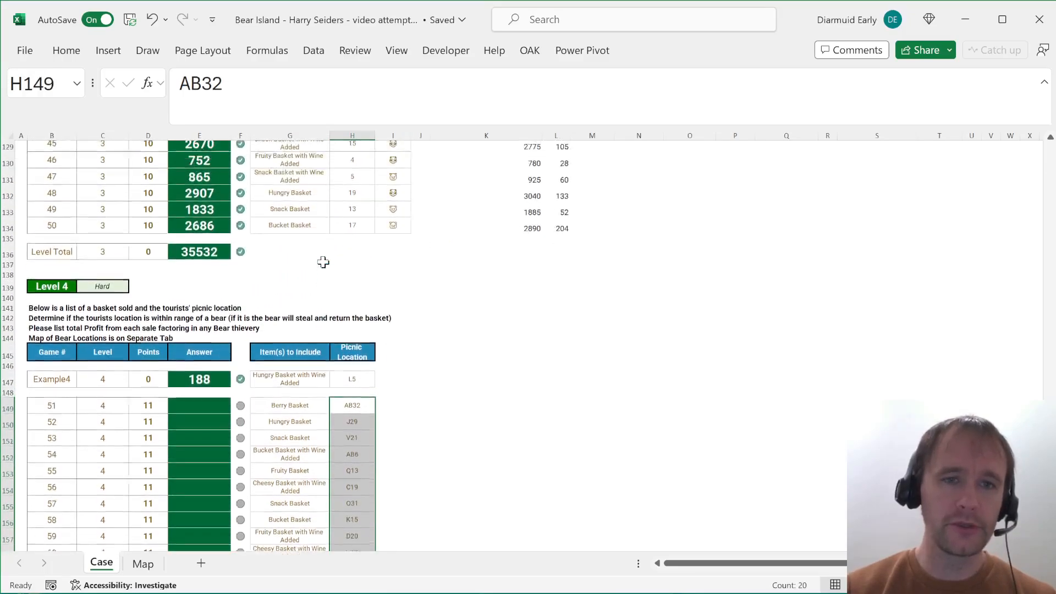
pyautogui.scroll(-2, 311, 390)
pyautogui.scroll(-2, 311, 389)
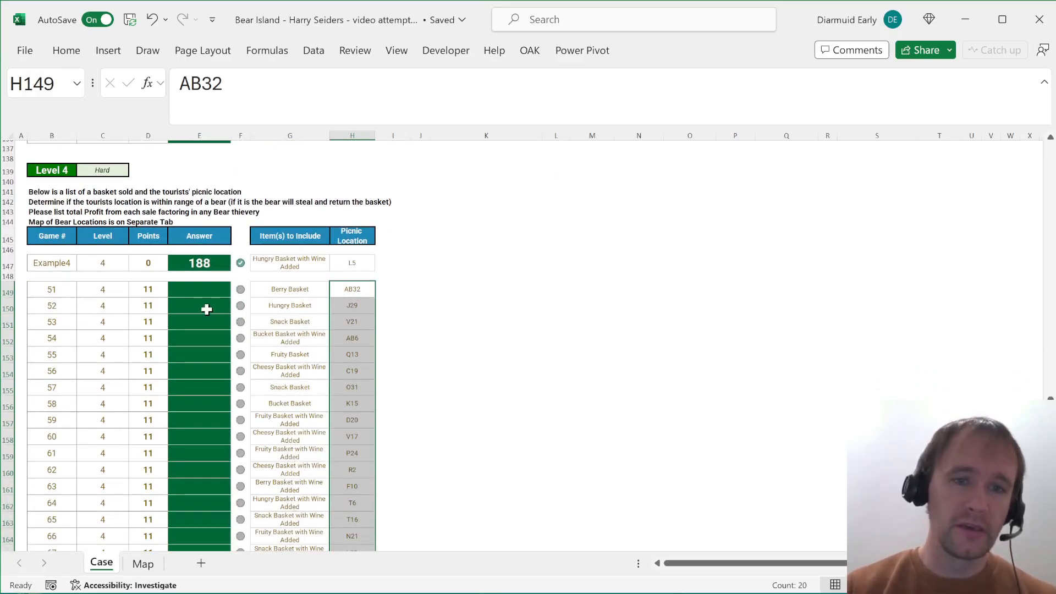
# - In game 51's answer cell E149, start an XLOOKUP of the basket G149 in baskName
pyautogui.moveTo(203, 290); pyautogui.dragTo(201, 395)
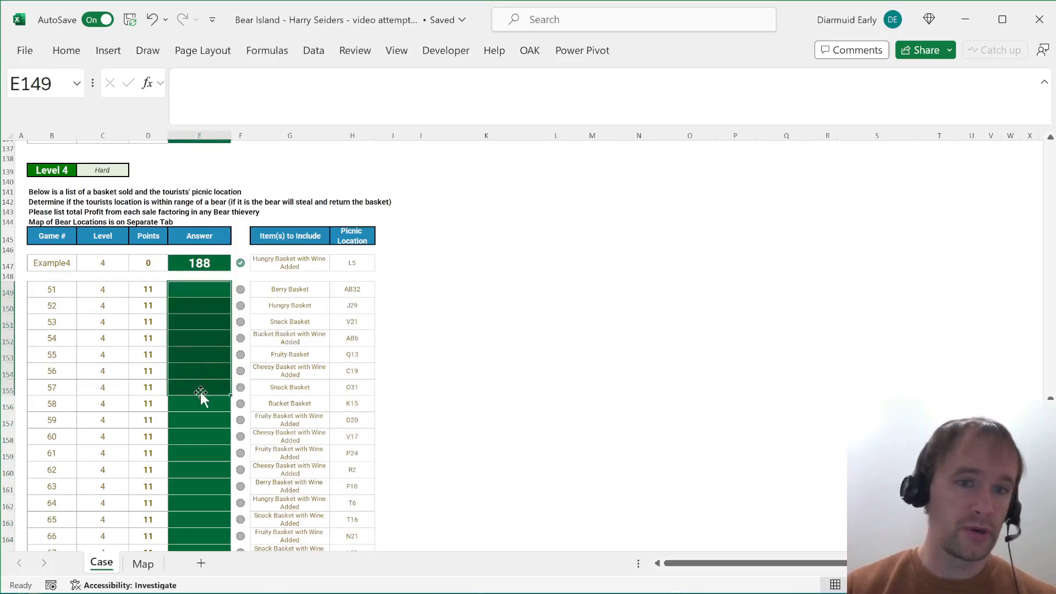
pyautogui.click(203, 292)
pyautogui.write('=xl')
pyautogui.press('Tab')
pyautogui.press('Right')
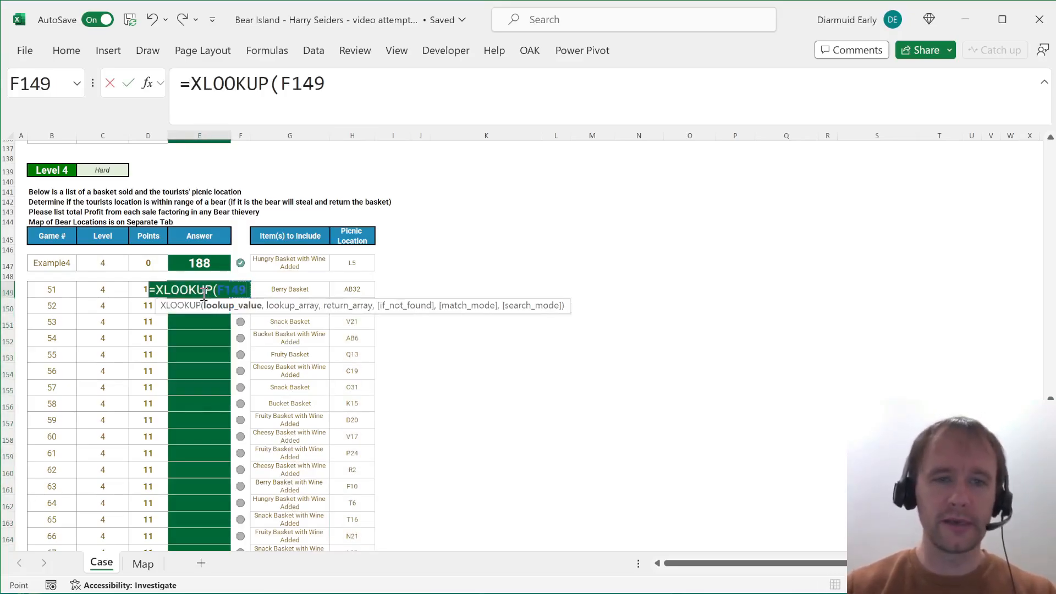
pyautogui.press('Right')
pyautogui.write(',bask')
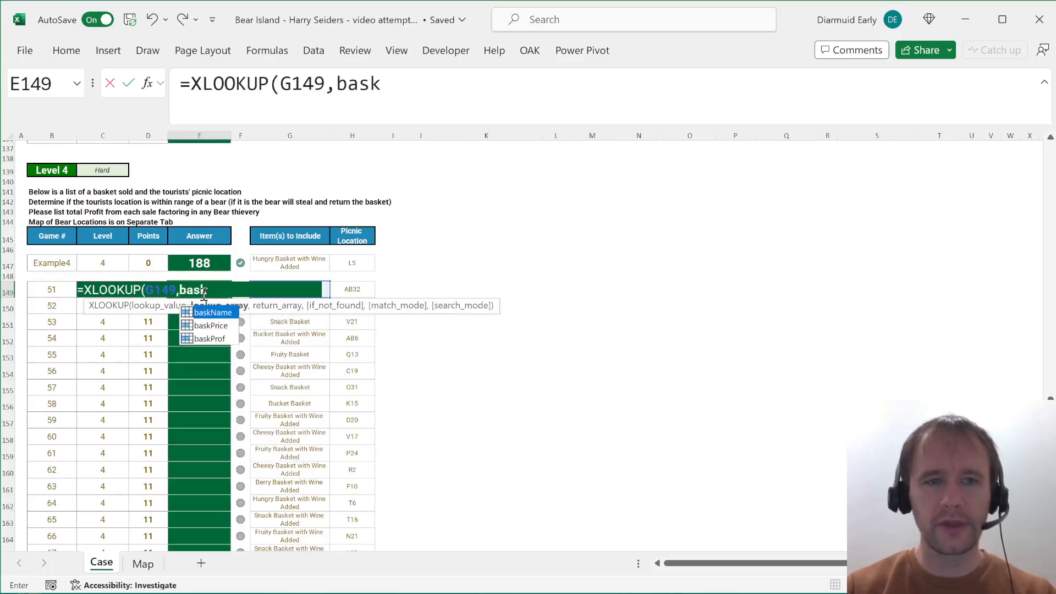
pyautogui.press('Tab')
pyautogui.write(',')
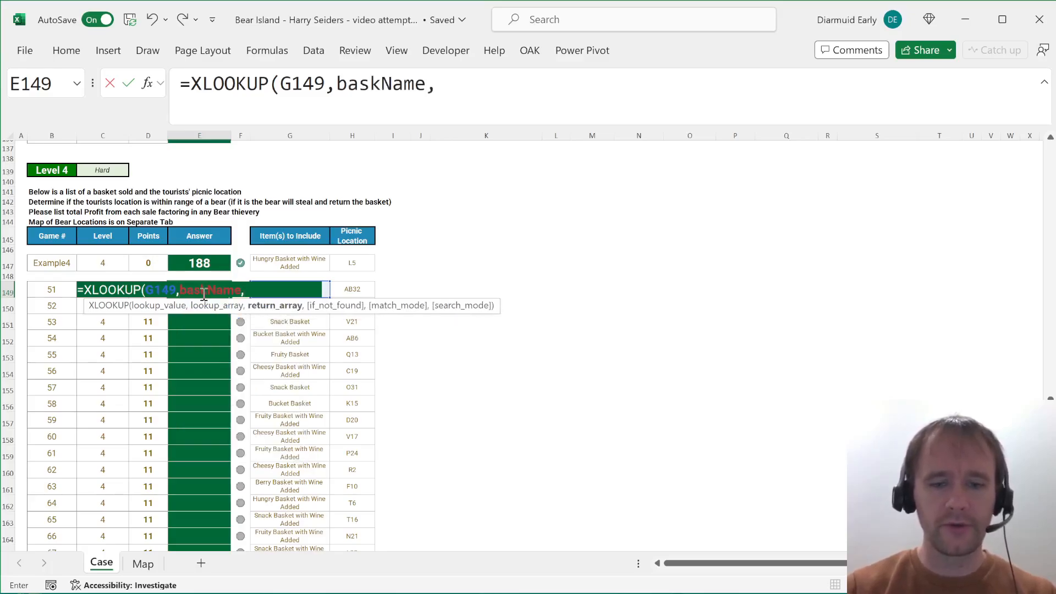
# - Return baskProf from the lookup in E149 and complete the formula
pyautogui.write('baskp')
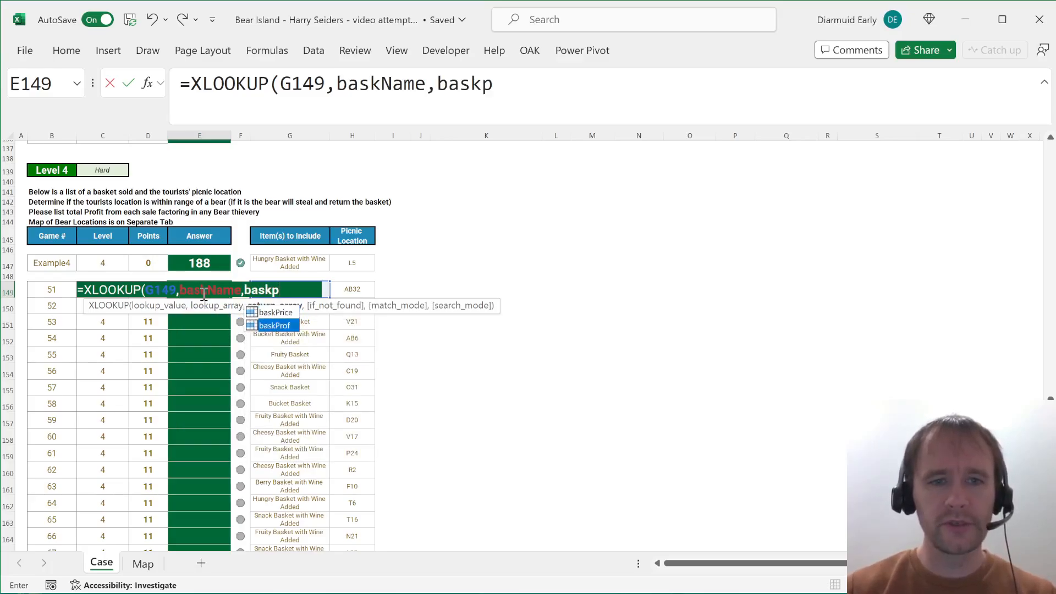
pyautogui.press('Tab')
pyautogui.write(')')
pyautogui.press('Return')
# - Copy the basket profit lookup from E149 down through E168 for games 52 to 70
pyautogui.press('Left')
pyautogui.hotkey('ctrl', 'Down')
pyautogui.press('Right')
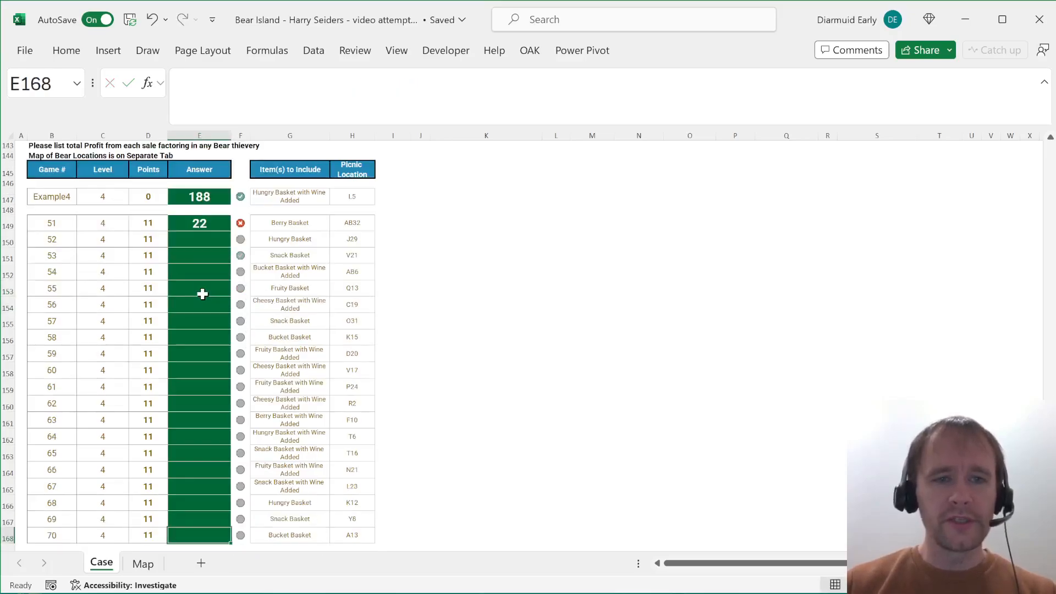
pyautogui.hotkey('ctrl', 'shift', 'Up')
pyautogui.hotkey('ctrl', 'd')
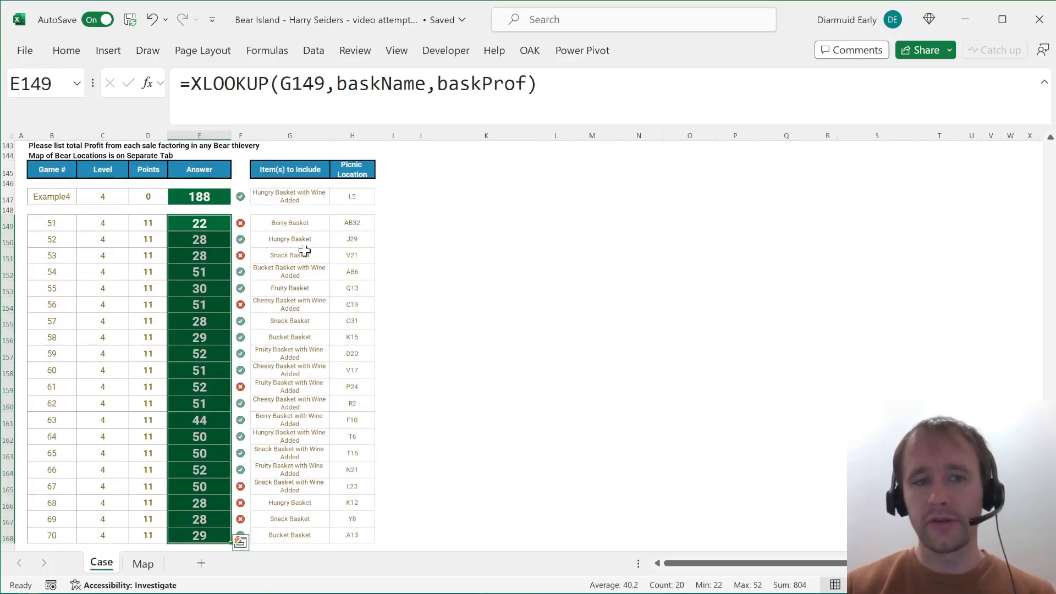
# - Review the answer checks for games 51 to 70, and clear the trial answers from E149:E168
pyautogui.scroll(-2, 305, 267)
pyautogui.scroll(1, 305, 267)
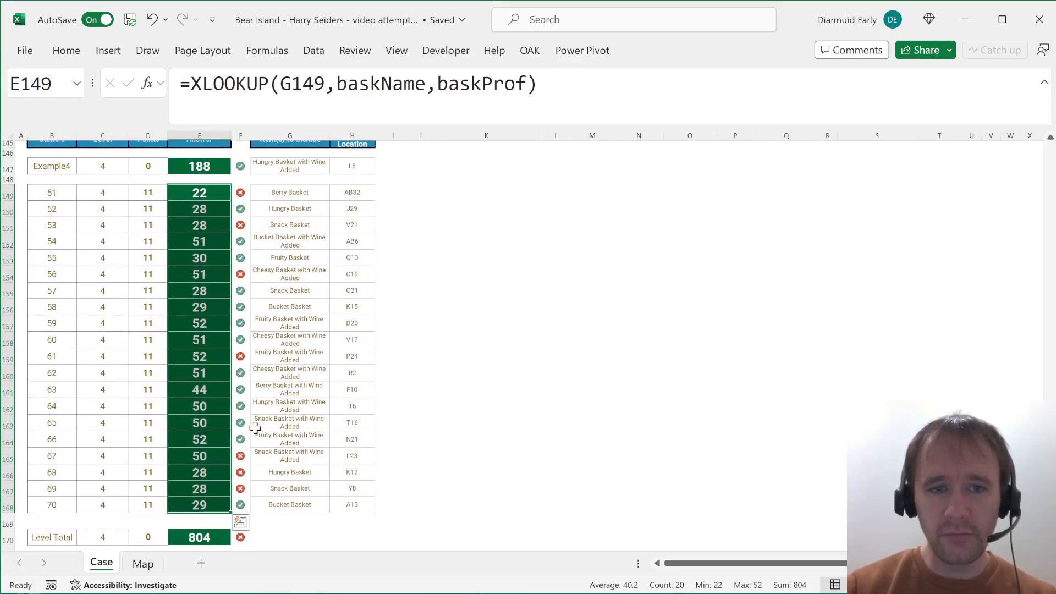
pyautogui.scroll(7, 307, 403)
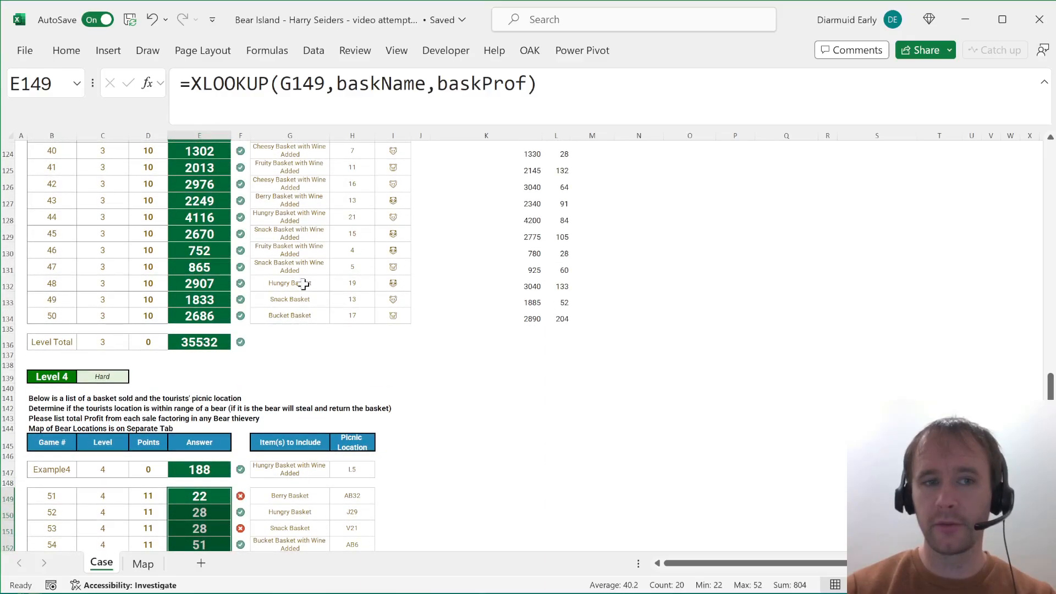
pyautogui.scroll(-7, 316, 372)
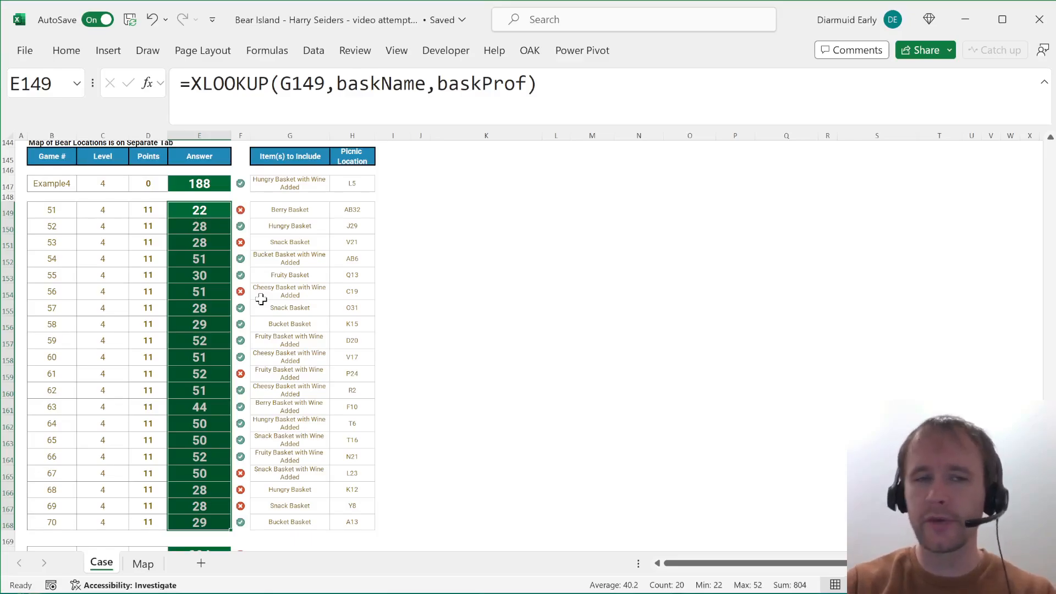
pyautogui.press('Delete')
# - Examine the Level 5 instructions, the bonus questions with the current score, and the points per game in Level 4
pyautogui.scroll(-6, 235, 381)
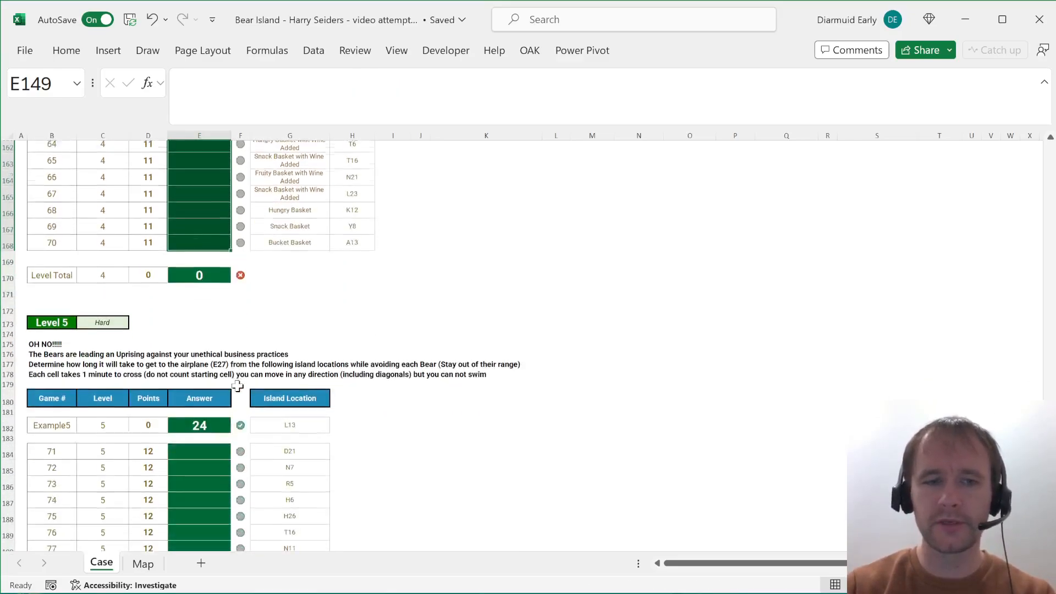
pyautogui.scroll(-2, 238, 386)
pyautogui.scroll(3, 237, 379)
pyautogui.scroll(-1, 236, 325)
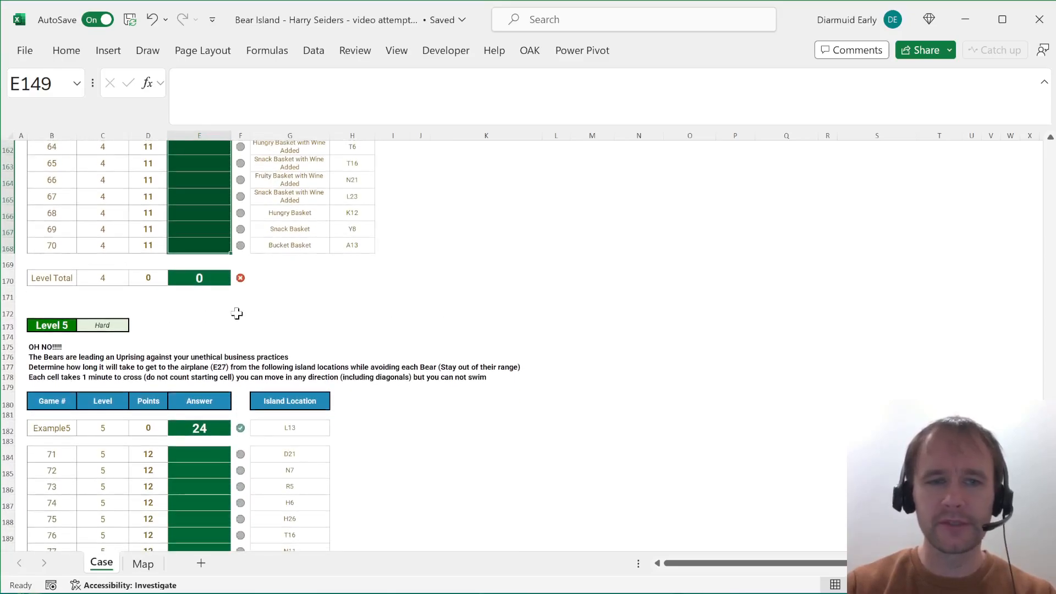
pyautogui.scroll(20, 237, 313)
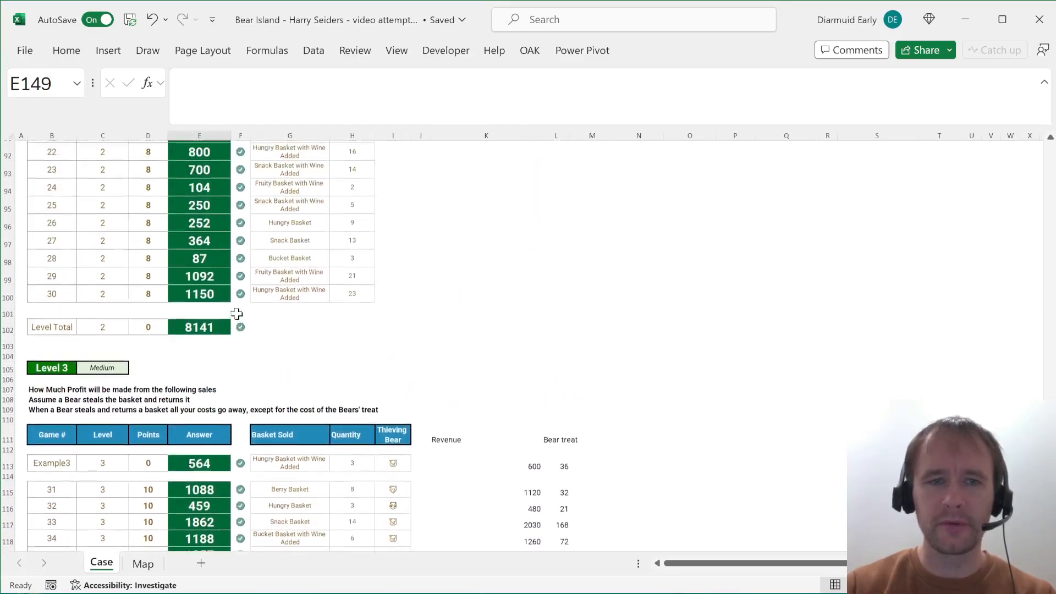
pyautogui.scroll(20, 237, 313)
pyautogui.scroll(-6, 237, 314)
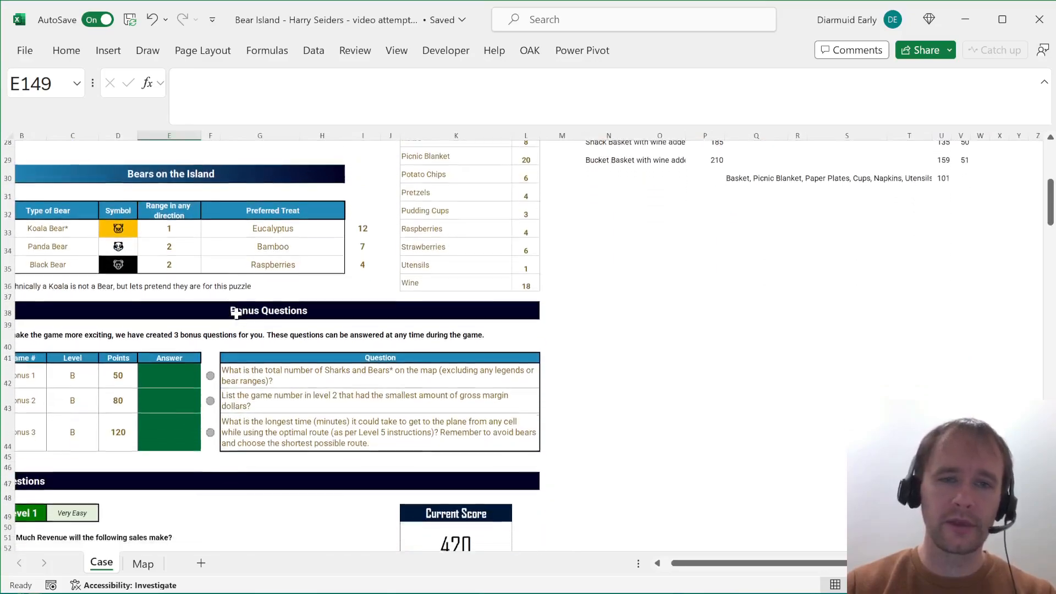
pyautogui.hscroll(-1, 209, 286)
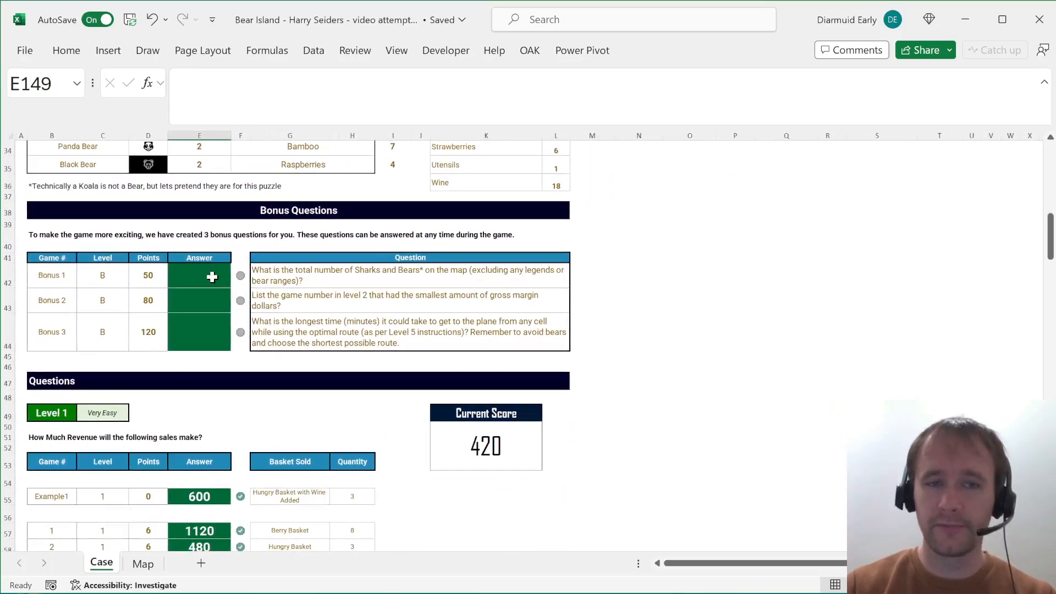
pyautogui.scroll(-20, 220, 395)
pyautogui.scroll(5, 220, 385)
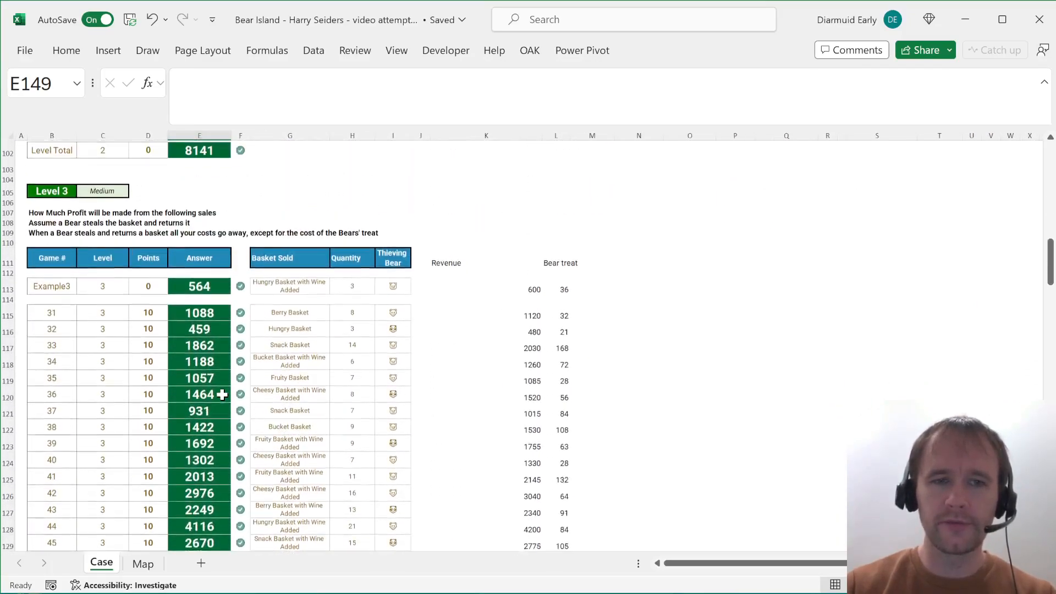
pyautogui.scroll(-1, 212, 297)
pyautogui.scroll(-14, 214, 400)
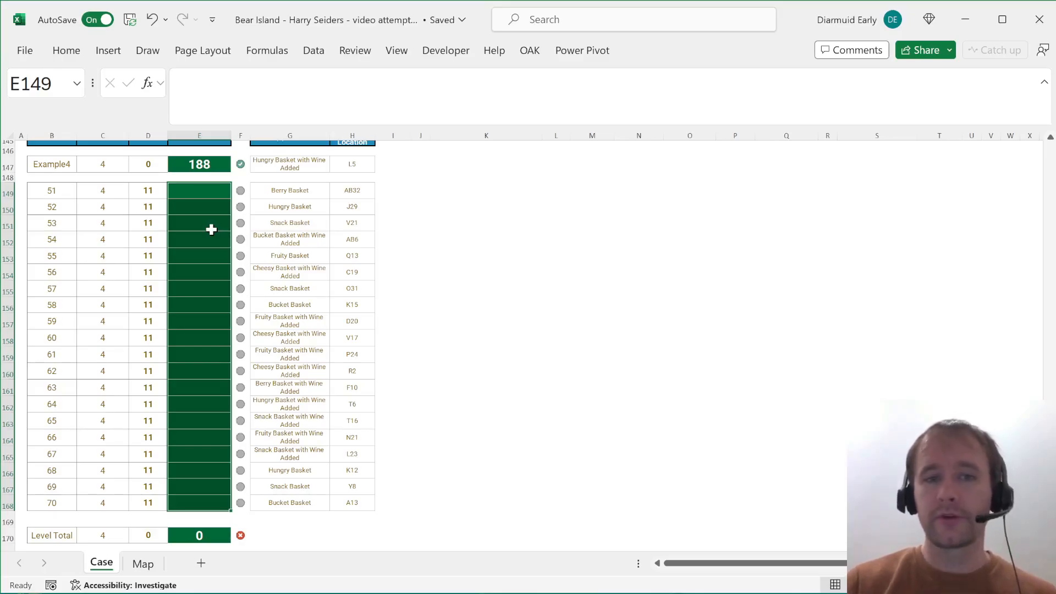
pyautogui.click(145, 192)
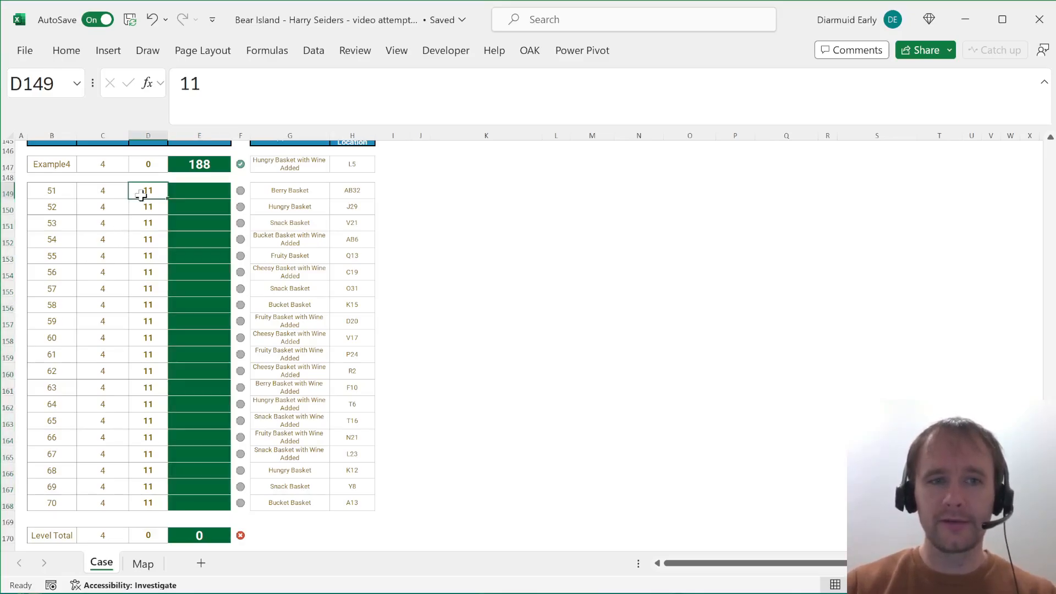
# - Compare the points for Level 4 games 51 to 70 with the bonus question points, and read the Bonus 1 question
pyautogui.hotkey('ctrl', 'shift', 'Down')
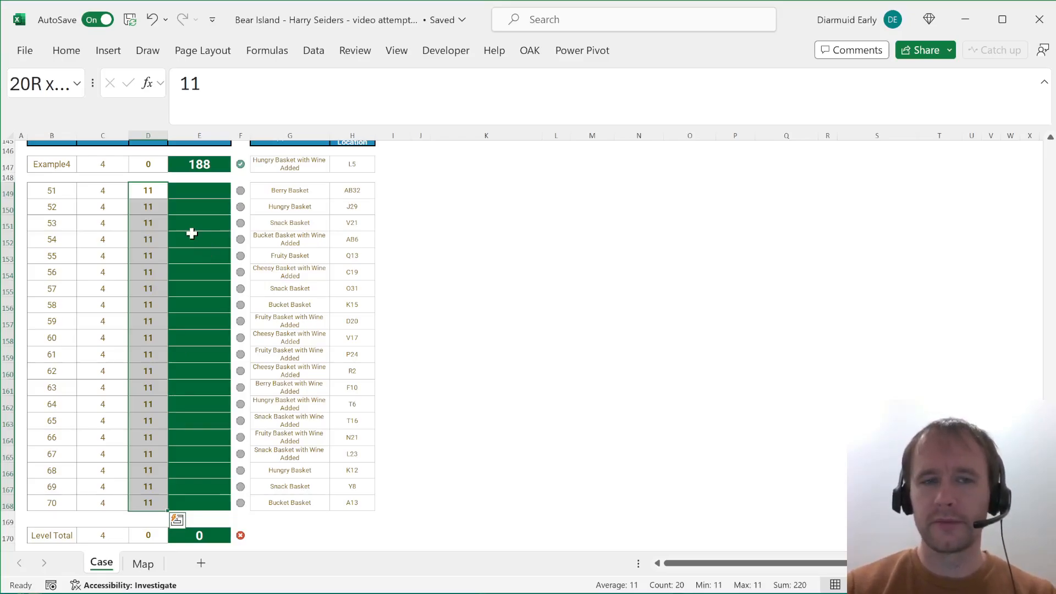
pyautogui.scroll(20, 191, 233)
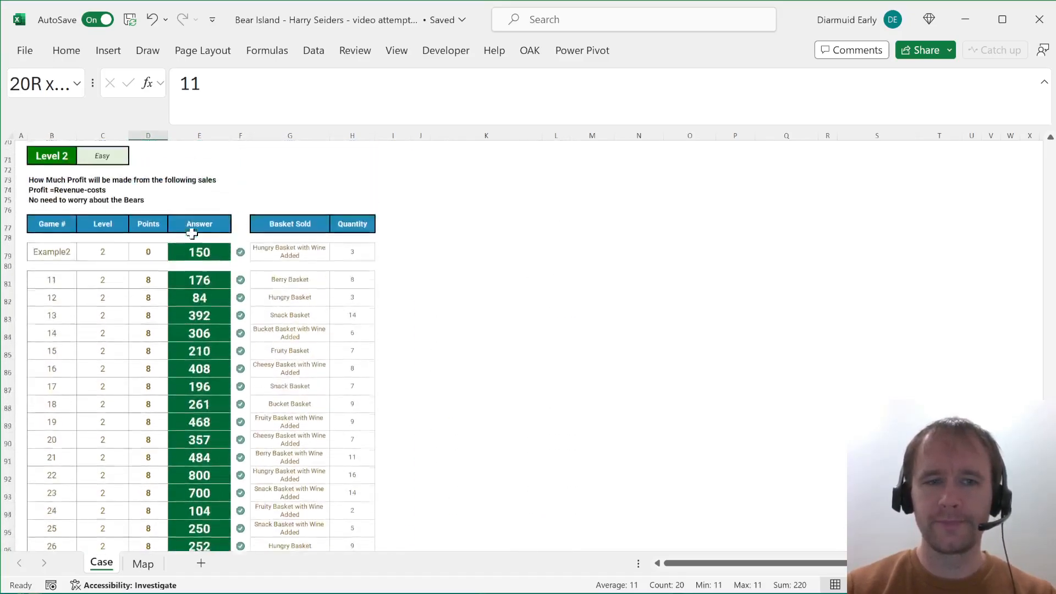
pyautogui.scroll(4, 192, 233)
pyautogui.scroll(-5, 190, 233)
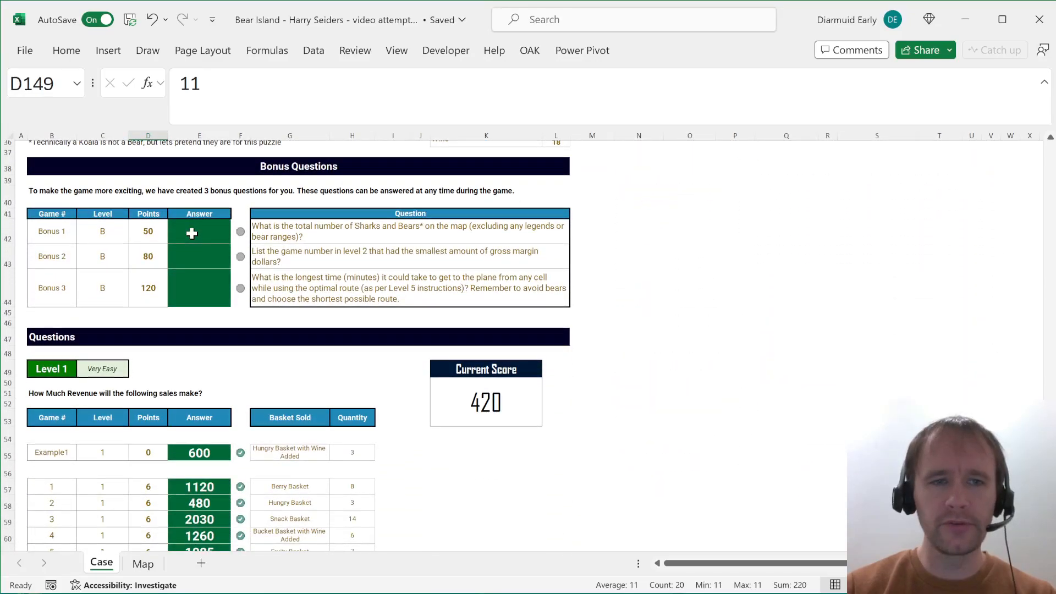
pyautogui.moveTo(143, 227); pyautogui.dragTo(148, 281)
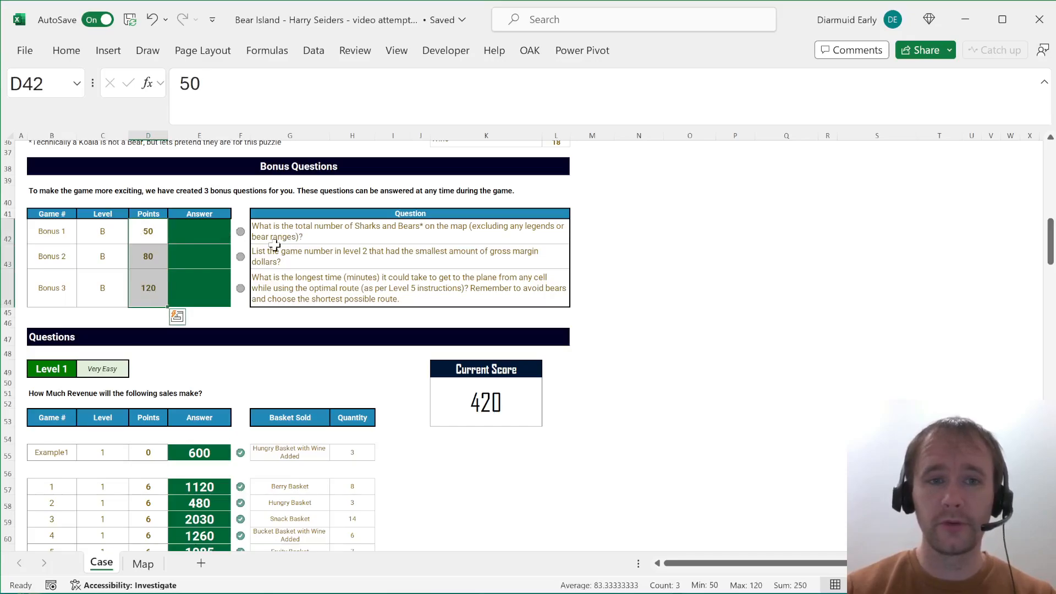
pyautogui.click(264, 229)
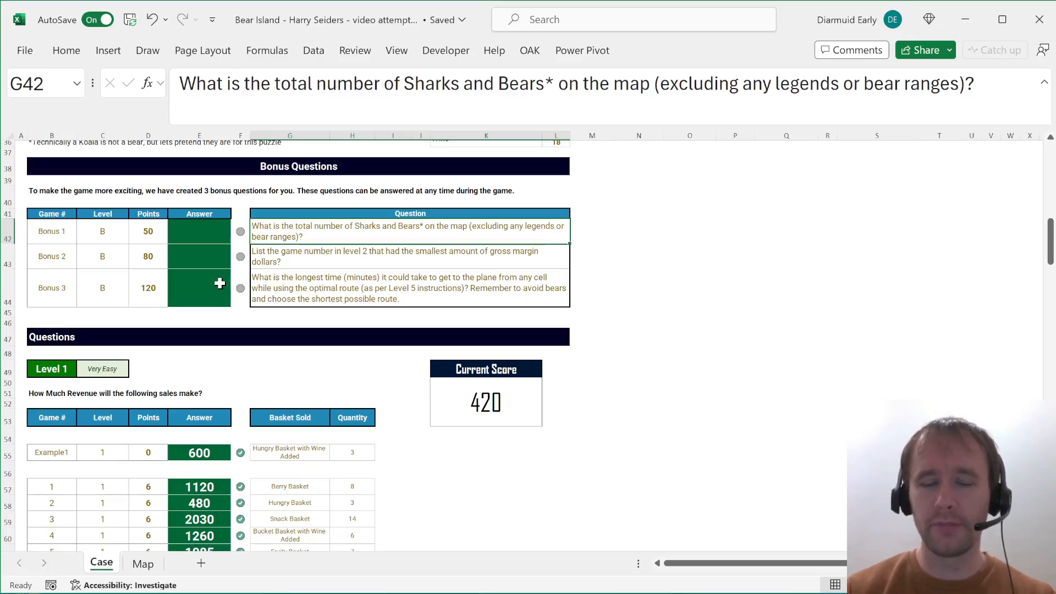
# - Inspect the bear symbols on the Map sheet and in the range legends for black bears, pandas and koalas
pyautogui.hotkey('ctrl', 'pagedown')
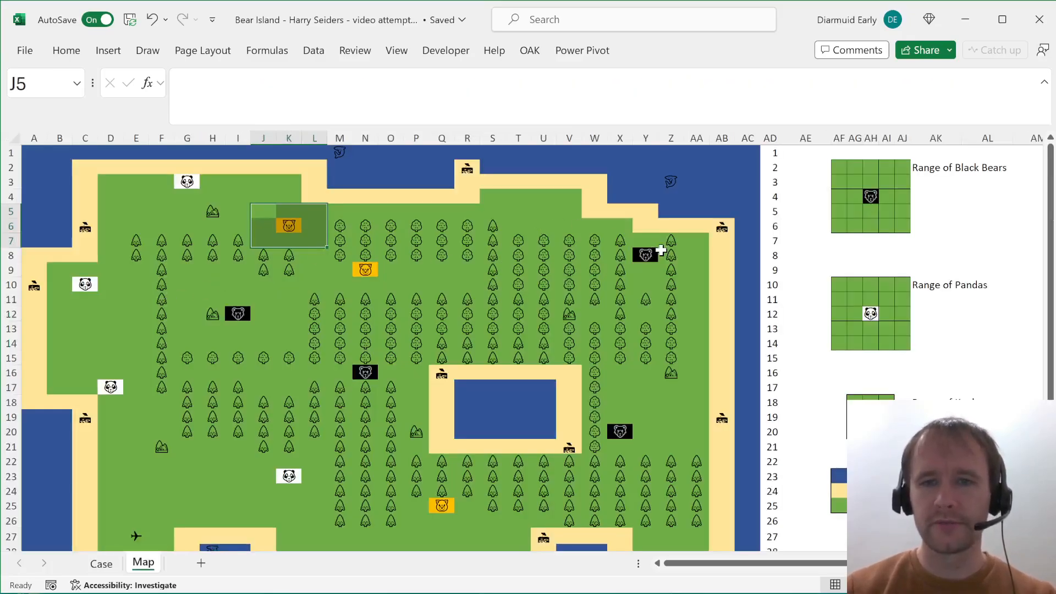
pyautogui.click(647, 256)
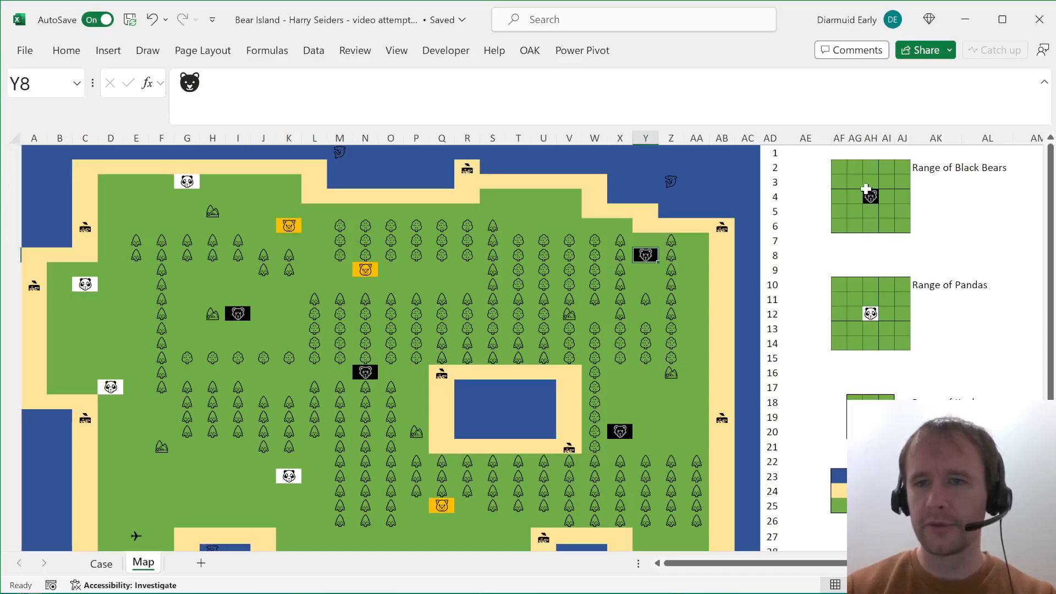
pyautogui.moveTo(866, 201); pyautogui.dragTo(871, 432)
pyautogui.scroll(-3, 871, 431)
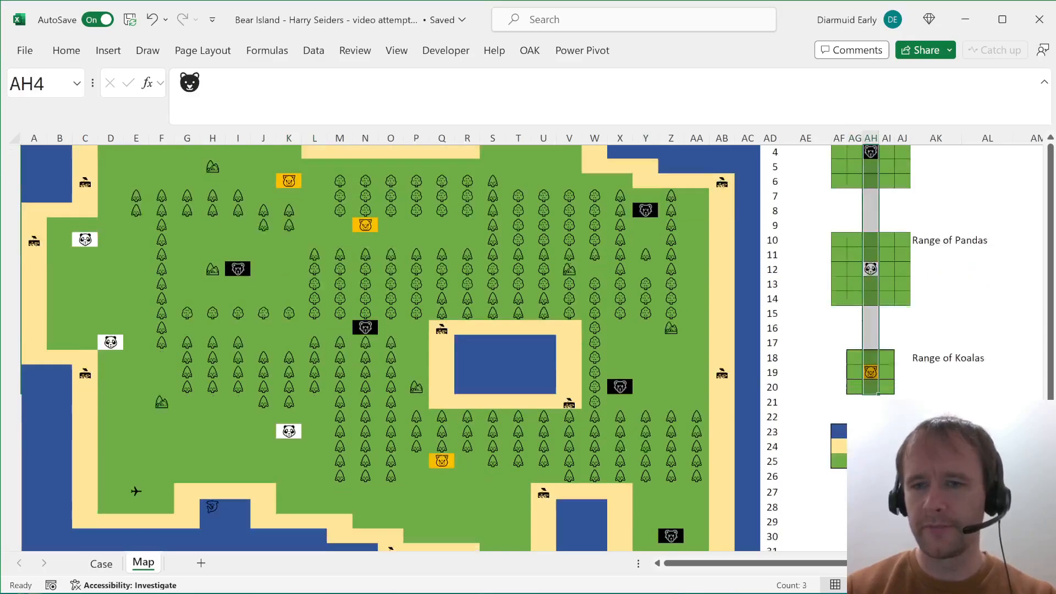
pyautogui.scroll(3, 788, 348)
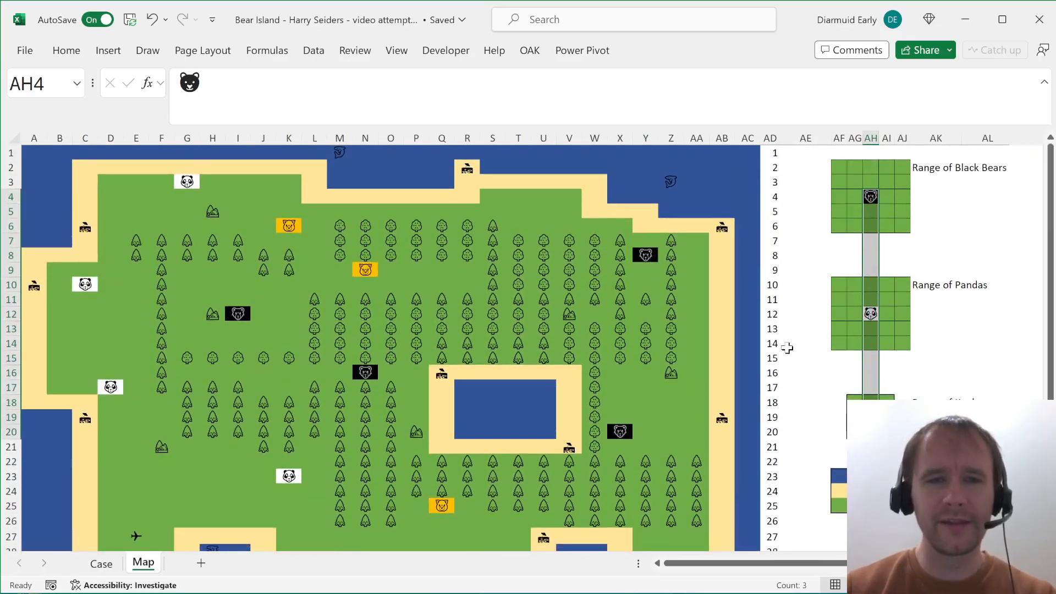
# - Try enlarging the shark symbol in M1 to font size 40 to inspect it, and undo the enlargement
pyautogui.click(340, 154)
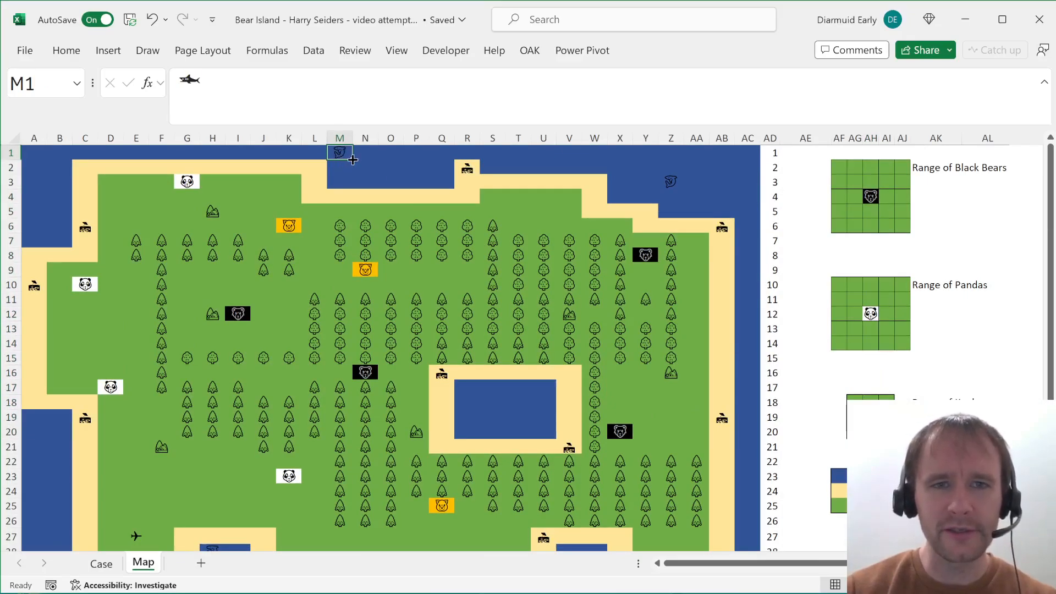
pyautogui.click(65, 50)
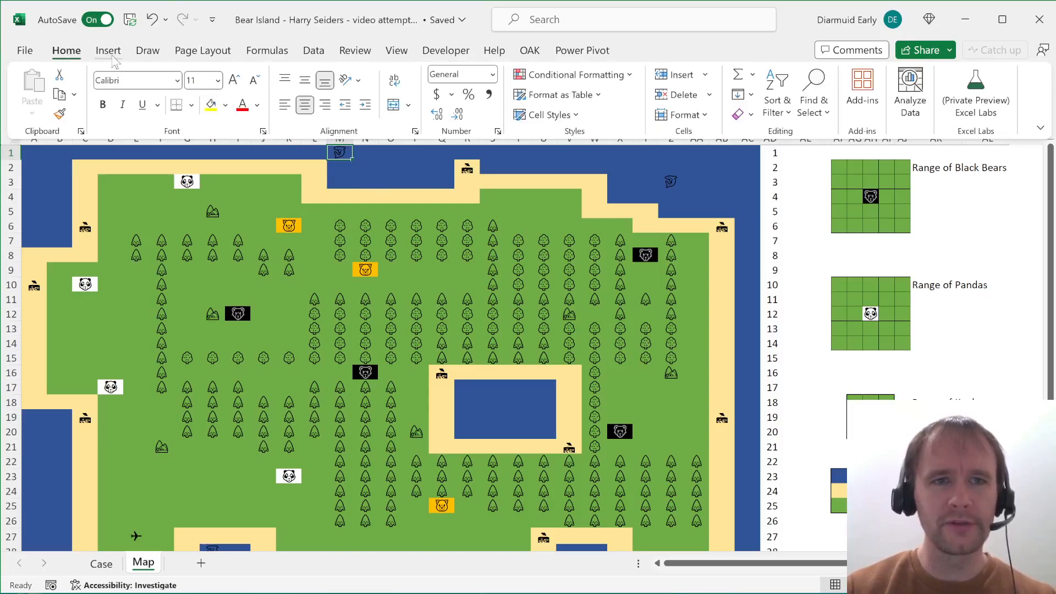
pyautogui.click(199, 80)
pyautogui.write('40')
pyautogui.press('Return')
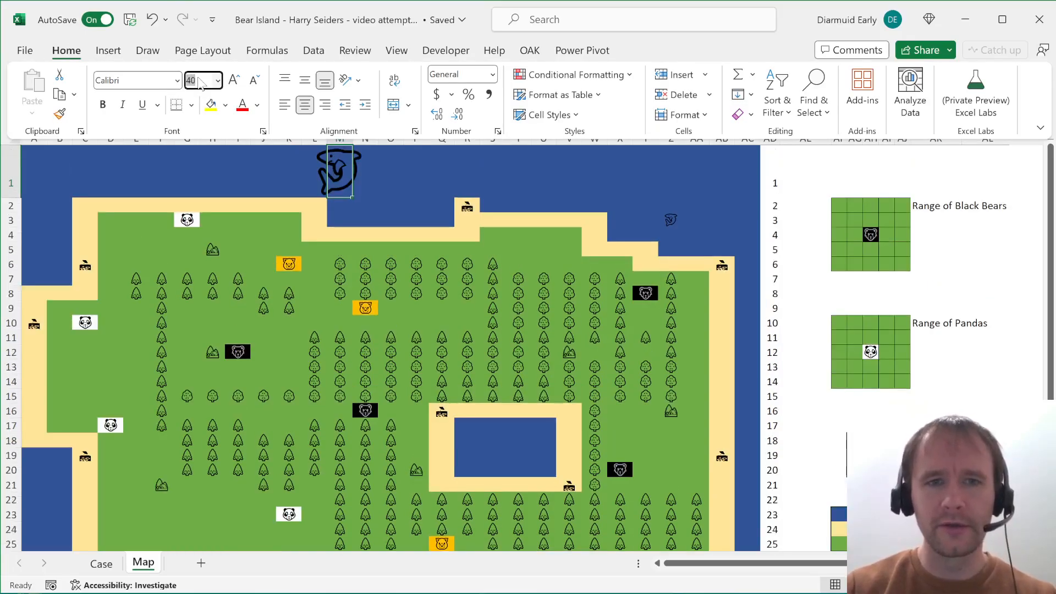
pyautogui.click(348, 175)
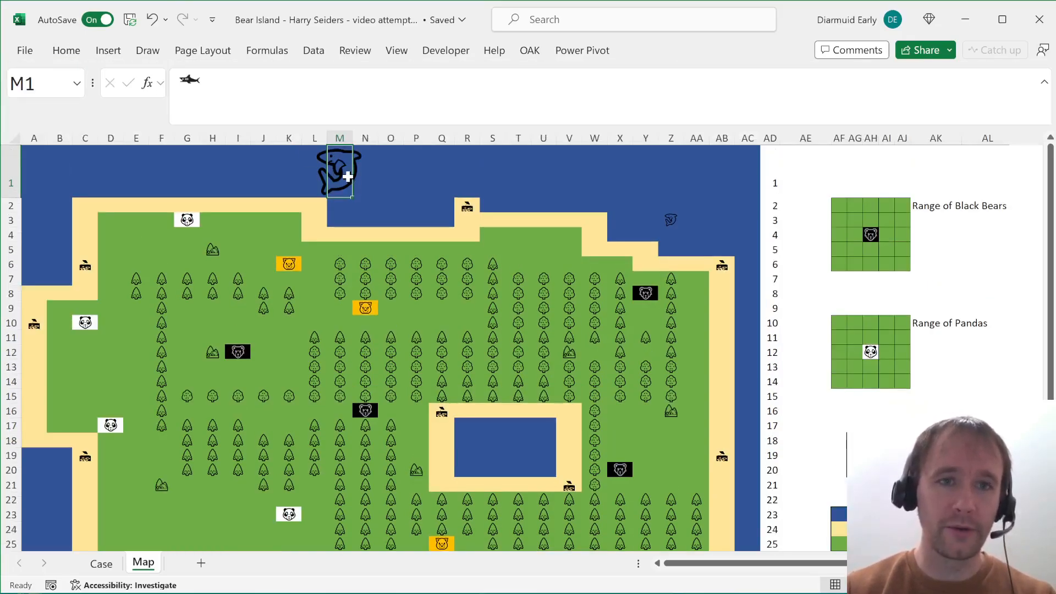
pyautogui.moveTo(214, 83); pyautogui.dragTo(175, 86)
pyautogui.click(205, 80)
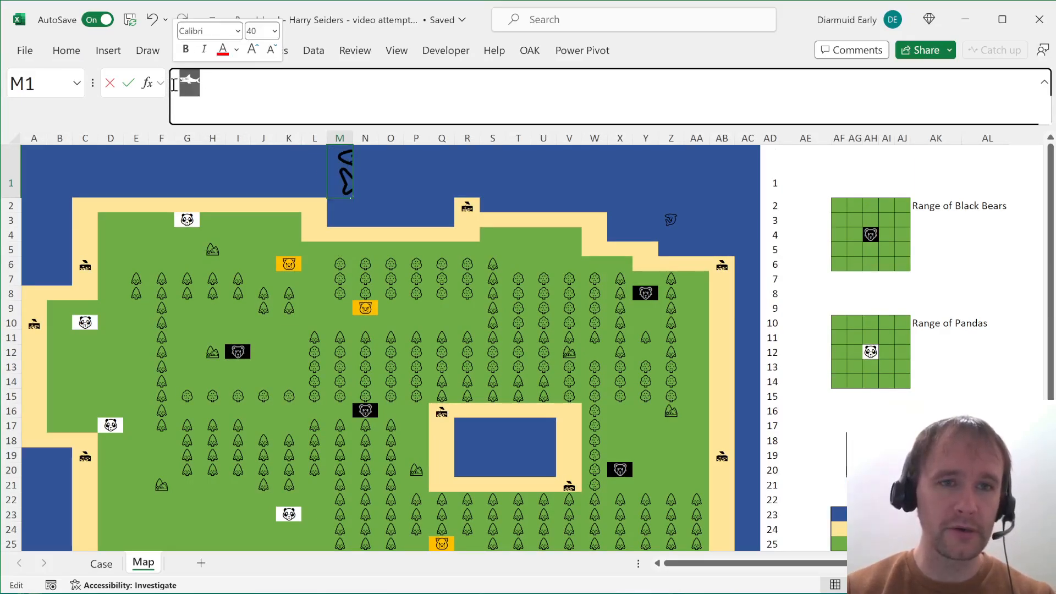
pyautogui.press('Escape')
pyautogui.hotkey('ctrl', 'z')
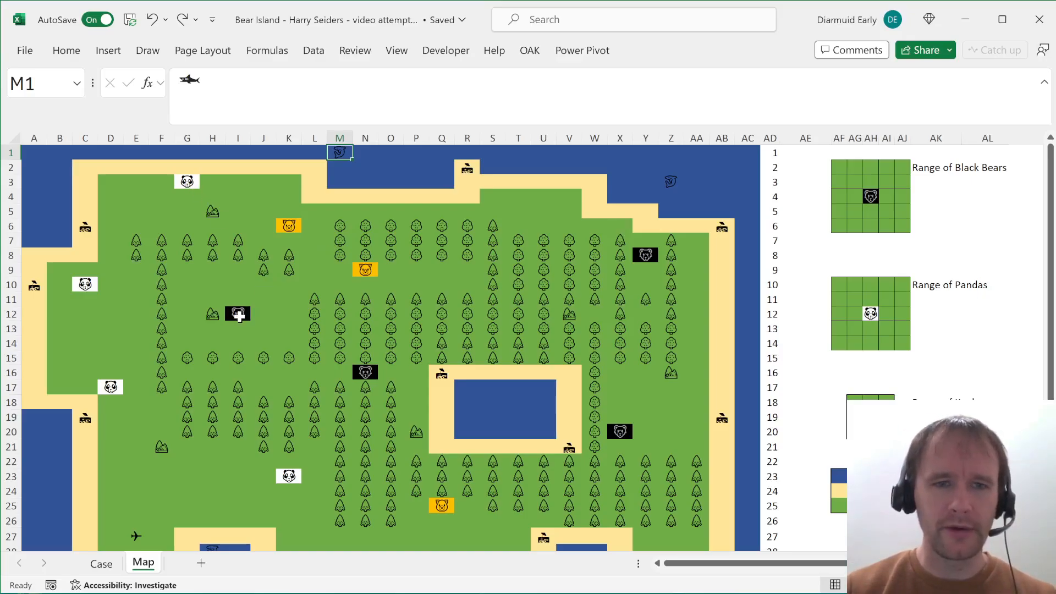
# - Copy the black bear symbol from I12 into AF27 as a value, and the panda symbol from K23 into AF28
pyautogui.click(245, 314)
pyautogui.hotkey('ctrl', 'c')
pyautogui.scroll(-3, 559, 368)
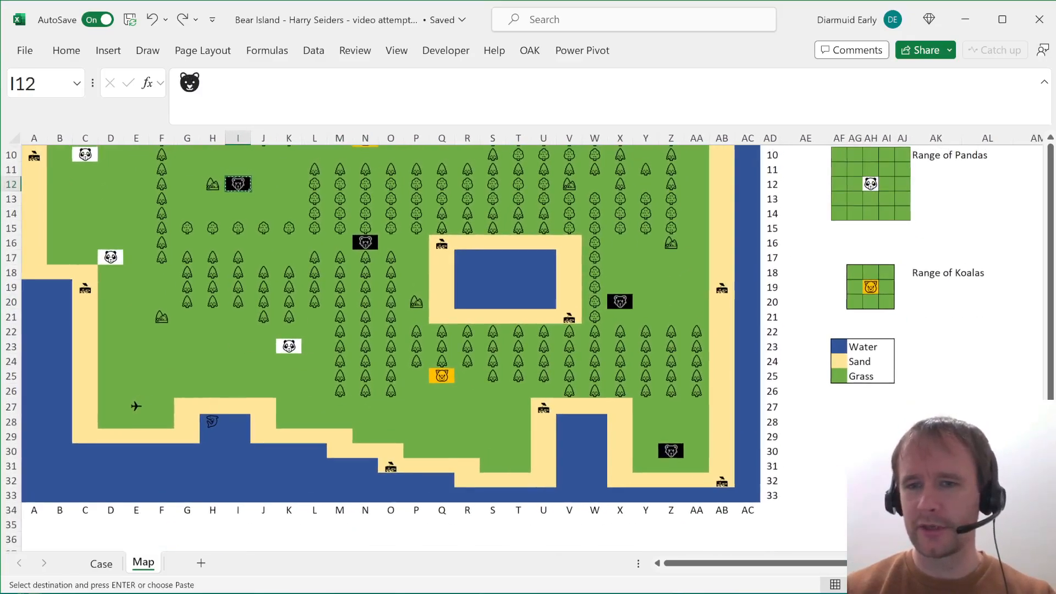
pyautogui.click(835, 406)
pyautogui.hotkey('ctrl', 'alt', 'v')
pyautogui.press('Return')
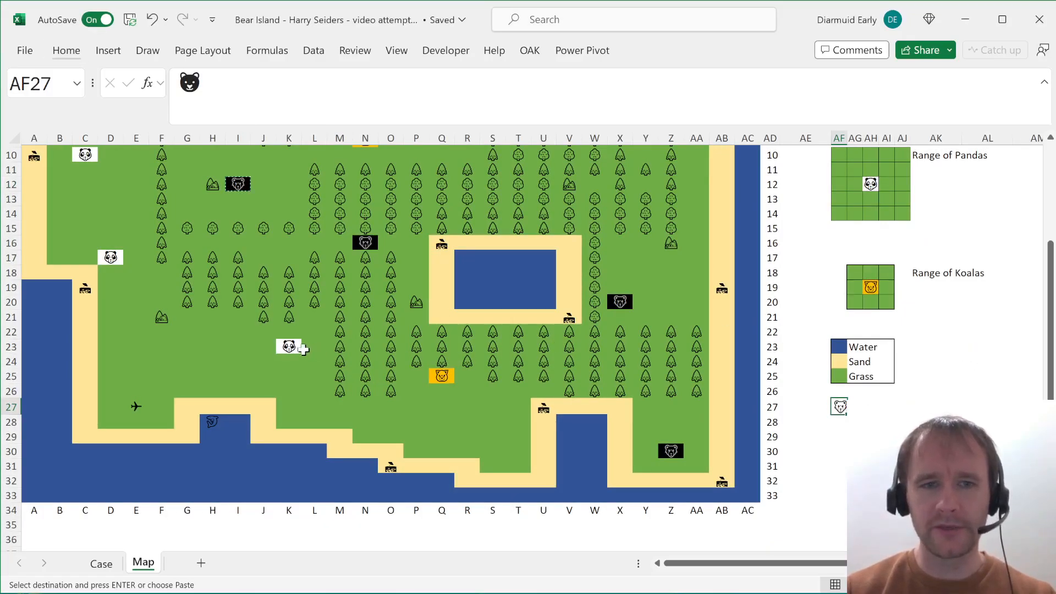
pyautogui.click(289, 347)
pyautogui.hotkey('ctrl', 'c')
pyautogui.click(839, 422)
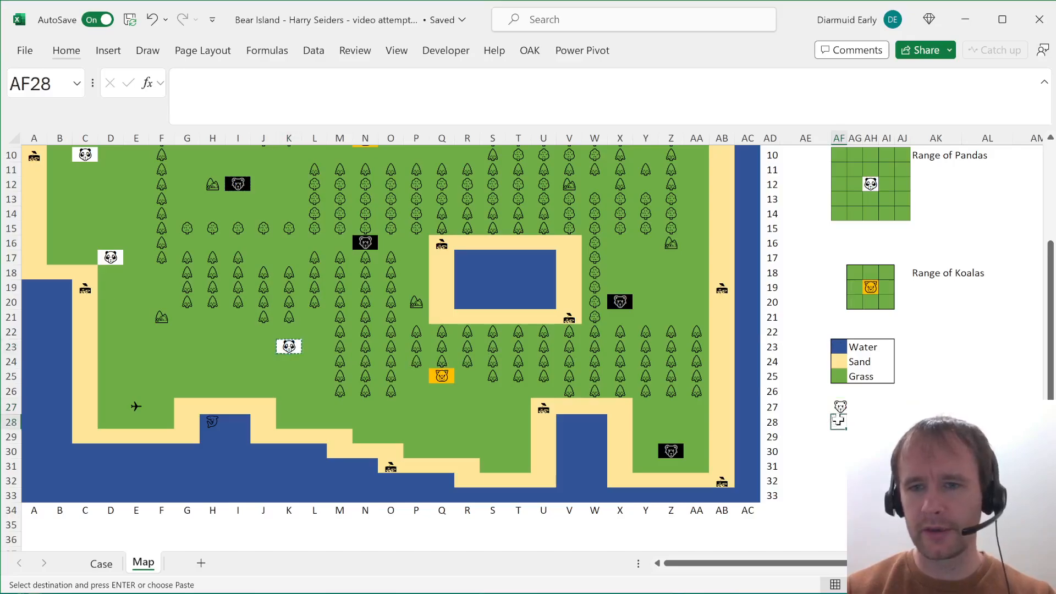
pyautogui.hotkey('ctrl', 'v')
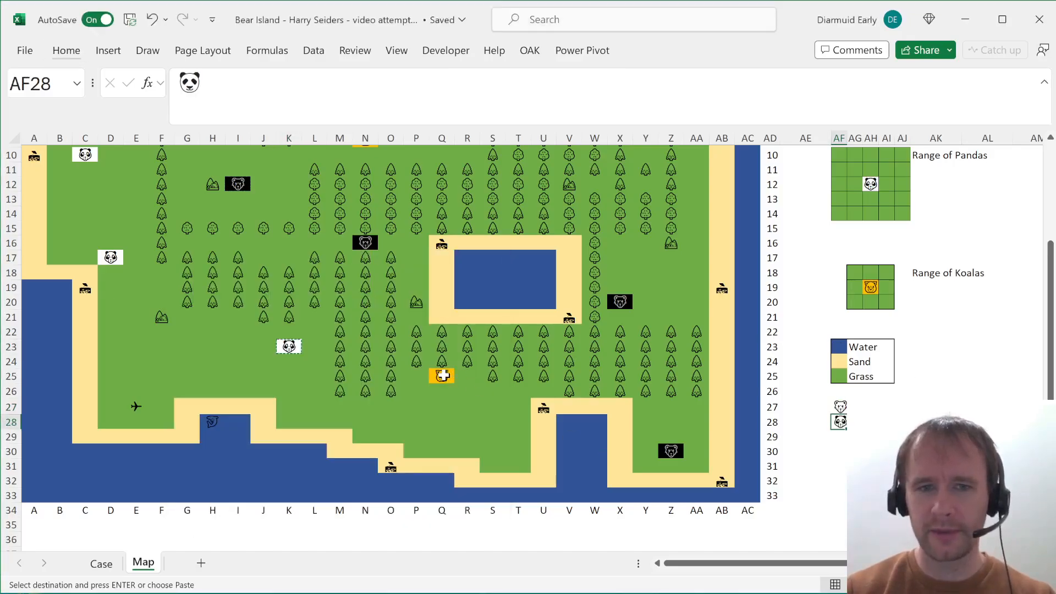
# - Copy the koala symbol from Q25 into AF29 as a value, and the shark symbol from H28 into AF30
pyautogui.click(441, 376)
pyautogui.hotkey('ctrl', 'c')
pyautogui.click(841, 437)
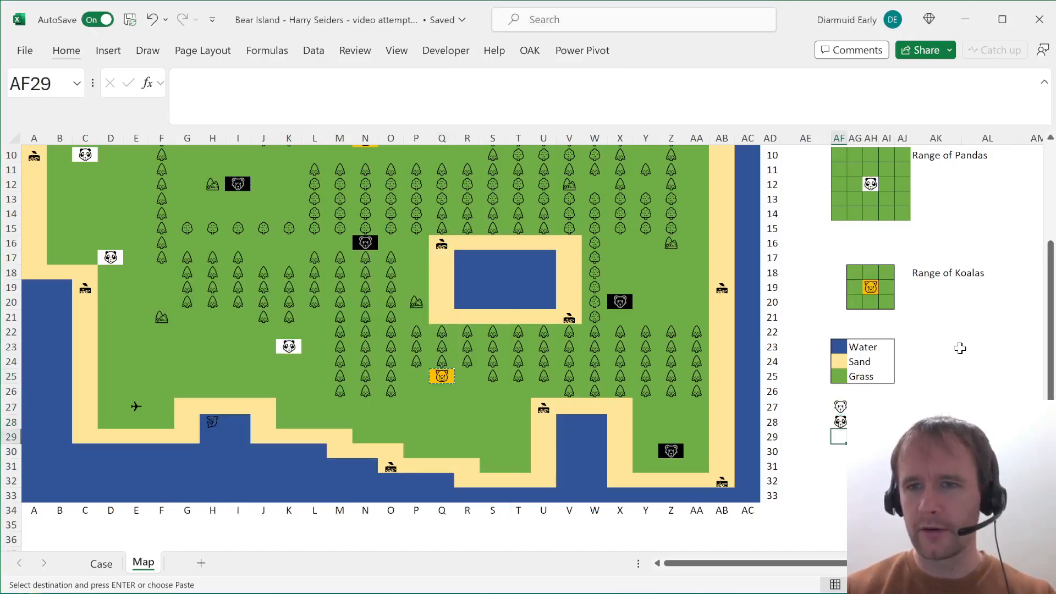
pyautogui.hotkey('ctrl', 'alt', 'v')
pyautogui.press('v')
pyautogui.press('Return')
pyautogui.scroll(3, 960, 349)
pyautogui.scroll(-2, 960, 348)
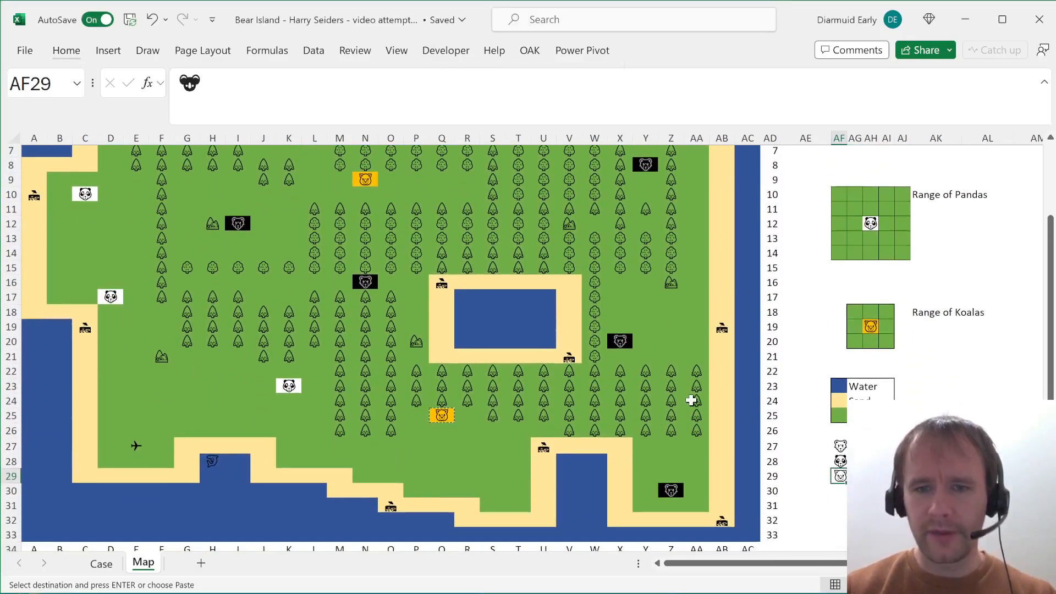
pyautogui.click(208, 459)
pyautogui.hotkey('ctrl', 'c')
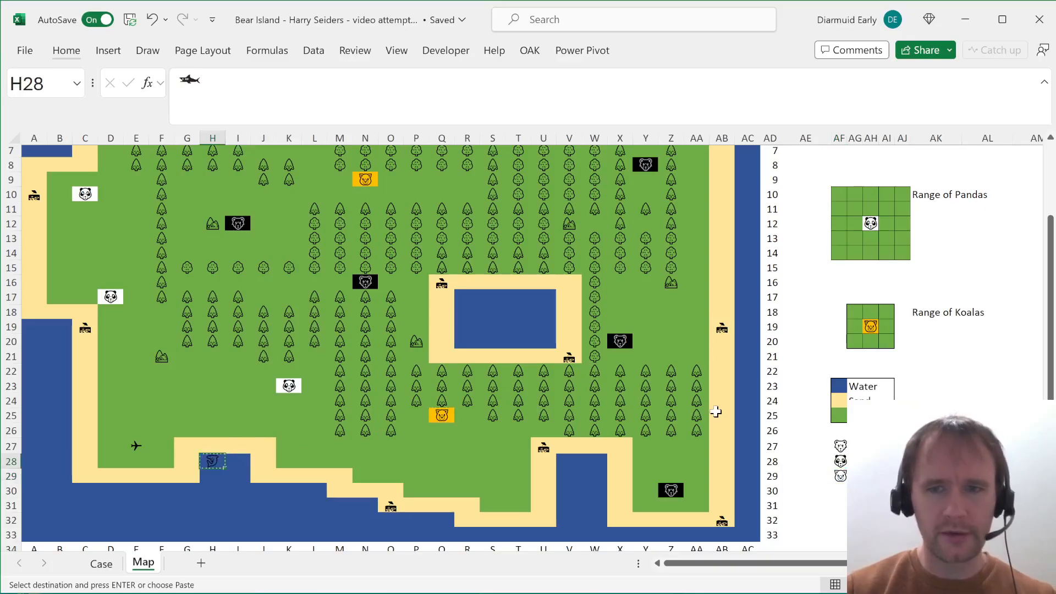
pyautogui.click(838, 490)
pyautogui.hotkey('ctrl', 'v')
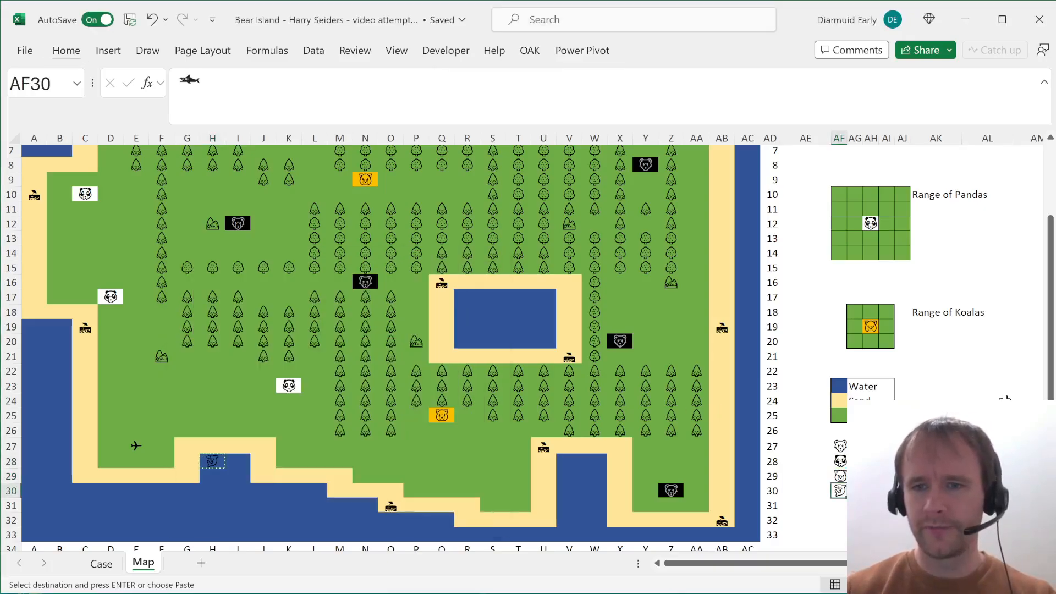
# - Start a COUNTIF formula in AG27, beside the copied black bear symbol
pyautogui.press('Up')
pyautogui.press('Up')
pyautogui.press('Up')
pyautogui.press('Right')
pyautogui.write('=cou')
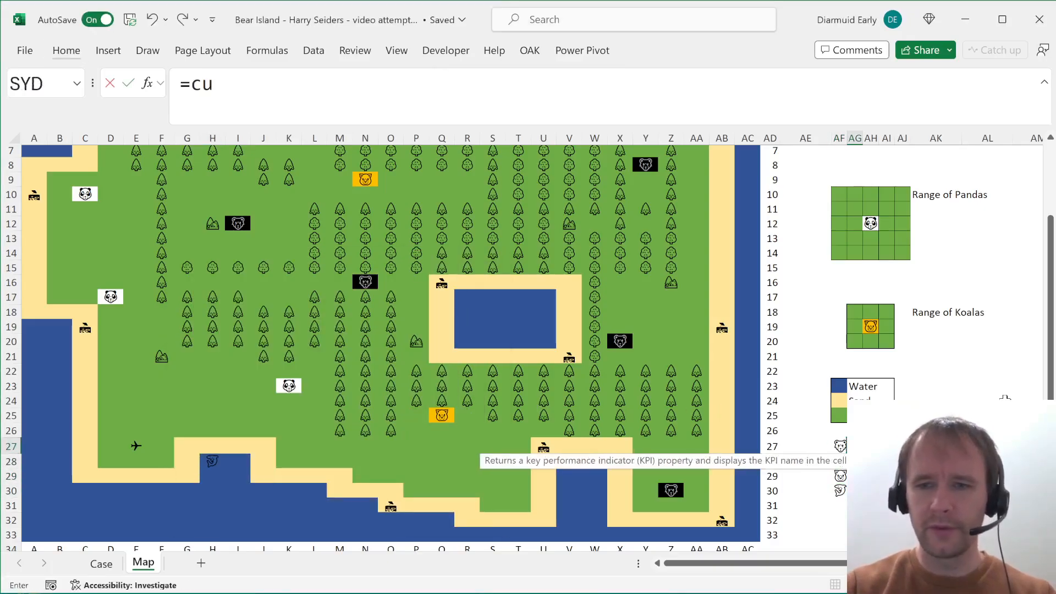
pyautogui.press('BackSpace')
pyautogui.write('outn')
pyautogui.press('BackSpace')
pyautogui.press('BackSpace')
pyautogui.write('ntif')
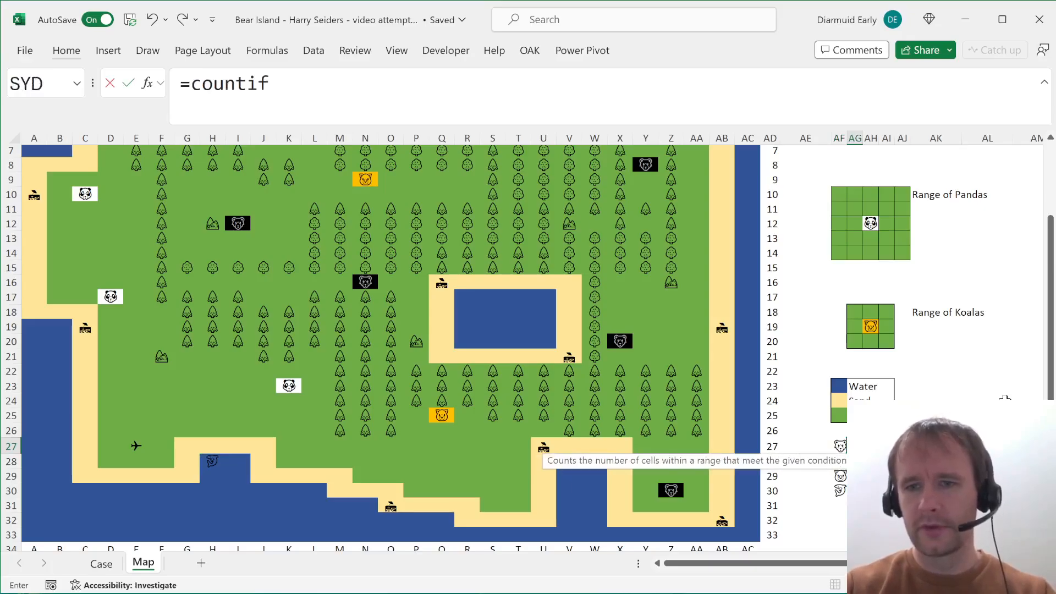
pyautogui.press('Tab')
# - Set the COUNTIF range to the whole map A1:AC33 with AF27 as the criterion, and complete the formula
pyautogui.press('Left')
pyautogui.press('Left')
pyautogui.press('Left')
pyautogui.press('Down')
pyautogui.press('Down')
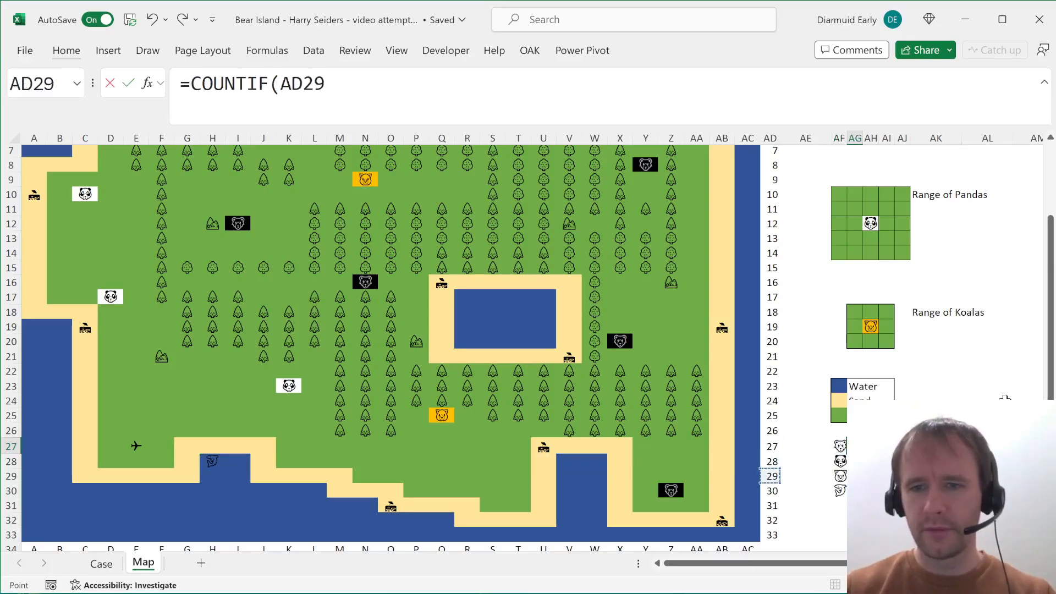
pyautogui.press('Left')
pyautogui.press('Down')
pyautogui.press('Down')
pyautogui.press('Down')
pyautogui.press('Down')
pyautogui.hotkey('ctrl', 'shift', 'Up')
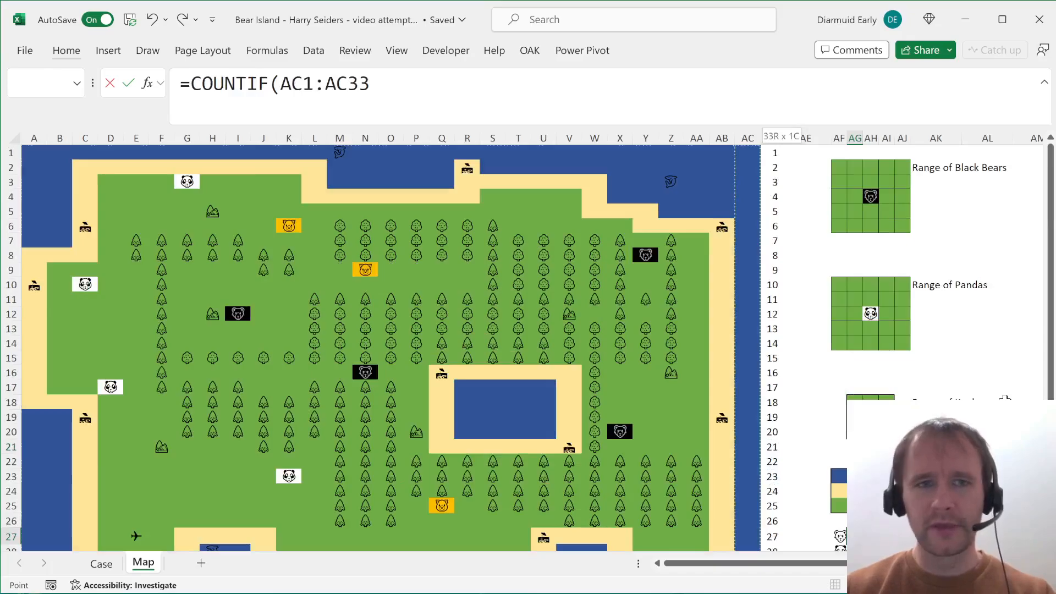
pyautogui.hotkey('ctrl', 'shift', 'Left')
pyautogui.write(',')
pyautogui.press('Left')
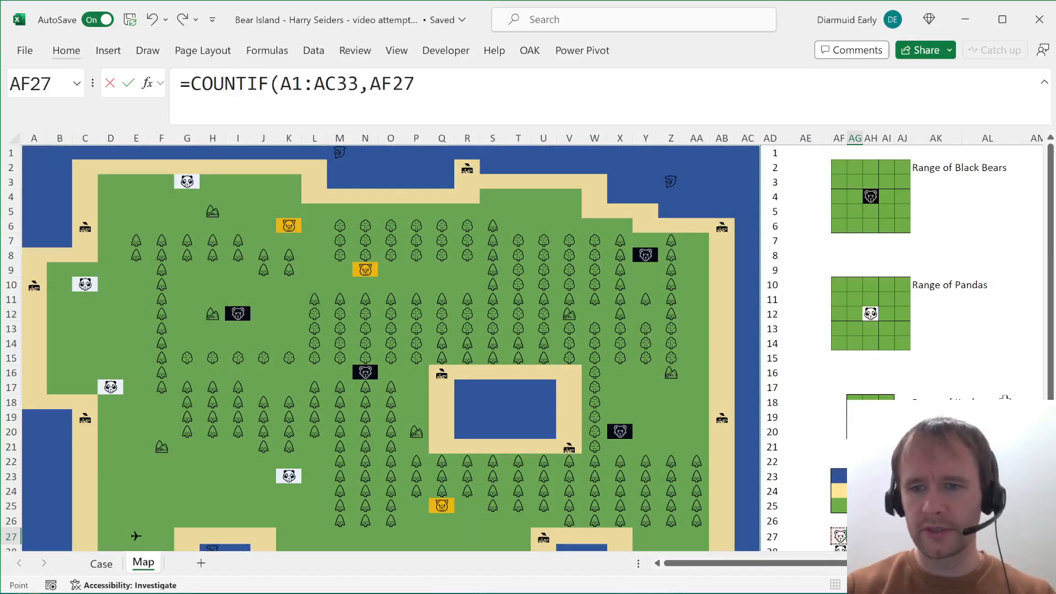
pyautogui.press('Return')
pyautogui.press('Up')
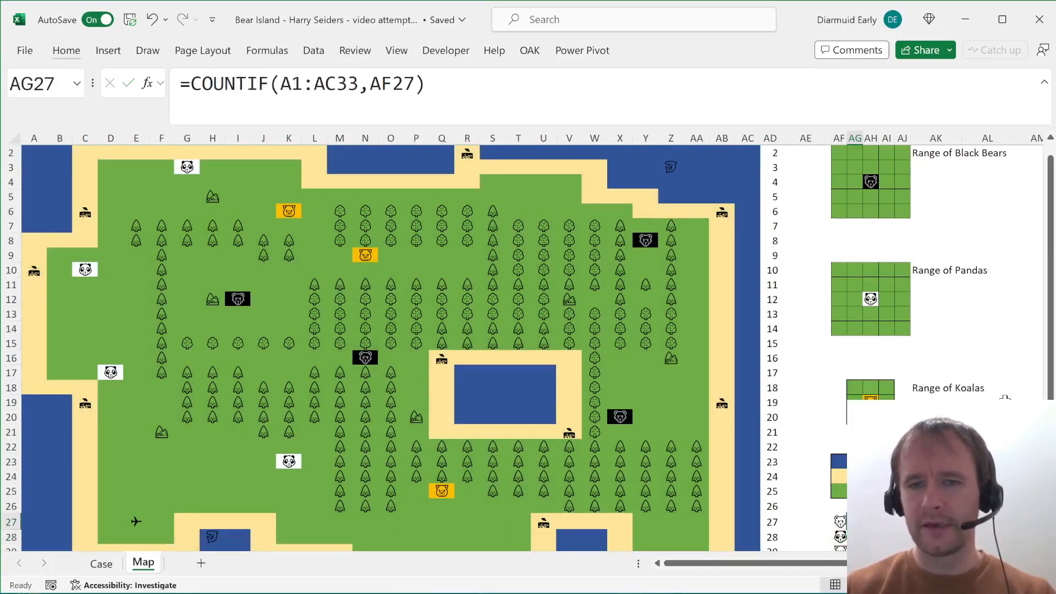
# - Extend the COUNTIF criterion in AG27 to AF27:AF30 so all four animal symbols are counted
pyautogui.scroll(-3, 385, 330)
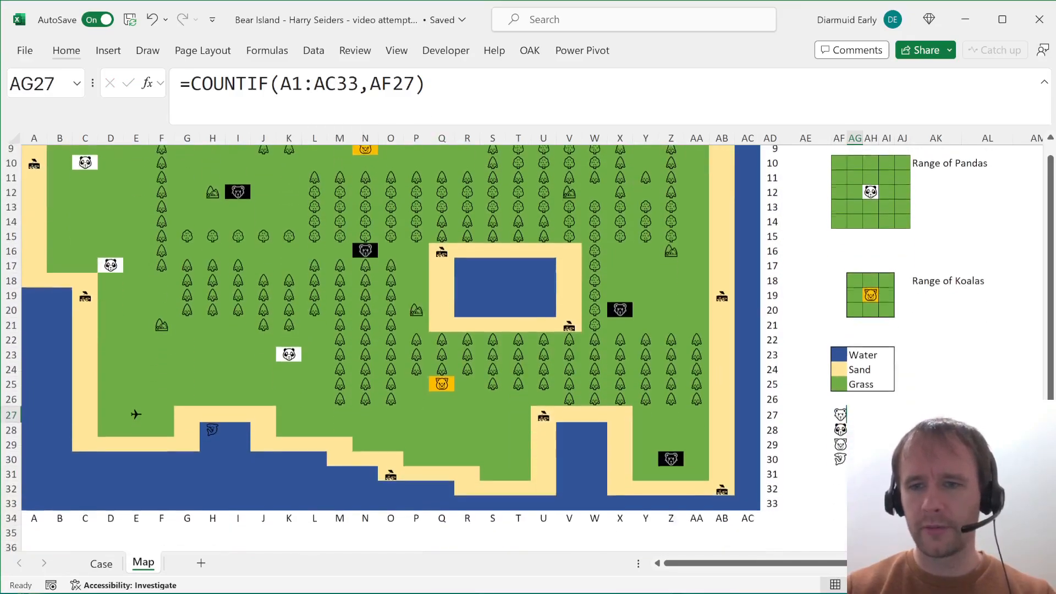
pyautogui.click(465, 95)
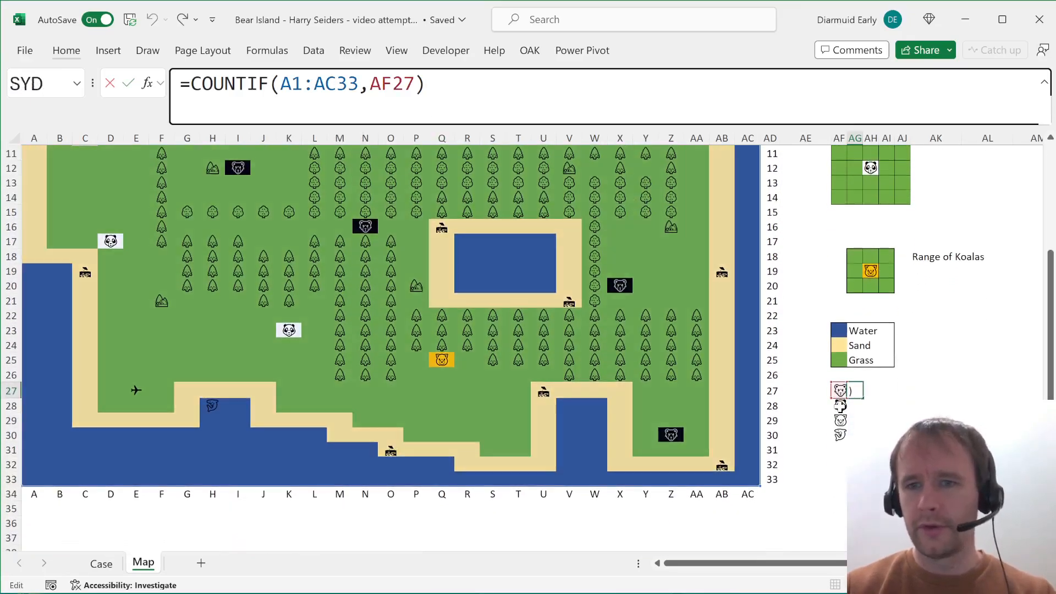
pyautogui.moveTo(831, 398); pyautogui.dragTo(833, 446)
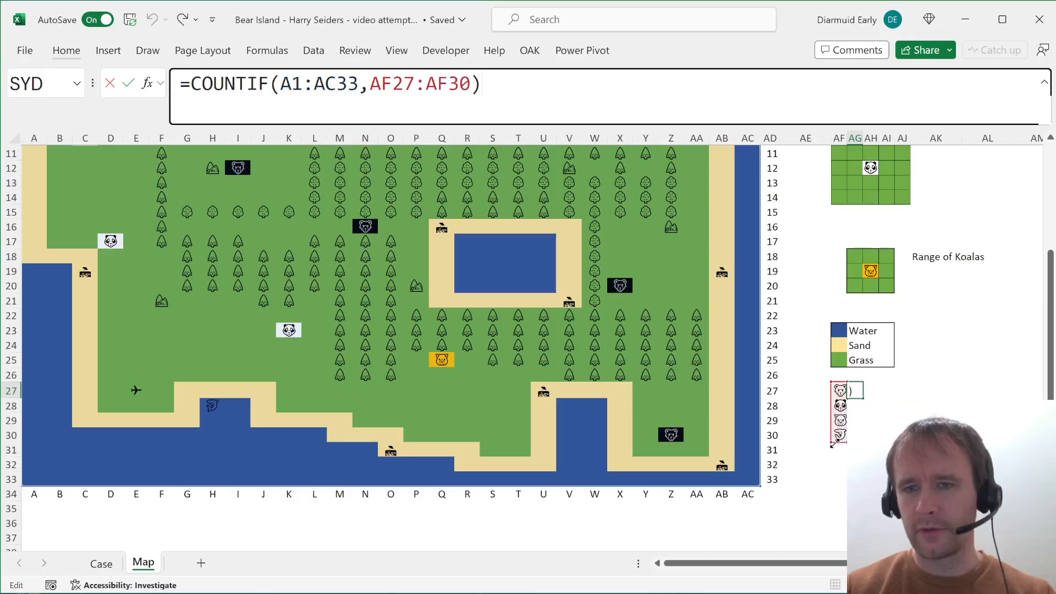
pyautogui.press('Return')
# - Sum the spilled animal counts in AG31 with =SUM(AG27#)
pyautogui.press('Down')
pyautogui.press('Down')
pyautogui.press('Down')
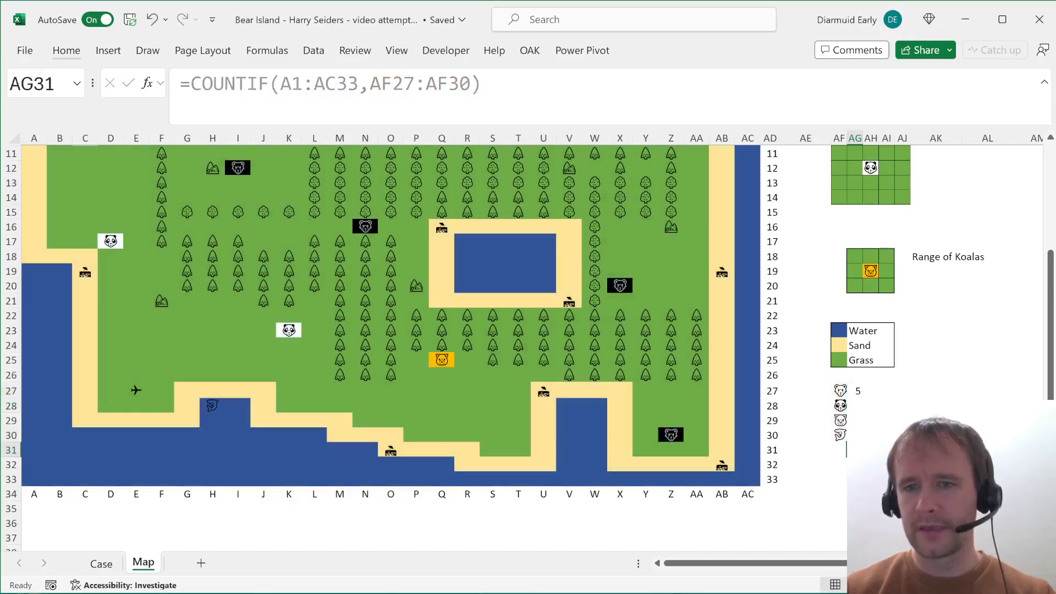
pyautogui.hotkey('alt', '=')
pyautogui.hotkey('ctrl', 'Return')
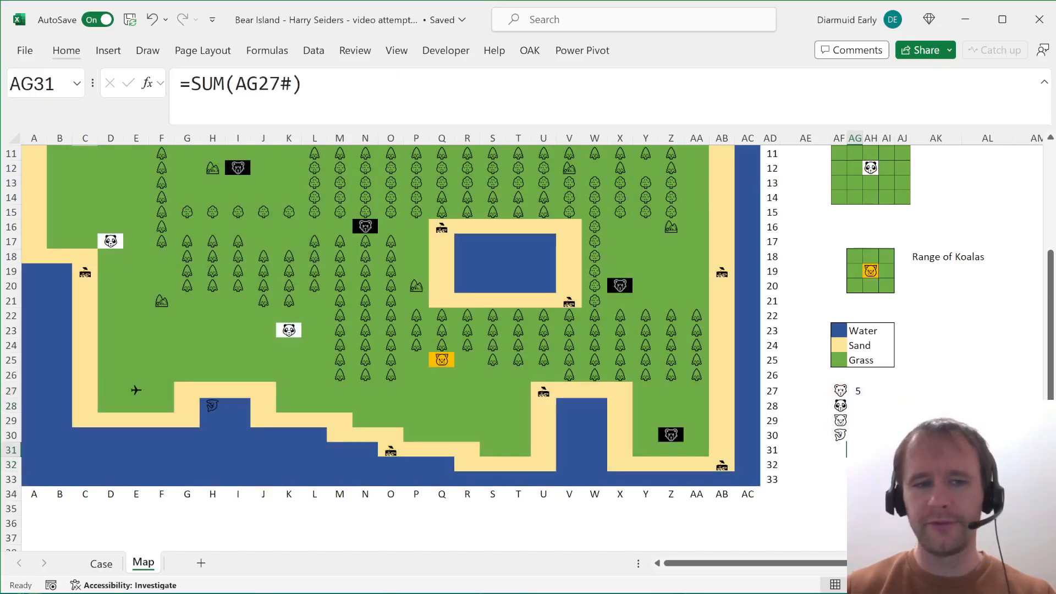
# - Enter 15 as the Bonus 1 answer in E42 of the Case sheet
pyautogui.hotkey('ctrl', 'pageup')
pyautogui.click(207, 238)
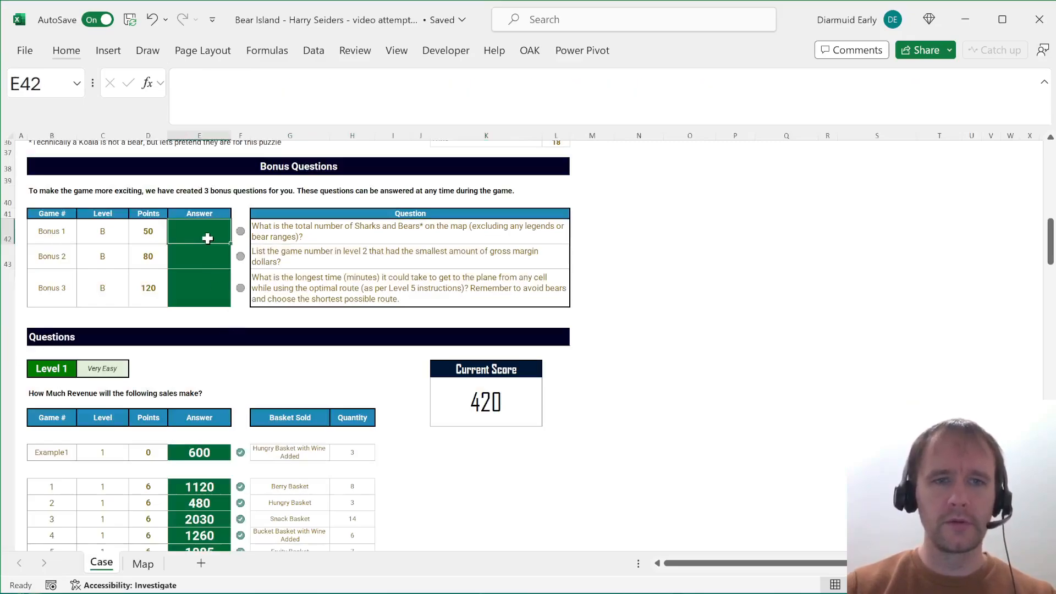
pyautogui.write('15')
pyautogui.press('Return')
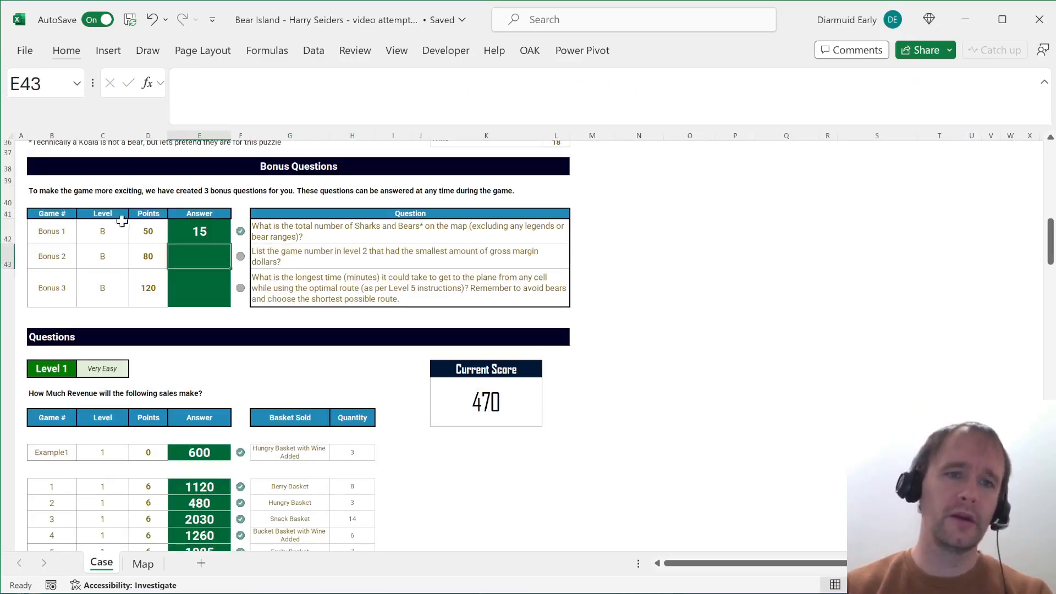
# - Read the Bonus 2 question and check the minimum of the Level 2 answers in E81:E100
pyautogui.click(316, 268)
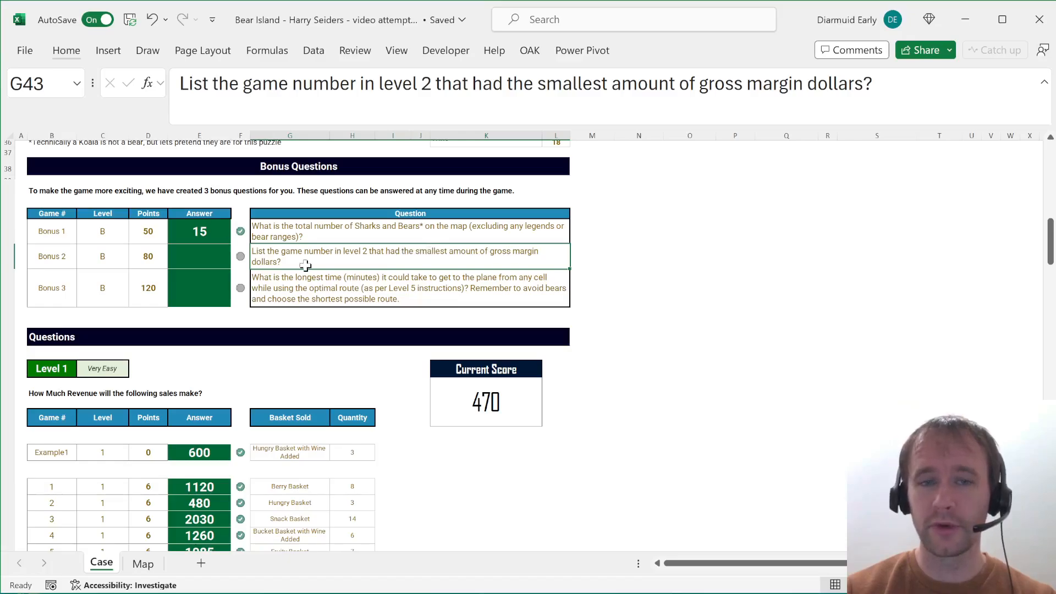
pyautogui.scroll(-14, 362, 424)
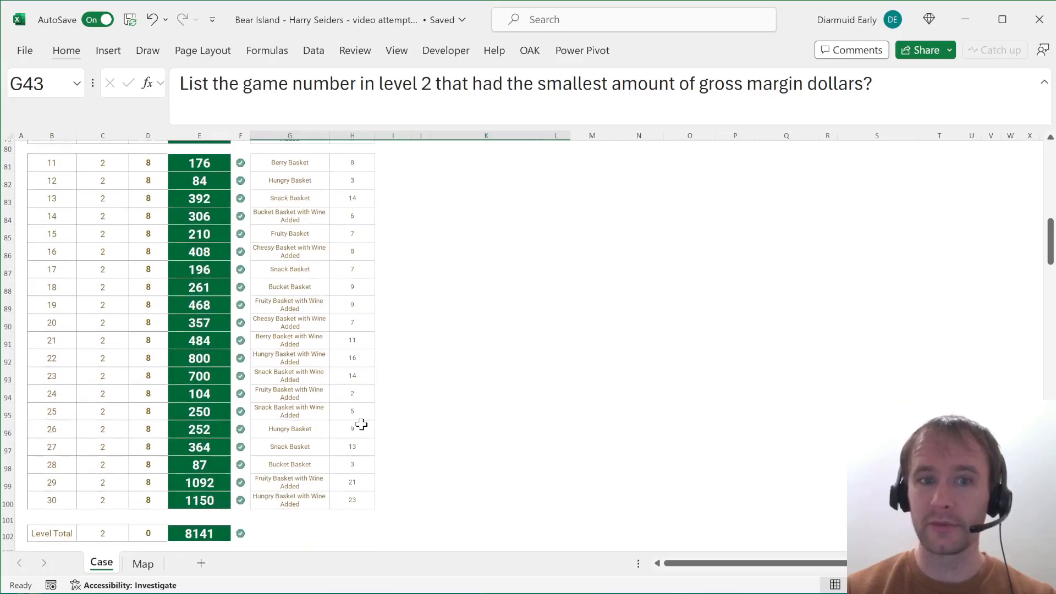
pyautogui.scroll(4, 362, 424)
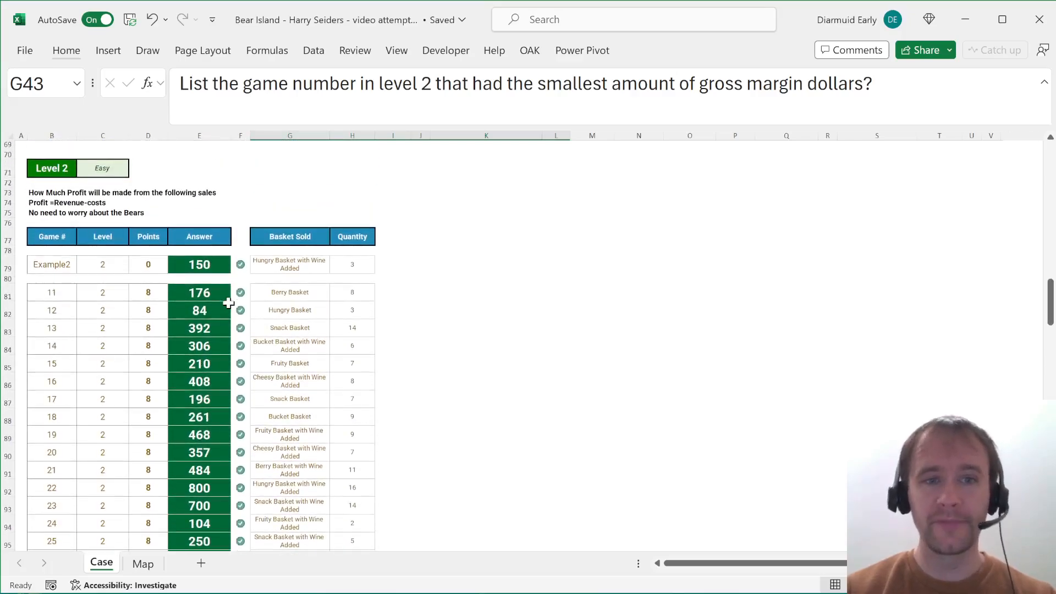
pyautogui.click(188, 292)
pyautogui.hotkey('ctrl', 'shift', 'Down')
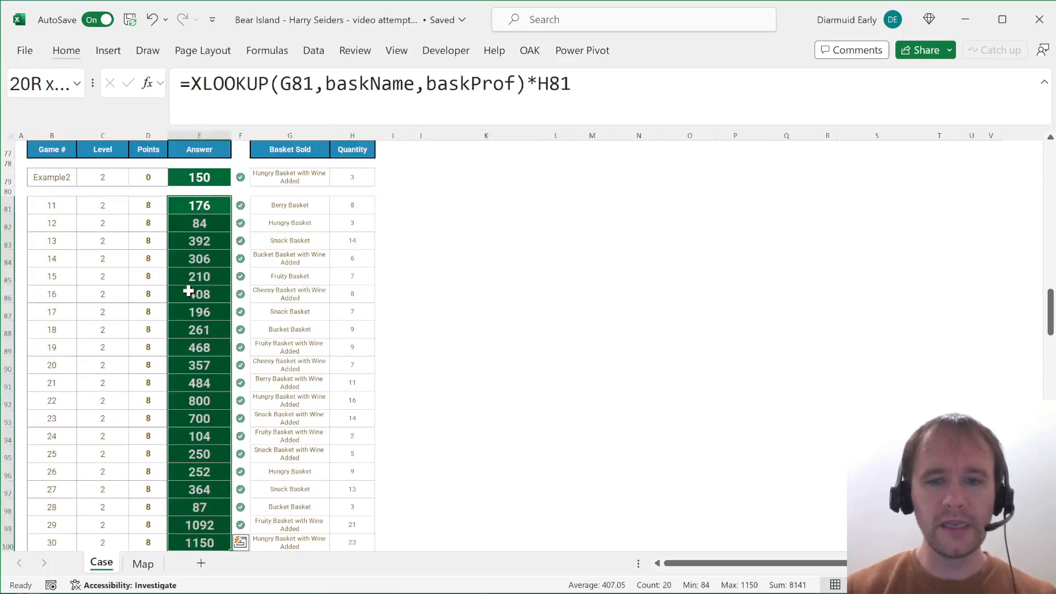
pyautogui.scroll(-2, 441, 332)
pyautogui.scroll(1, 434, 353)
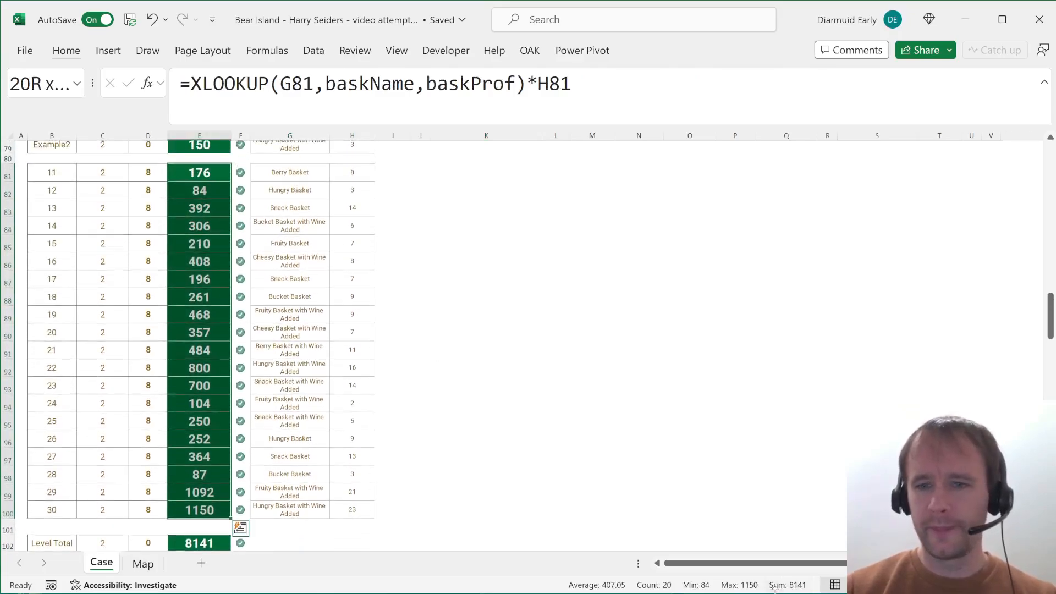
pyautogui.rightClick(708, 589)
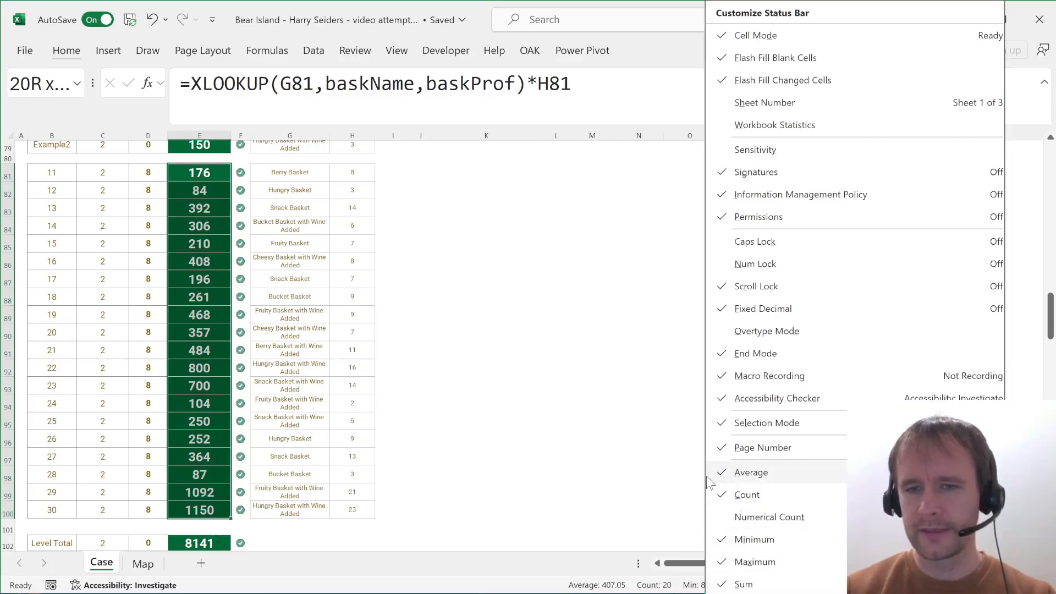
pyautogui.click(534, 588)
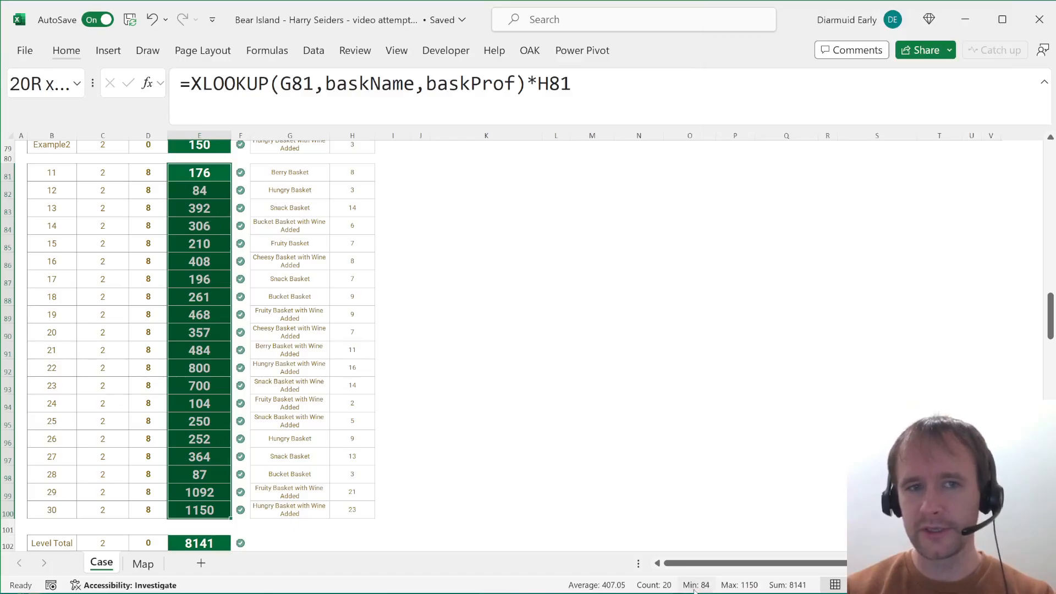
# - Check the minimum of the Level 2 answers from E83 down to E100 for a possible tie
pyautogui.click(180, 193)
pyautogui.click(182, 207)
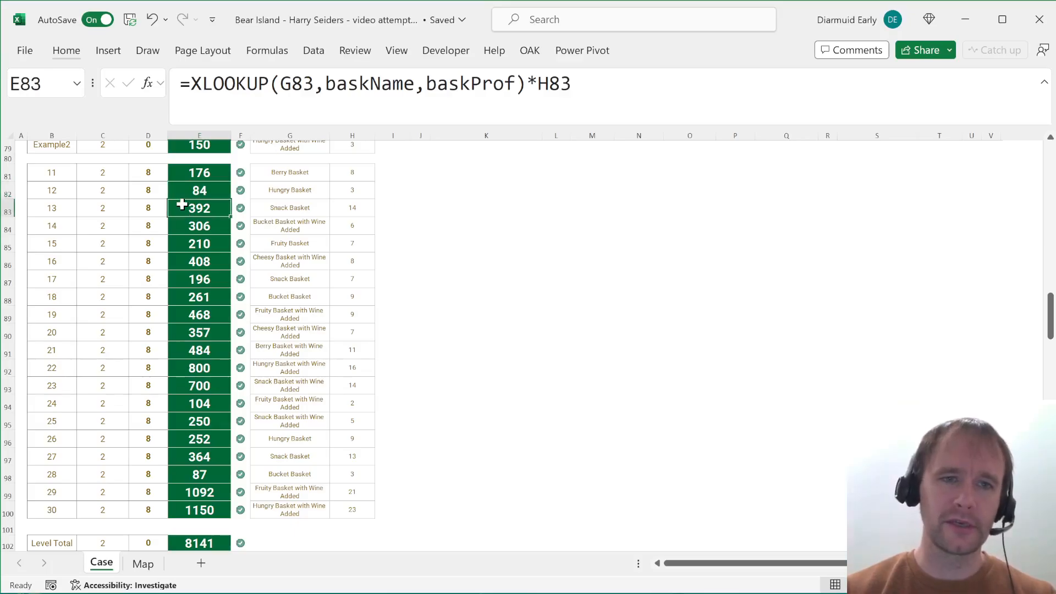
pyautogui.hotkey('ctrl', 'shift', 'Down')
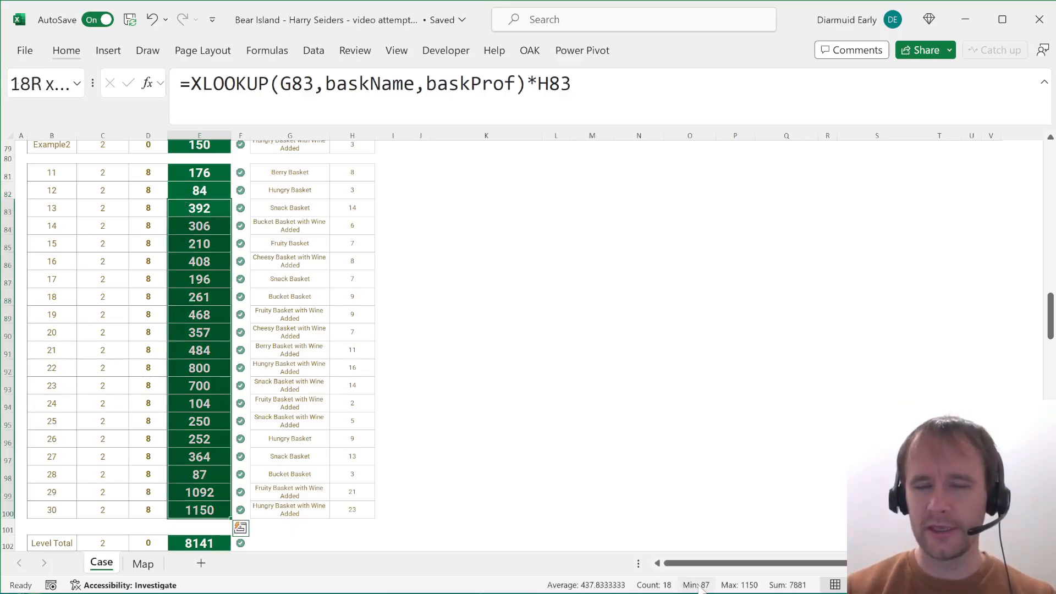
pyautogui.click(182, 191)
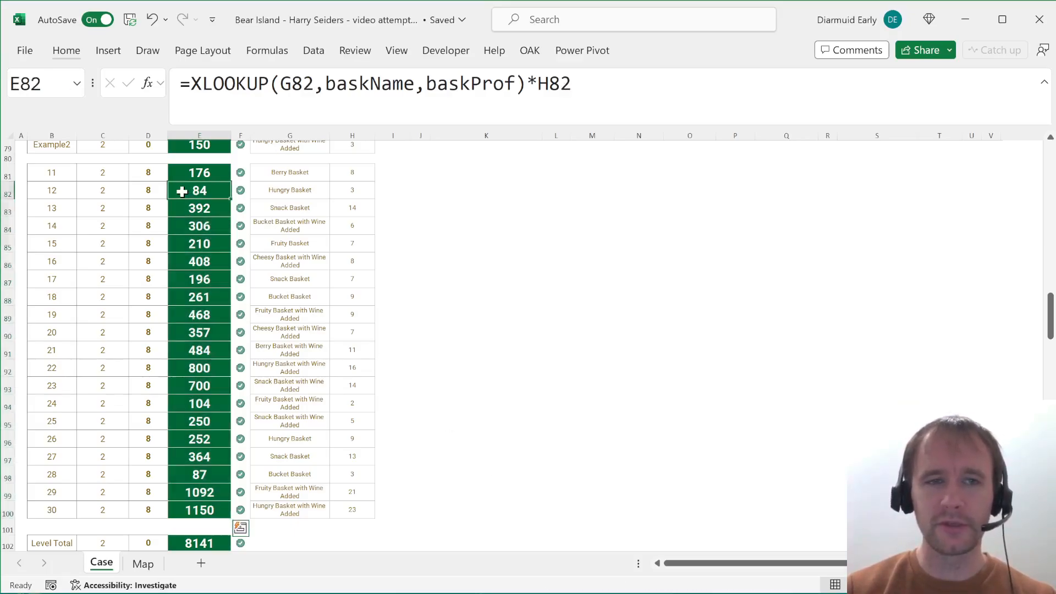
# - Look up the game number of the smallest Level 2 profit and enter 12 as the Bonus 2 answer in E43
pyautogui.click(46, 191)
pyautogui.scroll(14, 116, 250)
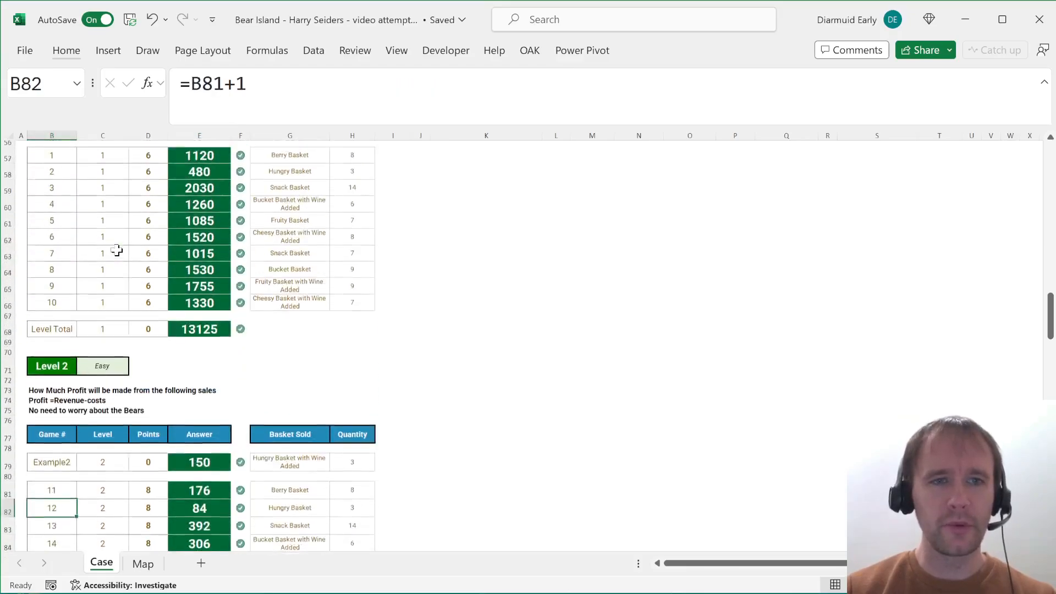
pyautogui.click(183, 236)
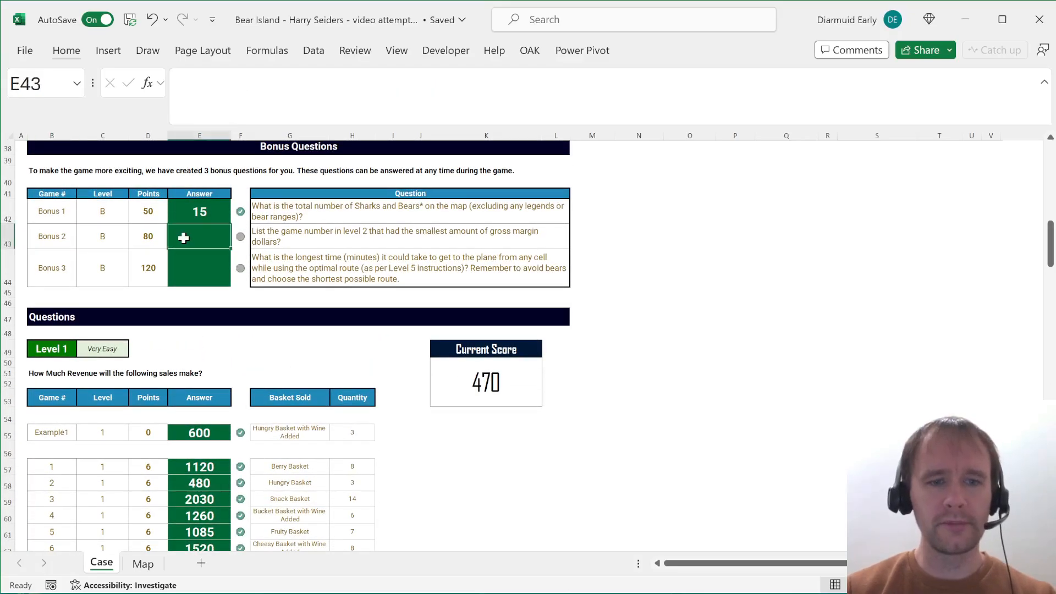
pyautogui.write('12')
pyautogui.press('Return')
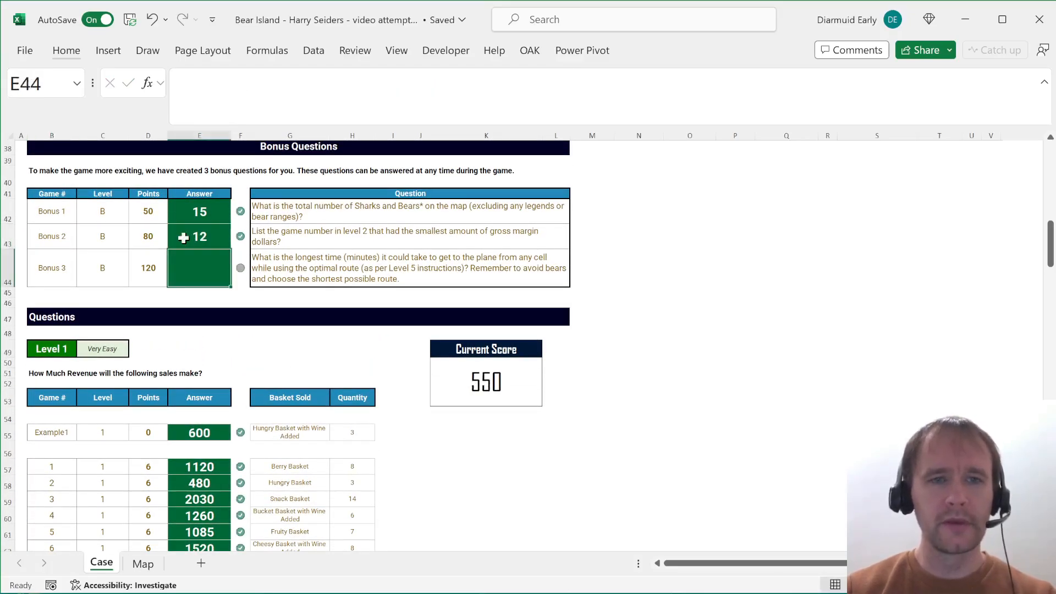
# - Review the current score, the Level 4 instructions and picnic locations, and the bear positions and ranges on the Map sheet
pyautogui.click(478, 394)
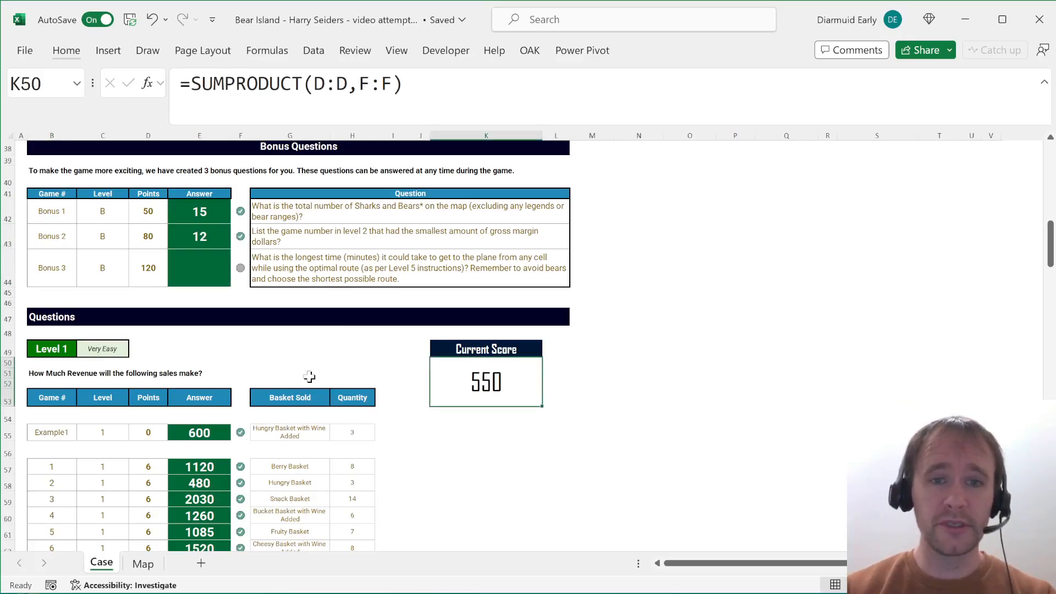
pyautogui.scroll(-20, 309, 377)
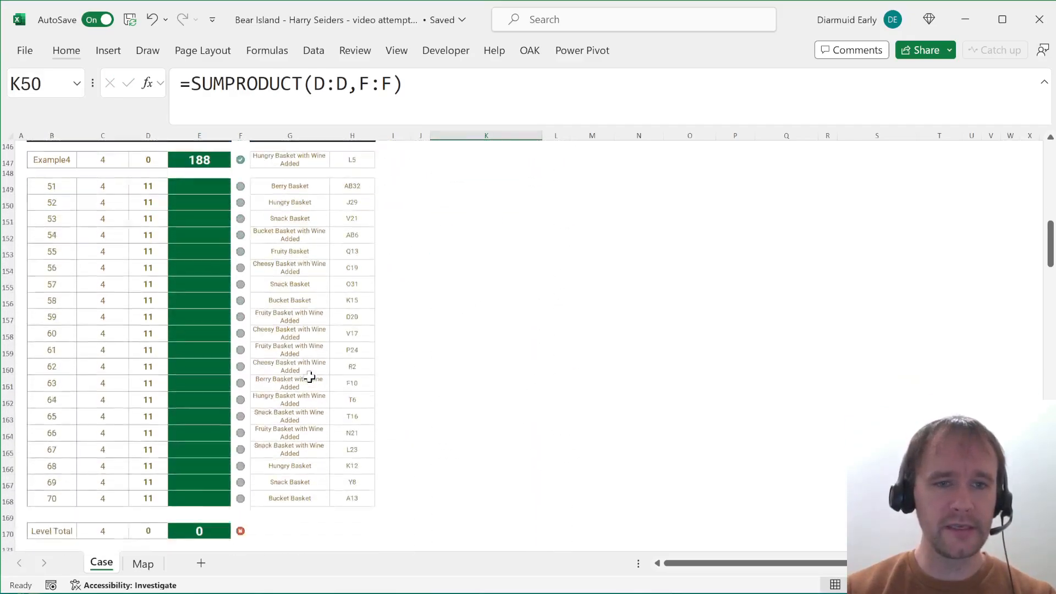
pyautogui.scroll(5, 309, 376)
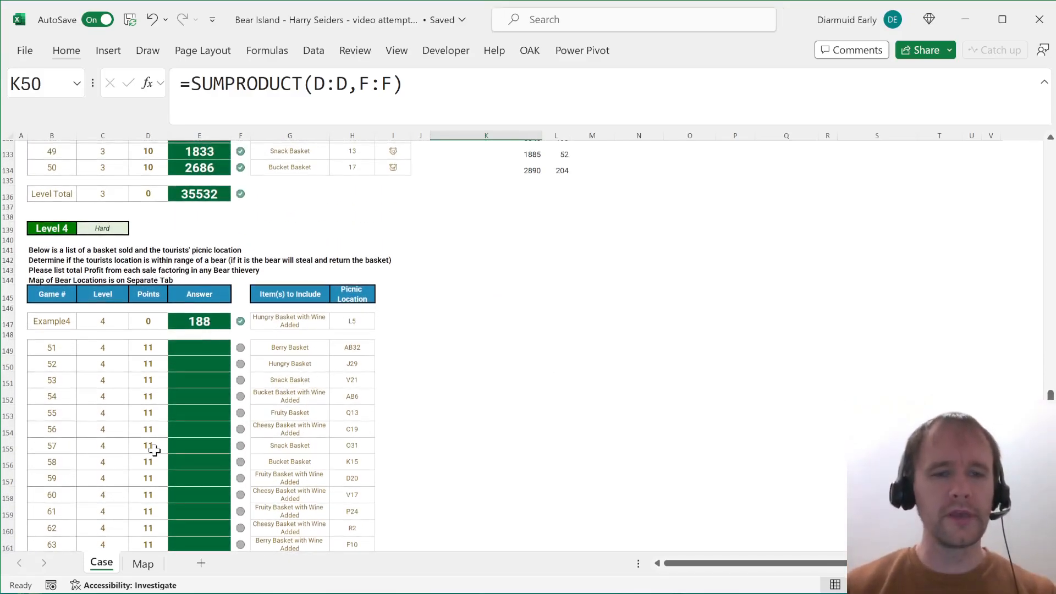
pyautogui.hotkey('ctrl', 'pagedown')
pyautogui.scroll(4, 297, 302)
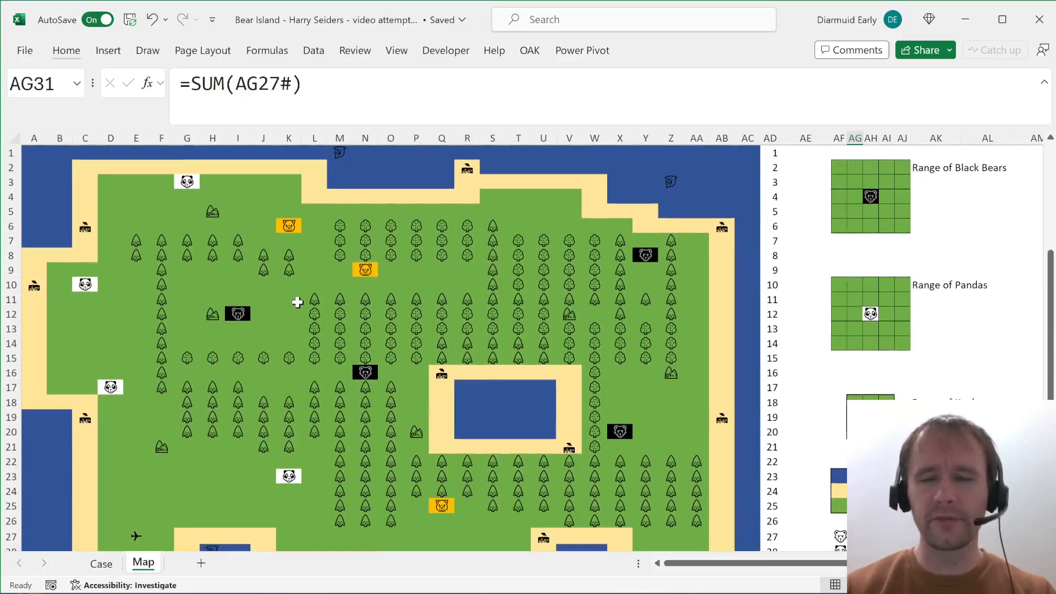
pyautogui.click(167, 165)
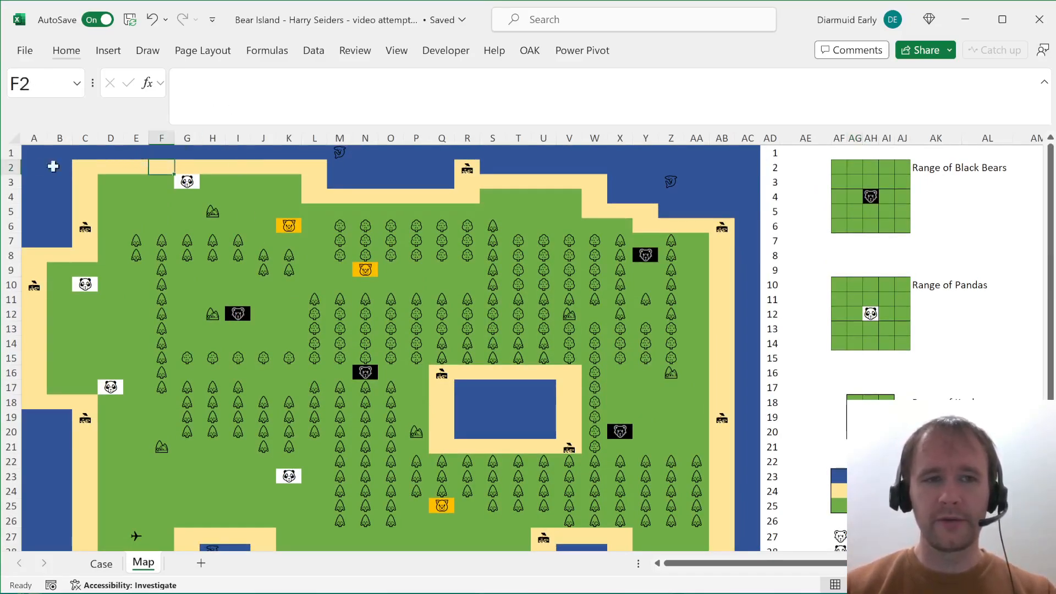
pyautogui.click(81, 186)
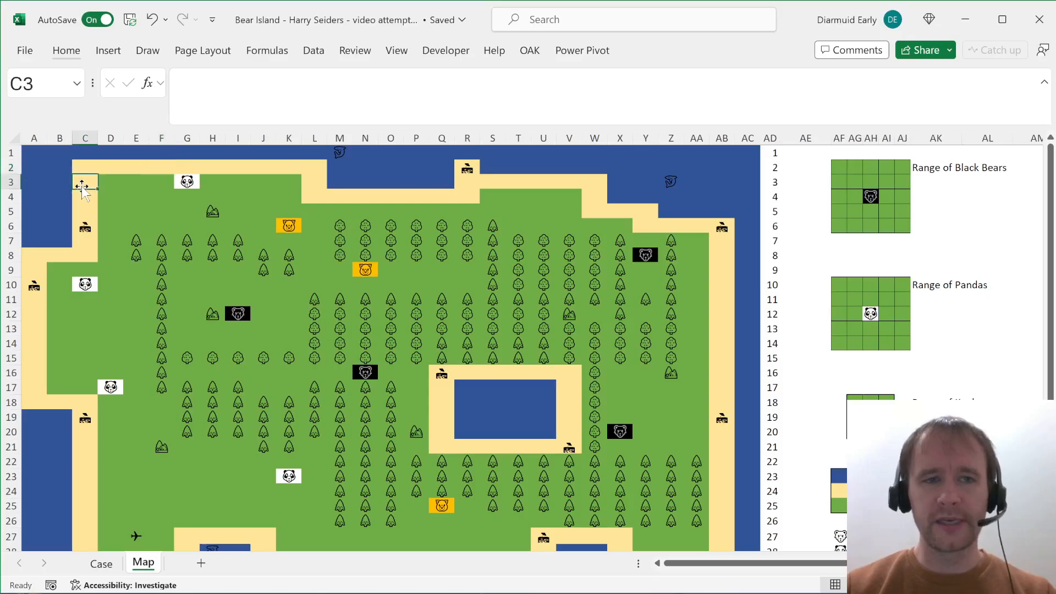
pyautogui.click(183, 185)
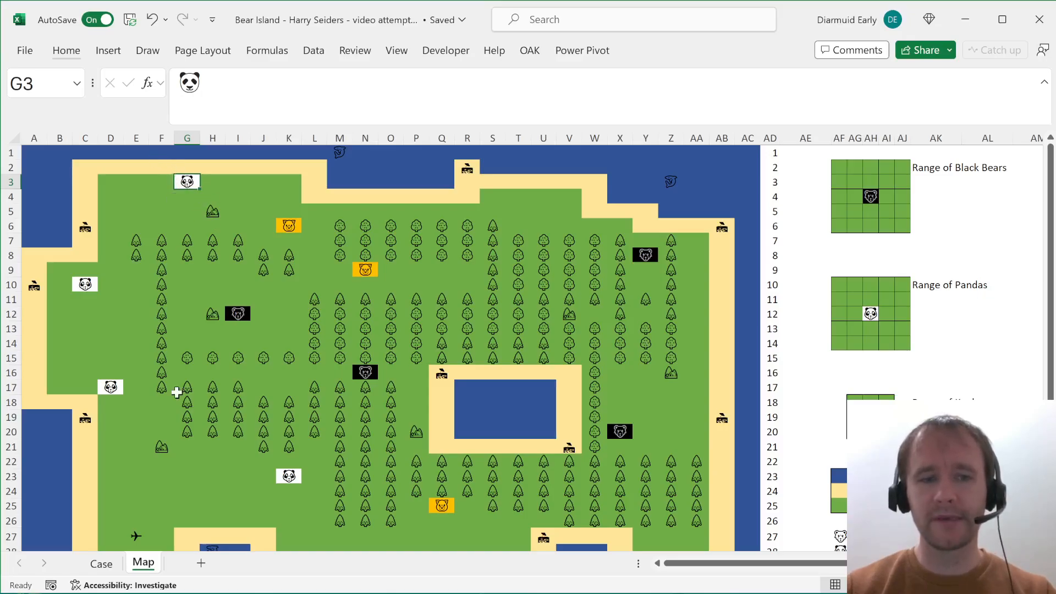
# - Duplicate the Map sheet and name the copy Bears
pyautogui.moveTo(146, 570); pyautogui.dragTo(192, 566)
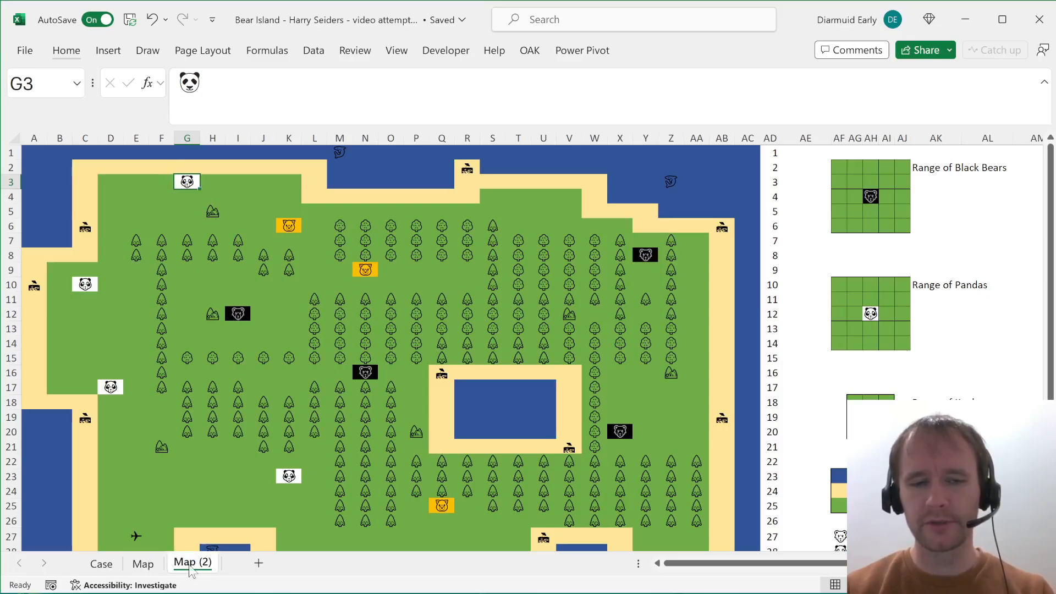
pyautogui.doubleClick(193, 562)
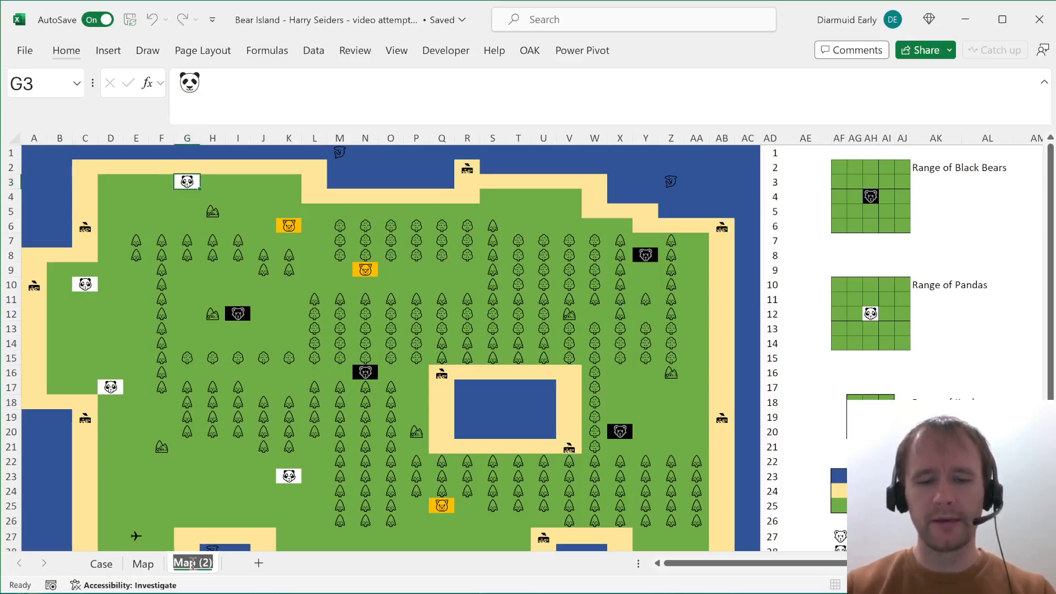
pyautogui.write('Bears')
pyautogui.press('Return')
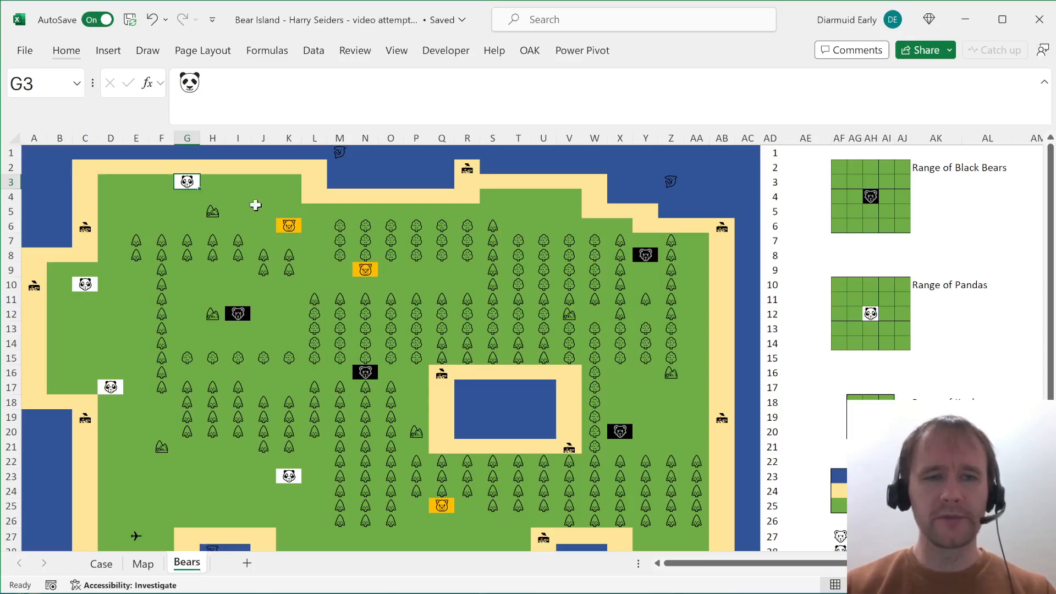
# - Copy the panda cell G3 over its 5-by-5 range E1:I5 on the Bears sheet, and copy the filled block
pyautogui.hotkey('ctrl', 'c')
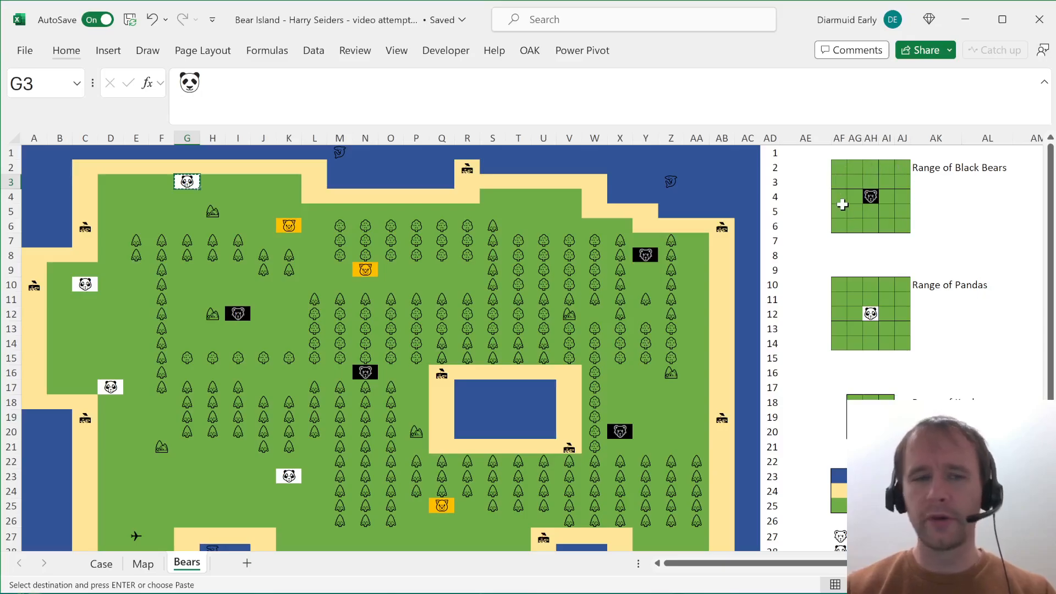
pyautogui.press('Up')
pyautogui.press('Left')
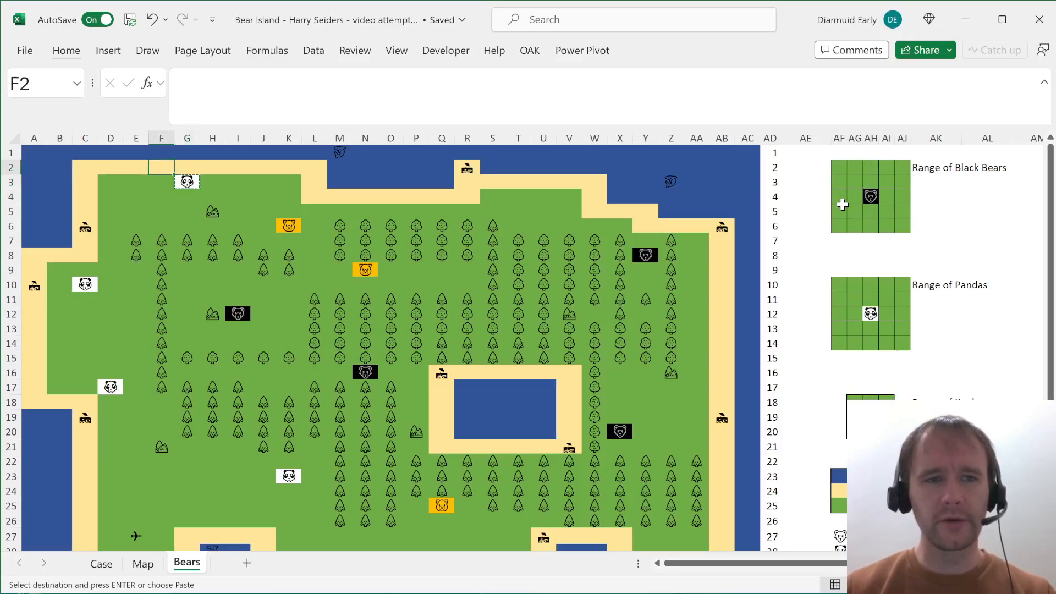
pyautogui.press('Up')
pyautogui.press('Left')
pyautogui.hotkey('shift', 'Down')
pyautogui.hotkey('shift', 'Right')
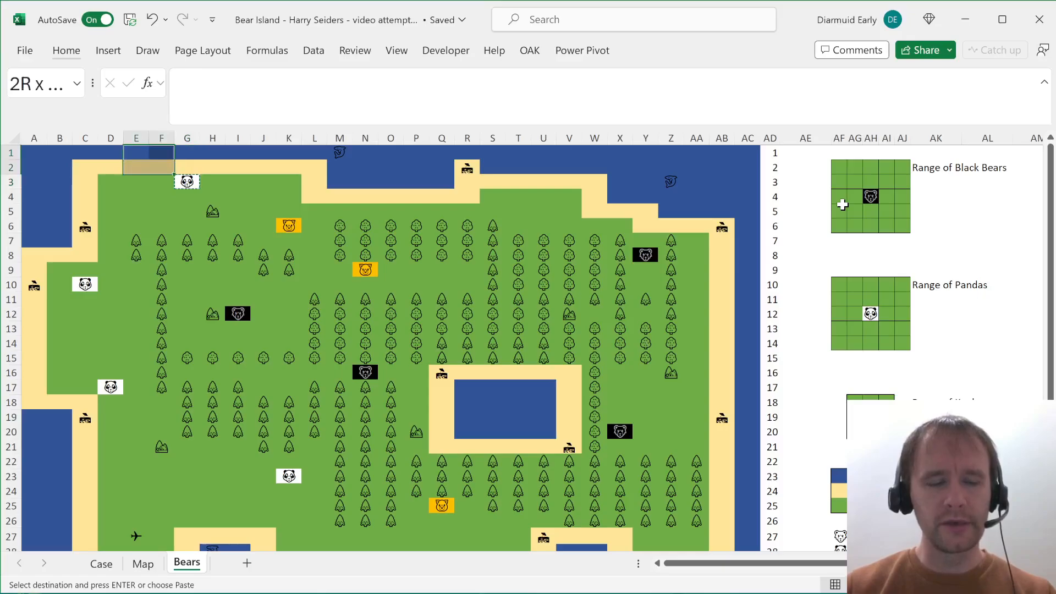
pyautogui.hotkey('shift', 'Down')
pyautogui.hotkey('shift', 'Right')
pyautogui.hotkey('shift', 'Down')
pyautogui.hotkey('shift', 'Right')
pyautogui.hotkey('shift', 'Down')
pyautogui.hotkey('shift', 'Right')
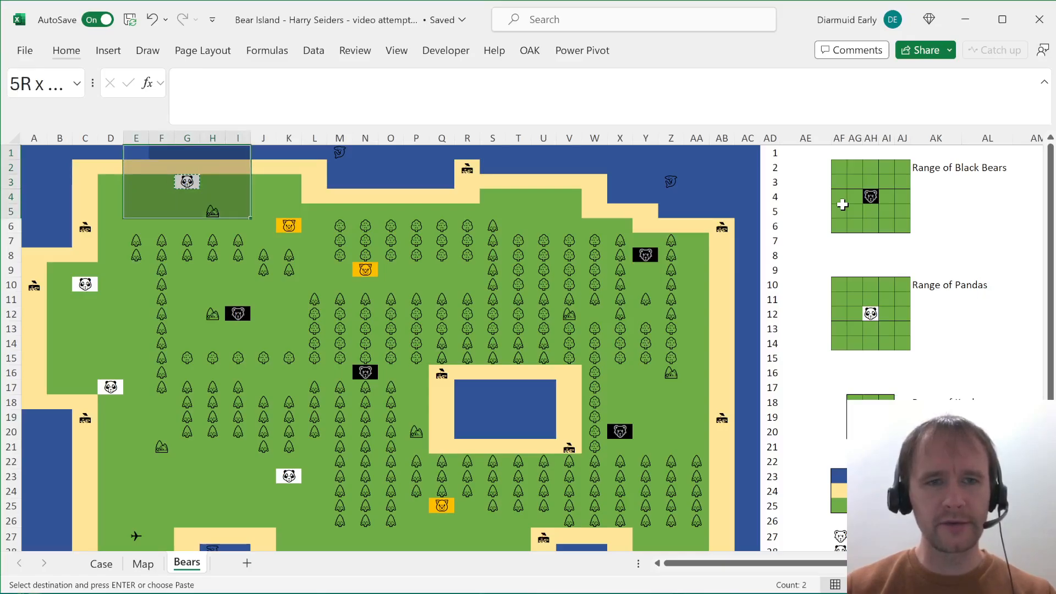
pyautogui.hotkey('ctrl', 'v')
pyautogui.press('ctrl')
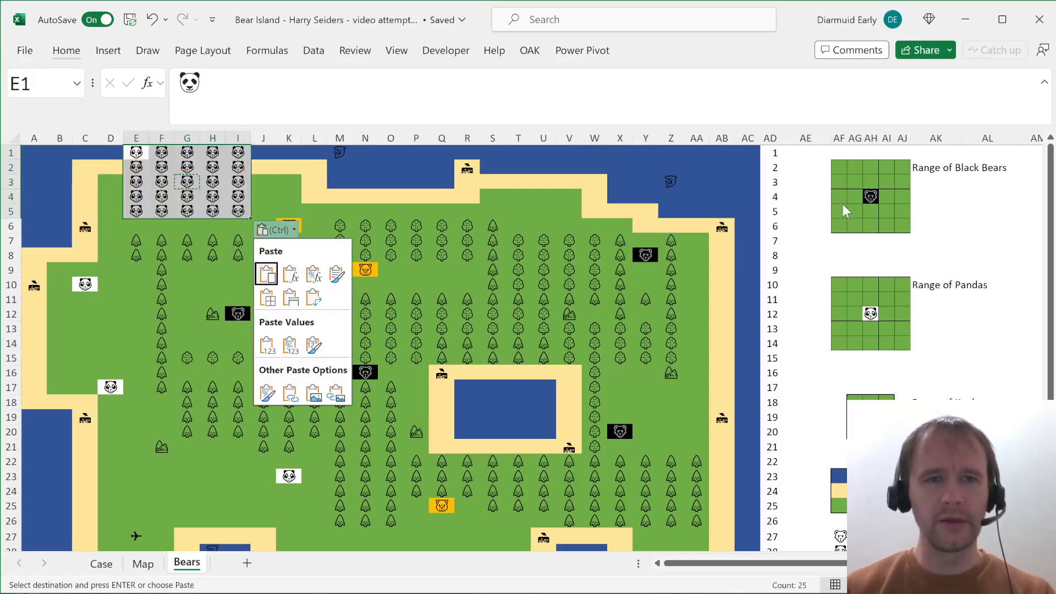
pyautogui.click(266, 391)
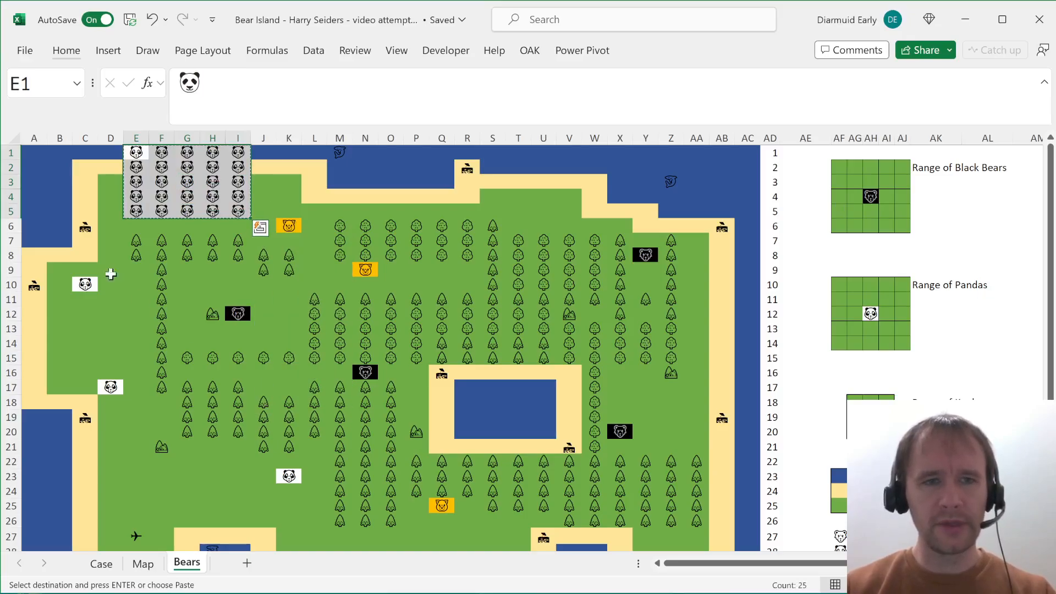
# - Paste the 5-by-5 panda block into A8:E12, centred on the panda in C10
pyautogui.click(80, 282)
pyautogui.press('Up')
pyautogui.press('Left')
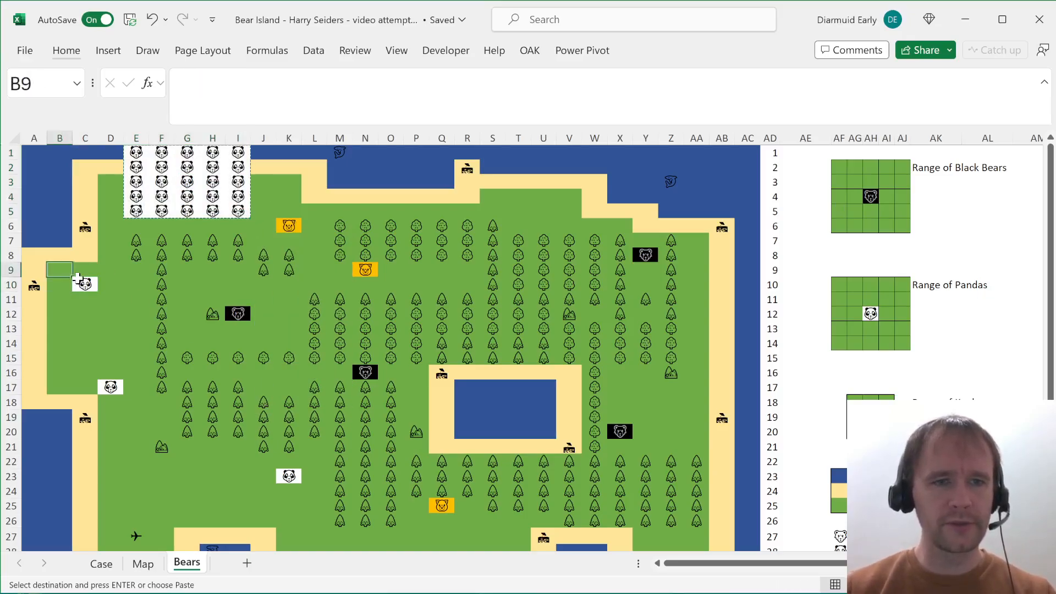
pyautogui.press('Up')
pyautogui.press('Left')
pyautogui.hotkey('ctrl', 'v')
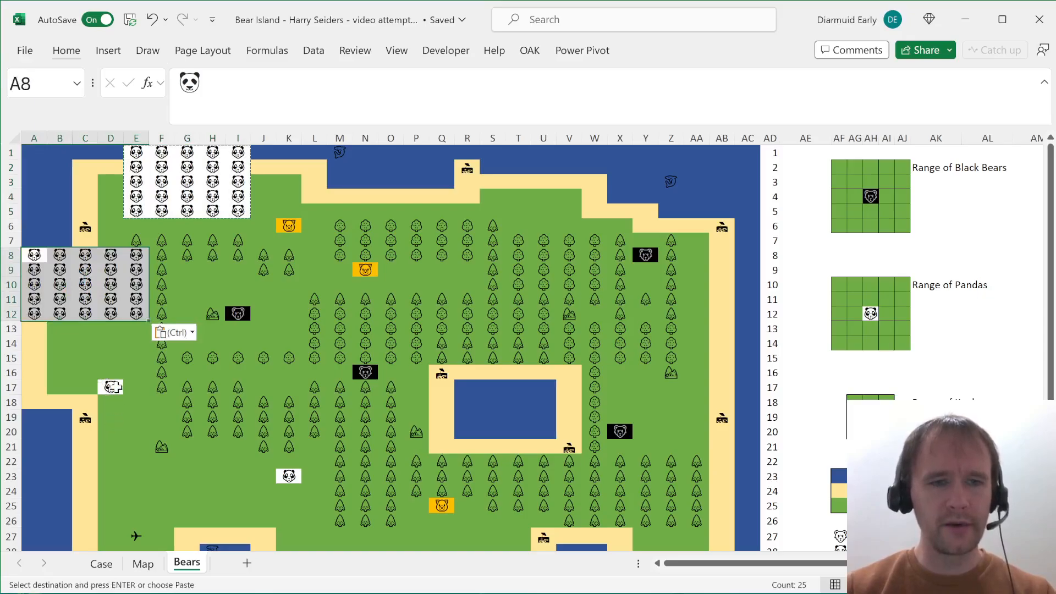
# - Paste the 5-by-5 panda block into B15:F19 on the Bears sheet, centred on the panda in D17
pyautogui.hotkey('ctrl', 'pageup')
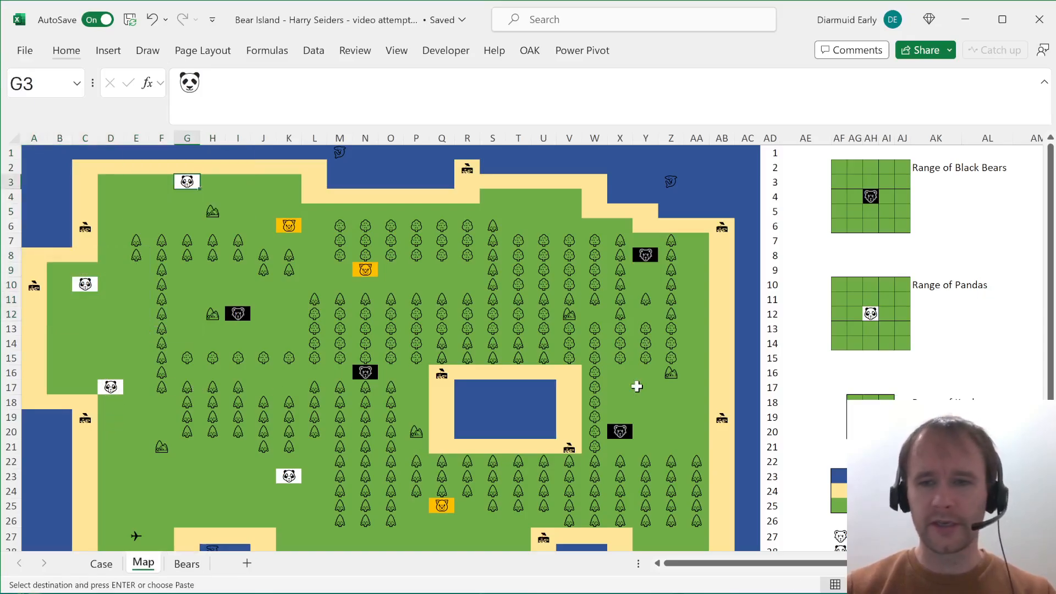
pyautogui.scroll(-4, 802, 354)
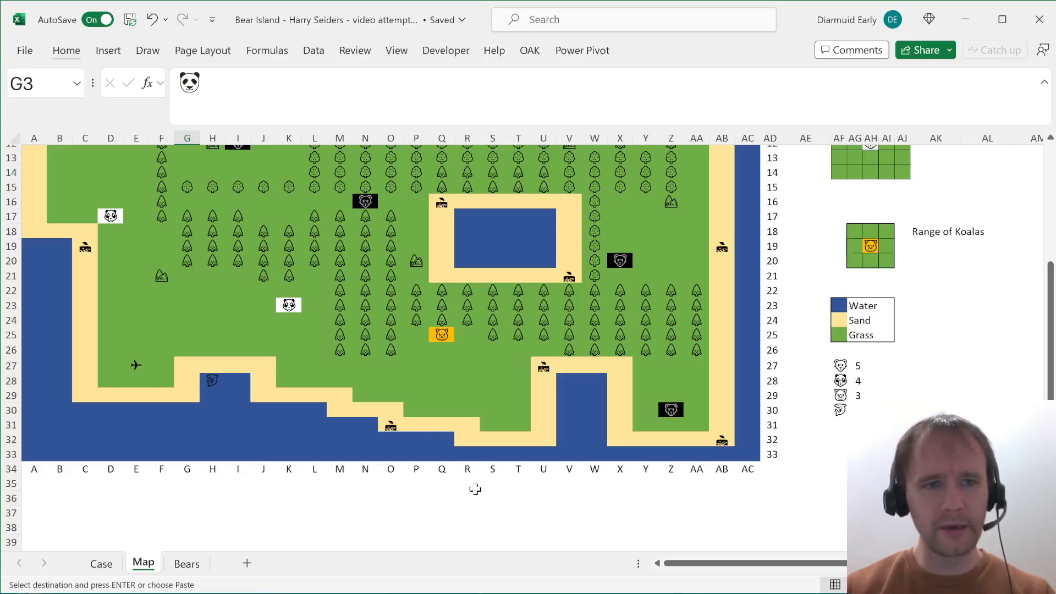
pyautogui.hotkey('ctrl', 'pagedown')
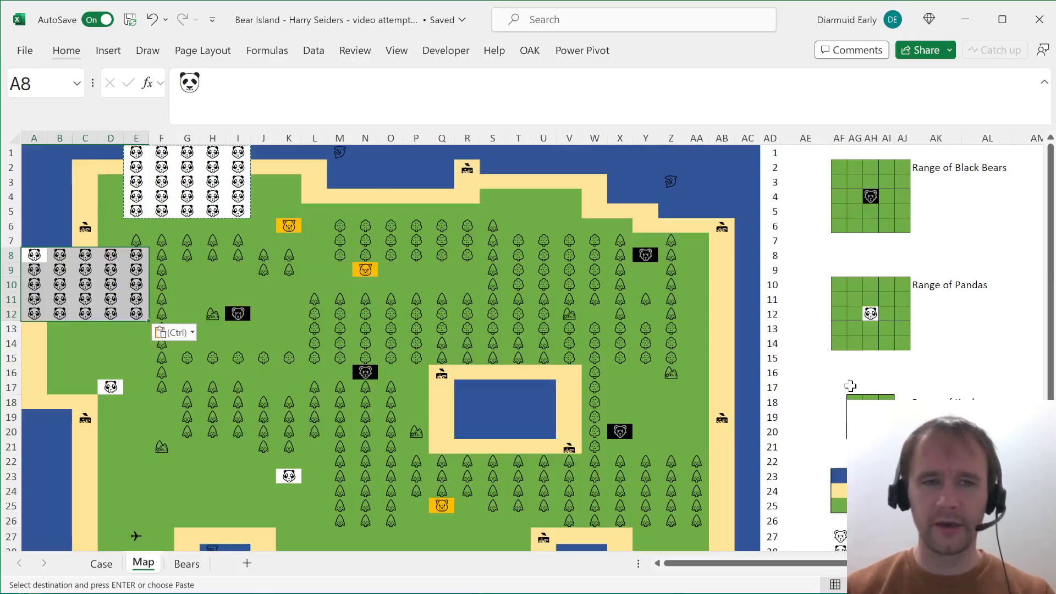
pyautogui.click(104, 391)
pyautogui.click(88, 374)
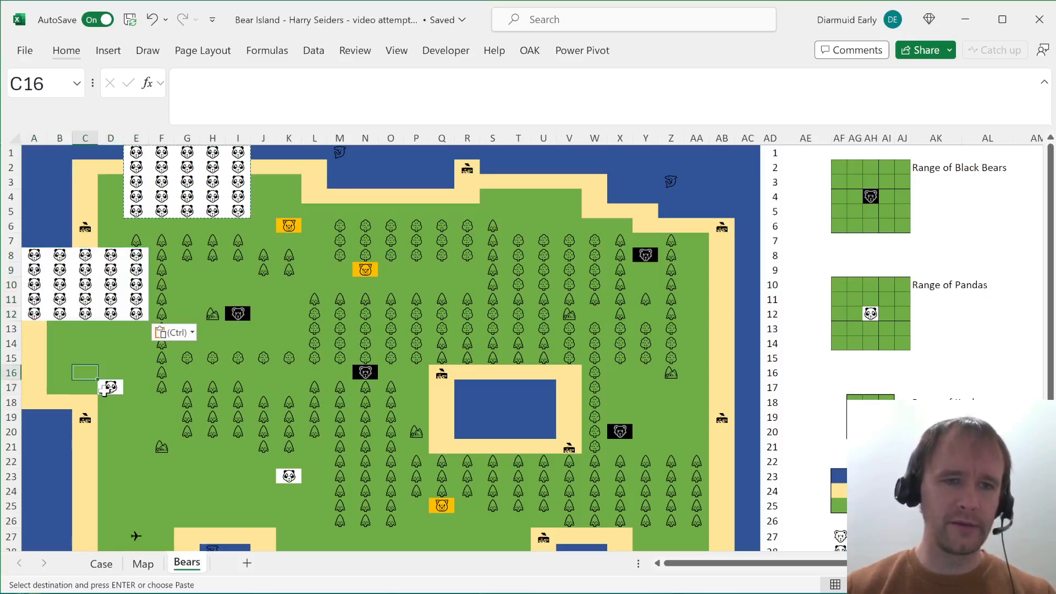
pyautogui.click(61, 359)
pyautogui.hotkey('ctrl', 'v')
# - Paste the 5-by-5 panda block into I21:M25, centred on the panda in K23
pyautogui.click(290, 475)
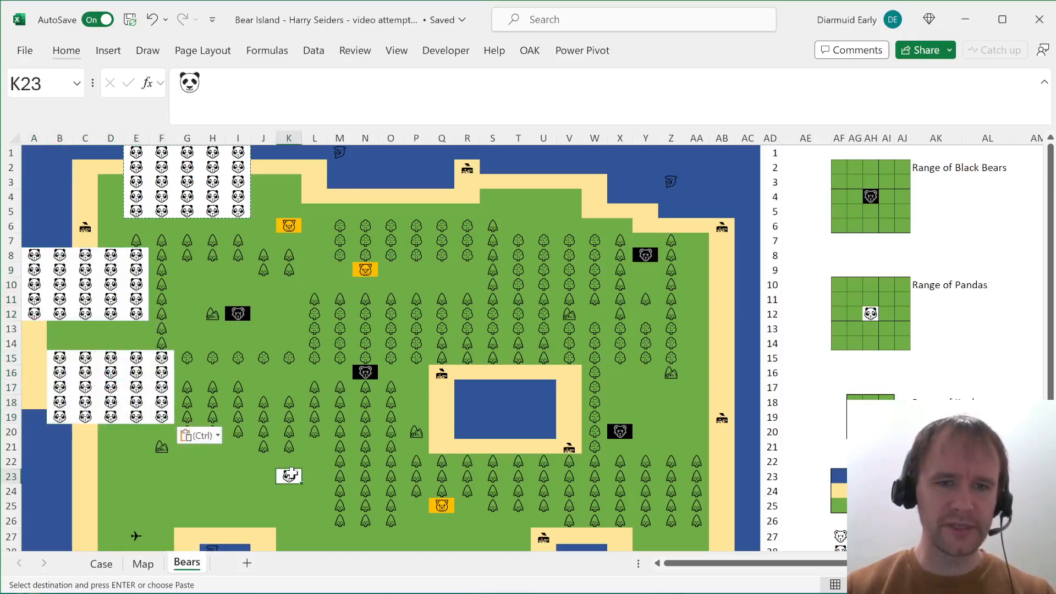
pyautogui.press('Up')
pyautogui.press('Left')
pyautogui.press('Up')
pyautogui.press('Left')
pyautogui.hotkey('ctrl', 'v')
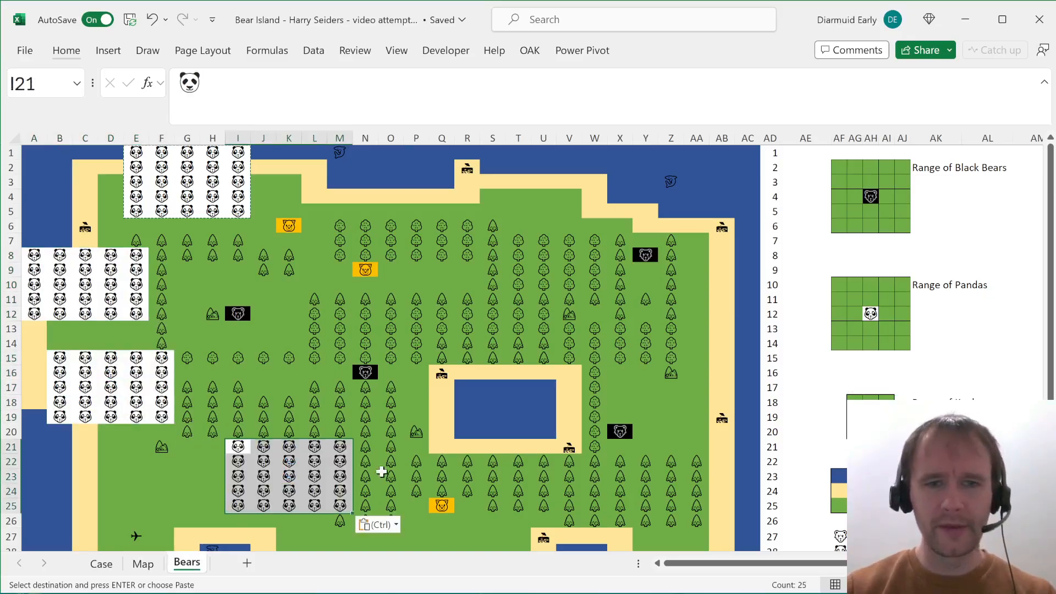
pyautogui.scroll(-2, 444, 433)
pyautogui.scroll(-1, 445, 433)
pyautogui.scroll(3, 557, 374)
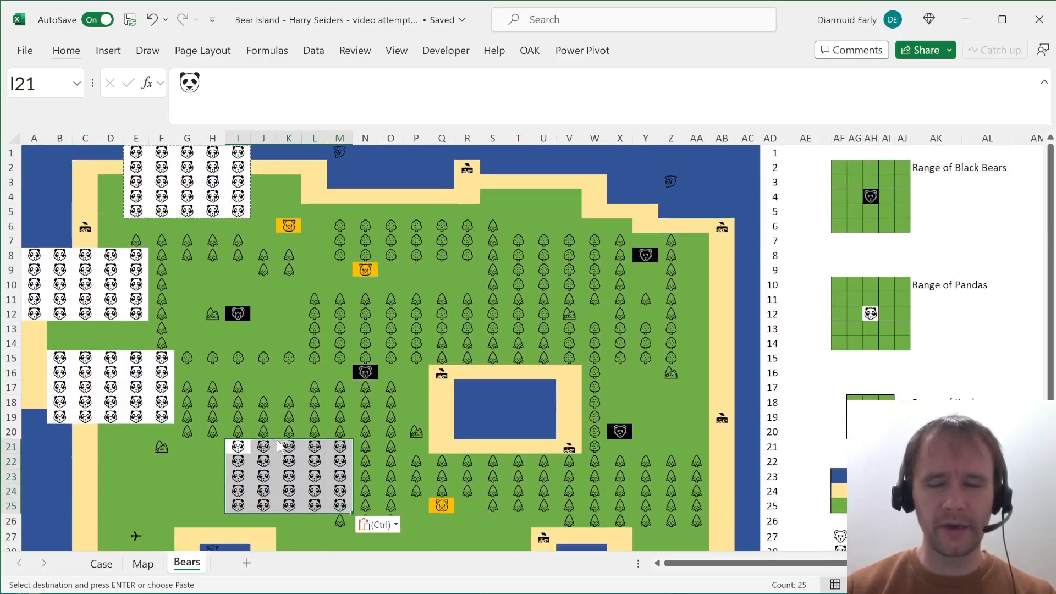
# - Copy the black bear cell Y8 over its 5-by-5 range W6:AA10 on the Bears sheet
pyautogui.hotkey('ctrl', 'pageup')
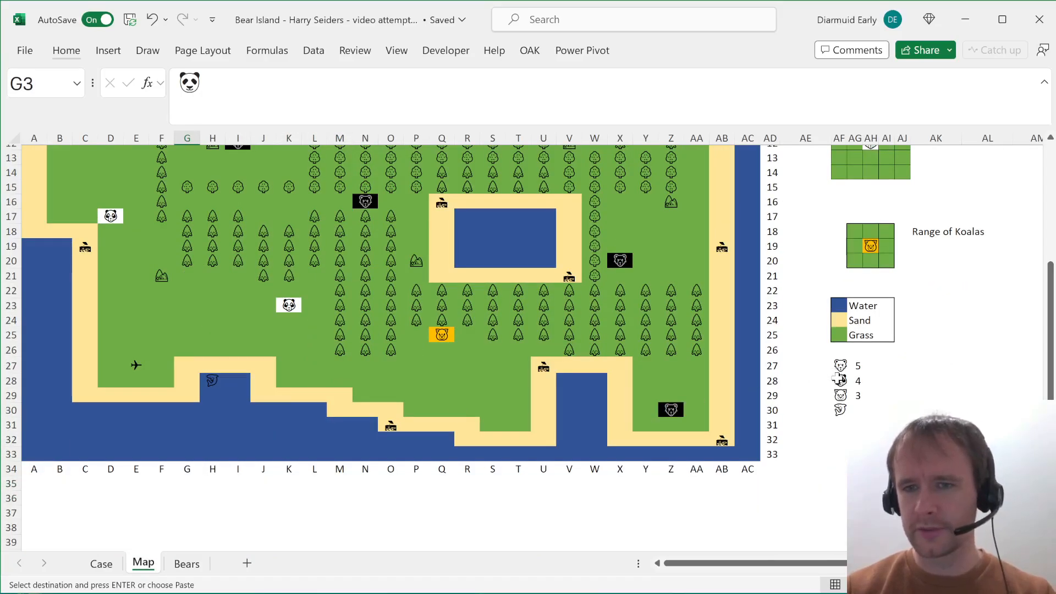
pyautogui.hotkey('ctrl', 'pagedown')
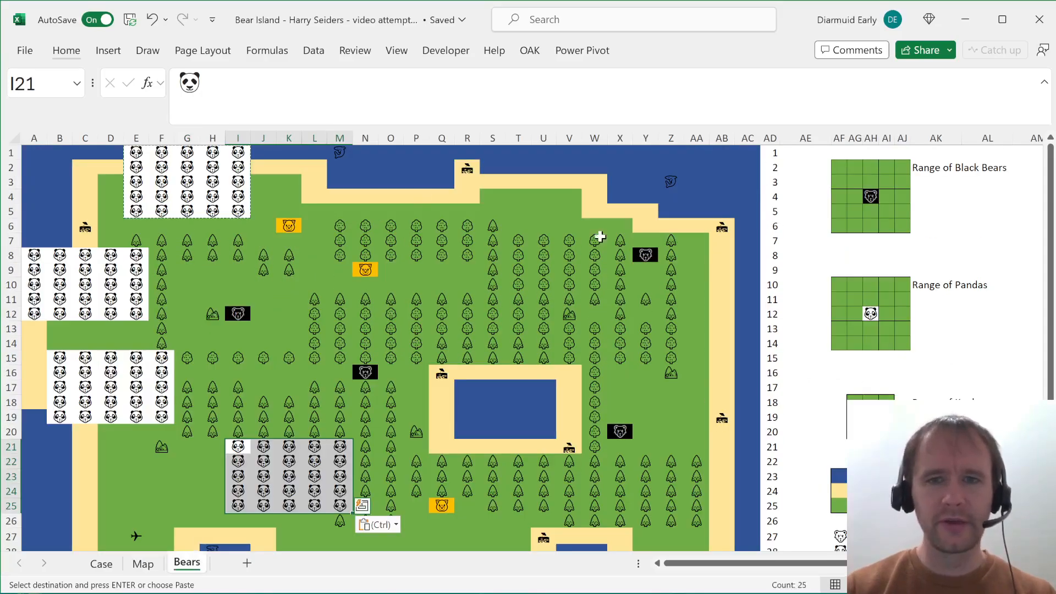
pyautogui.click(647, 252)
pyautogui.hotkey('ctrl', 'c')
pyautogui.press('Left')
pyautogui.press('Up')
pyautogui.press('Left')
pyautogui.press('Up')
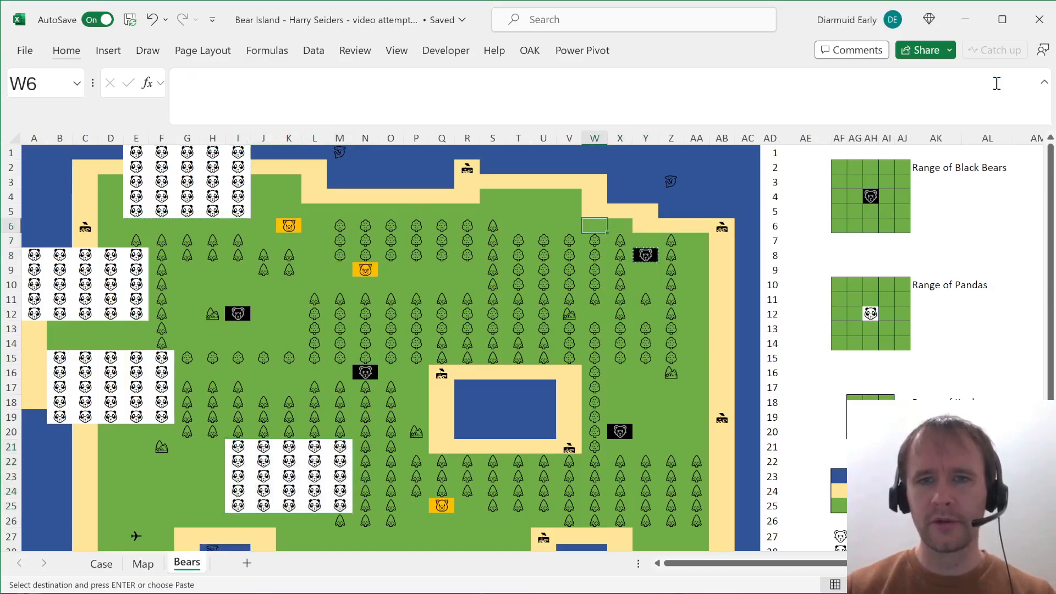
pyautogui.hotkey('shift', 'Down')
pyautogui.hotkey('shift', 'Right')
pyautogui.hotkey('shift', 'Down')
pyautogui.hotkey('shift', 'Right')
pyautogui.hotkey('shift', 'Down')
pyautogui.hotkey('shift', 'Right')
pyautogui.hotkey('shift', 'Down')
pyautogui.hotkey('shift', 'Right')
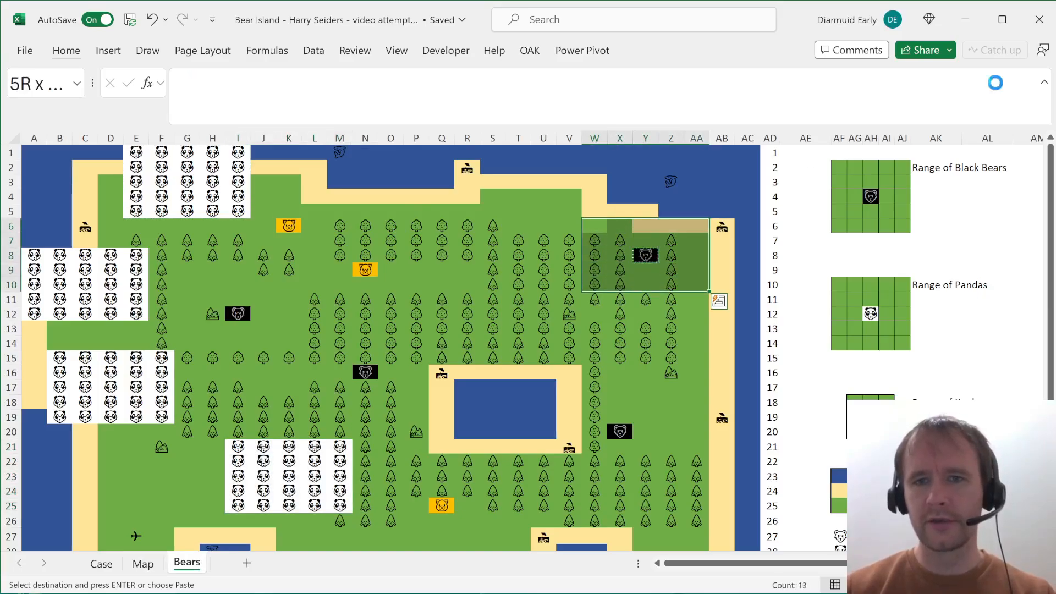
pyautogui.hotkey('ctrl', 'v')
# - Fill V18:Z22, the 5-by-5 range around the black bear in X20, with the copied black bear cell
pyautogui.click(619, 429)
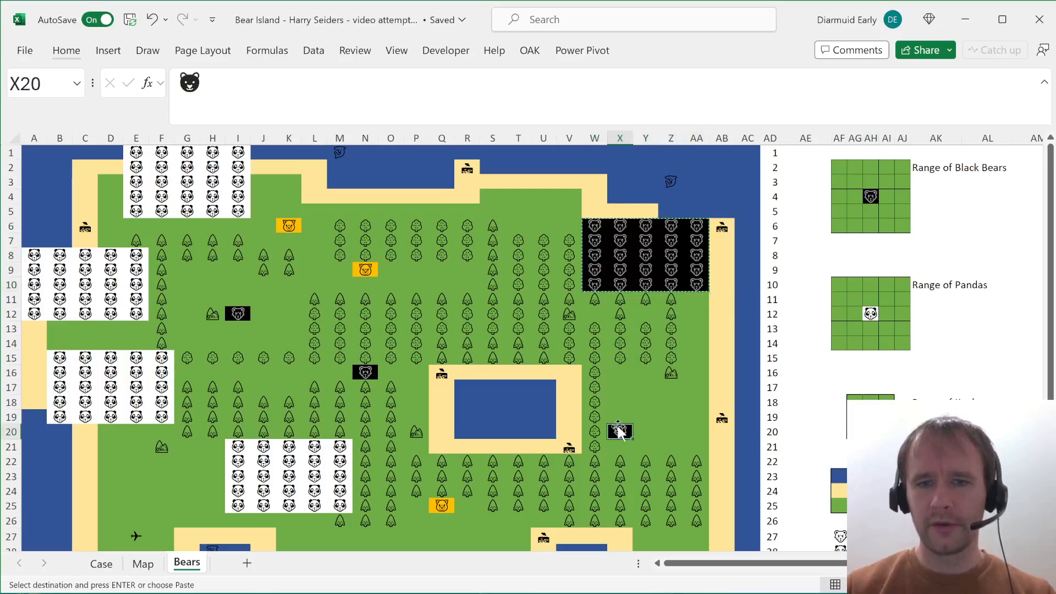
pyautogui.press('Left')
pyautogui.press('Up')
pyautogui.press('Left')
pyautogui.press('Up')
pyautogui.hotkey('shift', 'Down')
pyautogui.hotkey('shift', 'Right')
pyautogui.hotkey('shift', 'Down')
pyautogui.hotkey('shift', 'Right')
pyautogui.hotkey('shift', 'Down')
pyautogui.hotkey('shift', 'Right')
pyautogui.hotkey('shift', 'Down')
pyautogui.hotkey('shift', 'Right')
pyautogui.hotkey('ctrl', 'v')
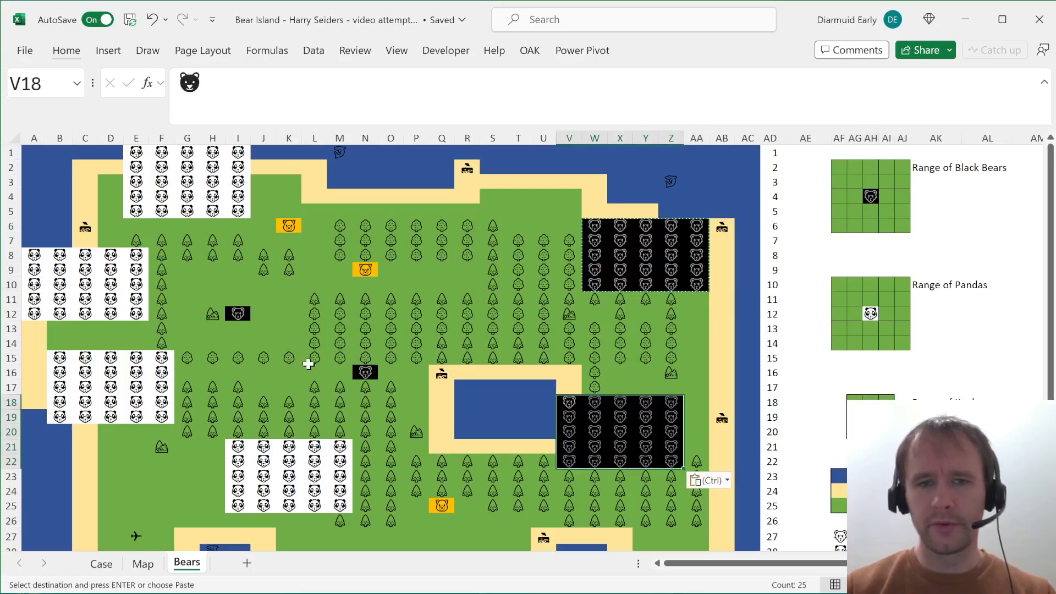
# - Fill L14:P18, the 5-by-5 range around the black bear in N16, with the copied black bear cell
pyautogui.click(362, 370)
pyautogui.press('Left')
pyautogui.press('Up')
pyautogui.press('Left')
pyautogui.press('Up')
pyautogui.hotkey('shift', 'Down')
pyautogui.hotkey('shift', 'Right')
pyautogui.hotkey('shift', 'Down')
pyautogui.hotkey('shift', 'Right')
pyautogui.hotkey('shift', 'Down')
pyautogui.hotkey('shift', 'Right')
pyautogui.hotkey('shift', 'Down')
pyautogui.hotkey('shift', 'Right')
pyautogui.hotkey('ctrl', 'v')
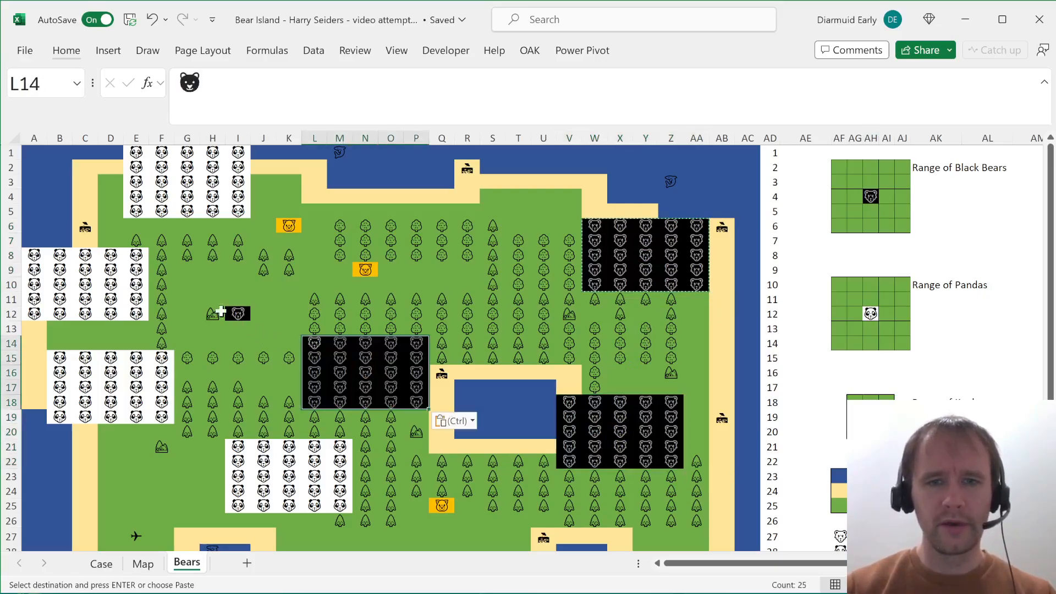
# - Fill G10:K14, the 5-by-5 range around the black bear in I12, with the copied black bear cell
pyautogui.click(237, 314)
pyautogui.press('Left')
pyautogui.press('Up')
pyautogui.press('Left')
pyautogui.press('Up')
pyautogui.hotkey('shift', 'Down')
pyautogui.hotkey('shift', 'Right')
pyautogui.hotkey('shift', 'Down')
pyautogui.hotkey('shift', 'Right')
pyautogui.hotkey('shift', 'Down')
pyautogui.hotkey('shift', 'Right')
pyautogui.hotkey('shift', 'Down')
pyautogui.hotkey('shift', 'Right')
pyautogui.hotkey('ctrl', 'v')
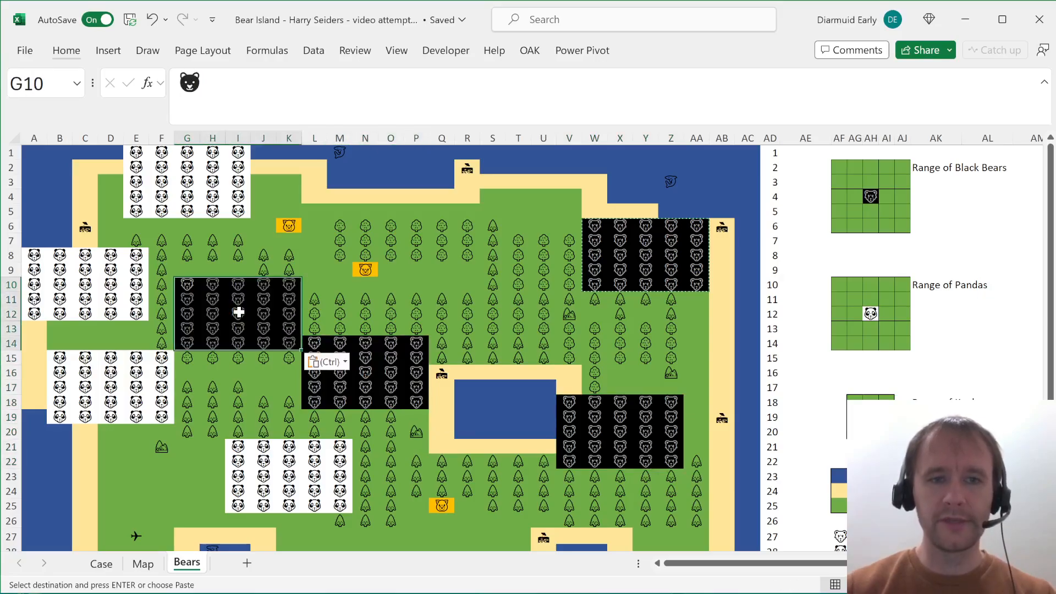
# - Fill X28:AB32, the 5-by-5 range around the black bear in Z30, with the copied black bear cell
pyautogui.scroll(-3, 712, 426)
pyautogui.click(663, 436)
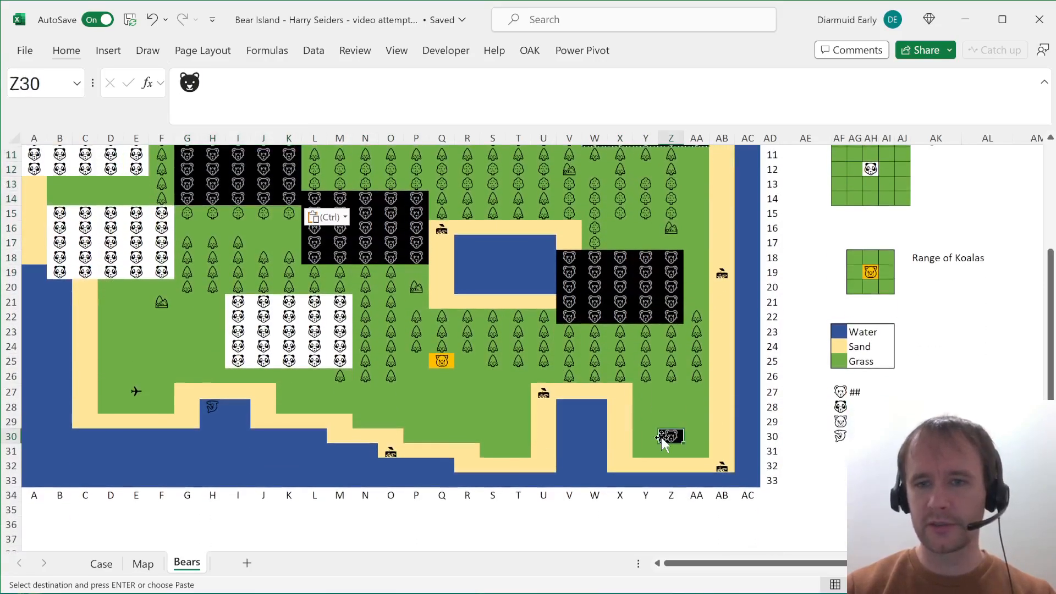
pyautogui.press('Left')
pyautogui.press('Up')
pyautogui.press('Left')
pyautogui.press('Up')
pyautogui.hotkey('shift', 'Down')
pyautogui.hotkey('shift', 'Right')
pyautogui.hotkey('shift', 'Down')
pyautogui.hotkey('shift', 'Right')
pyautogui.hotkey('shift', 'Down')
pyautogui.hotkey('shift', 'Right')
pyautogui.hotkey('shift', 'Down')
pyautogui.hotkey('shift', 'Right')
pyautogui.hotkey('ctrl', 'v')
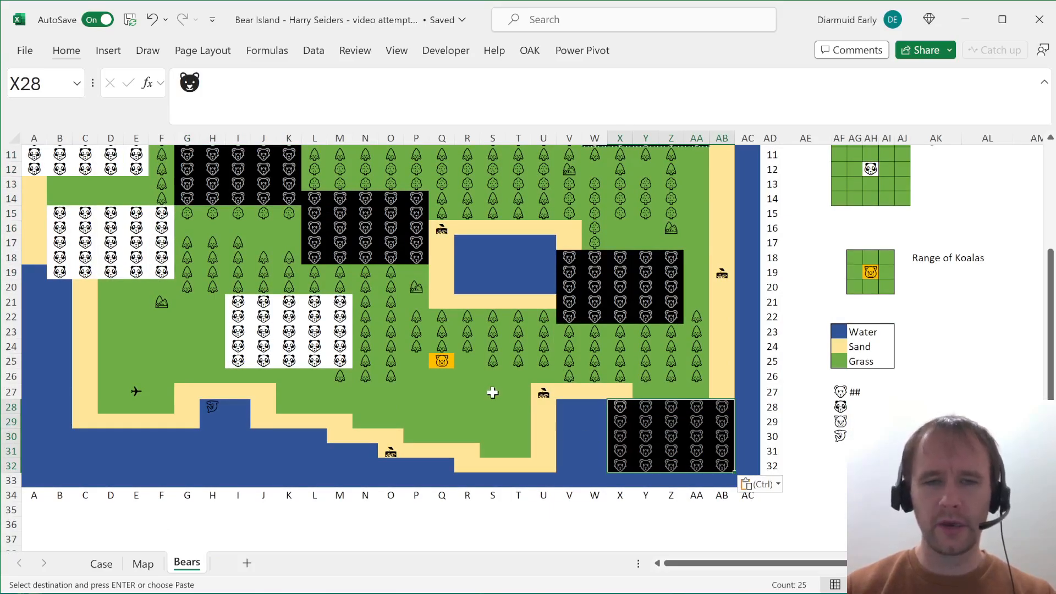
# - Check the koala range, and copy the koala cell Q25 over its 3-by-3 range P24:R26 on the Bears sheet
pyautogui.hotkey('ctrl', 'pageup')
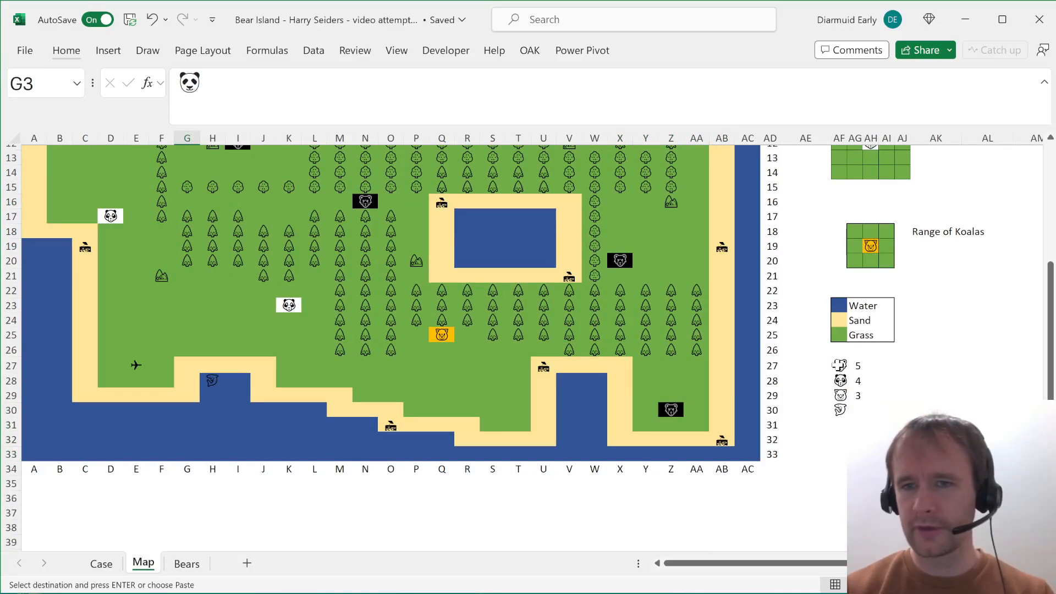
pyautogui.click(840, 395)
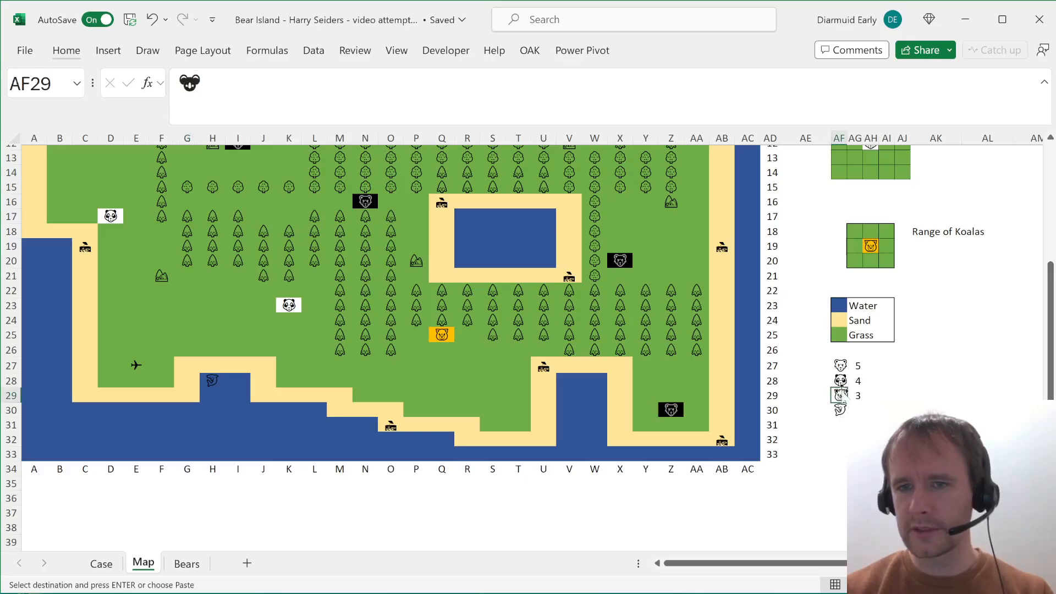
pyautogui.hotkey('ctrl', 'pagedown')
pyautogui.click(447, 358)
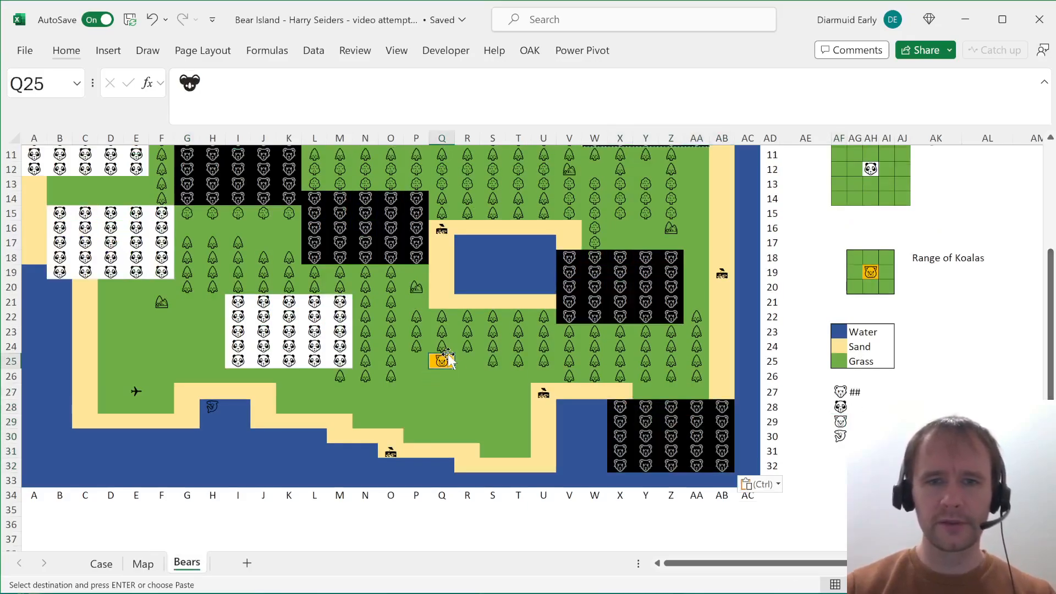
pyautogui.moveTo(855, 258); pyautogui.dragTo(870, 257)
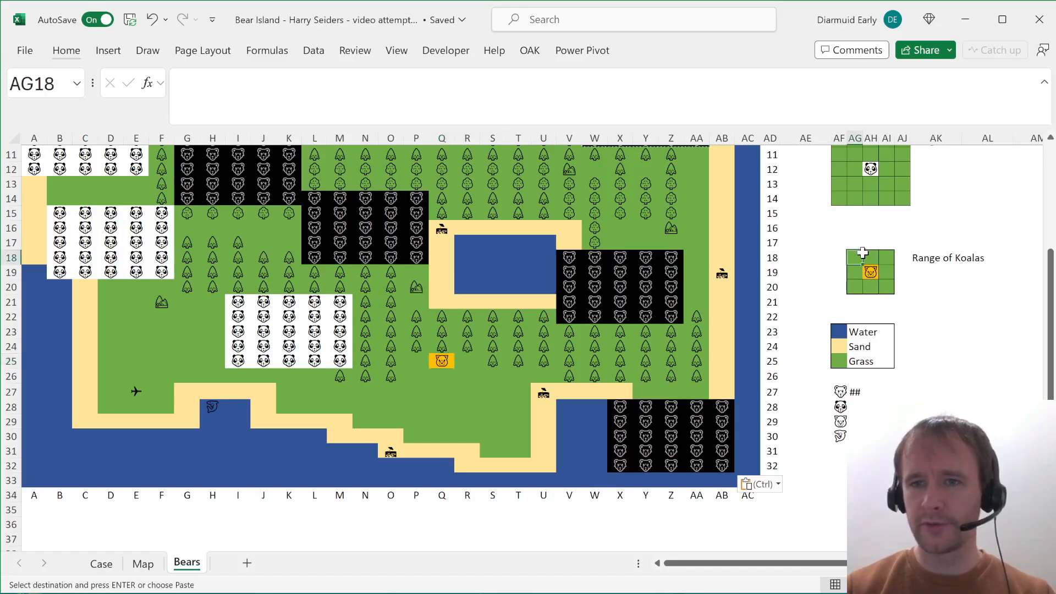
pyautogui.click(444, 363)
pyautogui.hotkey('ctrl', 'c')
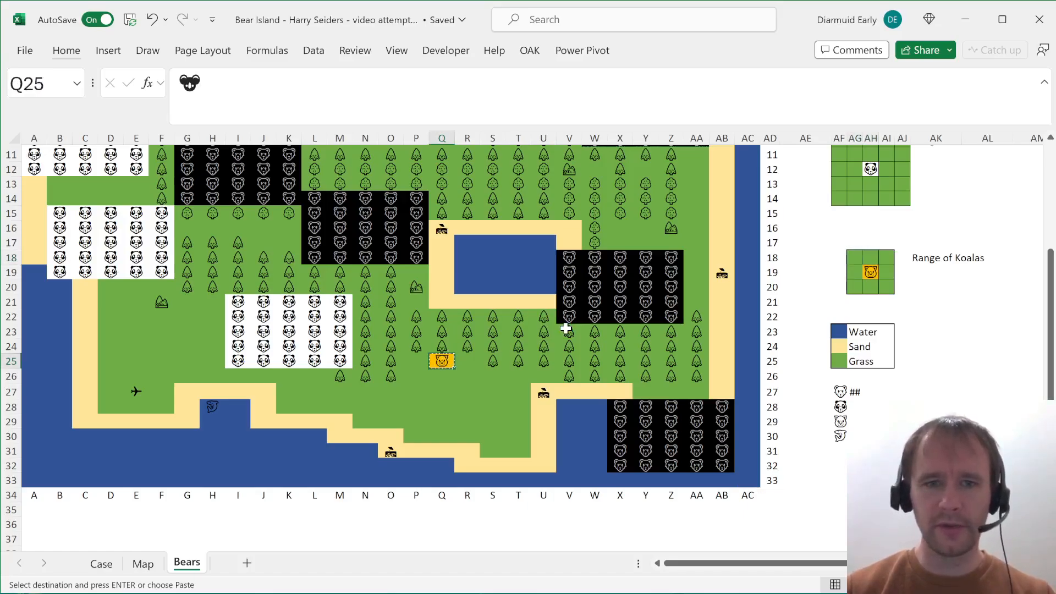
pyautogui.press('Up')
pyautogui.press('Left')
pyautogui.hotkey('shift', 'Down')
pyautogui.hotkey('shift', 'Right')
pyautogui.hotkey('shift', 'Down')
pyautogui.hotkey('shift', 'Right')
pyautogui.hotkey('ctrl', 'v')
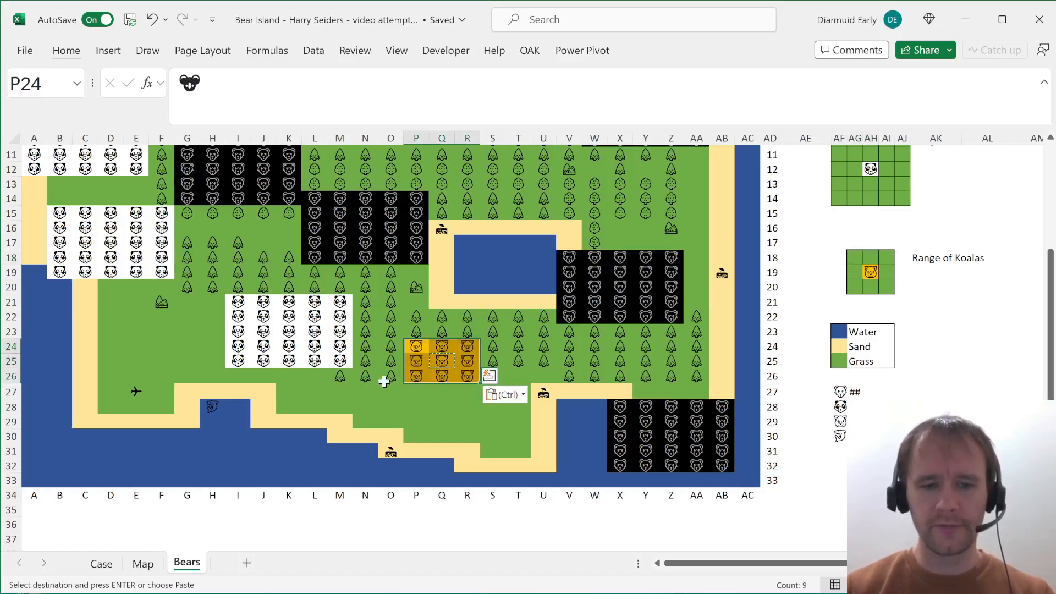
# - Copy the 3-by-3 koala block into M8:O10 and J5:L7, centred on the koalas in N9 and K6
pyautogui.hotkey('ctrl', 'c')
pyautogui.scroll(4, 267, 346)
pyautogui.click(342, 255)
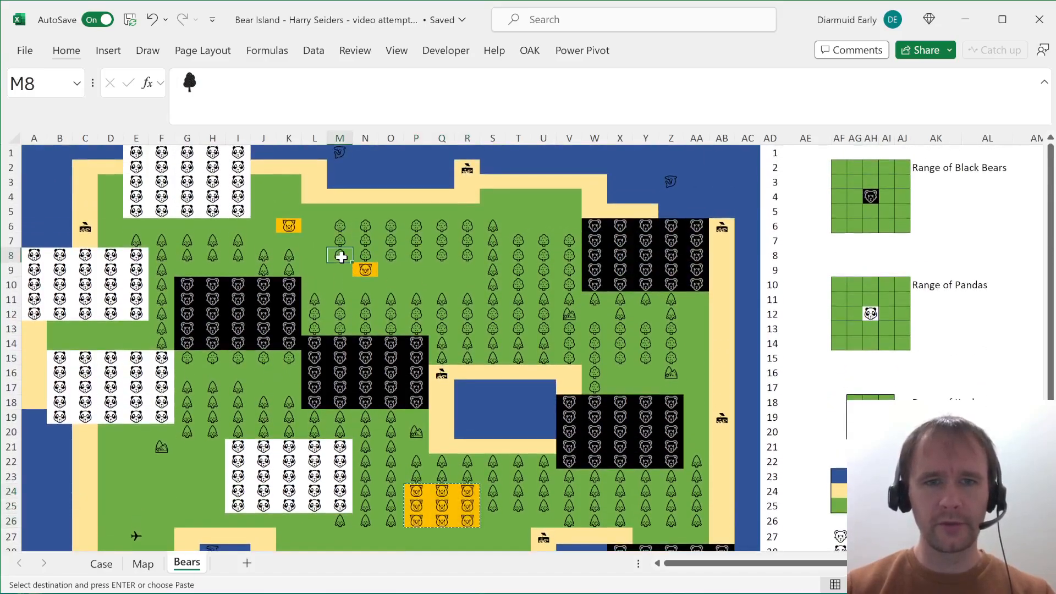
pyautogui.hotkey('ctrl', 'v')
pyautogui.click(263, 210)
pyautogui.hotkey('ctrl', 'v')
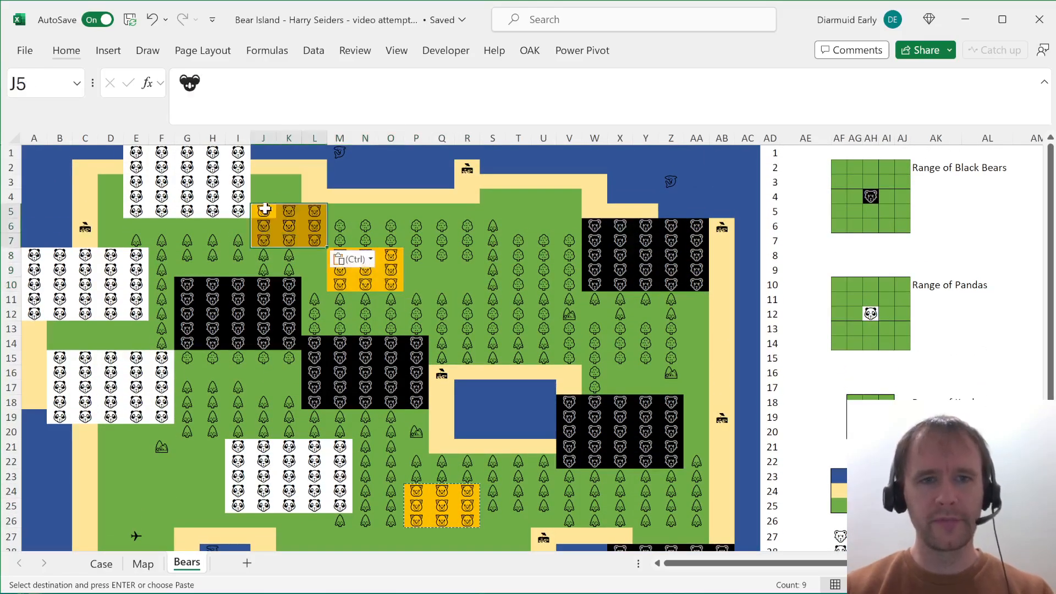
# - Add the heading Bear in I145 on the Case sheet, beside Level 4's Picnic Location column
pyautogui.hotkey('ctrl', 'Home')
pyautogui.press('Home')
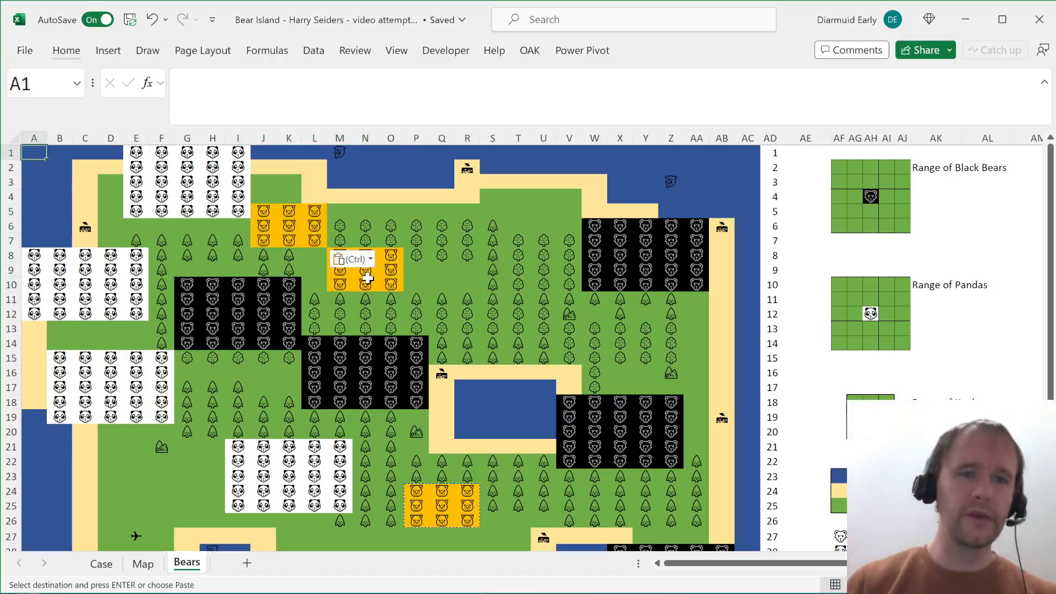
pyautogui.hotkey('ctrl', 'pageup')
pyautogui.hotkey('ctrl', 'pageup')
pyautogui.click(367, 324)
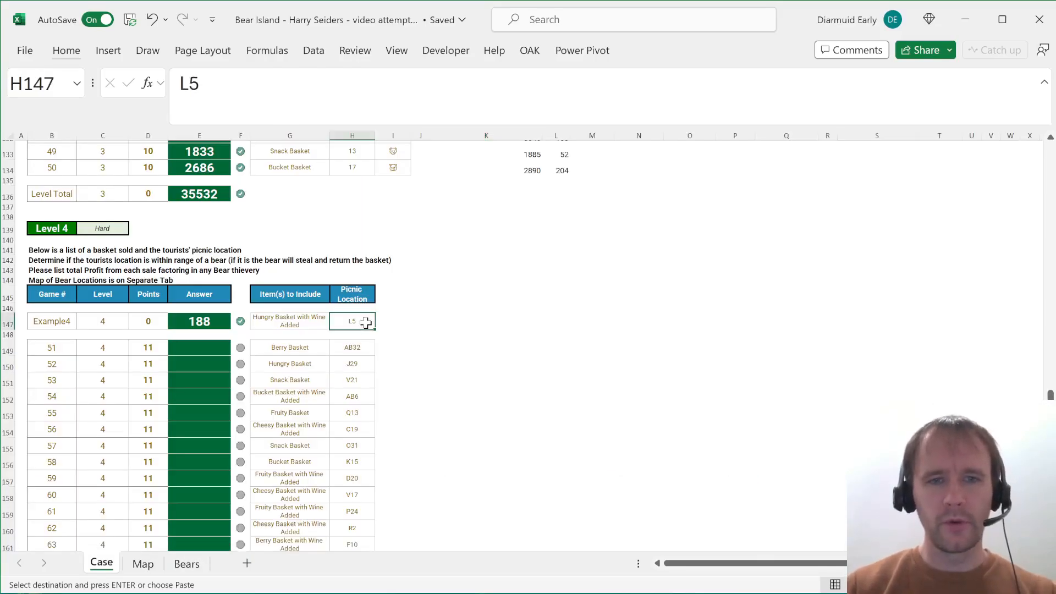
pyautogui.hotkey('ctrl', 'shift', 'Down')
pyautogui.hotkey('ctrl', 'shift', 'Down')
pyautogui.press('Right')
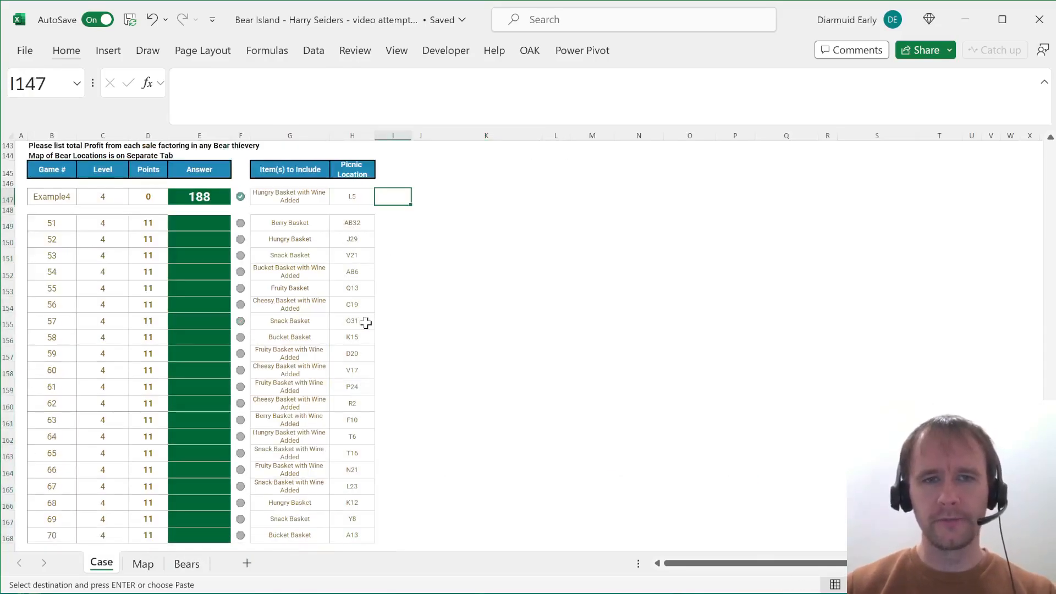
pyautogui.press('Up')
pyautogui.press('Up')
pyautogui.write('Bear')
pyautogui.press('Return')
pyautogui.press('Down')
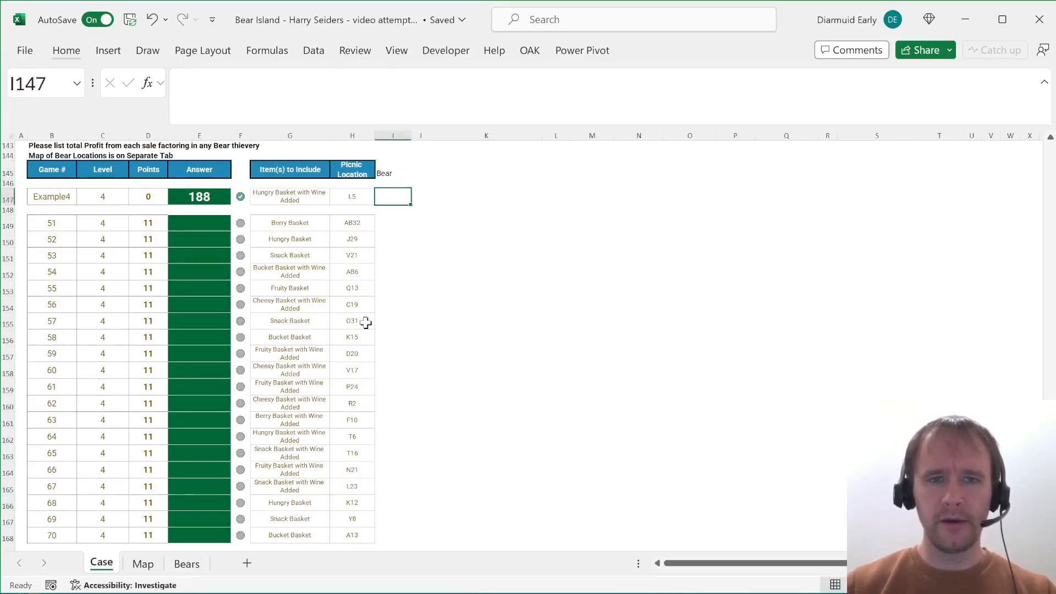
pyautogui.write('=ind')
pyautogui.press('Down')
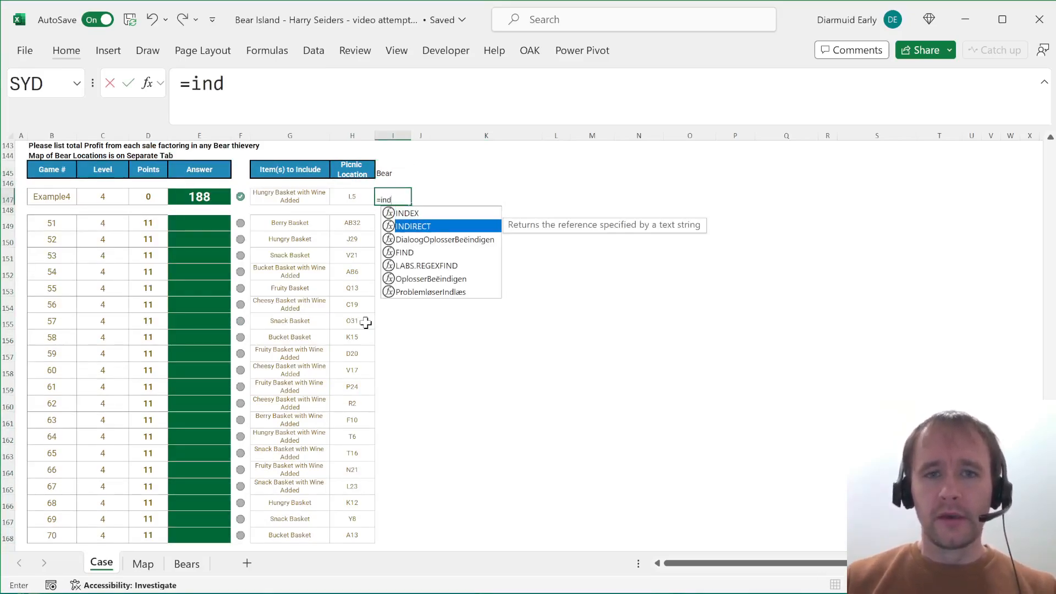
pyautogui.press('Tab')
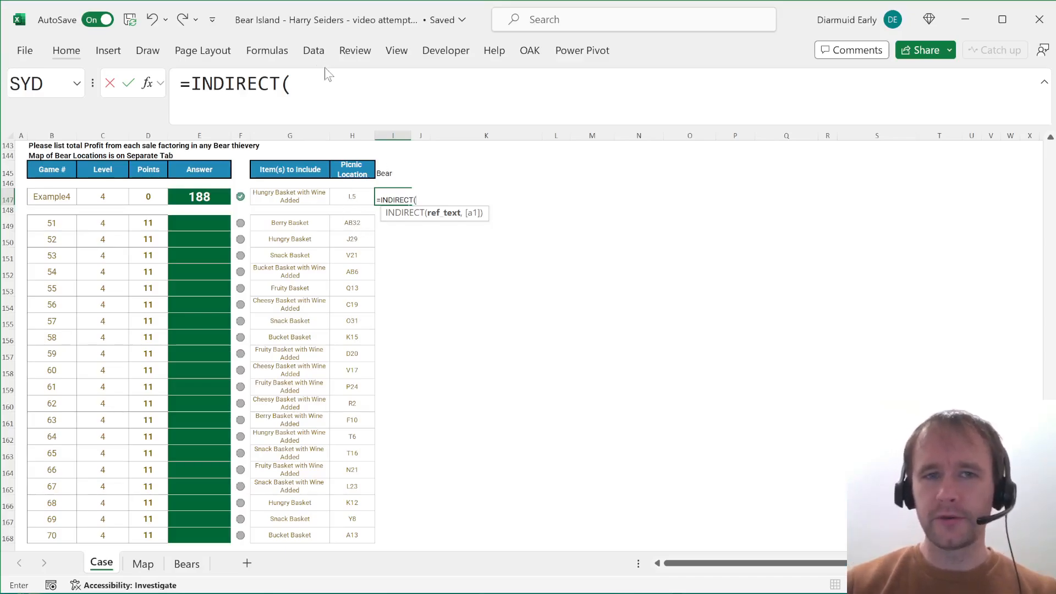
pyautogui.click(302, 89)
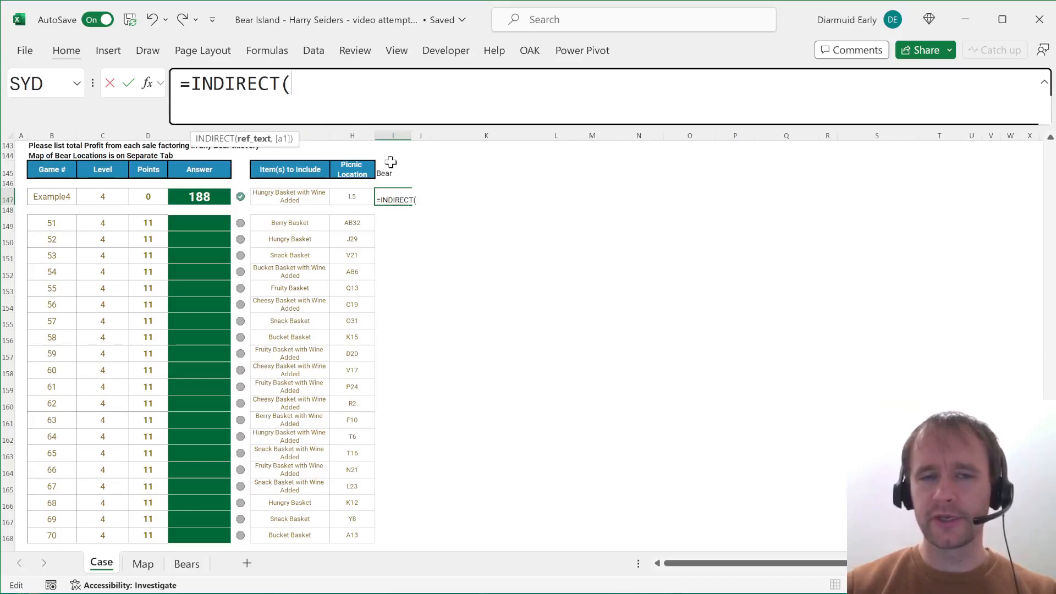
pyautogui.press('Escape')
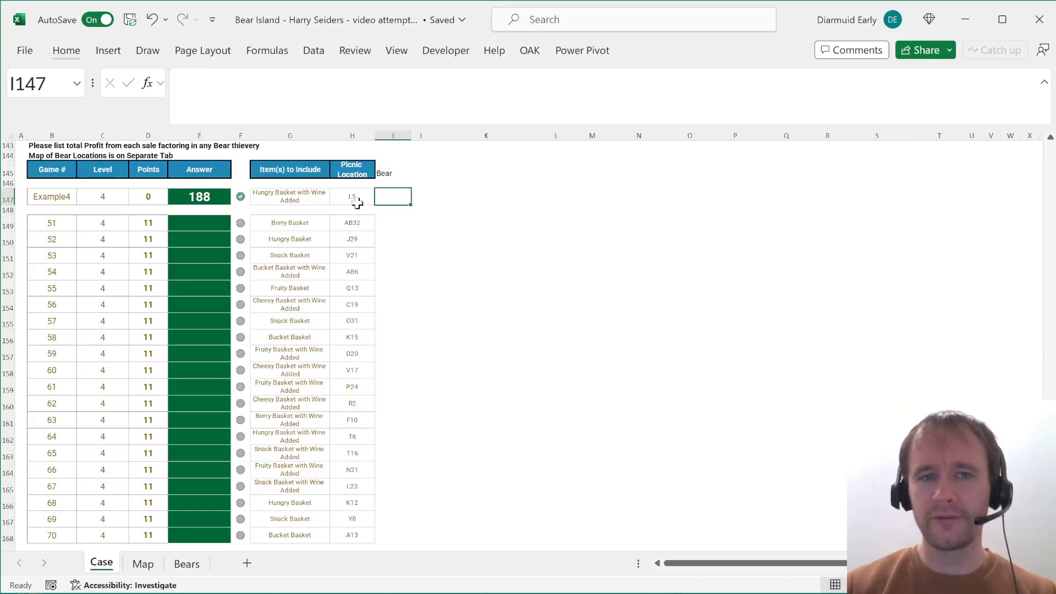
# - Enter =INDIRECT("Bears!L5") in I147 on the Case sheet to return the bear at the example's picnic location
pyautogui.click(353, 198)
pyautogui.press('Right')
pyautogui.write('=')
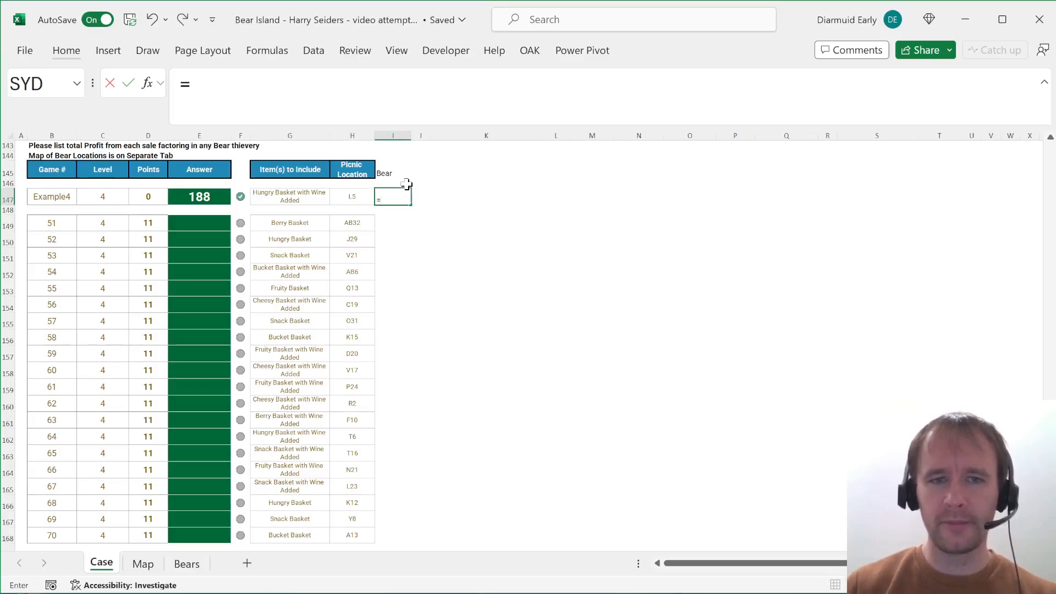
pyautogui.hotkey('ctrl', 'pagedown')
pyautogui.hotkey('ctrl', 'pagedown')
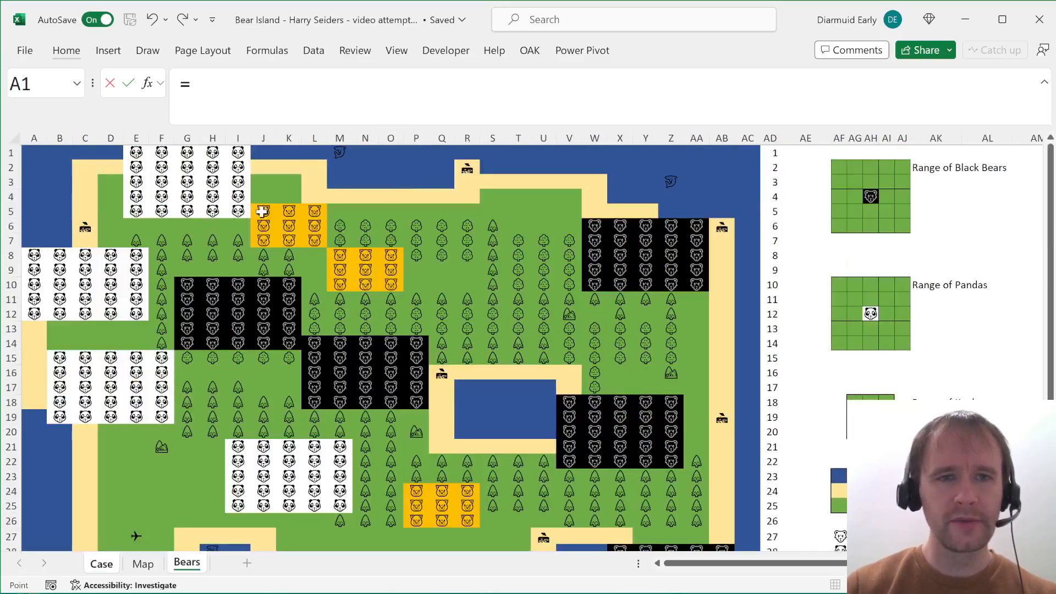
pyautogui.click(315, 215)
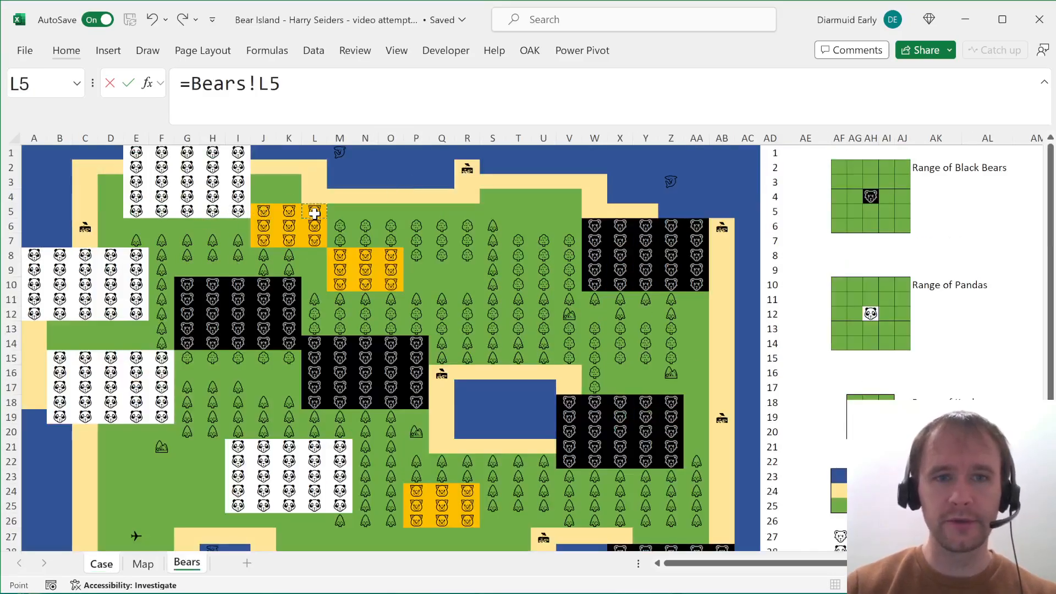
pyautogui.click(193, 87)
pyautogui.write('ind')
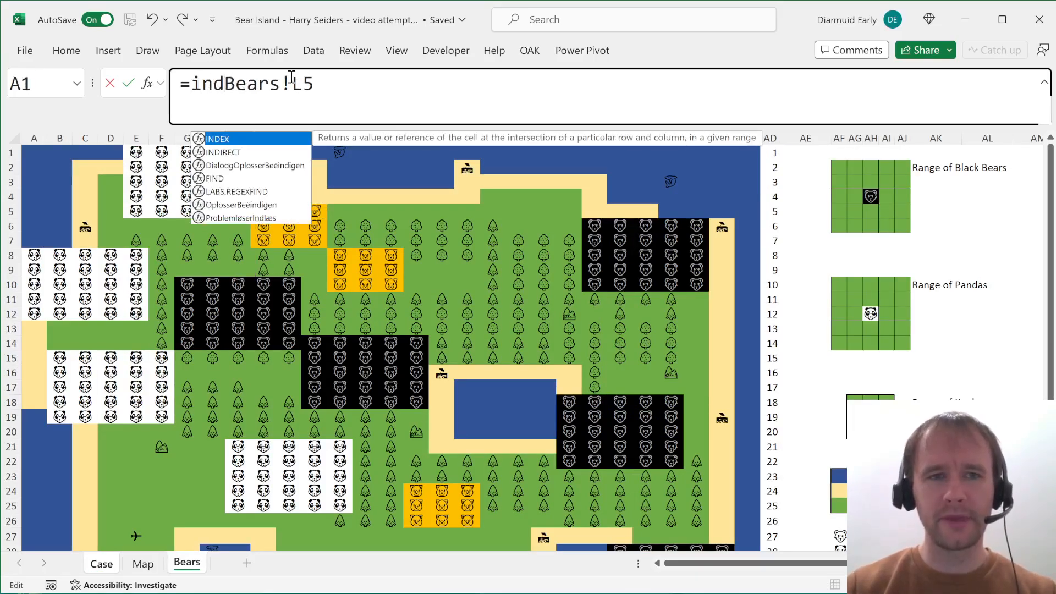
pyautogui.press('Down')
pyautogui.press('Tab')
pyautogui.write('"')
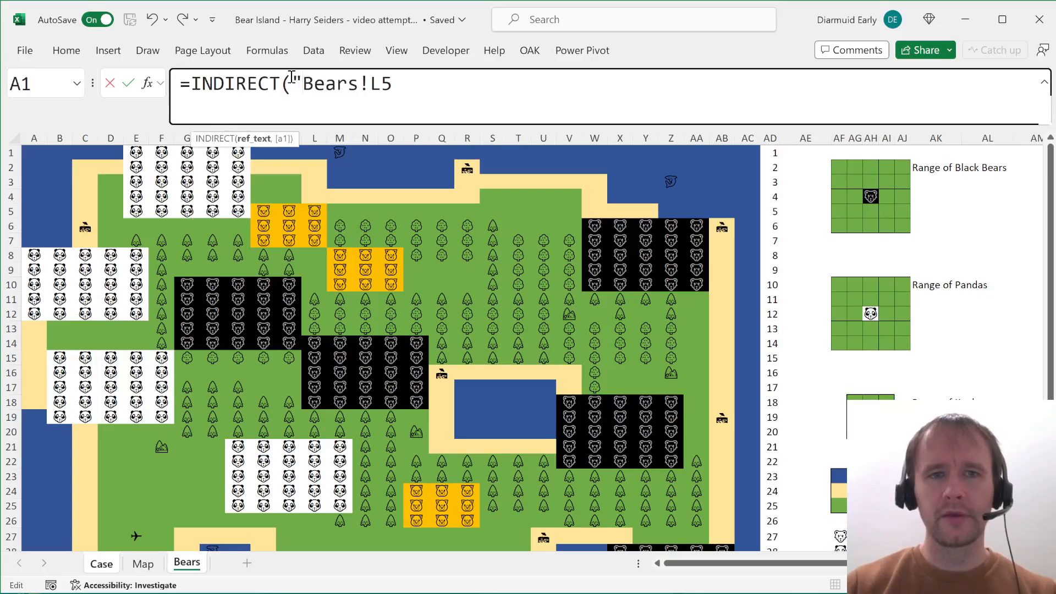
pyautogui.write('")')
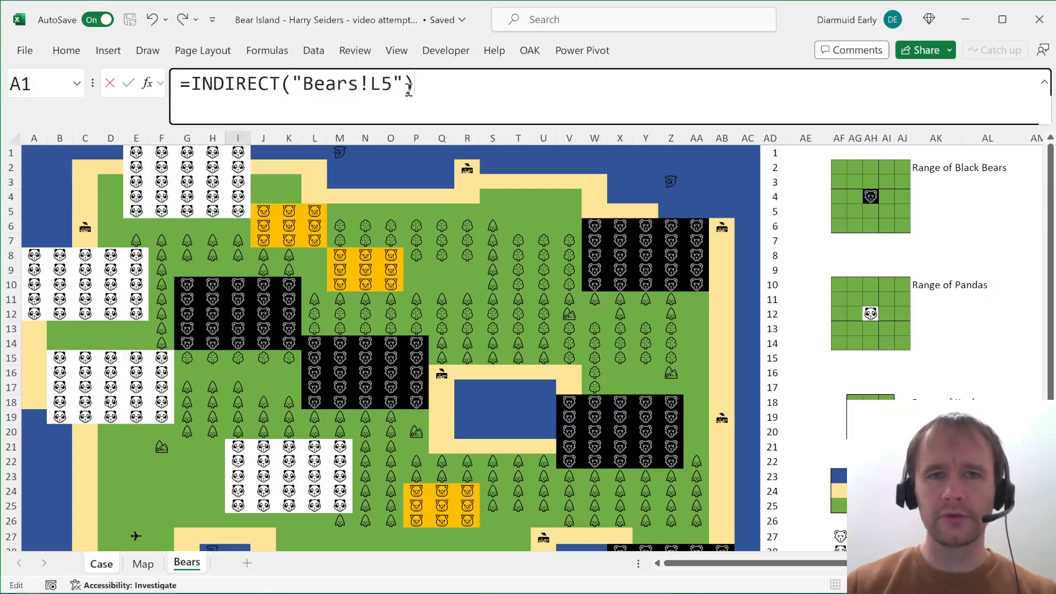
pyautogui.press('Return')
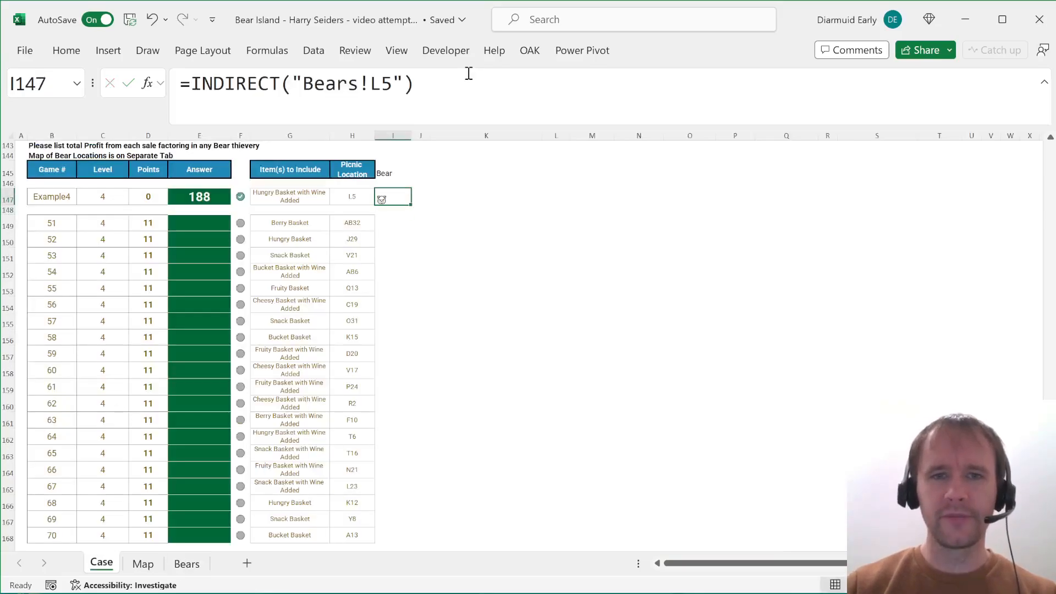
# - Replace the fixed L5 in I147's formula with the location cell, making it =INDIRECT("Bears!"&H147)
pyautogui.click(390, 83)
pyautogui.press('BackSpace')
pyautogui.press('BackSpace')
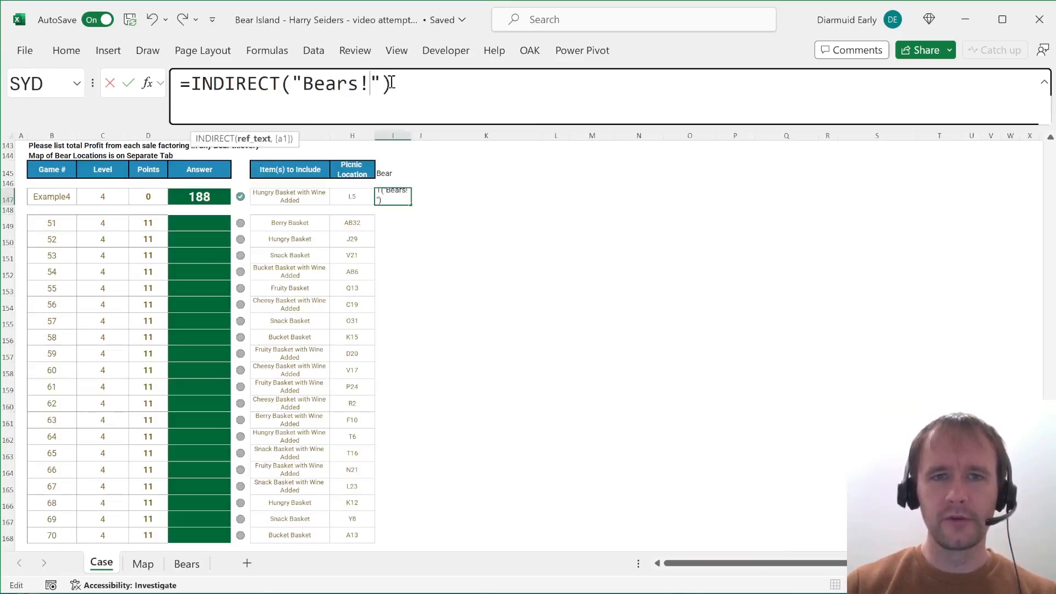
pyautogui.write('&')
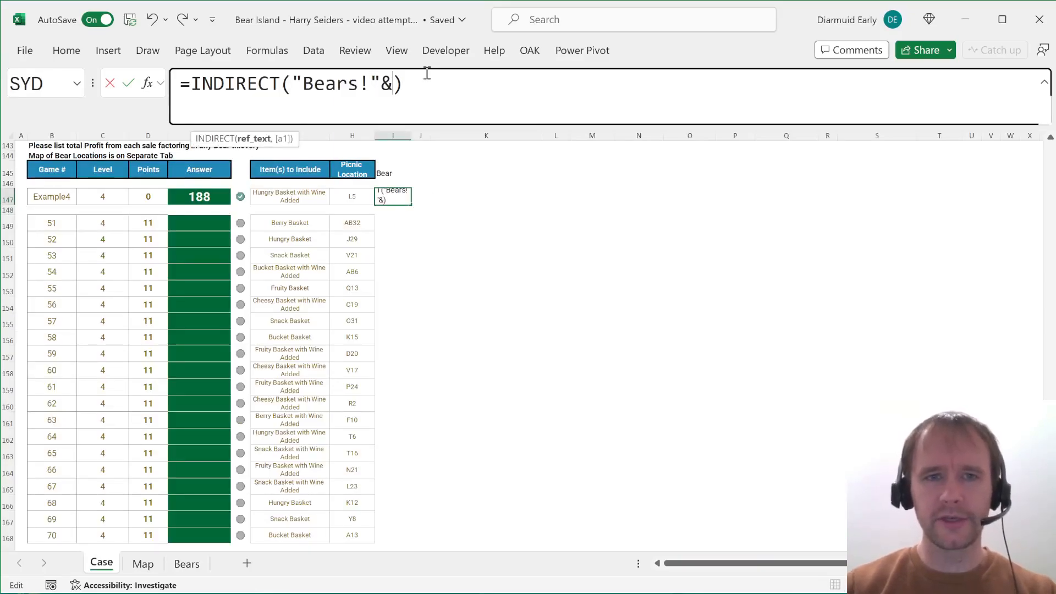
pyautogui.click(351, 197)
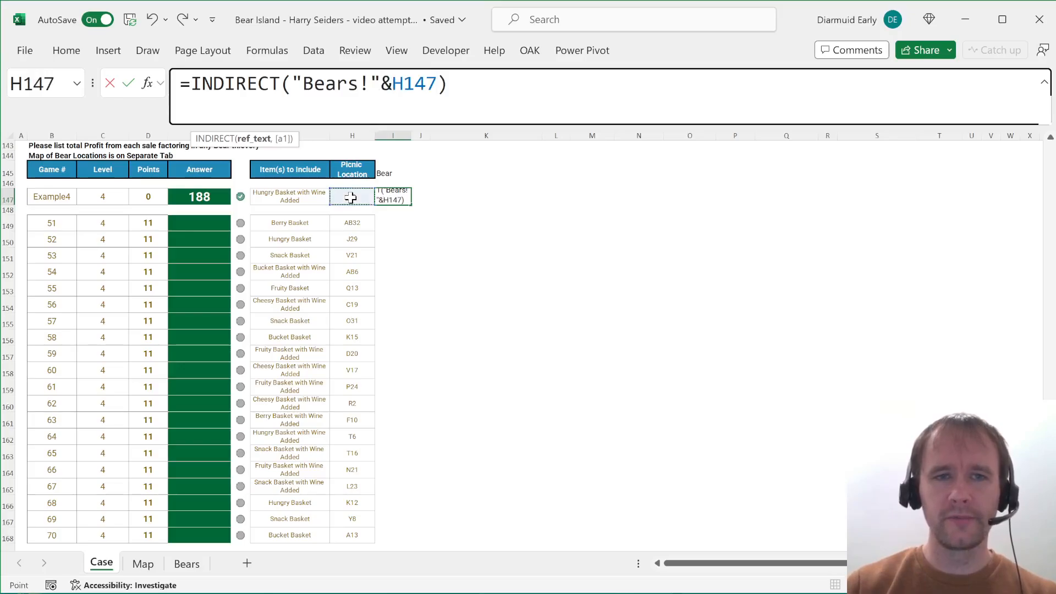
pyautogui.press('Return')
# - Copy the INDIRECT formula from I147 into I149:I168 for games 51 to 70
pyautogui.press('Up')
pyautogui.hotkey('ctrl', 'c')
pyautogui.press('Down')
pyautogui.press('Down')
pyautogui.hotkey('ctrl', 'v')
pyautogui.hotkey('ctrl', 'Down')
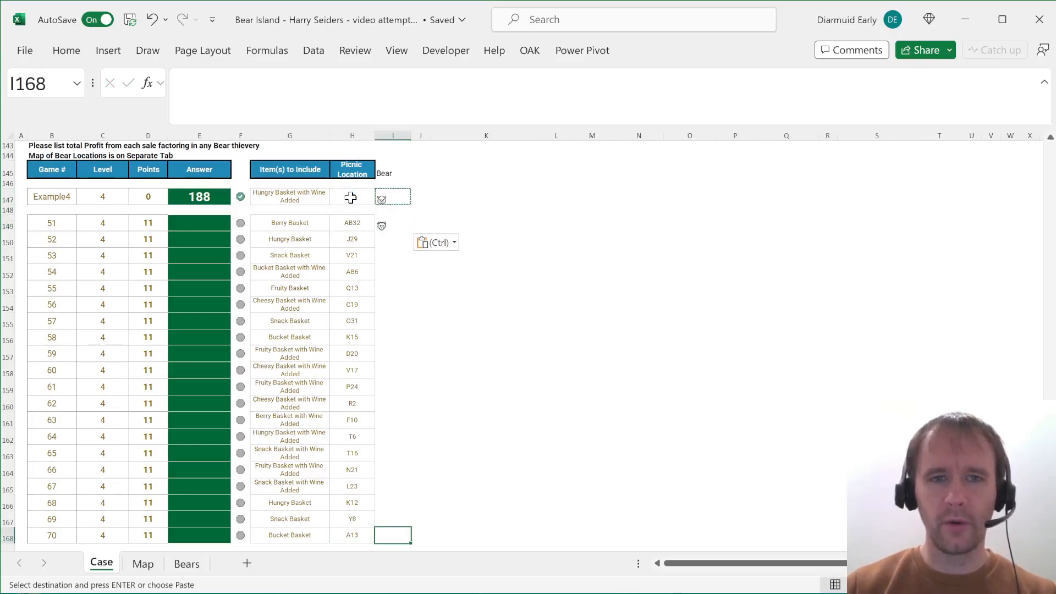
pyautogui.hotkey('ctrl', 'shift', 'Up')
pyautogui.hotkey('ctrl', 'v')
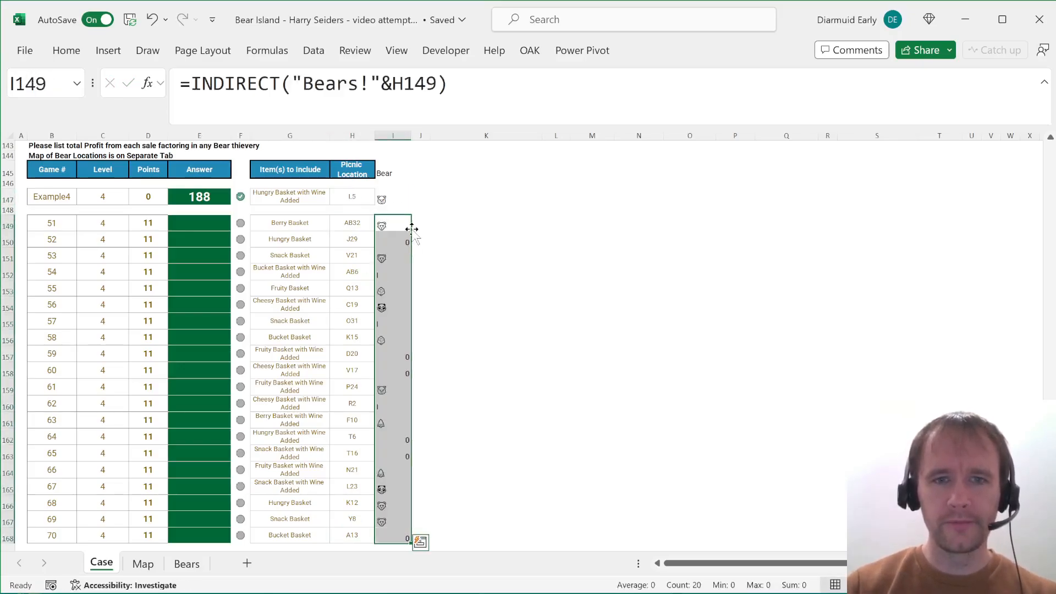
# - Add the heading Bear cost in J145, beside the Bear heading
pyautogui.click(422, 183)
pyautogui.press('Up')
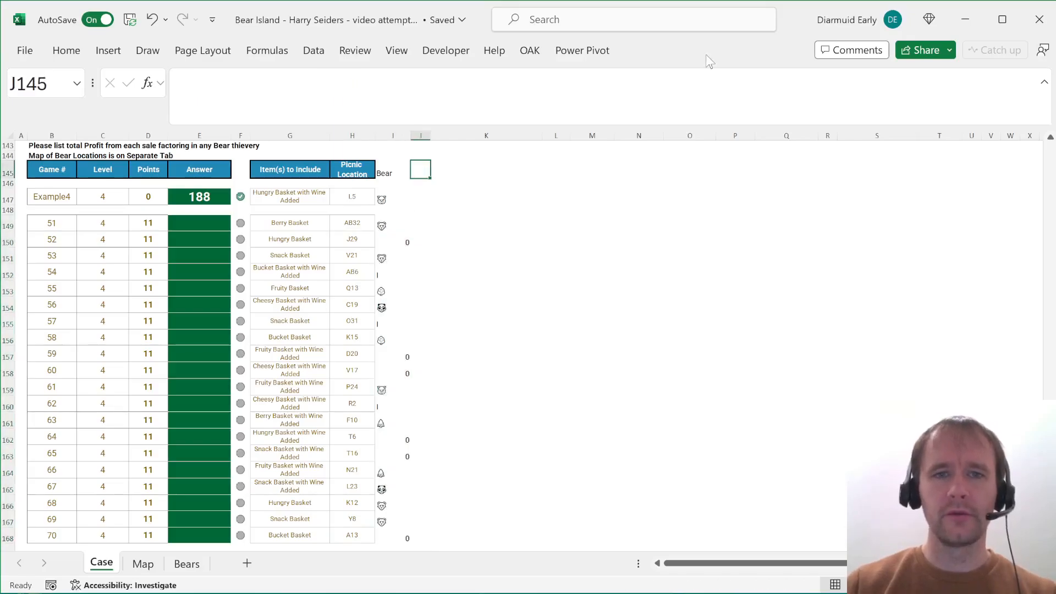
pyautogui.write('Bear cost')
pyautogui.press('Return')
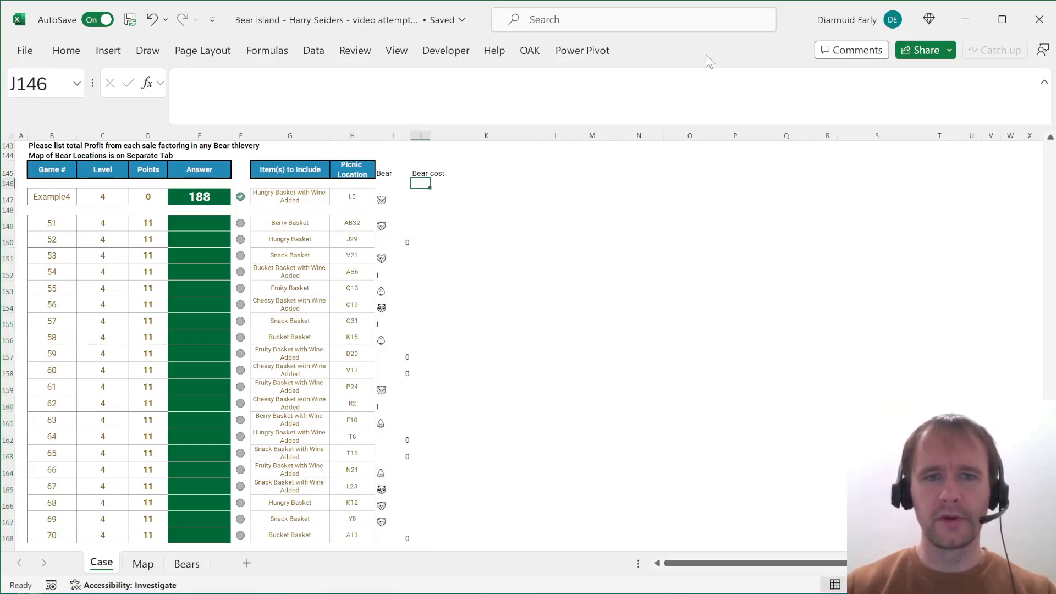
# - Enter =XLOOKUP(I147,bearSym,bearCost) in J147 to find the cost of the example's bear
pyautogui.press('Return')
pyautogui.write('=xl')
pyautogui.press('Tab')
pyautogui.press('Left')
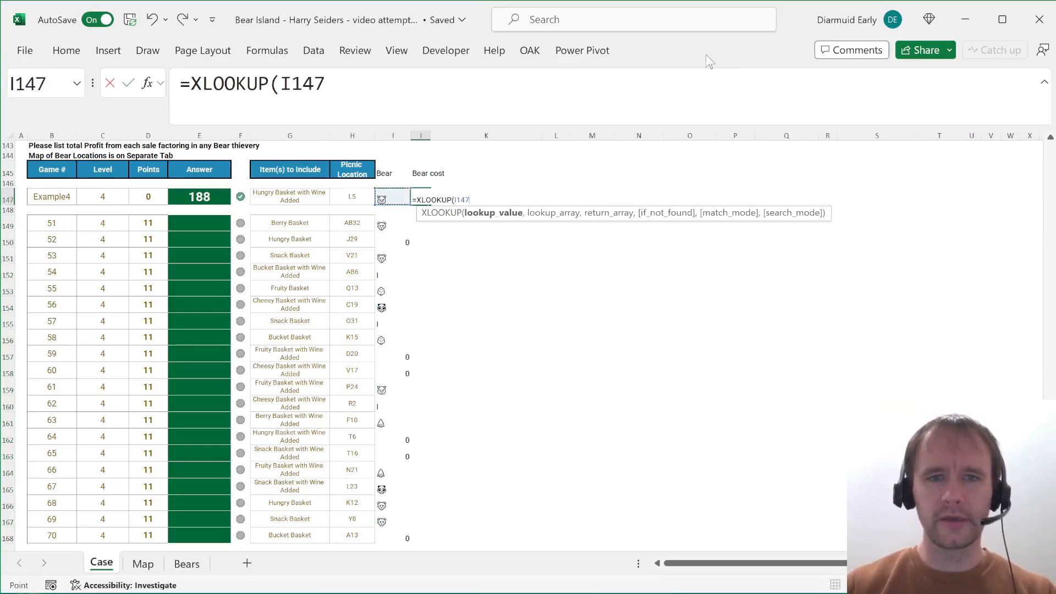
pyautogui.write(',be')
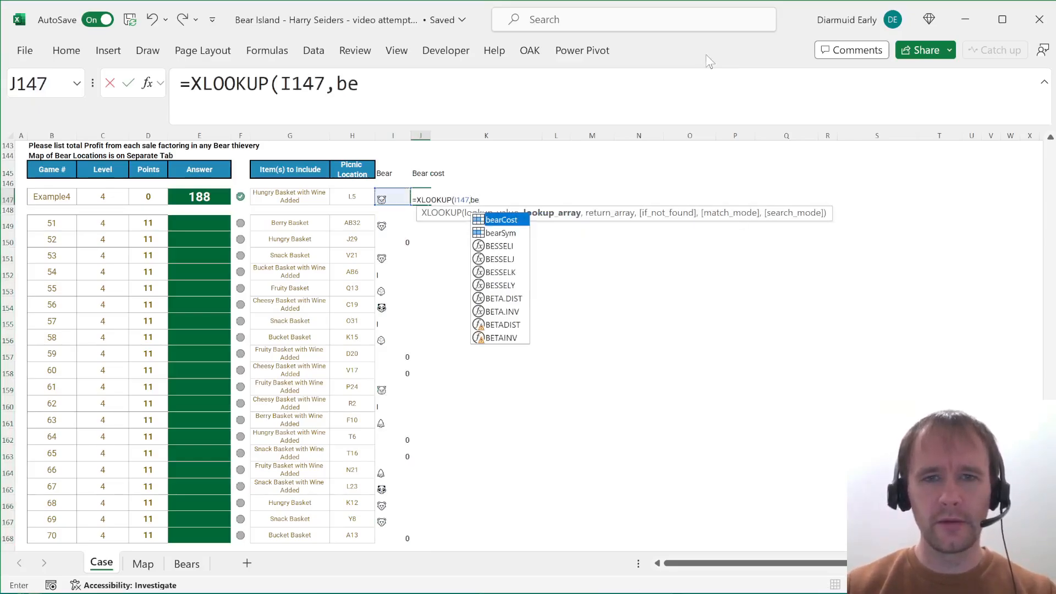
pyautogui.press('Down')
pyautogui.press('Tab')
pyautogui.write(',bea')
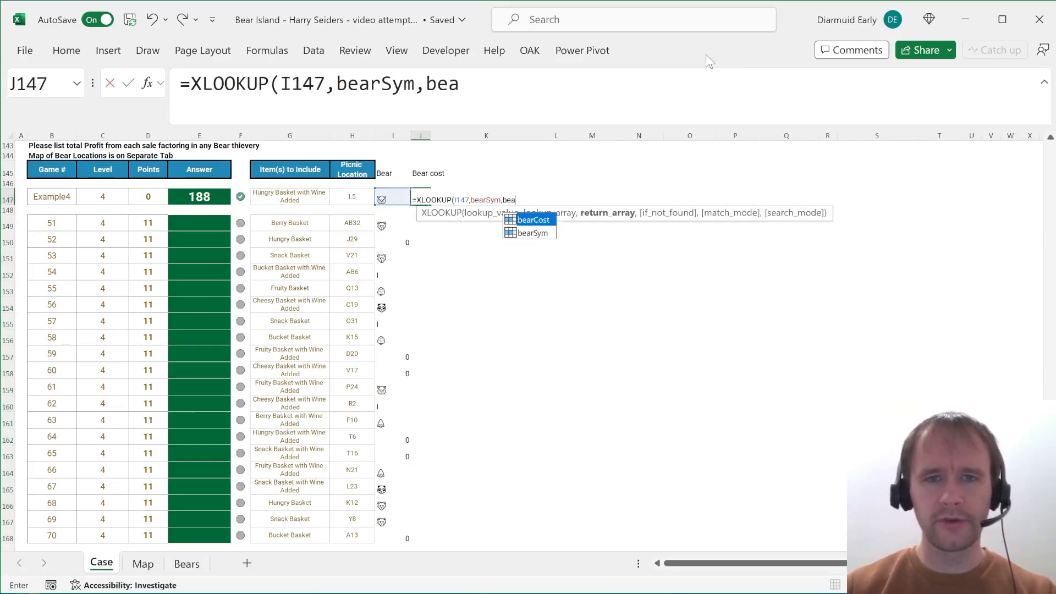
pyautogui.press('Tab')
pyautogui.write(')')
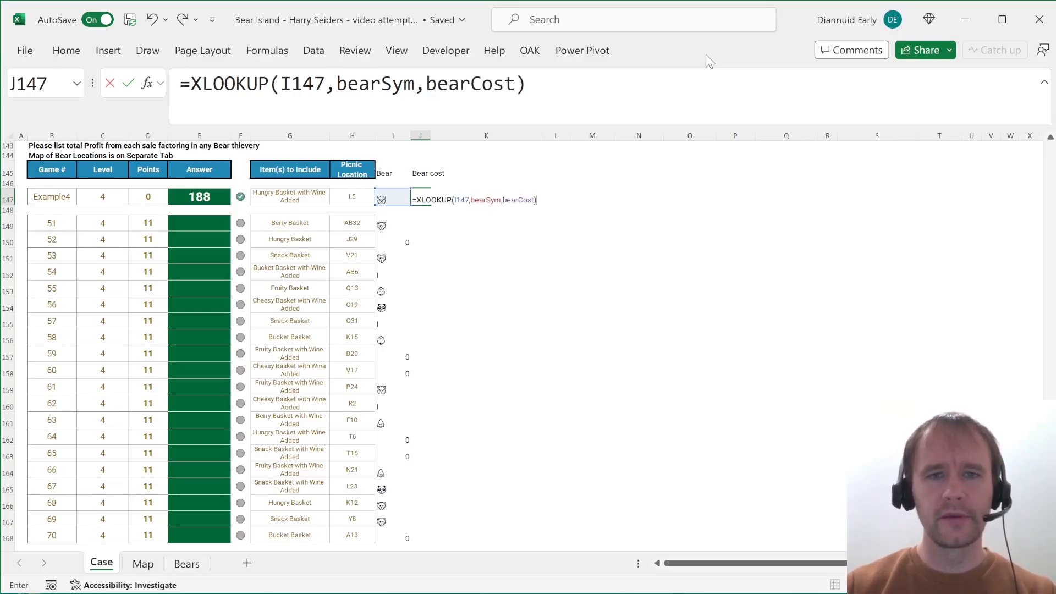
pyautogui.hotkey('ctrl', 'Return')
# - Copy the bear cost formula from J147 into J149:J168 for games 51 to 70
pyautogui.hotkey('ctrl', 'c')
pyautogui.press('Down')
pyautogui.press('Down')
pyautogui.hotkey('ctrl', 'v')
pyautogui.press('Left')
pyautogui.hotkey('ctrl', 'Down')
pyautogui.press('Right')
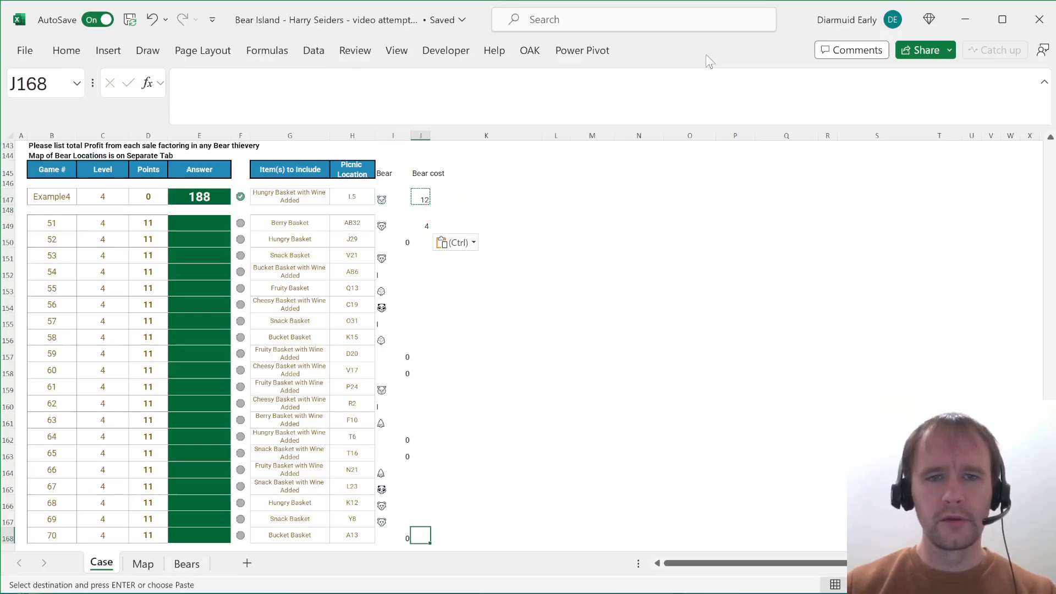
pyautogui.hotkey('ctrl', 'shift', 'Up')
pyautogui.hotkey('ctrl', 'v')
pyautogui.hotkey('ctrl', 'Up')
pyautogui.press('Up')
pyautogui.press('Down')
pyautogui.press('Down')
pyautogui.press('Up')
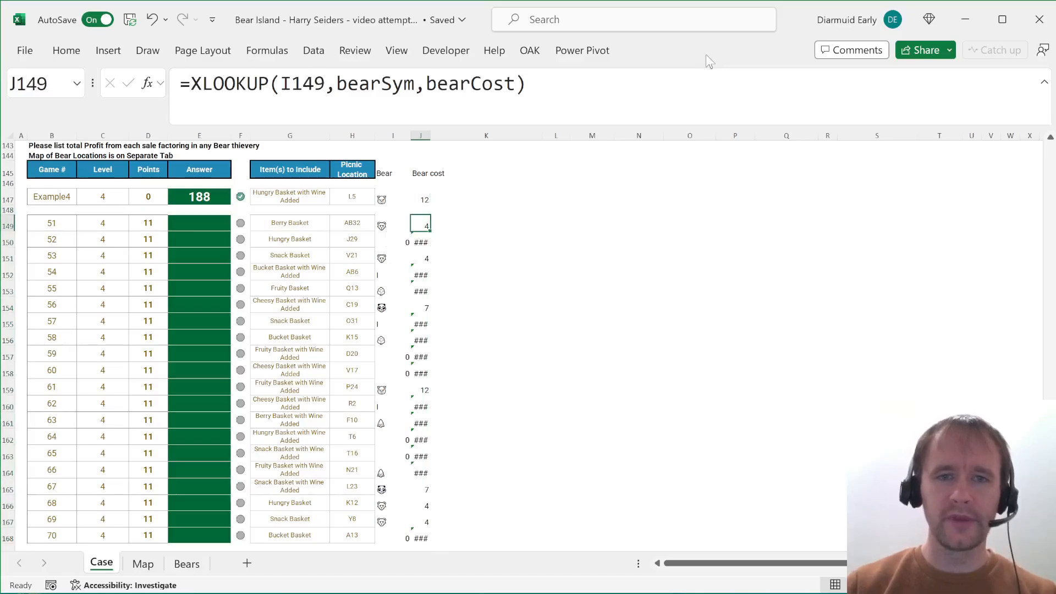
# - Add "n/a" as the if-not-found result of J147's formula, making it =XLOOKUP(I147,bearSym,bearCost,"n/a")
pyautogui.press('Up')
pyautogui.press('Up')
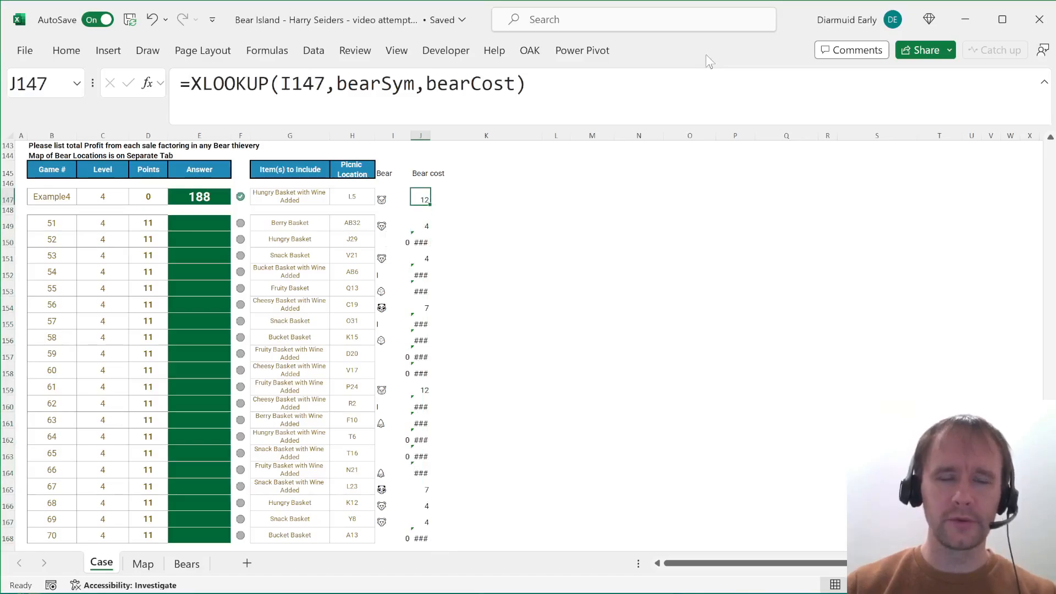
pyautogui.click(517, 84)
pyautogui.write(',"')
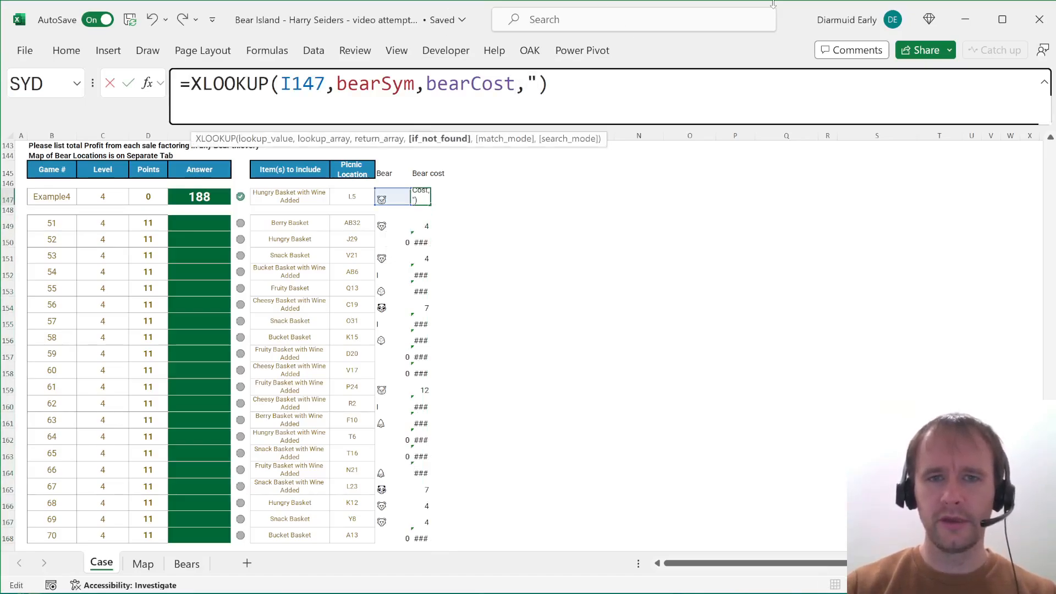
pyautogui.write('n/a"')
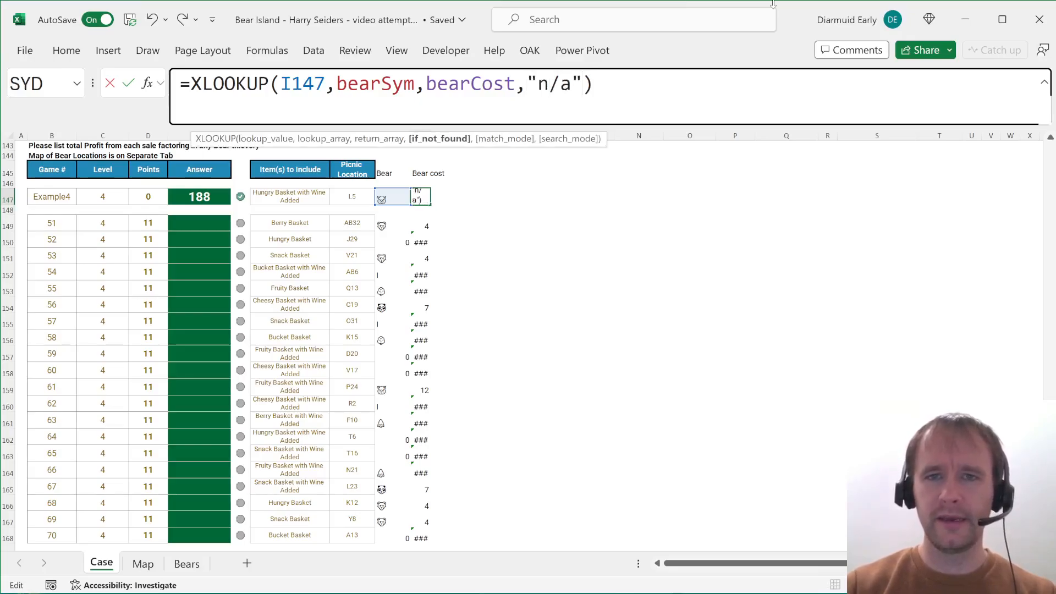
pyautogui.press('Return')
# - Copy the revised XLOOKUP formula with its "n/a" fallback from J147 over J149:J168
pyautogui.press('Up')
pyautogui.hotkey('ctrl', 'c')
pyautogui.press('Down')
pyautogui.press('Down')
pyautogui.hotkey('ctrl', 'v')
pyautogui.hotkey('ctrl', 'shift', 'Down')
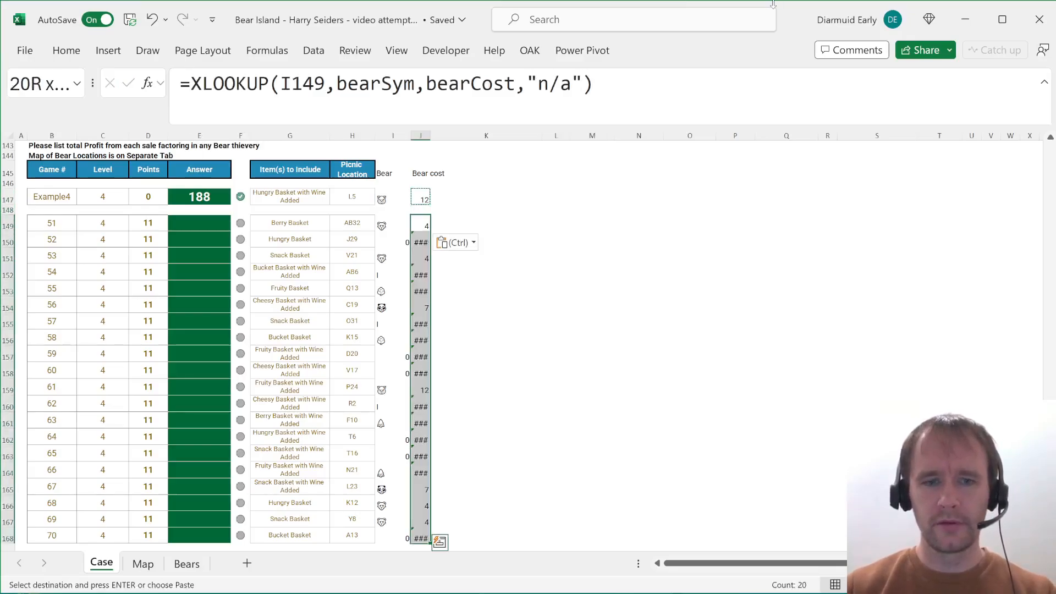
pyautogui.press('Return')
pyautogui.press('Up')
pyautogui.press('Up')
pyautogui.press('Up')
pyautogui.press('Up')
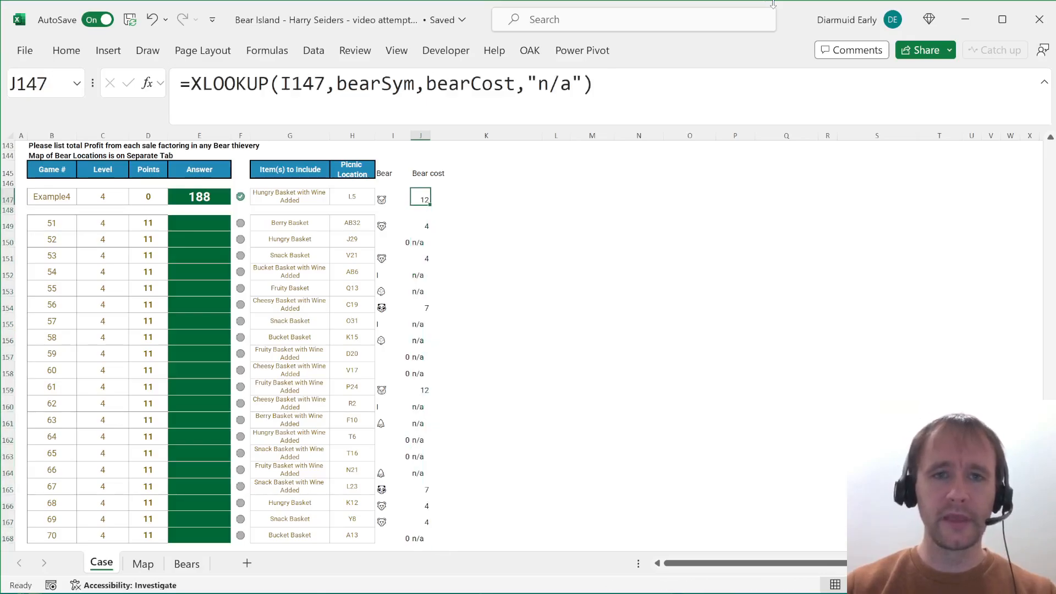
pyautogui.press('Right')
pyautogui.press('Right')
pyautogui.press('Left')
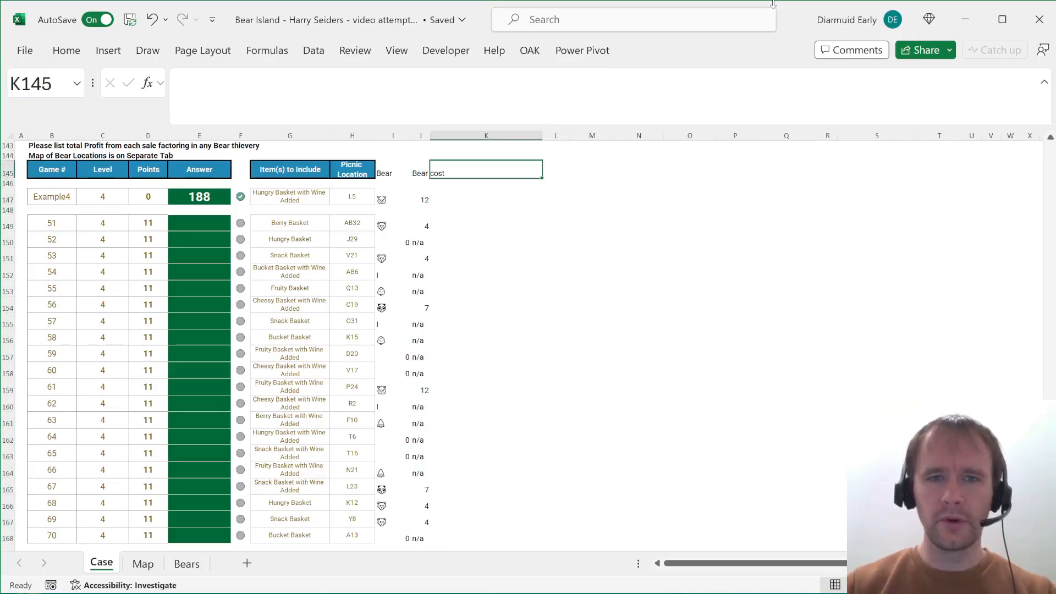
pyautogui.press('Right')
pyautogui.write('Bask')
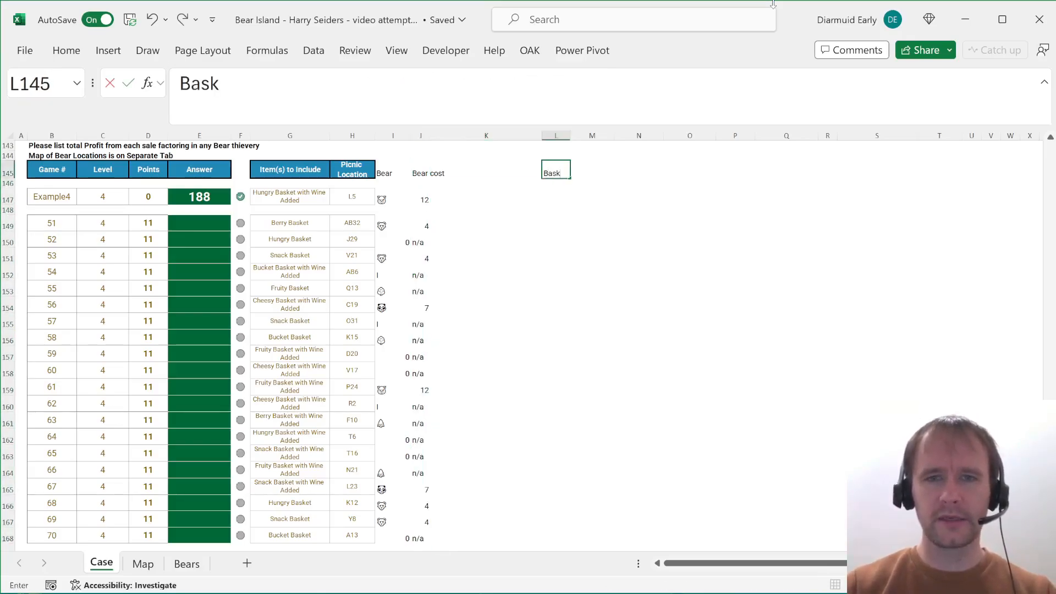
pyautogui.write('et r')
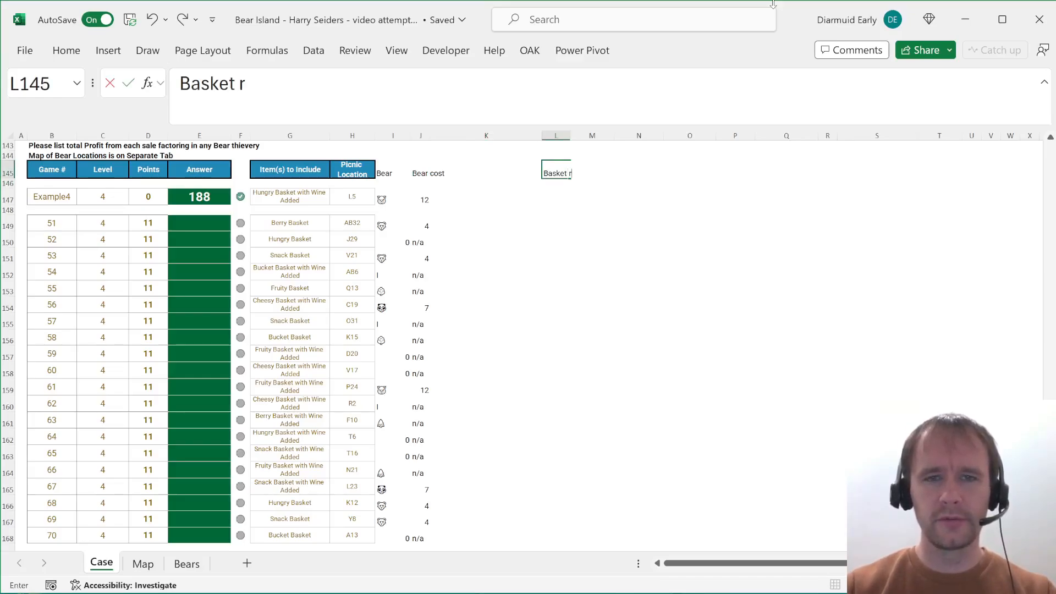
pyautogui.press('Escape')
# - Enter the heading Profit in L145 and move it one column over to M145
pyautogui.write('Profi')
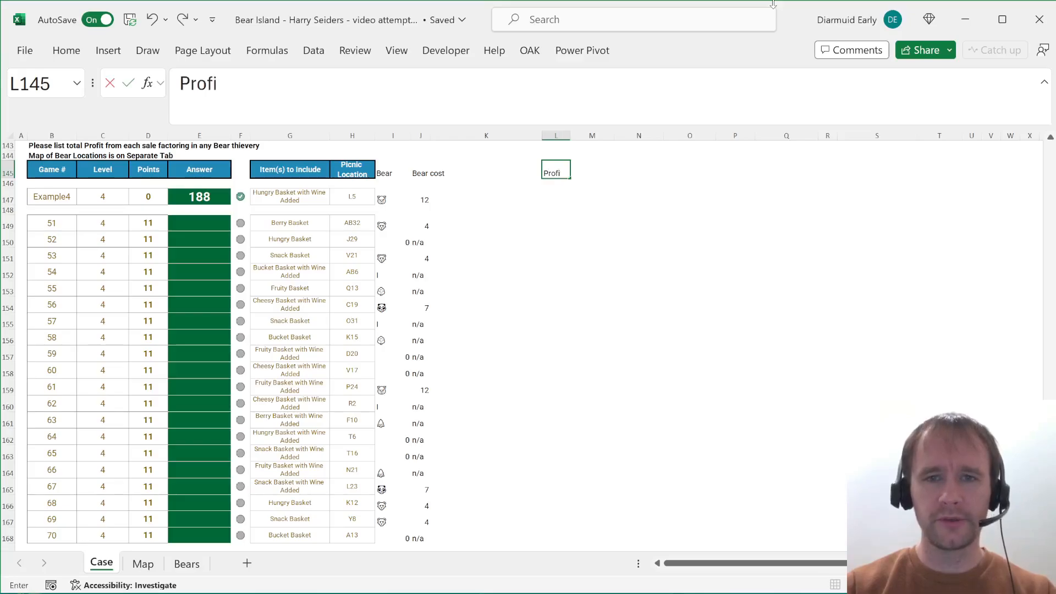
pyautogui.write('t')
pyautogui.press('Return')
pyautogui.press('Left')
pyautogui.press('Up')
pyautogui.press('Right')
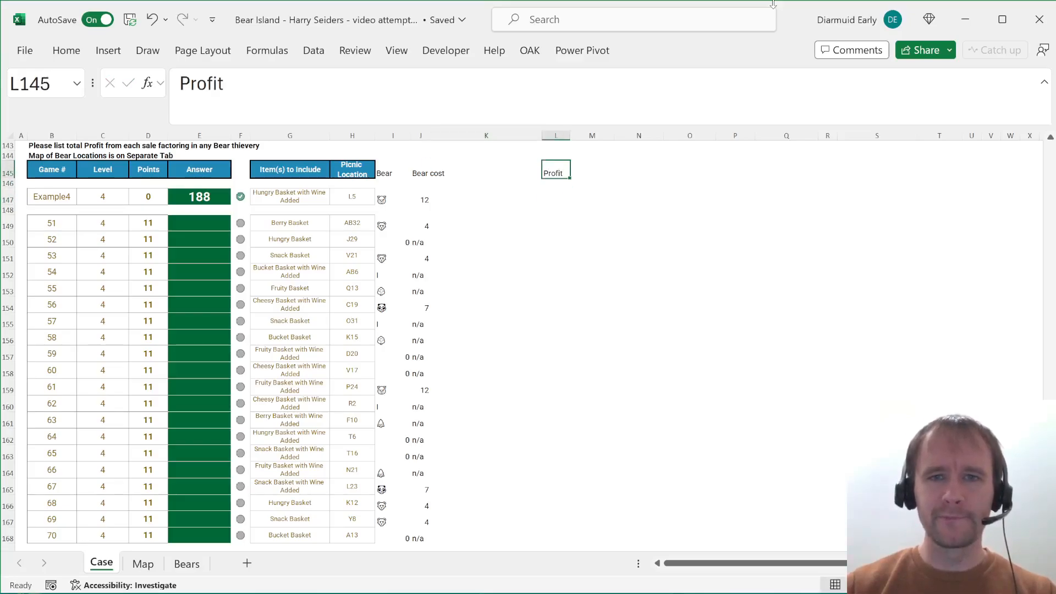
pyautogui.hotkey('ctrl', 'x')
pyautogui.press('Right')
pyautogui.hotkey('ctrl', 'v')
pyautogui.press('Left')
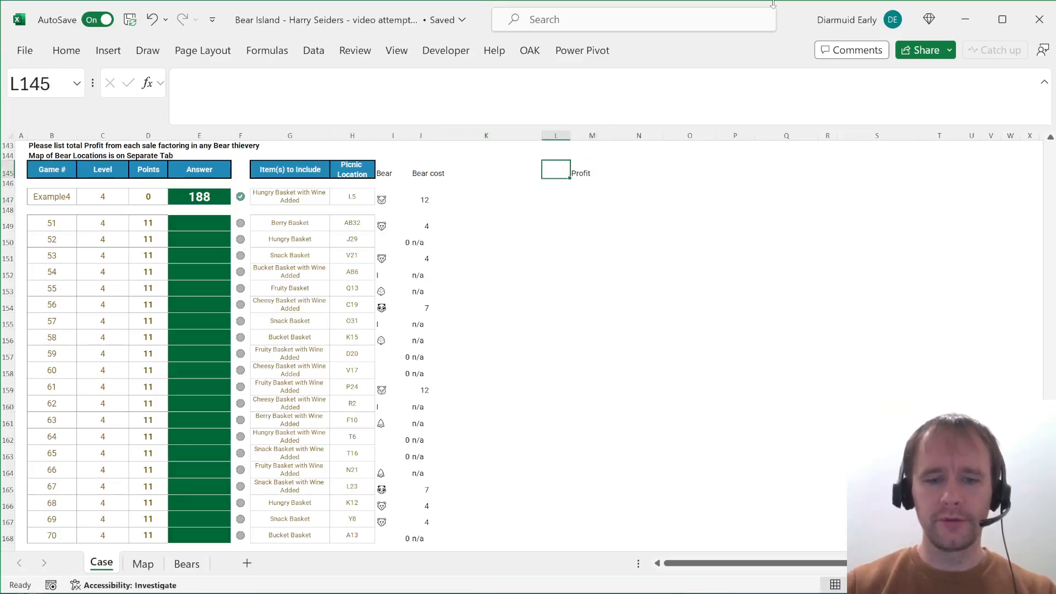
# - Add the heading Basket rev in L145 and autofit the width of column L to it
pyautogui.write('Basked')
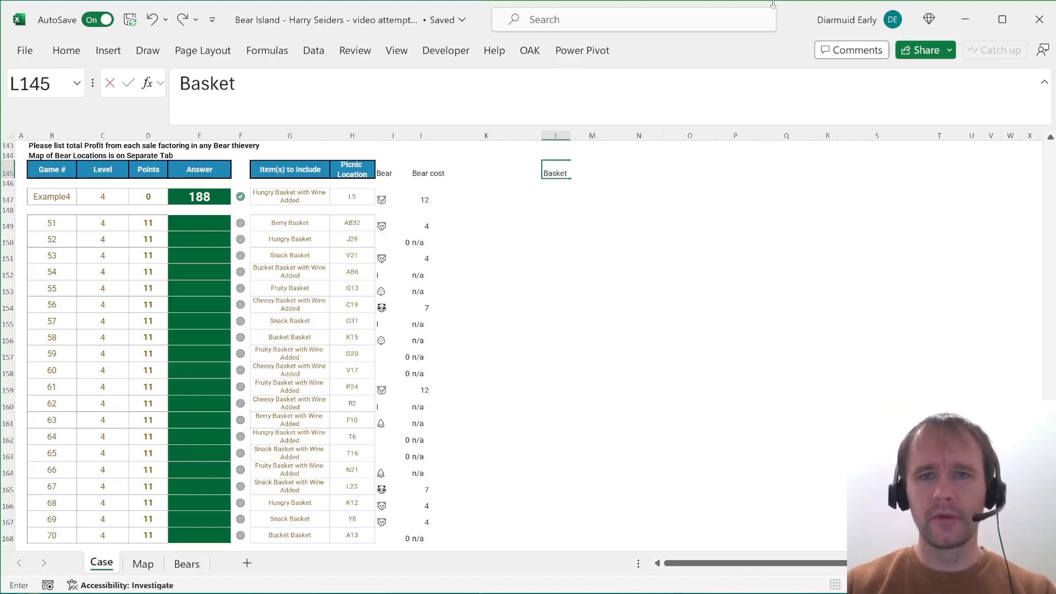
pyautogui.write(' rev')
pyautogui.press('Return')
pyautogui.press('Up')
pyautogui.hotkey('alt', 'o')
pyautogui.press('c')
pyautogui.press('a')
# - Enter =XLOOKUP(G147,baskName,baskPrice) in L147 to look up the example basket's revenue
pyautogui.press('Down')
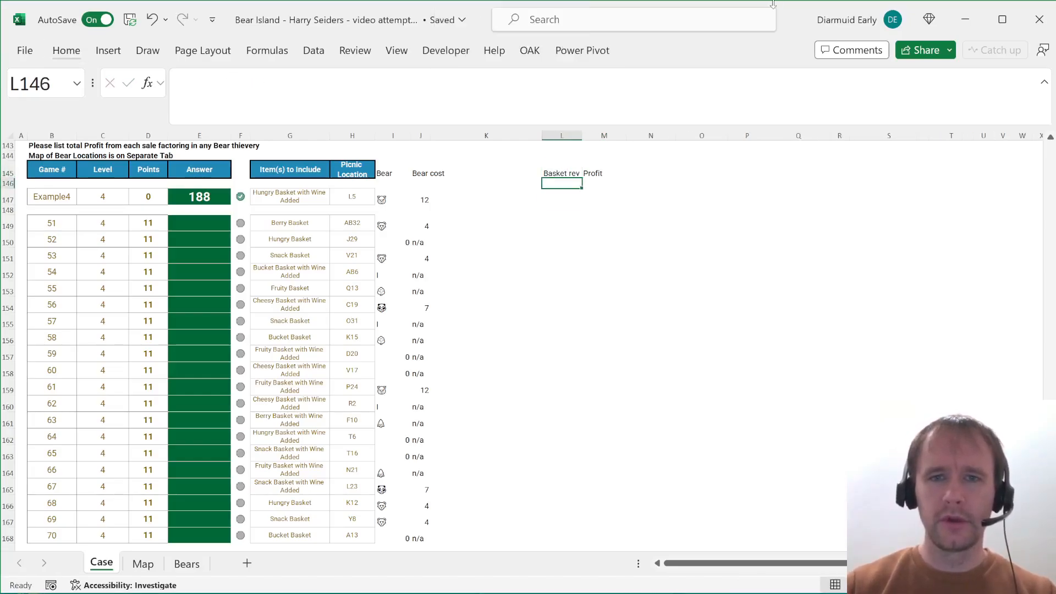
pyautogui.press('Down')
pyautogui.write('=xl')
pyautogui.press('Tab')
pyautogui.press('Left')
pyautogui.press('Left')
pyautogui.press('Left')
pyautogui.press('Left')
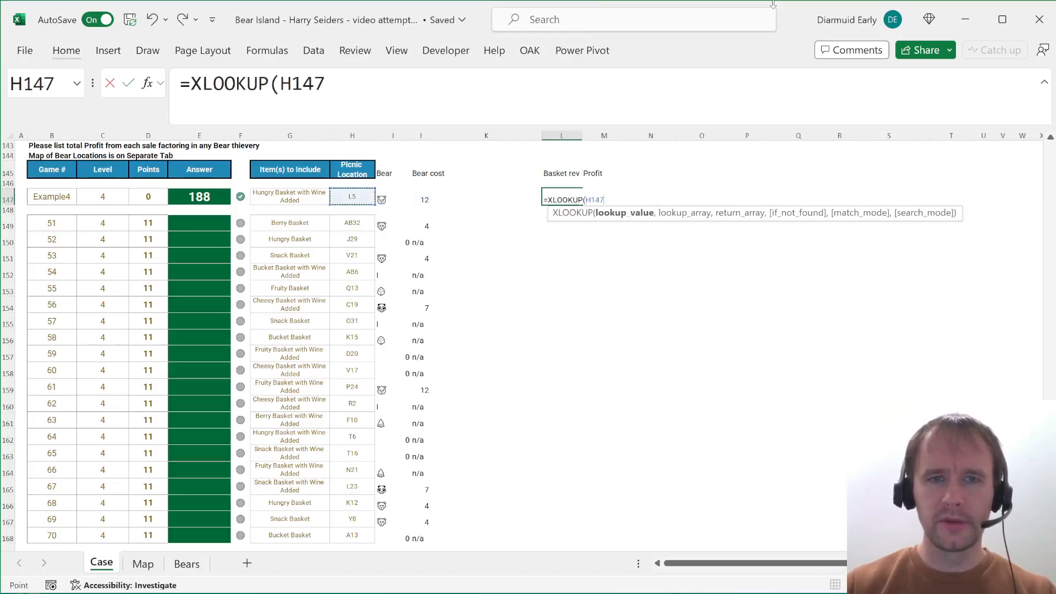
pyautogui.press('Left')
pyautogui.write(',bask')
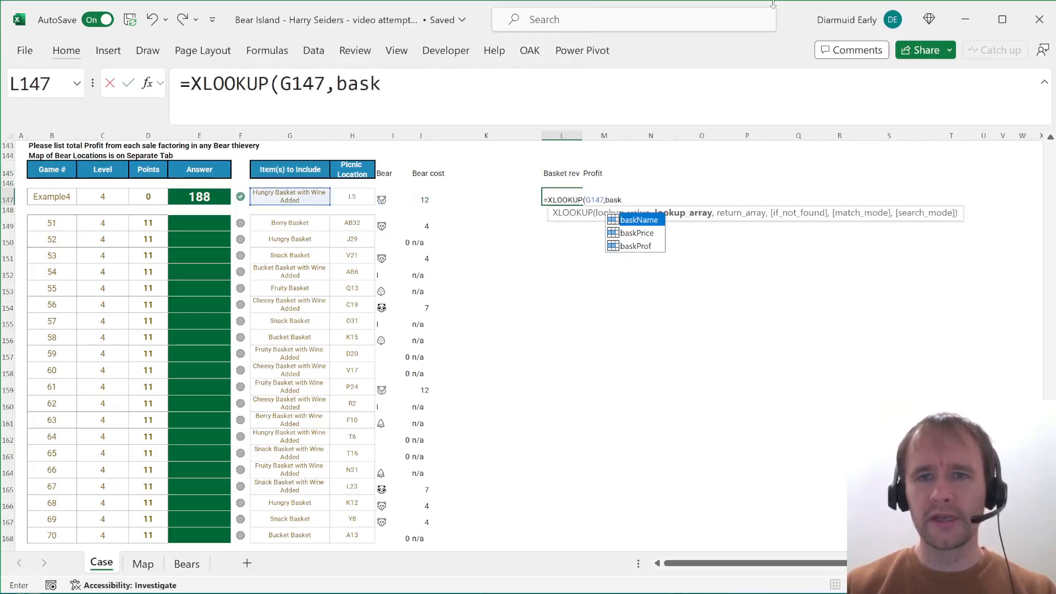
pyautogui.press('Tab')
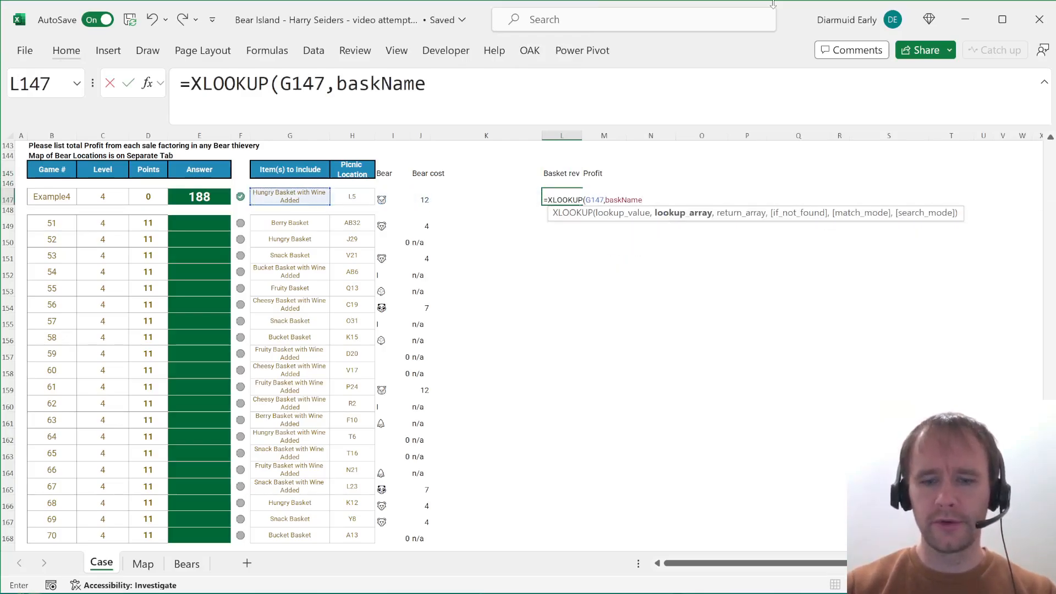
pyautogui.write(',bask')
pyautogui.press('Down')
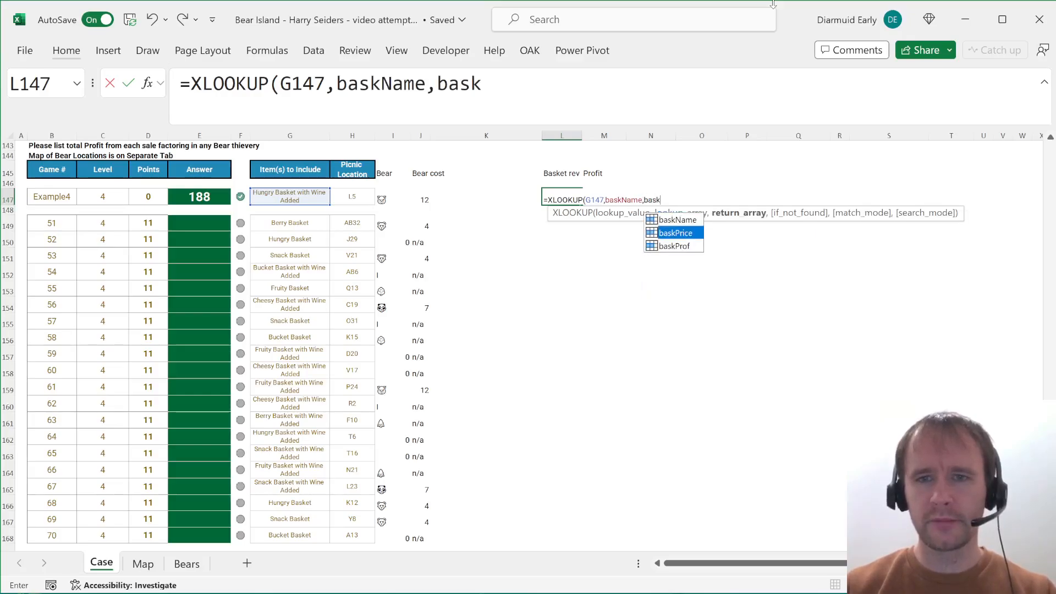
pyautogui.press('Tab')
pyautogui.press('Return')
# - Copy the Basket rev formula from L147 over L149:L168
pyautogui.press('Up')
pyautogui.hotkey('ctrl', 'c')
pyautogui.press('Down')
pyautogui.press('Down')
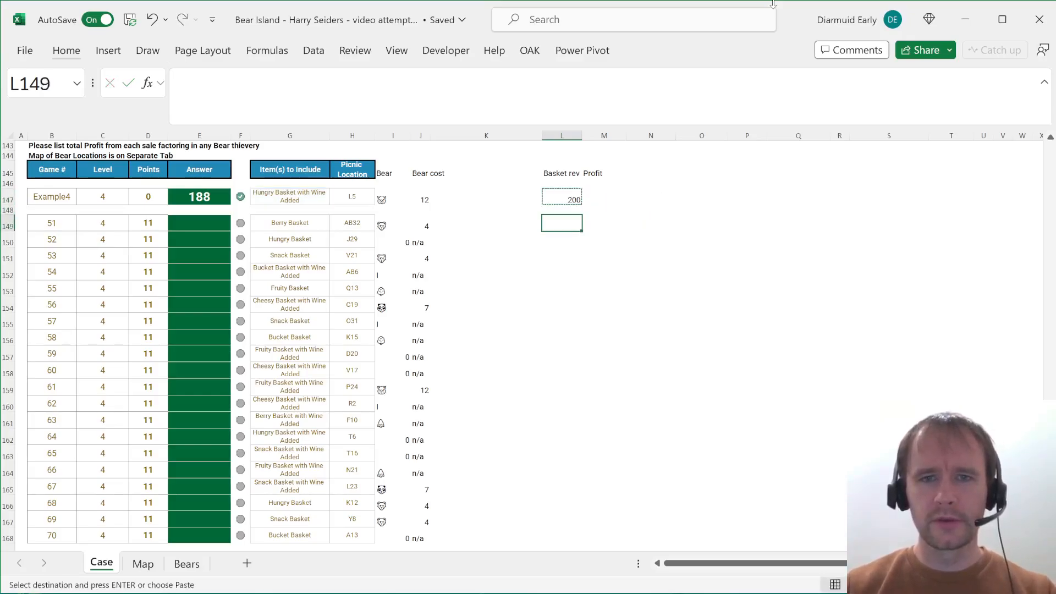
pyautogui.hotkey('ctrl', 'v')
pyautogui.press('Down')
pyautogui.press('Left')
pyautogui.press('Left')
pyautogui.hotkey('ctrl', 'Down')
pyautogui.press('Right')
pyautogui.press('Right')
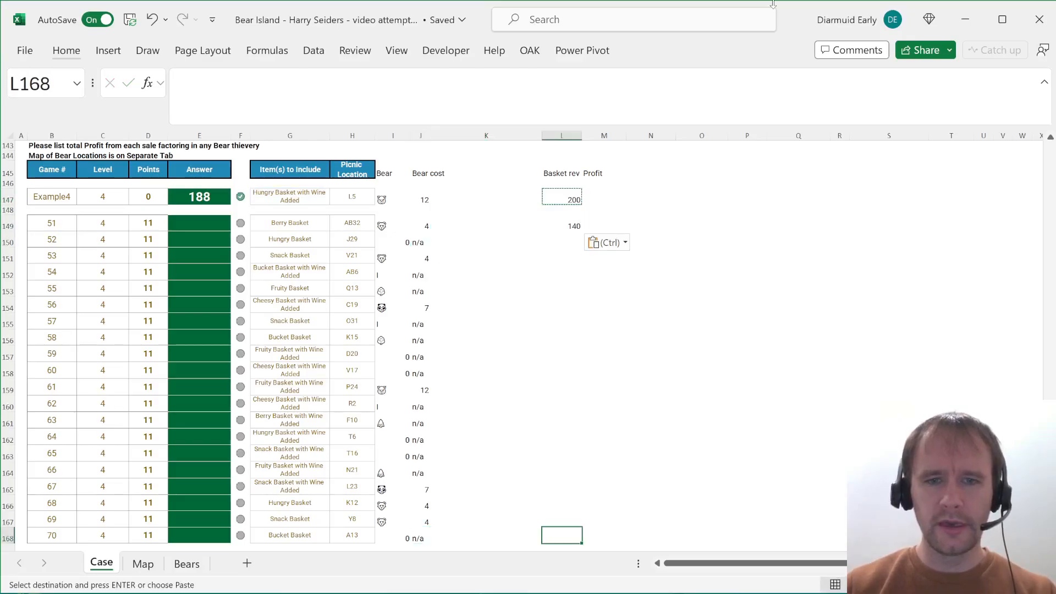
pyautogui.hotkey('ctrl', 'shift', 'Up')
pyautogui.press('Return')
pyautogui.hotkey('ctrl', 'Up')
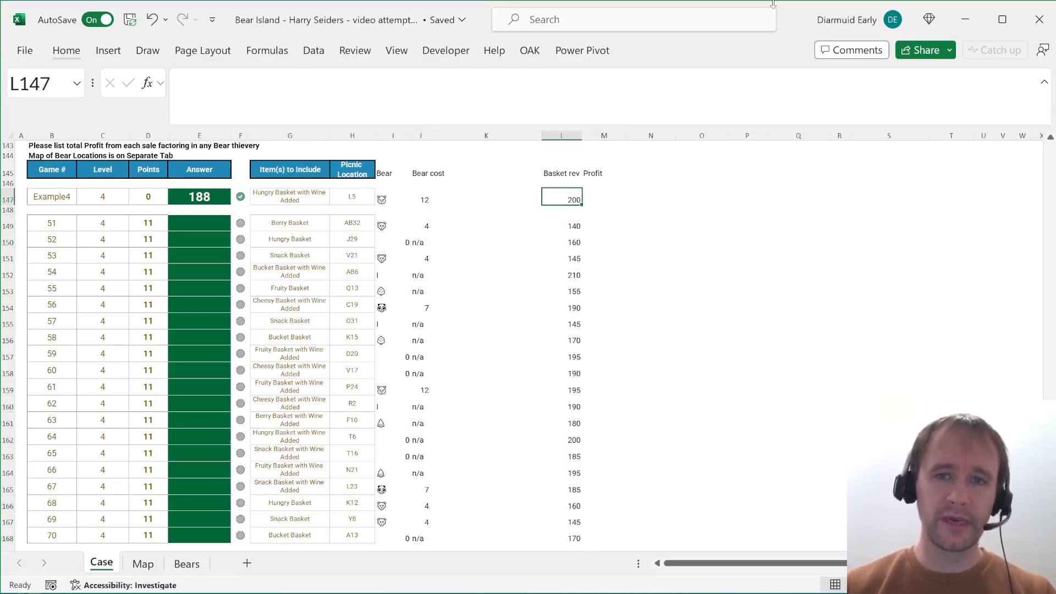
# - Begin an IF formula in M147 under Profit that tests whether J147 equals "n/a"
pyautogui.press('Up')
pyautogui.press('Up')
pyautogui.press('Down')
pyautogui.press('Down')
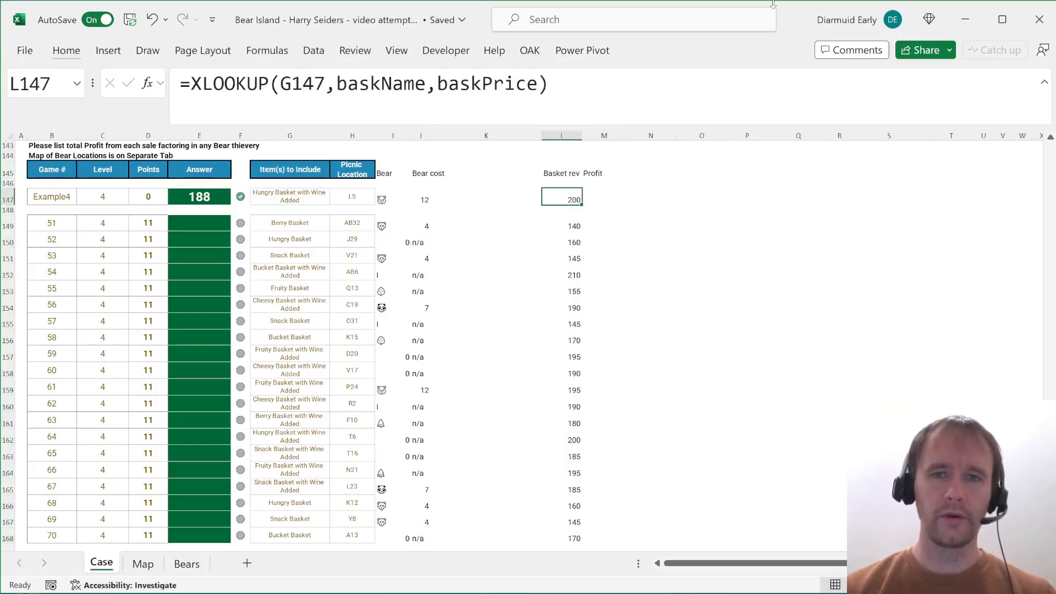
pyautogui.hotkey('ctrl', 'shift', 'Left')
pyautogui.press('Right')
pyautogui.write('=')
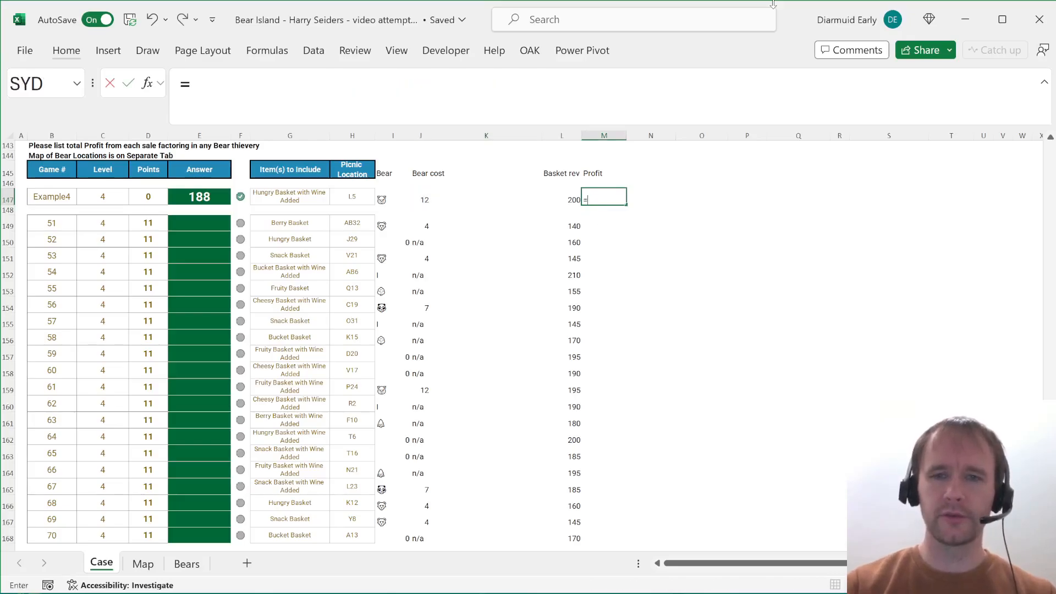
pyautogui.write('if')
pyautogui.press('Tab')
pyautogui.press('Left')
pyautogui.press('Left')
pyautogui.press('Left')
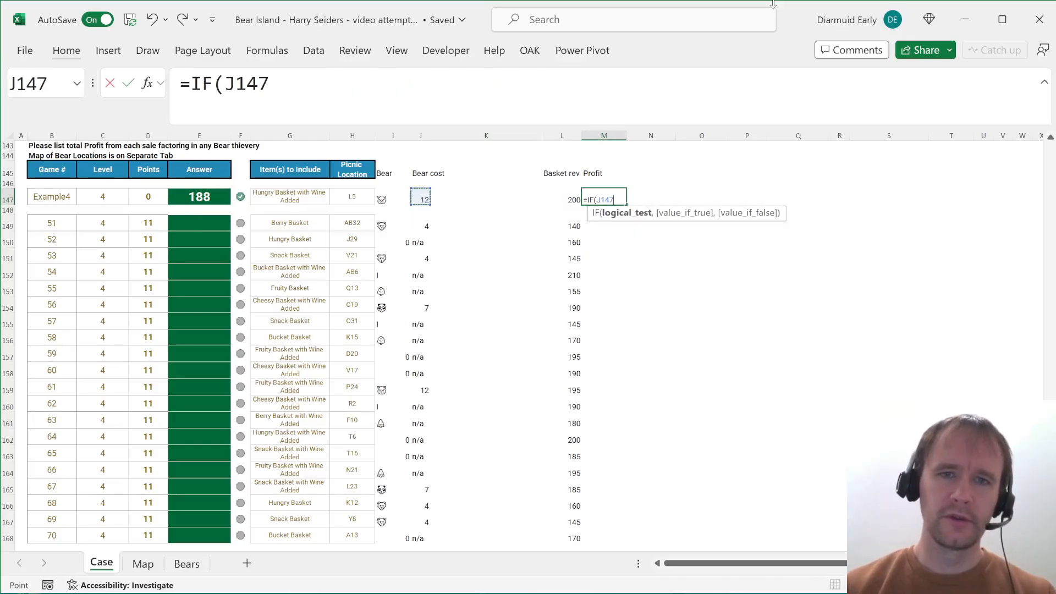
pyautogui.write('="n/a')
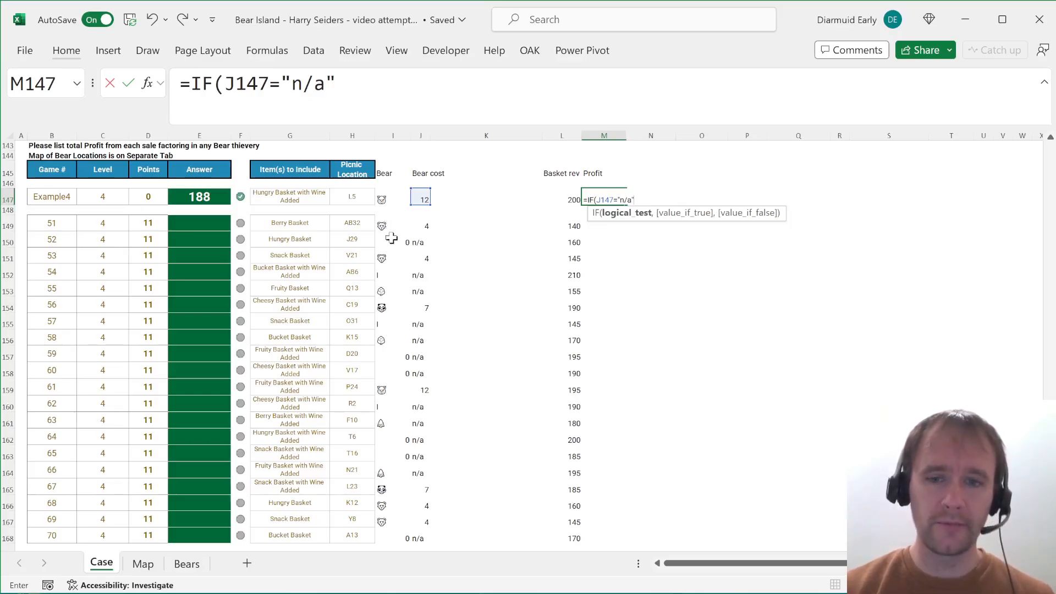
# - Use XLOOKUP(G147,baskName,baskProf) as the value-if-true argument of M147's IF formula
pyautogui.write(',xl')
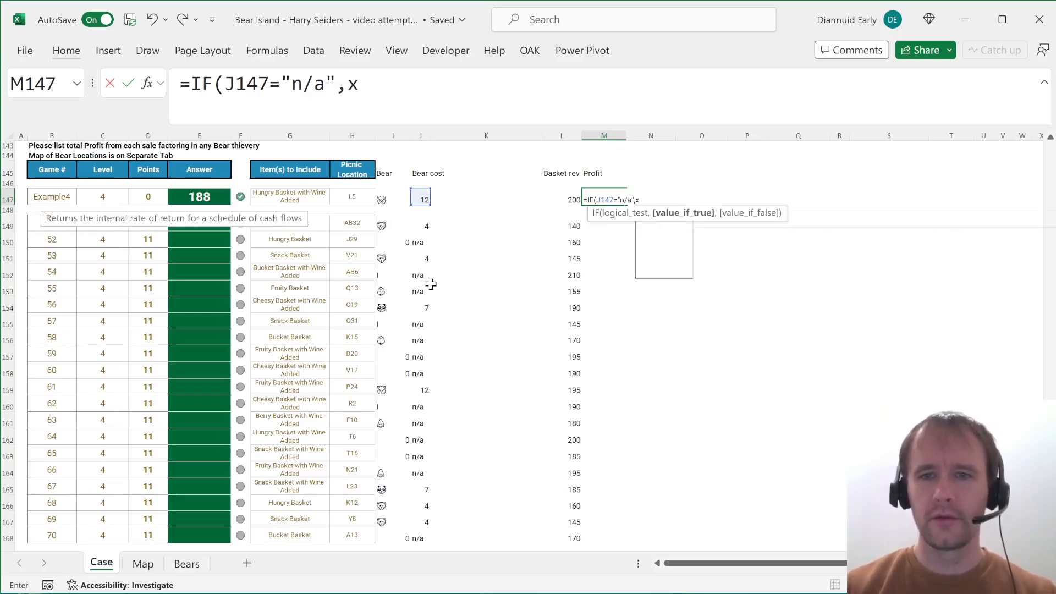
pyautogui.press('Tab')
pyautogui.click(293, 196)
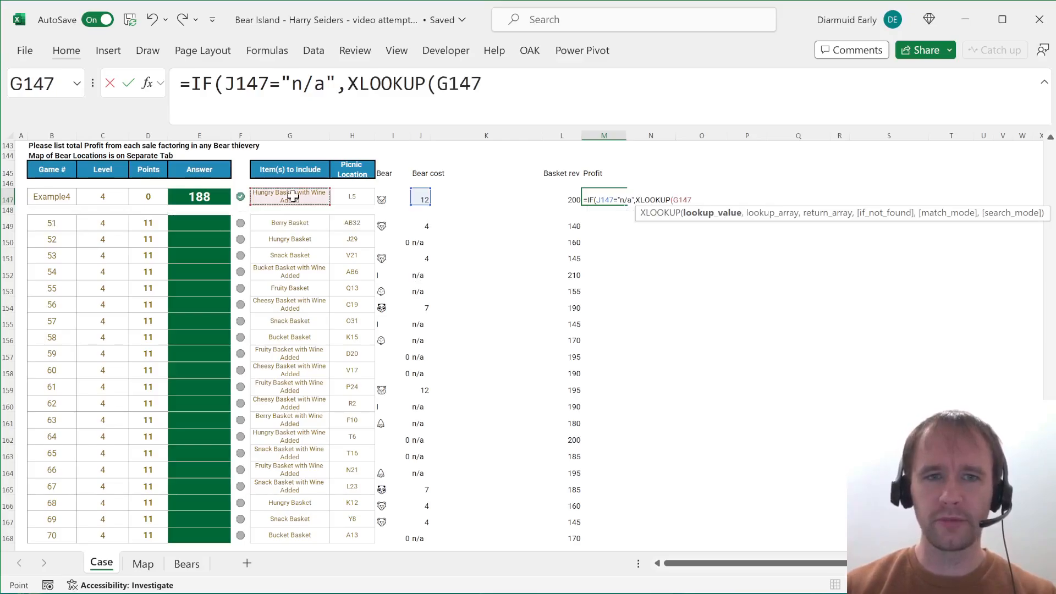
pyautogui.write(',')
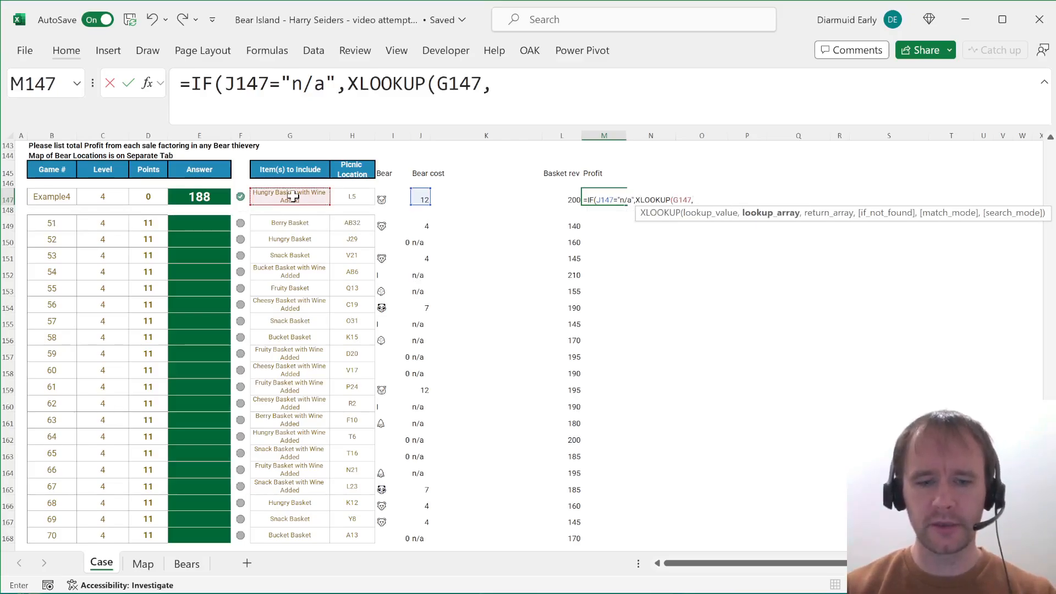
pyautogui.write('bask')
pyautogui.press('Tab')
pyautogui.write(',bask')
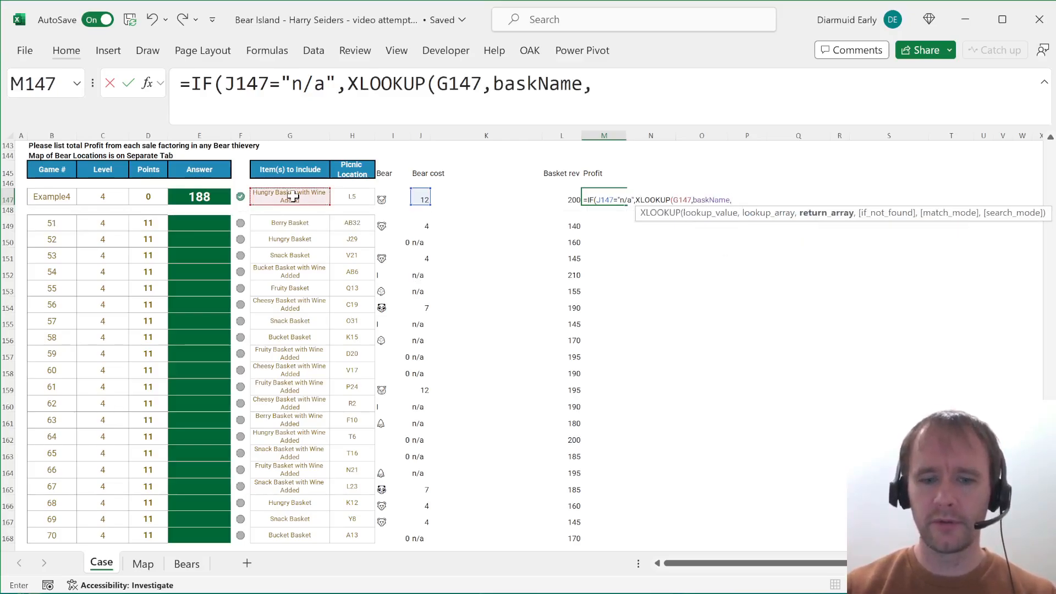
pyautogui.press('Down')
pyautogui.press('Down')
pyautogui.press('Tab')
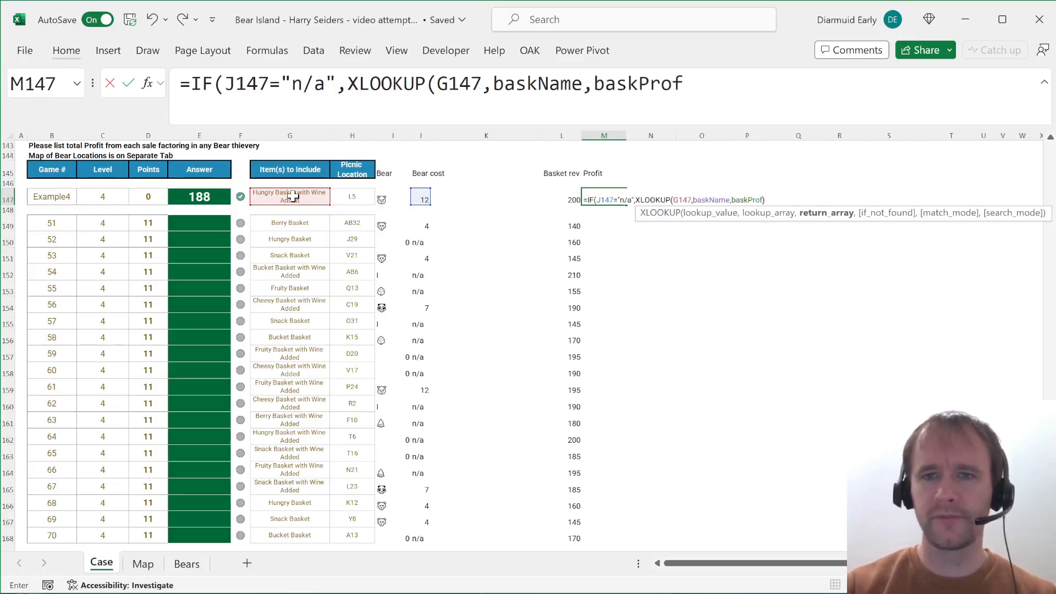
pyautogui.write('),')
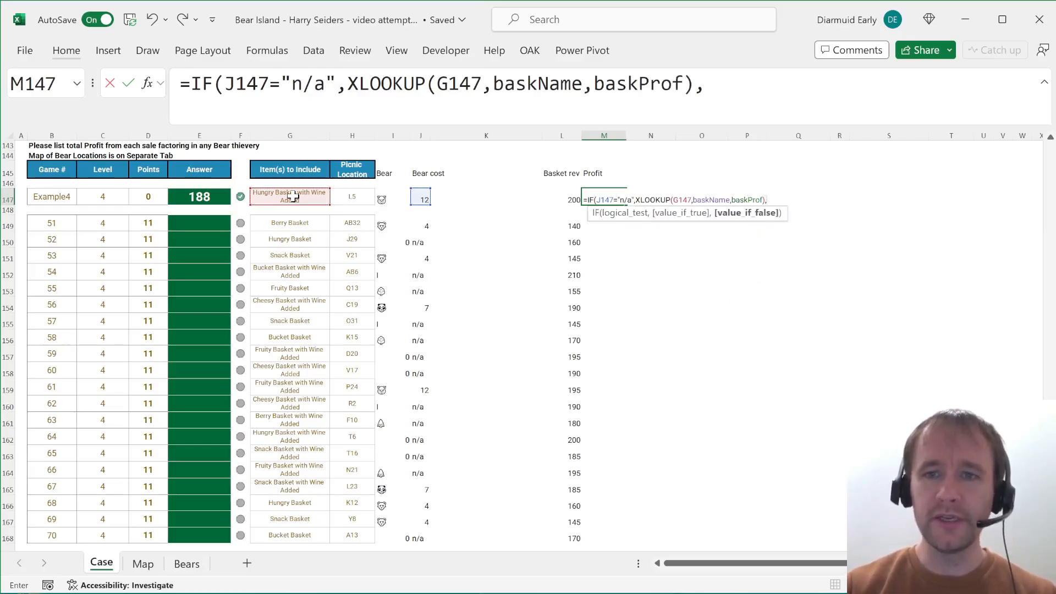
# - Complete M147's IF formula with L147-J147, basket revenue minus bear cost, as the value if false
pyautogui.click(572, 200)
pyautogui.write('-')
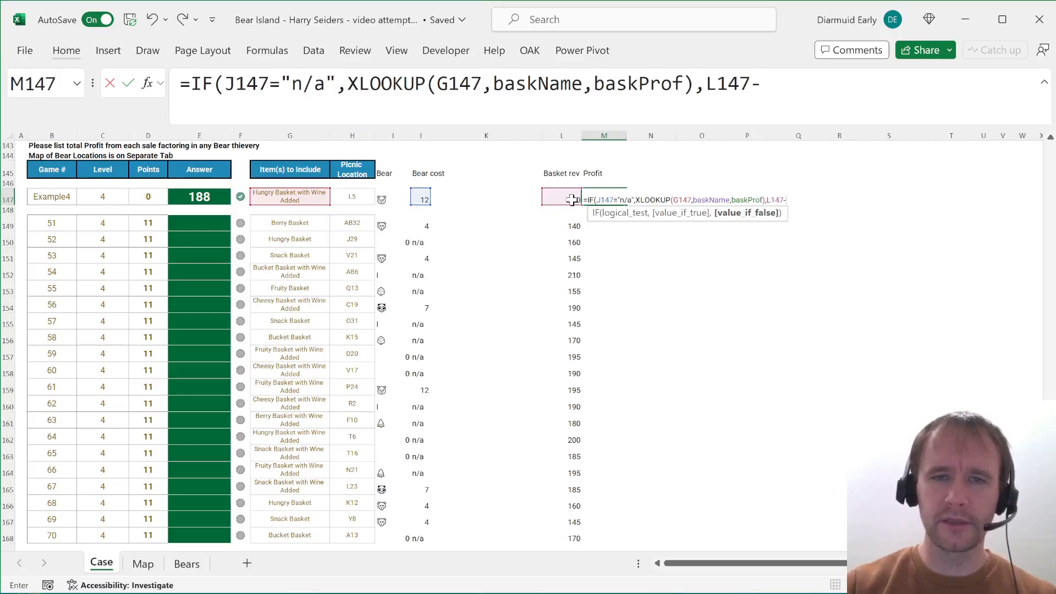
pyautogui.click(424, 200)
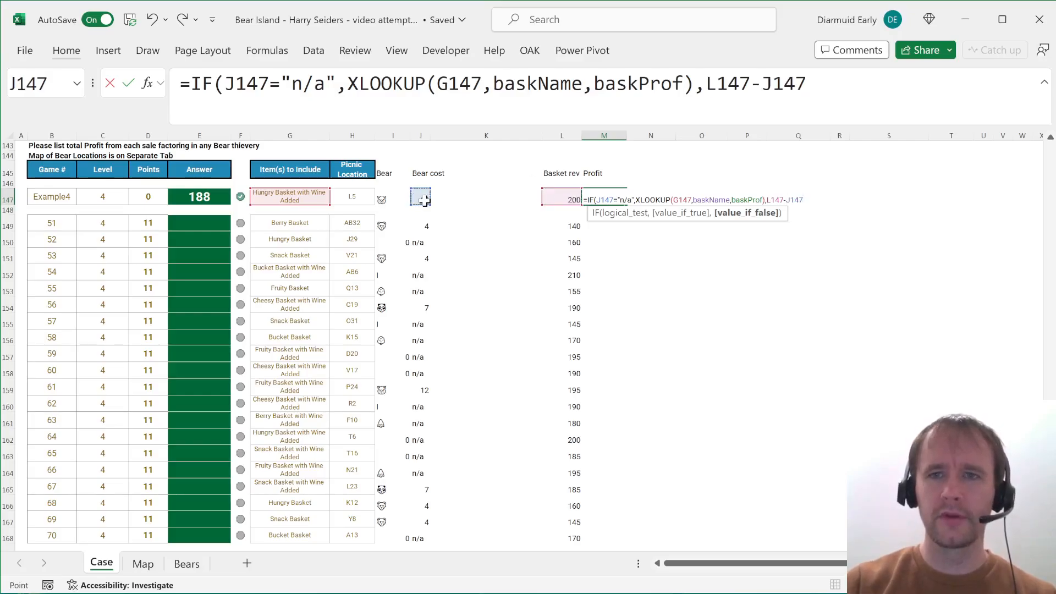
pyautogui.write(')')
pyautogui.press('Return')
# - Copy the Profit formula from M147 over M149:M168
pyautogui.press('Up')
pyautogui.hotkey('ctrl', 'c')
pyautogui.press('Down')
pyautogui.press('Left')
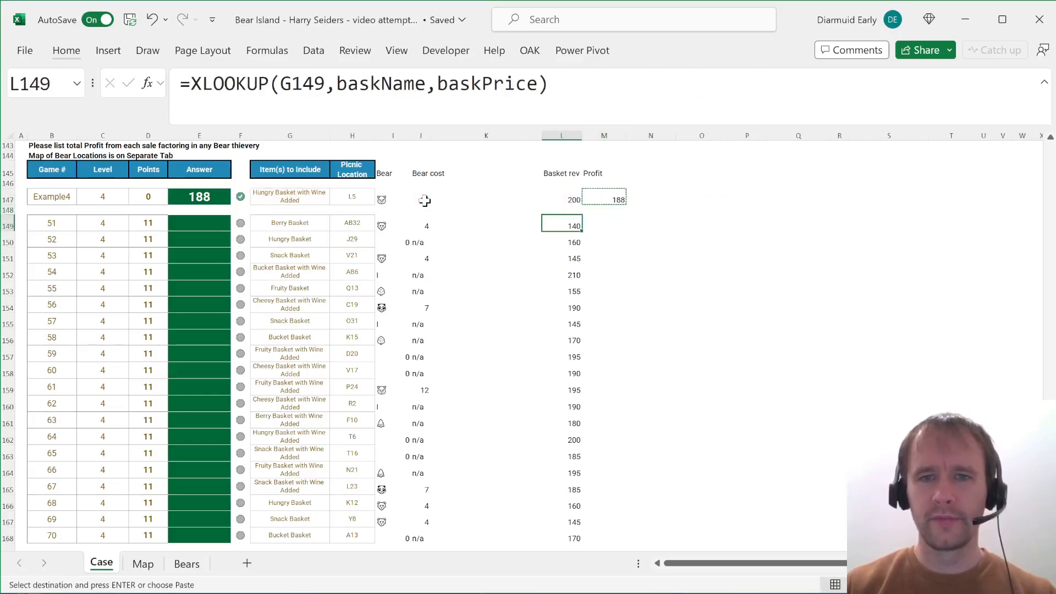
pyautogui.hscroll(5, 425, 201)
pyautogui.hotkey('ctrl', 'shift', 'Down')
pyautogui.hotkey('shift', 'Right')
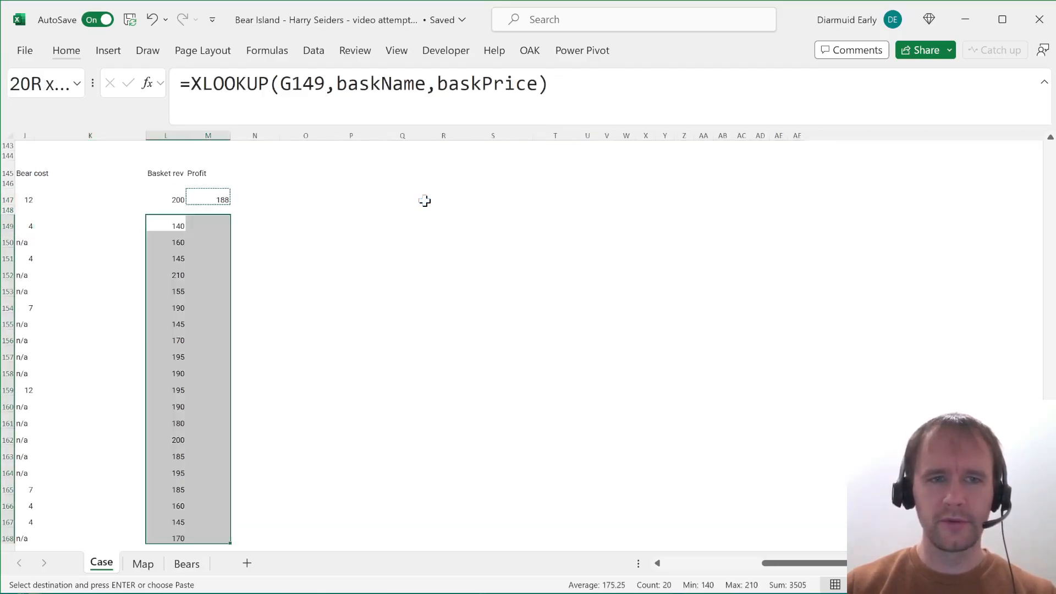
pyautogui.hotkey('shift', 'Tab')
pyautogui.hotkey('shift', 'Right')
pyautogui.hotkey('ctrl', 'v')
pyautogui.press('Up')
pyautogui.press('Up')
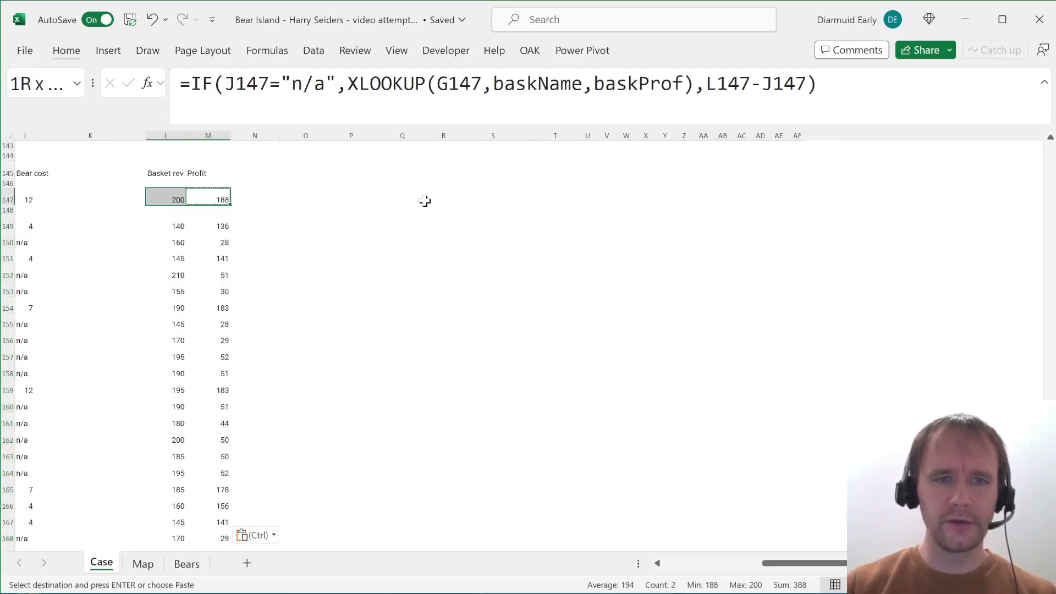
pyautogui.hscroll(-5, 424, 201)
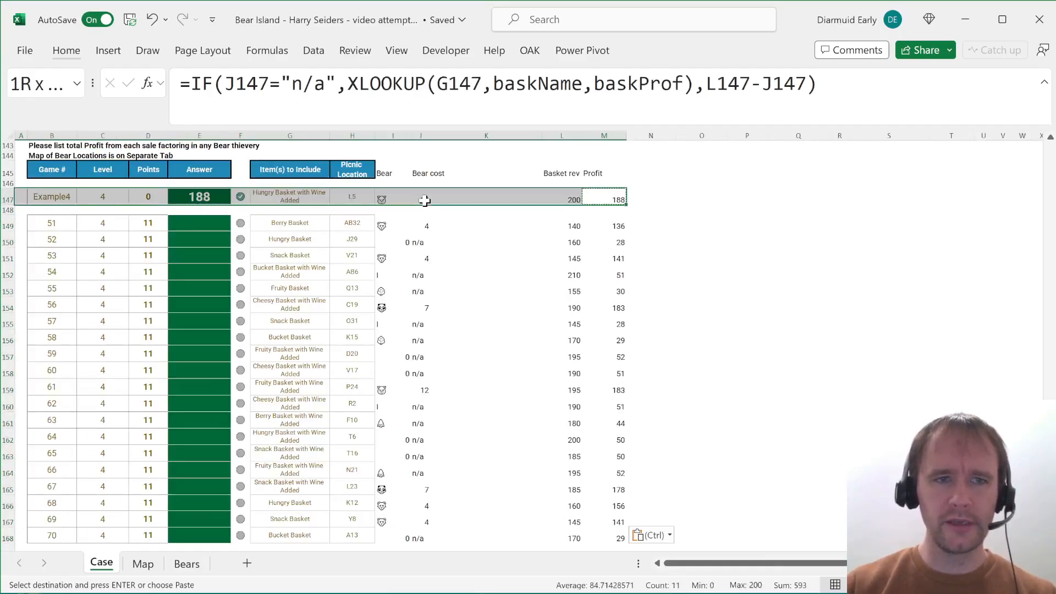
# - Fill the Level 4 answers for games 51 to 70 by entering =M149:M168 in E149
pyautogui.click(191, 229)
pyautogui.write('=')
pyautogui.press('Right')
pyautogui.press('Right')
pyautogui.press('Right')
pyautogui.press('Right')
pyautogui.press('Right')
pyautogui.press('Right')
pyautogui.press('Right')
pyautogui.press('Right')
pyautogui.hotkey('ctrl', 'shift', 'Down')
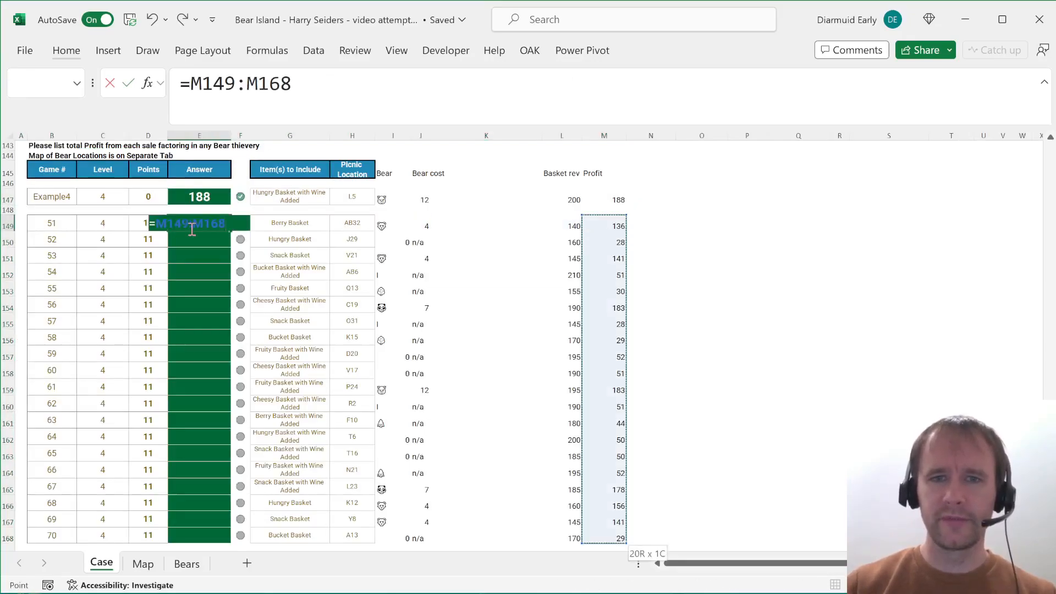
pyautogui.press('Return')
# - Check the Level 4 answer marks, the bonus questions and the current score on the Case sheet
pyautogui.scroll(20, 338, 315)
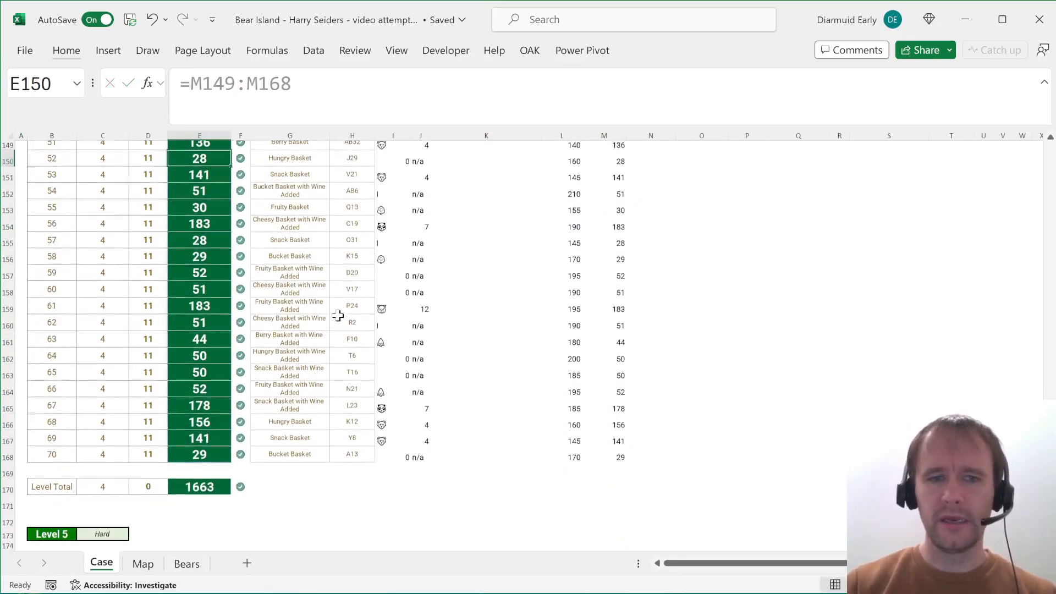
pyautogui.scroll(-15, 338, 315)
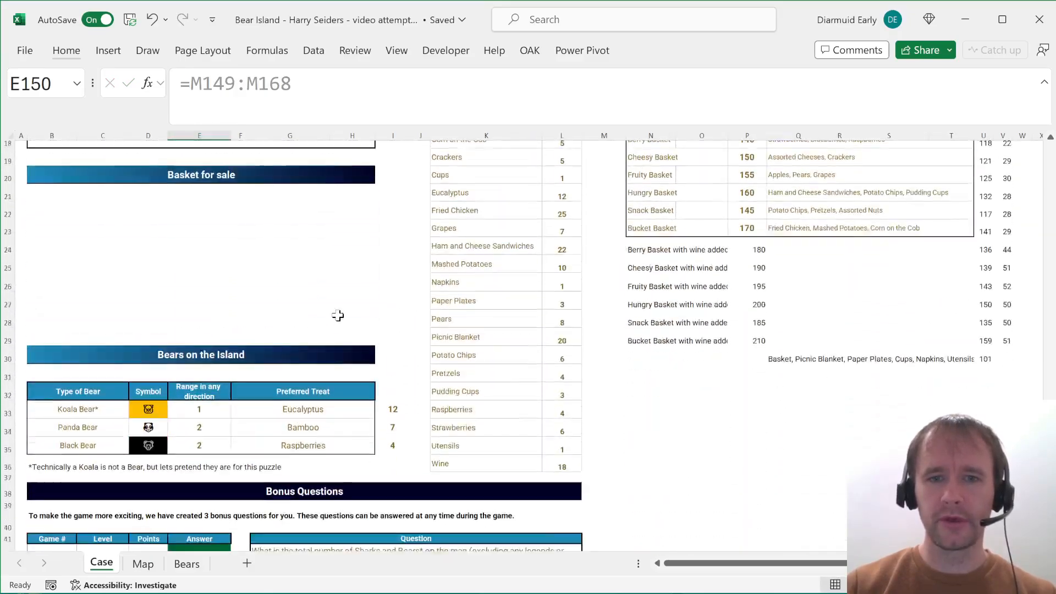
pyautogui.scroll(3, 338, 315)
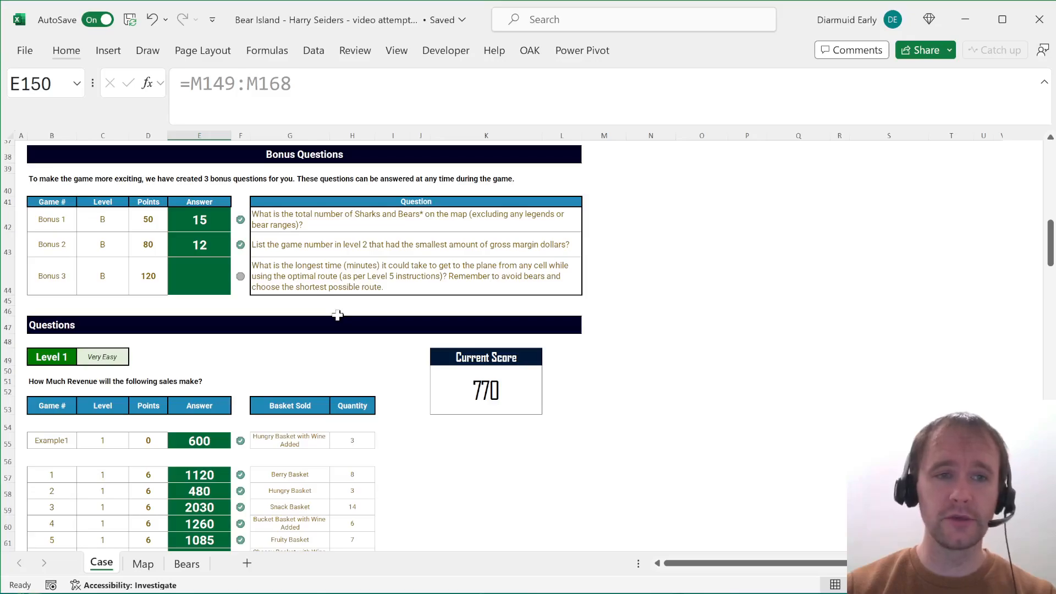
# - Read the Level 5 instructions in rows 175 to 177, selecting each row while going through it
pyautogui.scroll(-20, 338, 315)
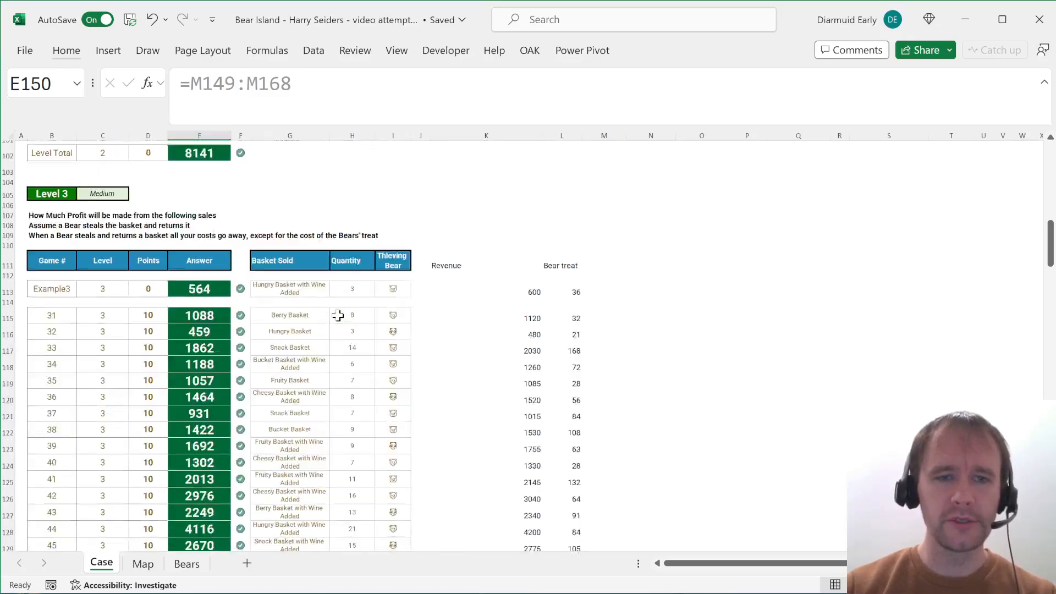
pyautogui.scroll(3, 337, 315)
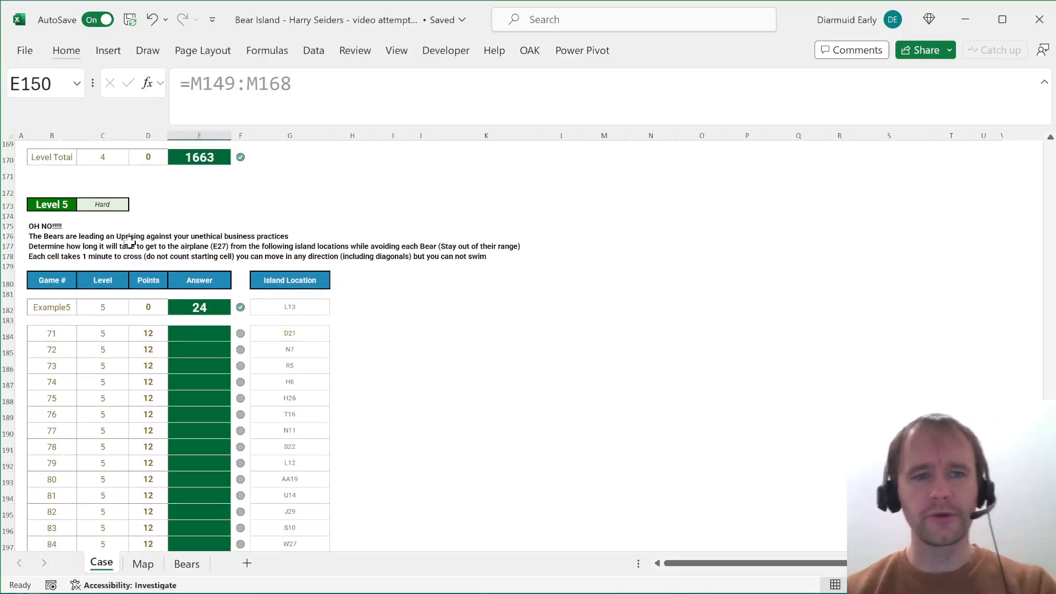
pyautogui.click(4, 226)
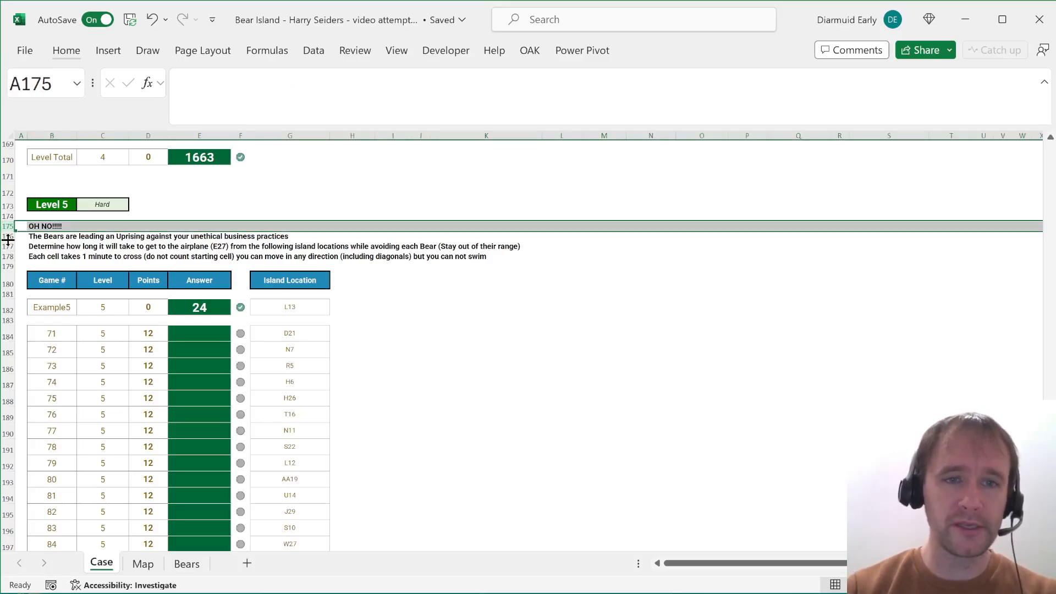
pyautogui.click(3, 237)
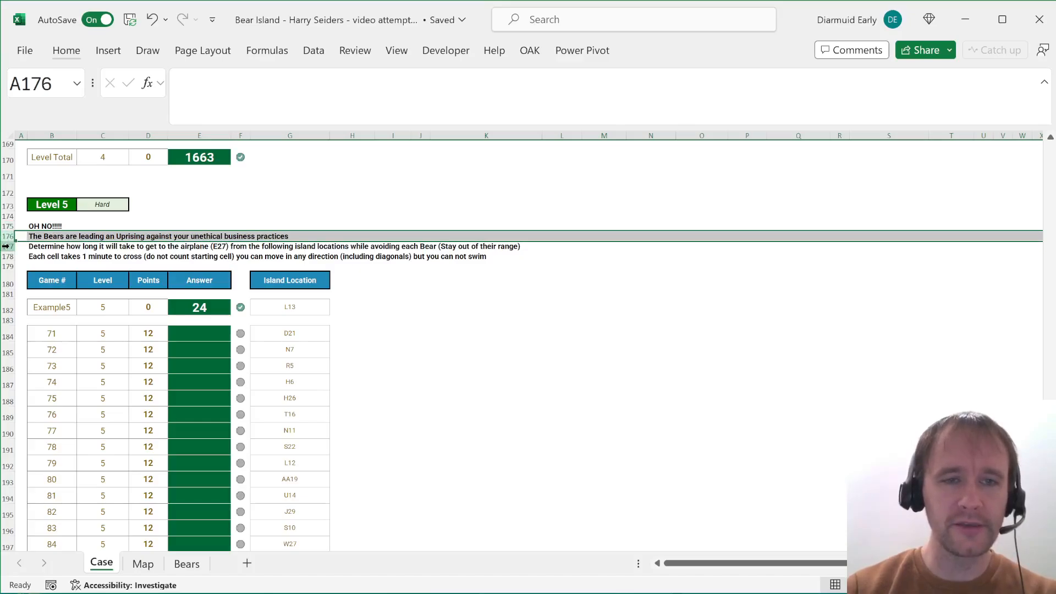
pyautogui.click(5, 246)
# - Locate the airplane cell E27 on the Map sheet and return to the Level 5 instructions on the Case sheet
pyautogui.click(107, 202)
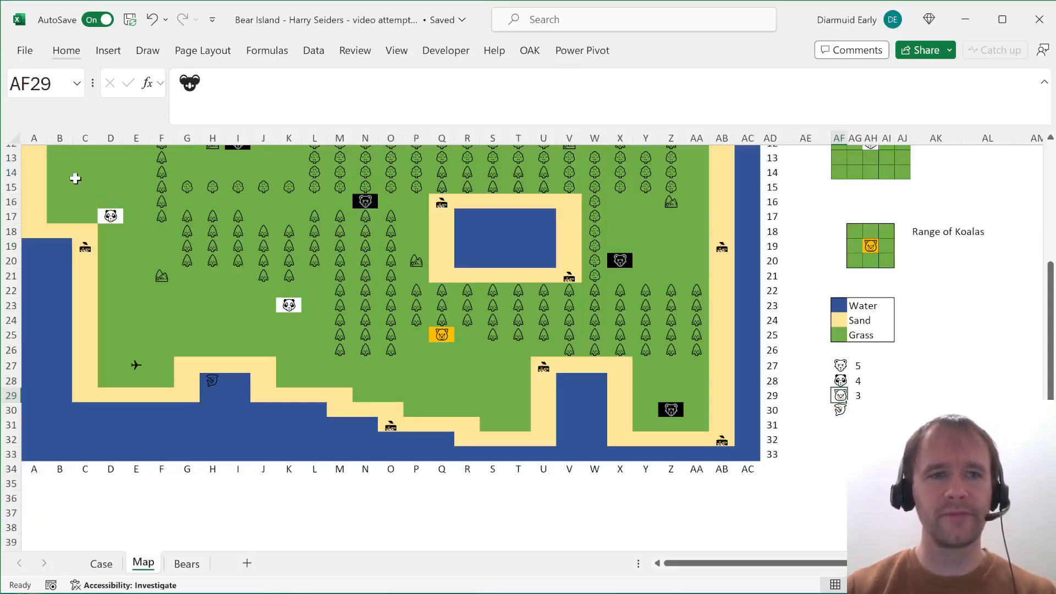
pyautogui.click(55, 83)
pyautogui.write('e27')
pyautogui.press('Return')
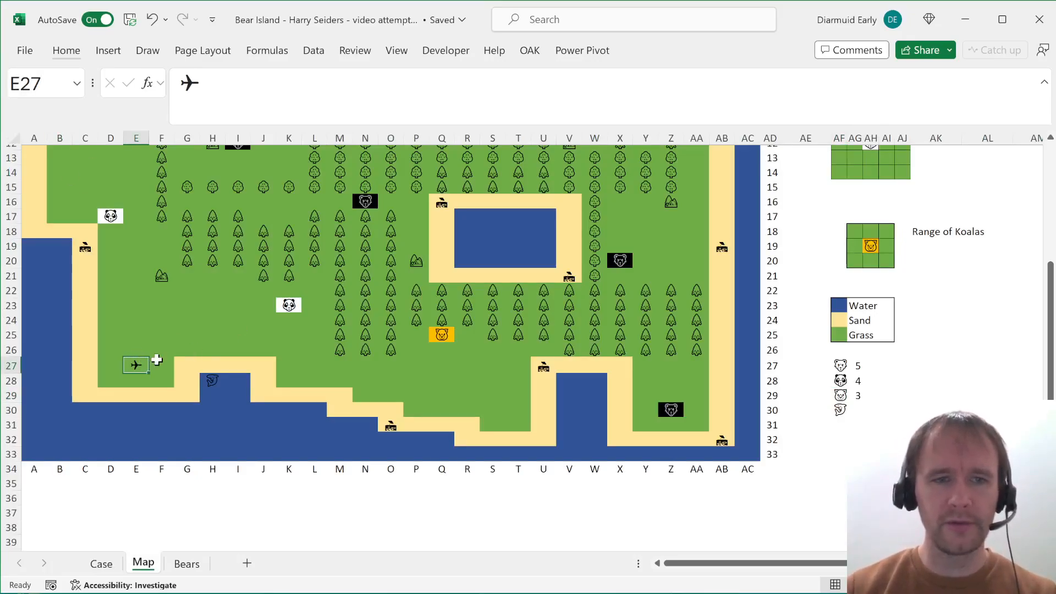
pyautogui.hotkey('ctrl', 'pageup')
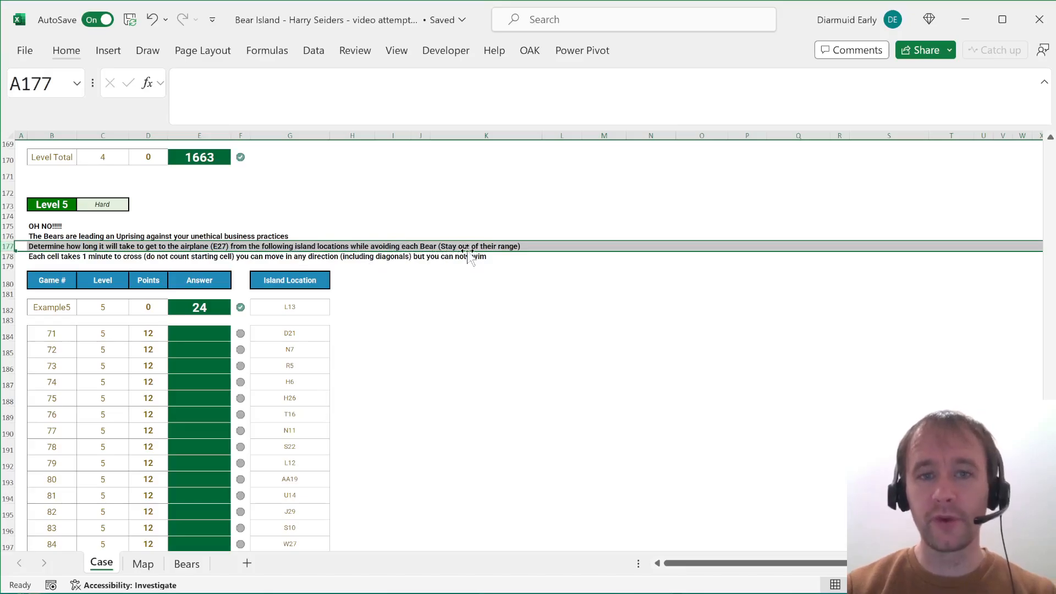
# - Locate the Level 5 example start cell L13 on the Bears sheet and return to the Case sheet
pyautogui.hotkey('ctrl', 'pagedown')
pyautogui.hotkey('ctrl', 'pagedown')
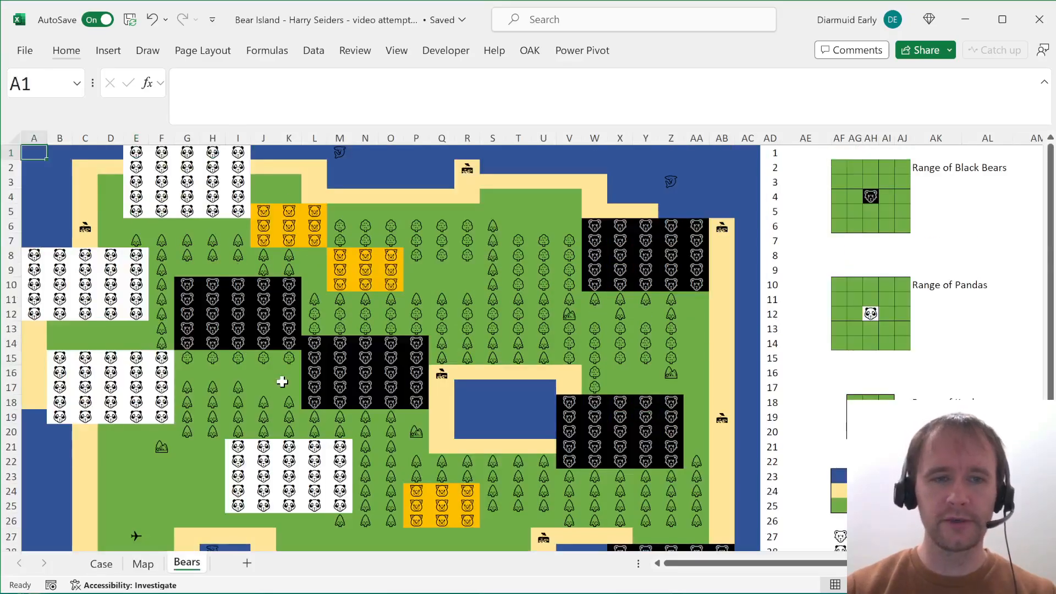
pyautogui.click(314, 328)
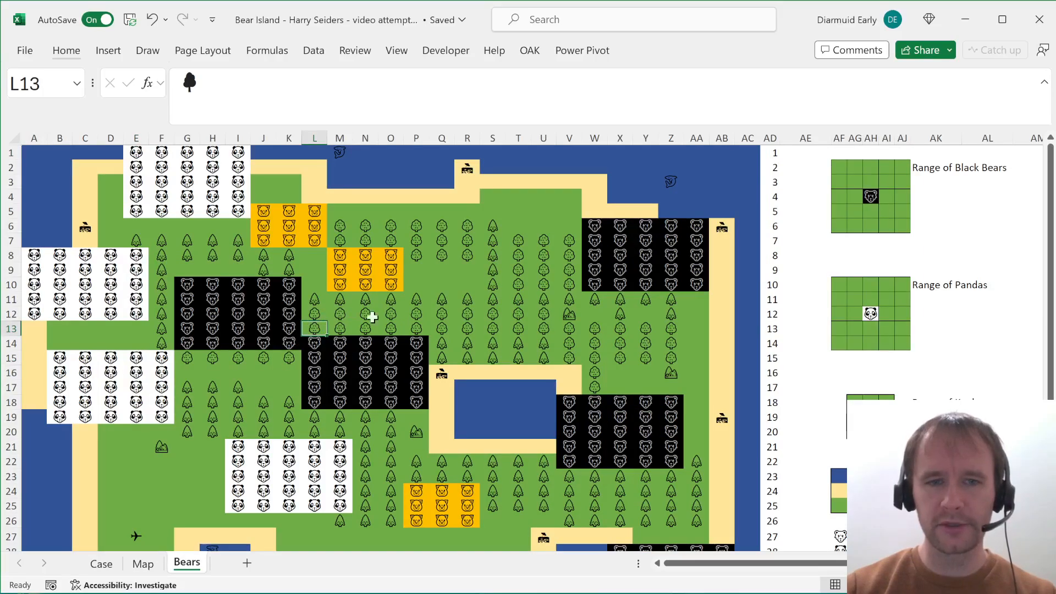
pyautogui.hotkey('ctrl', 'pageup')
pyautogui.hotkey('ctrl', 'pageup')
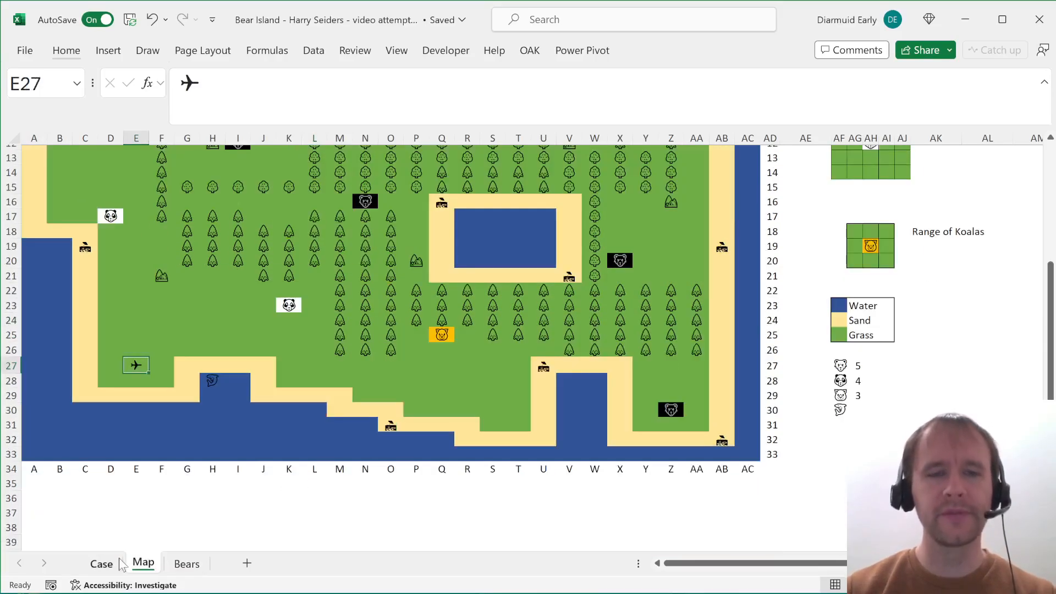
# - Read the Level 5 movement rule in row 178 of the Case sheet, moving cell by cell along the sentence
pyautogui.press('Down')
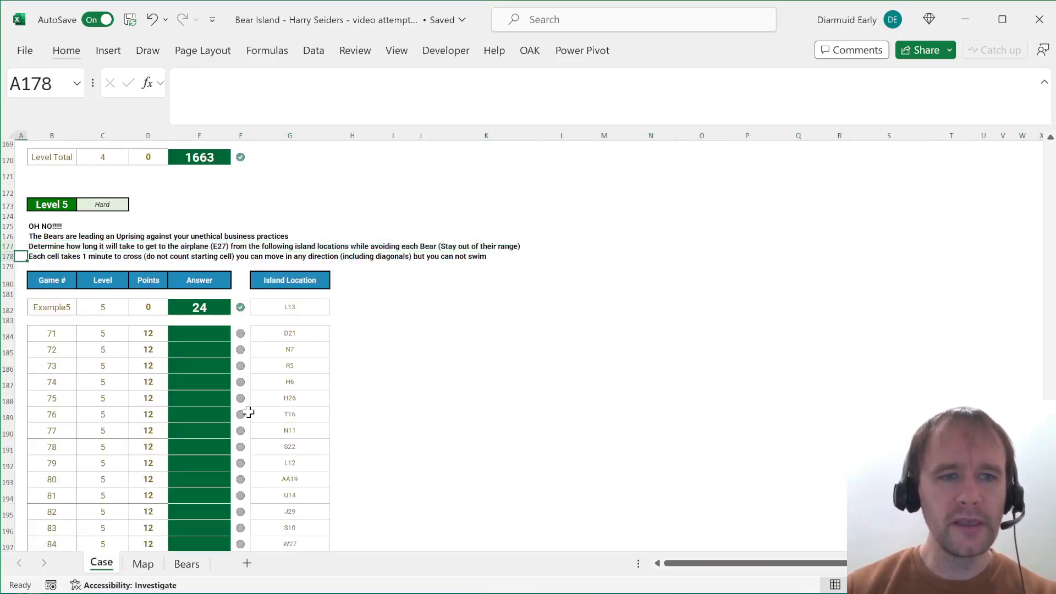
pyautogui.press('Right')
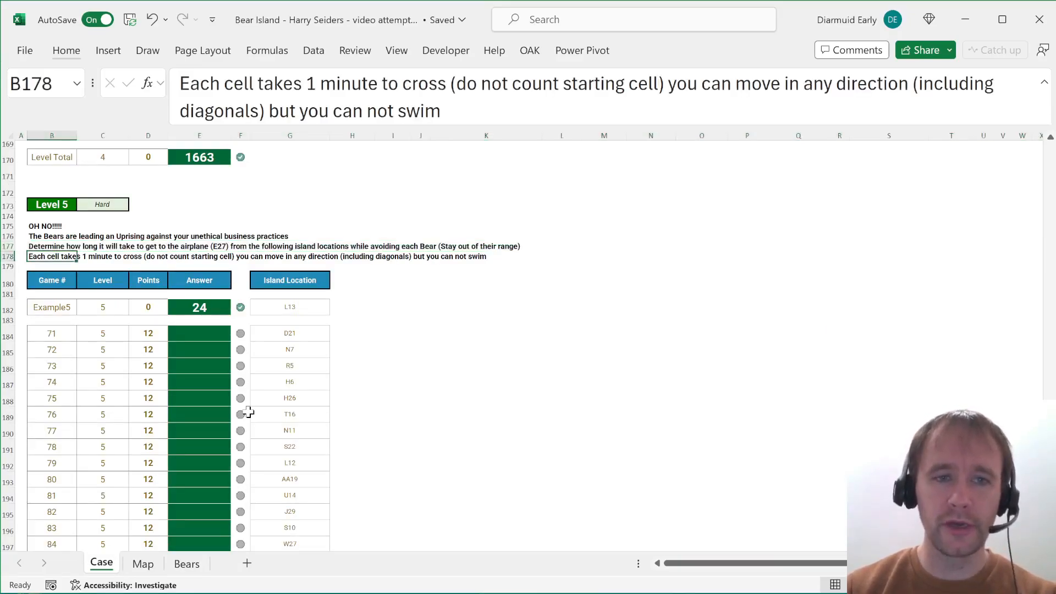
pyautogui.press('Right')
pyautogui.press('Right')
pyautogui.press('Right')
pyautogui.press('Right')
pyautogui.press('Right')
pyautogui.press('Right')
pyautogui.press('Right')
pyautogui.press('Right')
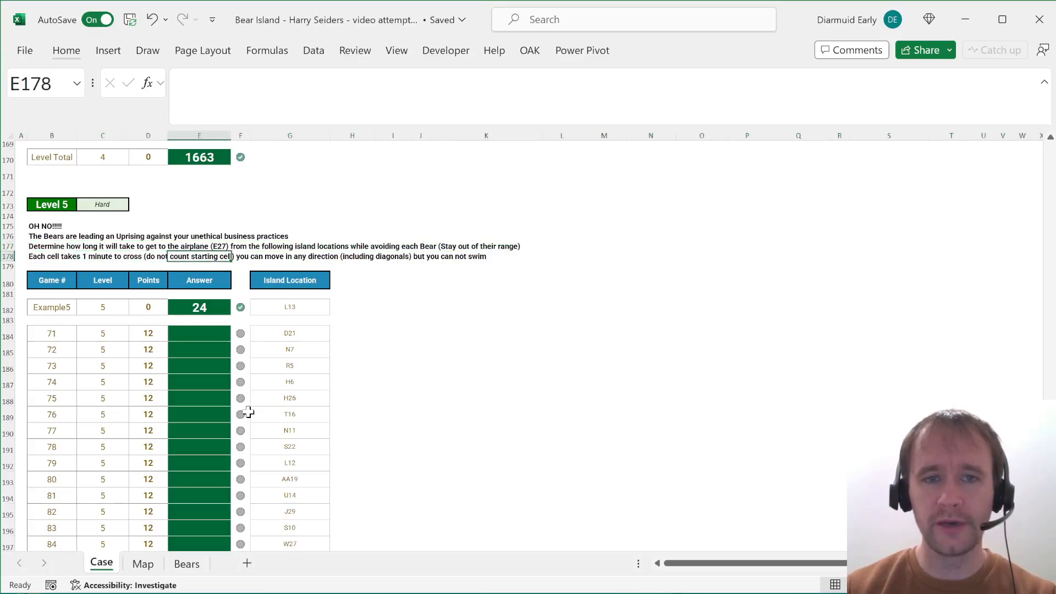
pyautogui.press('Right')
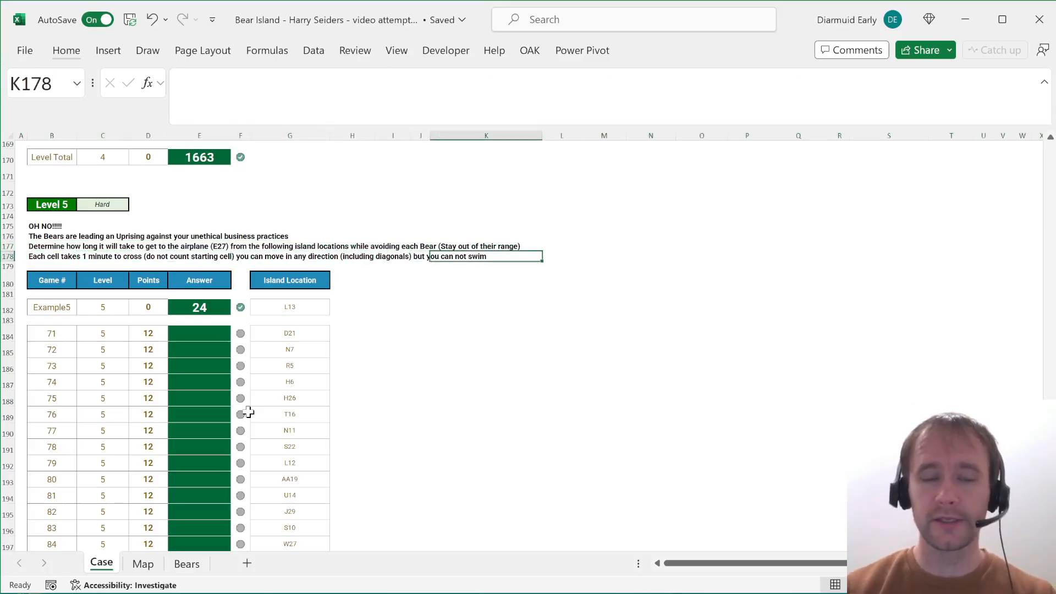
# - Trace a diagonal path from the airplane cell E27 to H24 on the Bears sheet and return to row 178 of the Case sheet
pyautogui.hotkey('ctrl', 'pagedown')
pyautogui.scroll(1, 401, 267)
pyautogui.hotkey('ctrl', 'pagedown')
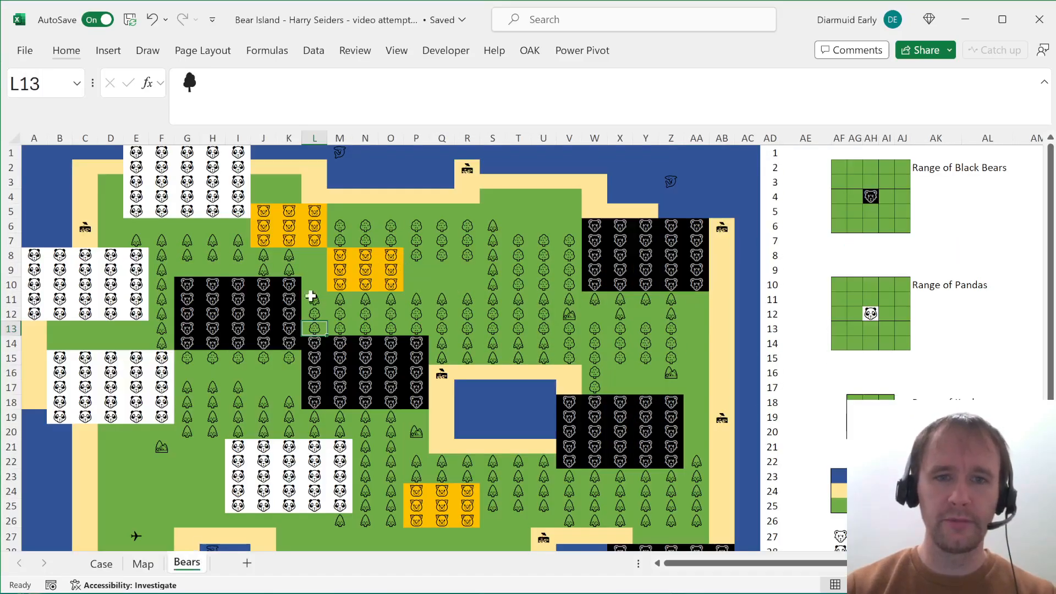
pyautogui.scroll(-2, 405, 415)
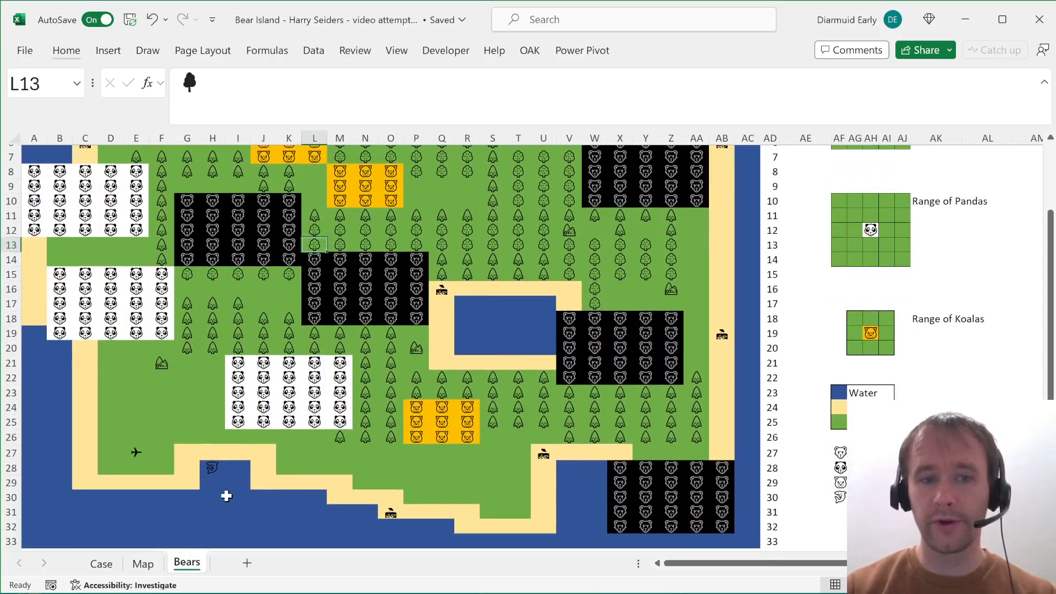
pyautogui.click(137, 453)
pyautogui.press('Right')
pyautogui.press('Up')
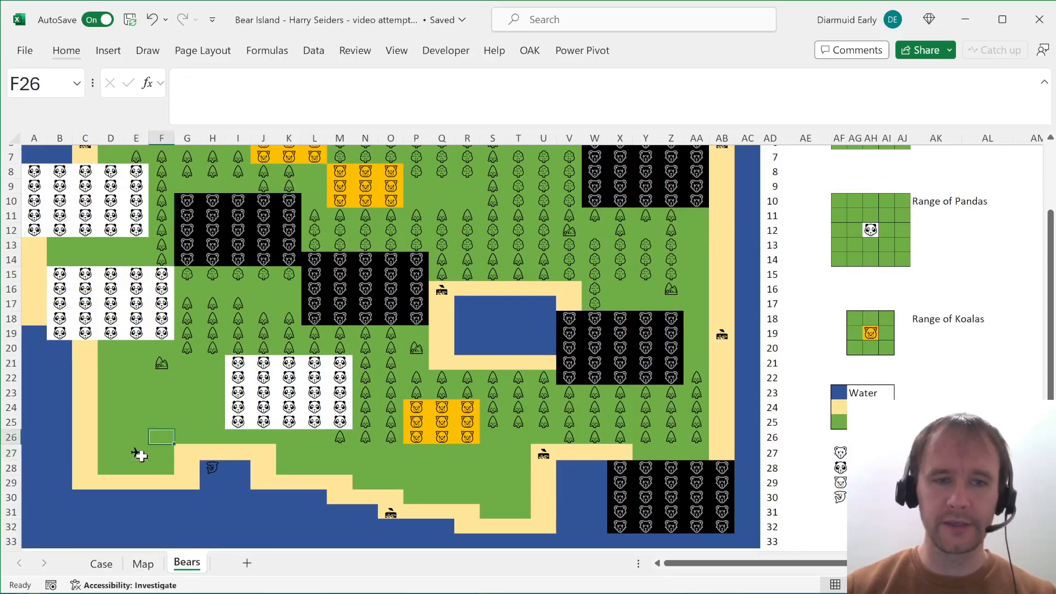
pyautogui.press('Right')
pyautogui.press('Up')
pyautogui.press('Right')
pyautogui.press('Up')
pyautogui.hotkey('ctrl', 'pageup')
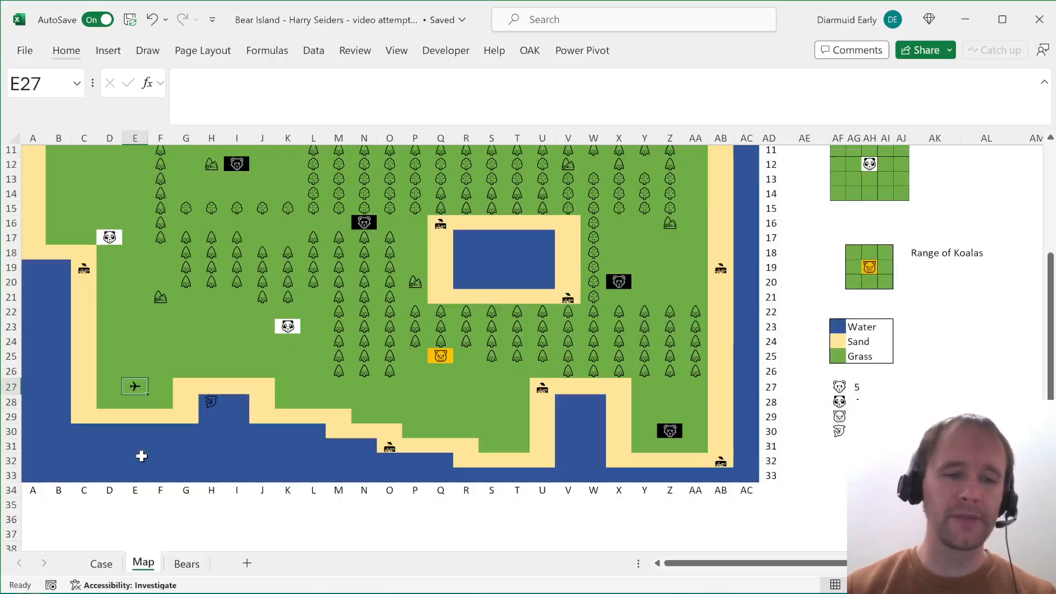
pyautogui.hotkey('ctrl', 'pageup')
pyautogui.press('Home')
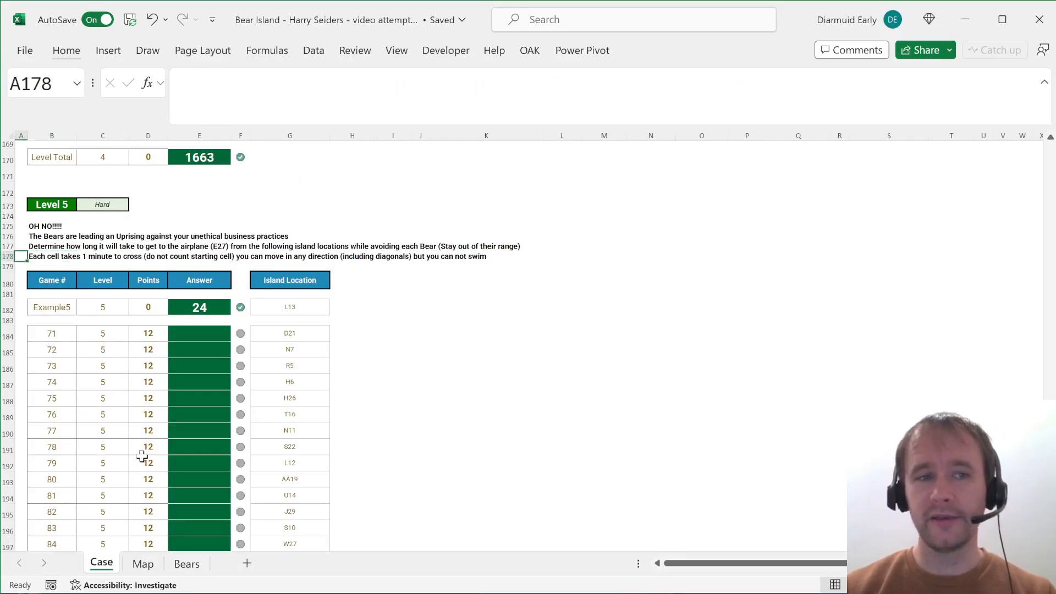
# - Review the bonus questions, the current score formula in K50, the completed levels and the general instructions on the Case sheet
pyautogui.press('Down')
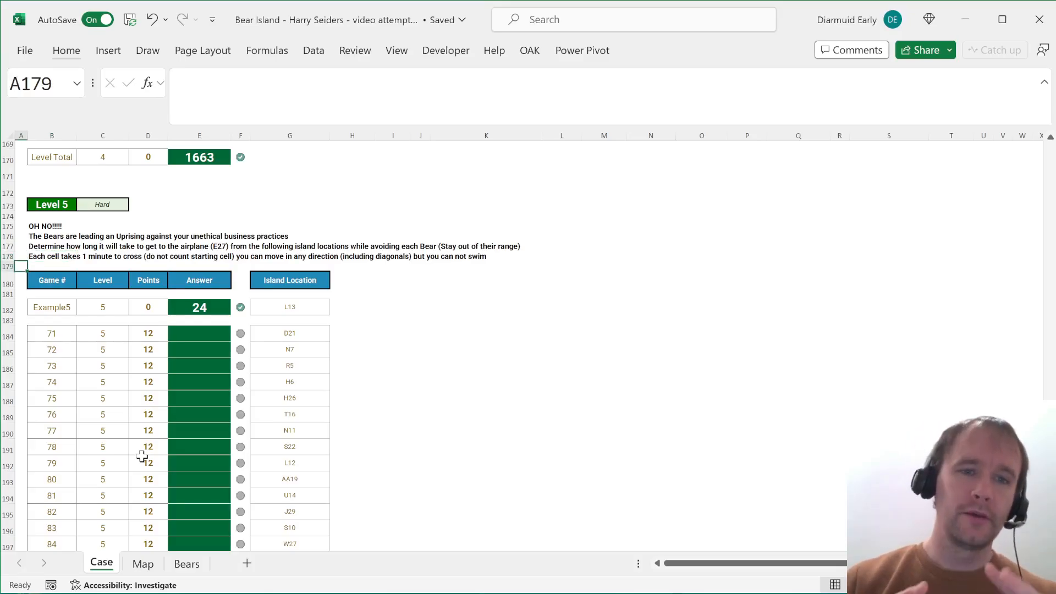
pyautogui.scroll(20, 142, 456)
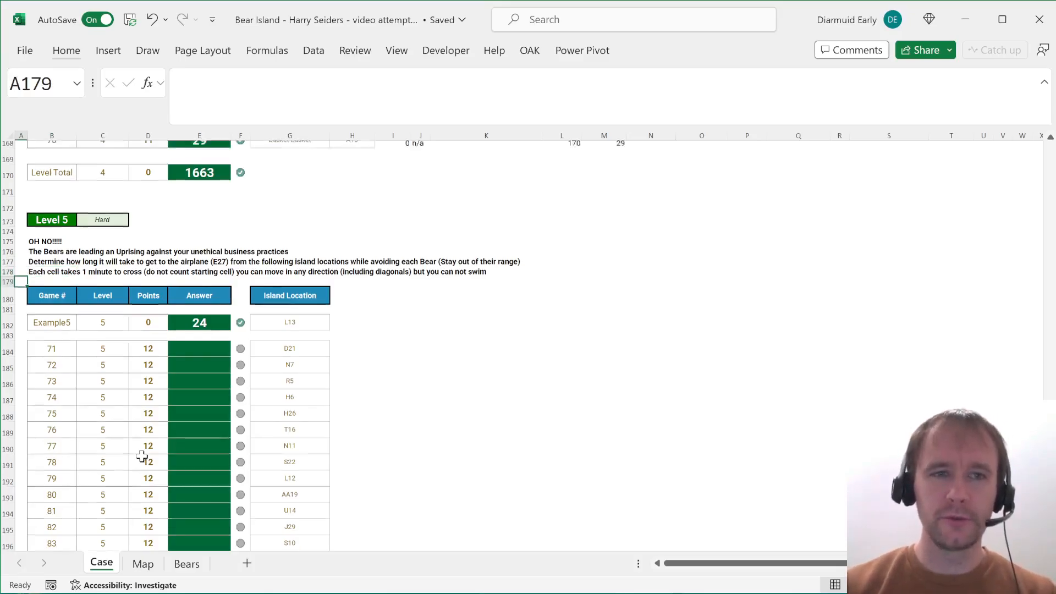
pyautogui.scroll(-11, 142, 456)
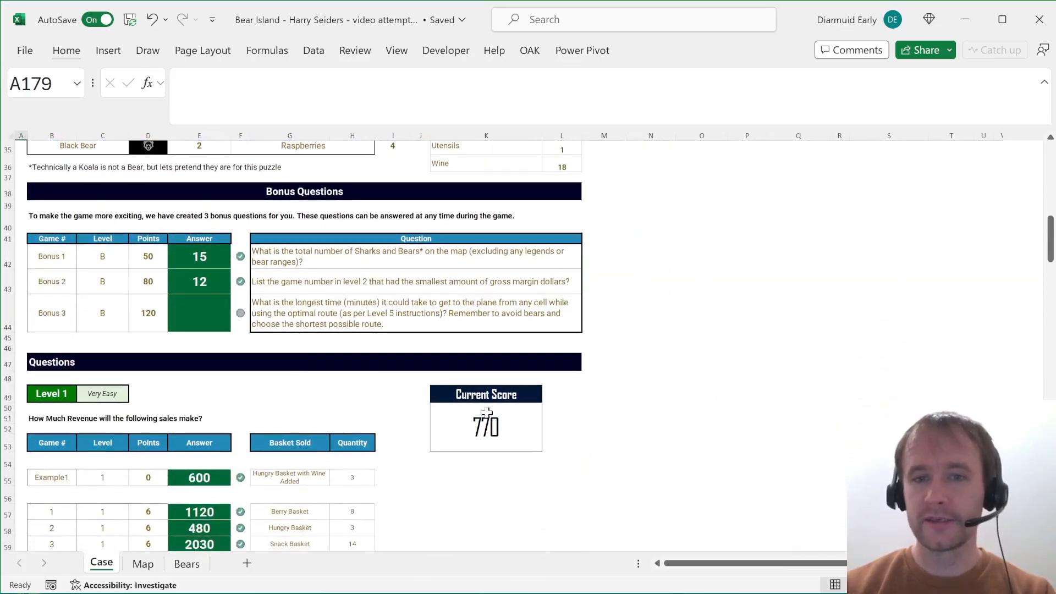
pyautogui.click(488, 410)
pyautogui.scroll(11, 288, 342)
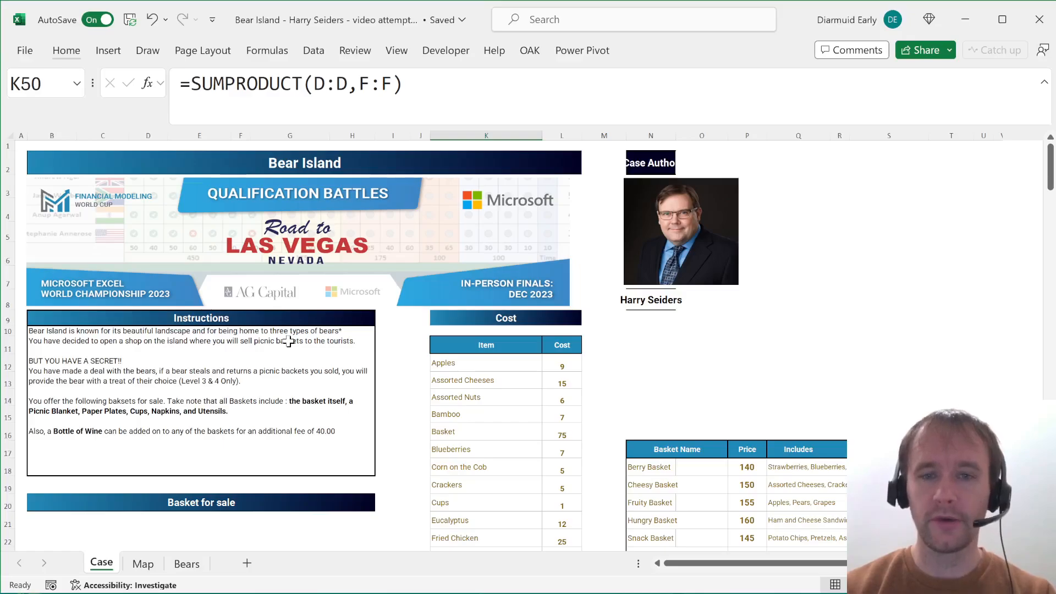
pyautogui.scroll(-20, 288, 341)
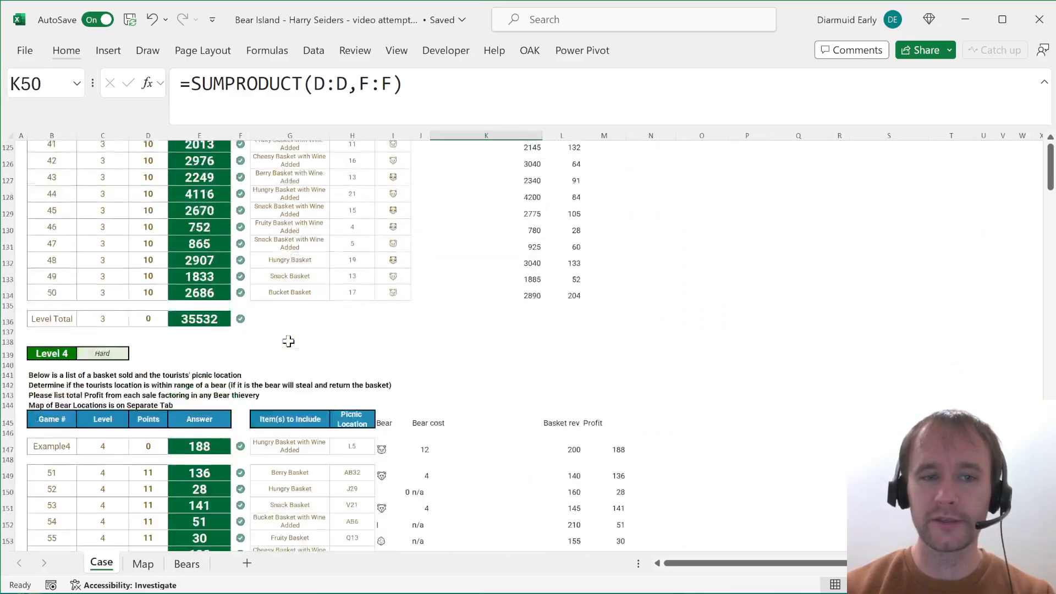
pyautogui.scroll(-12, 288, 342)
pyautogui.scroll(20, 288, 342)
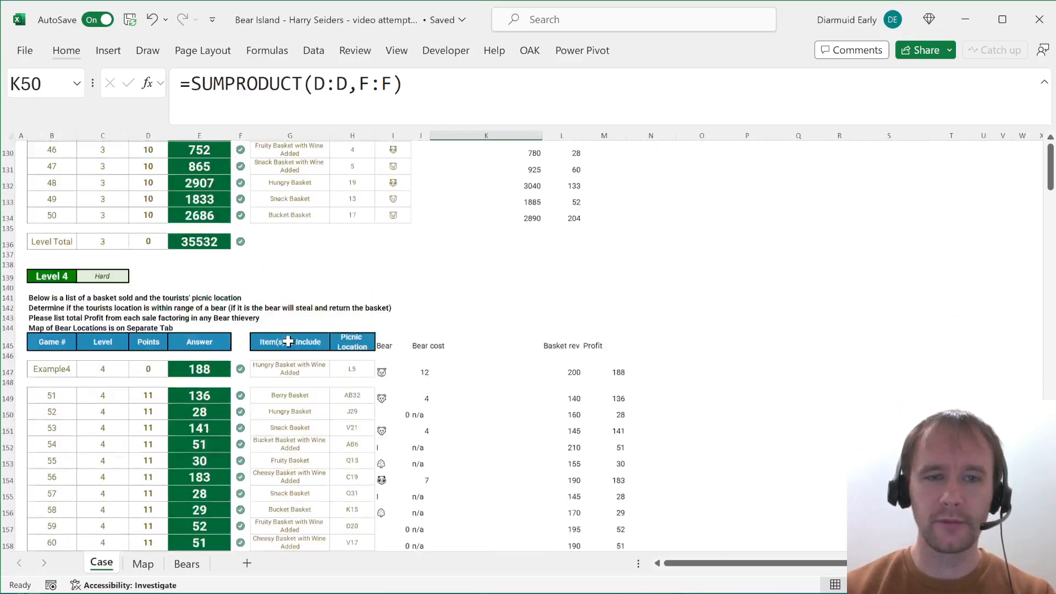
pyautogui.scroll(13, 288, 341)
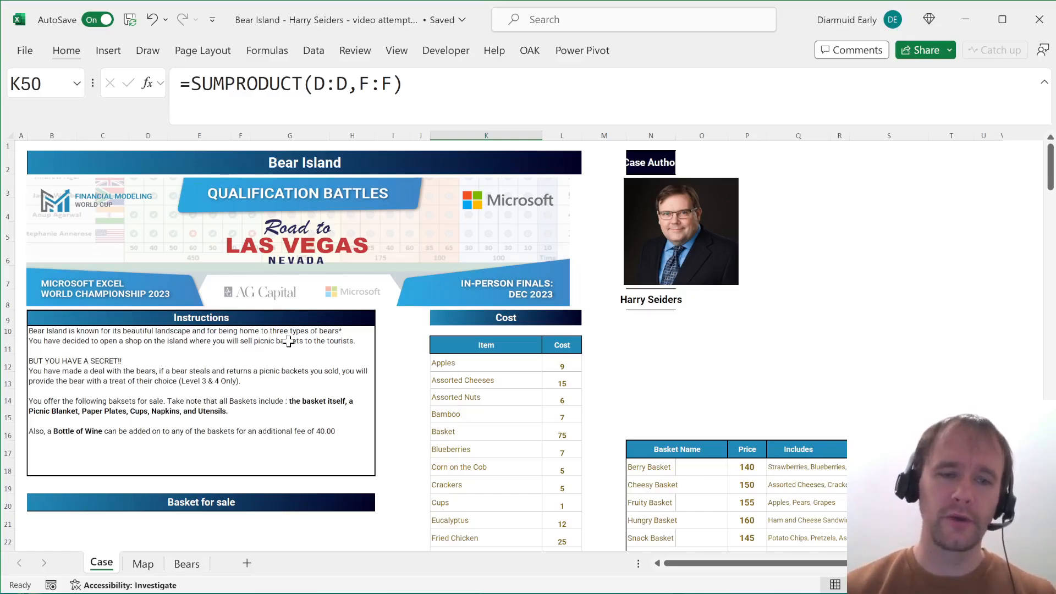
# - Examine cells F21 and F20 and their neighbours on the Bears sheet as possible route cells, and return to the Case sheet
pyautogui.hotkey('ctrl', 'pagedown')
pyautogui.hotkey('ctrl', 'pagedown')
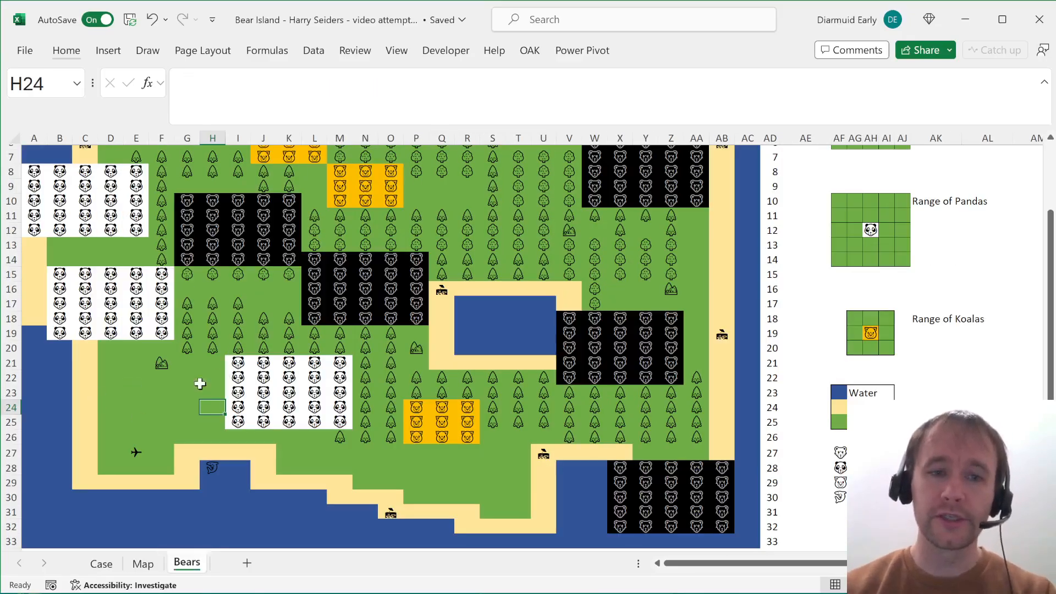
pyautogui.click(162, 364)
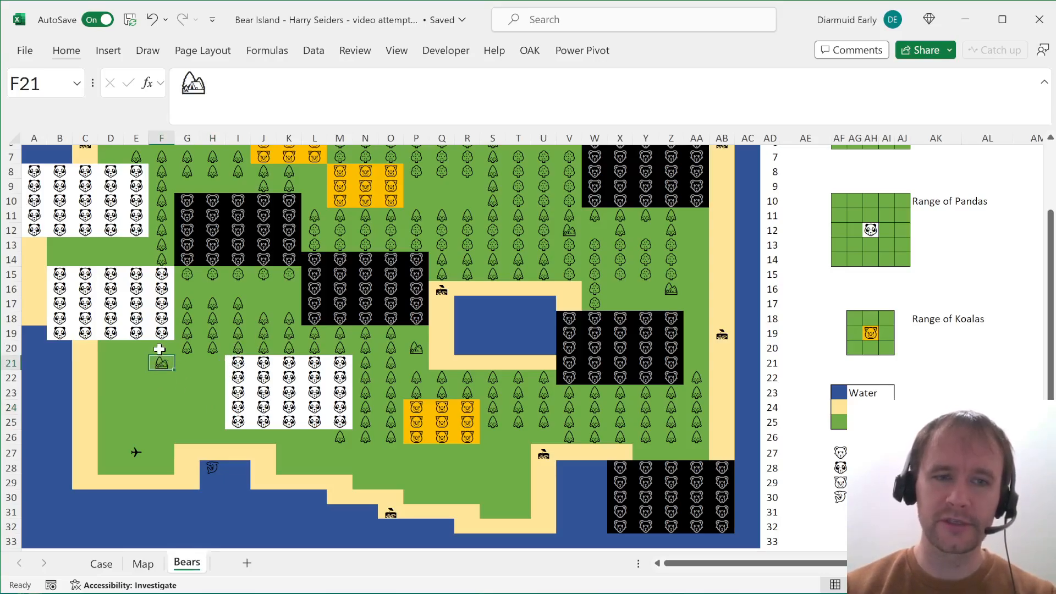
pyautogui.click(162, 352)
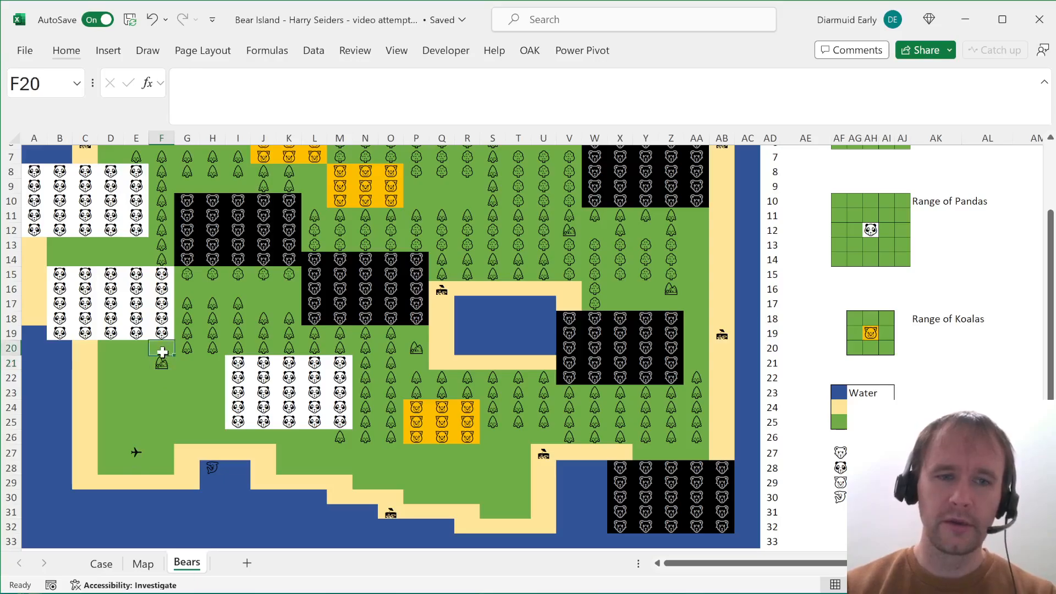
pyautogui.moveTo(162, 352); pyautogui.dragTo(145, 387)
pyautogui.hotkey('shift', 'Tab')
pyautogui.hotkey('shift', 'Right')
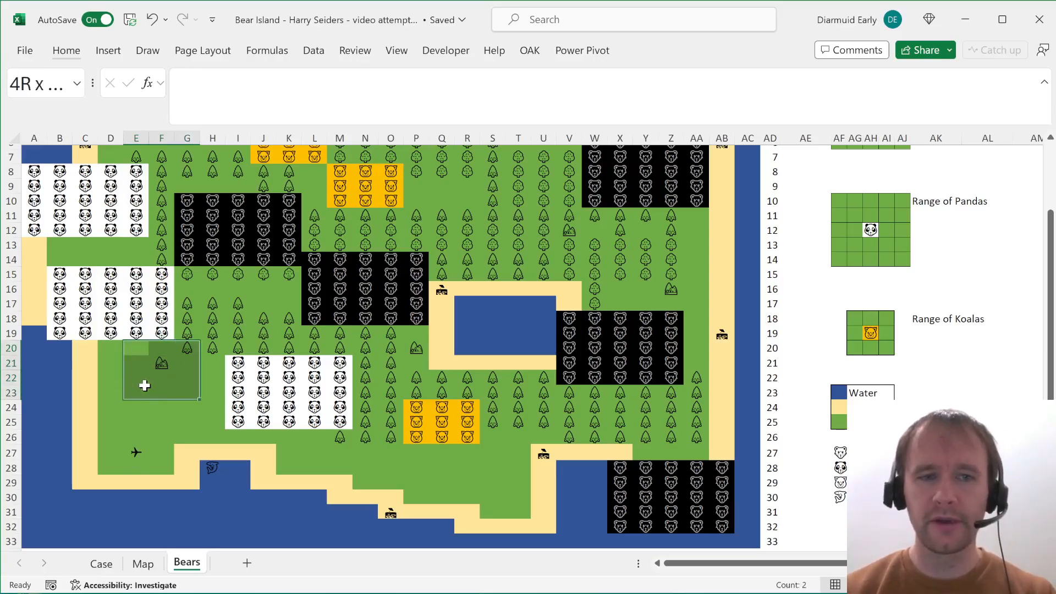
pyautogui.hotkey('shift', 'Up')
pyautogui.press('Home')
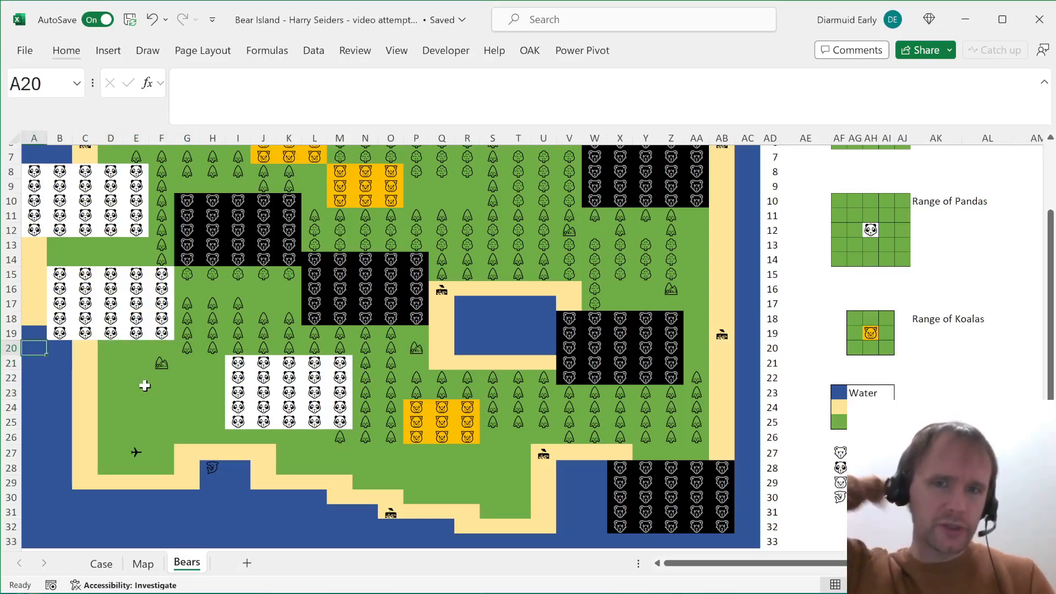
pyautogui.hotkey('ctrl', 'Home')
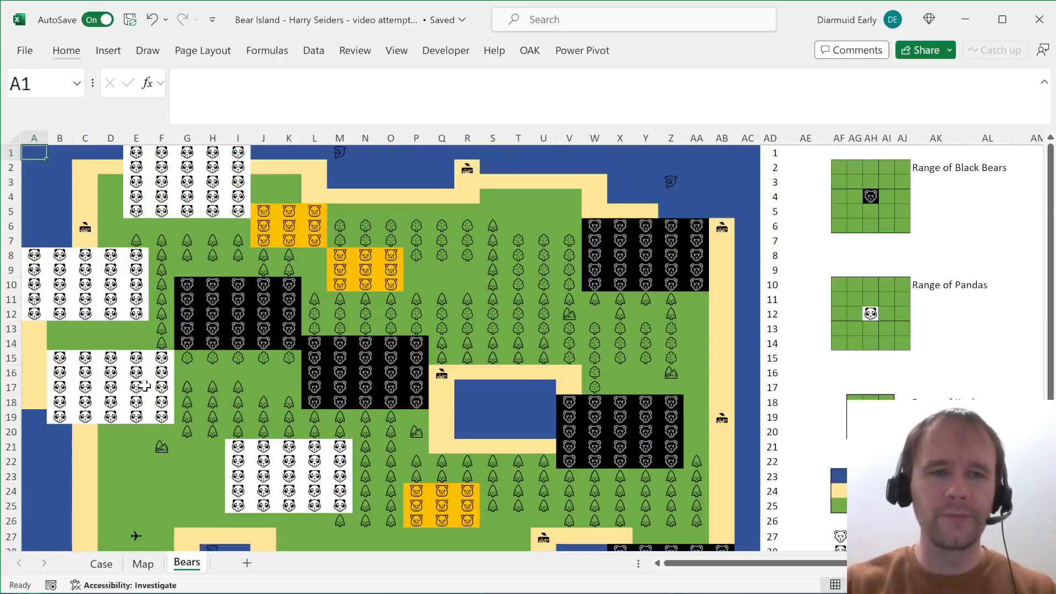
pyautogui.hotkey('ctrl', 'pageup')
pyautogui.hotkey('ctrl', 'pageup')
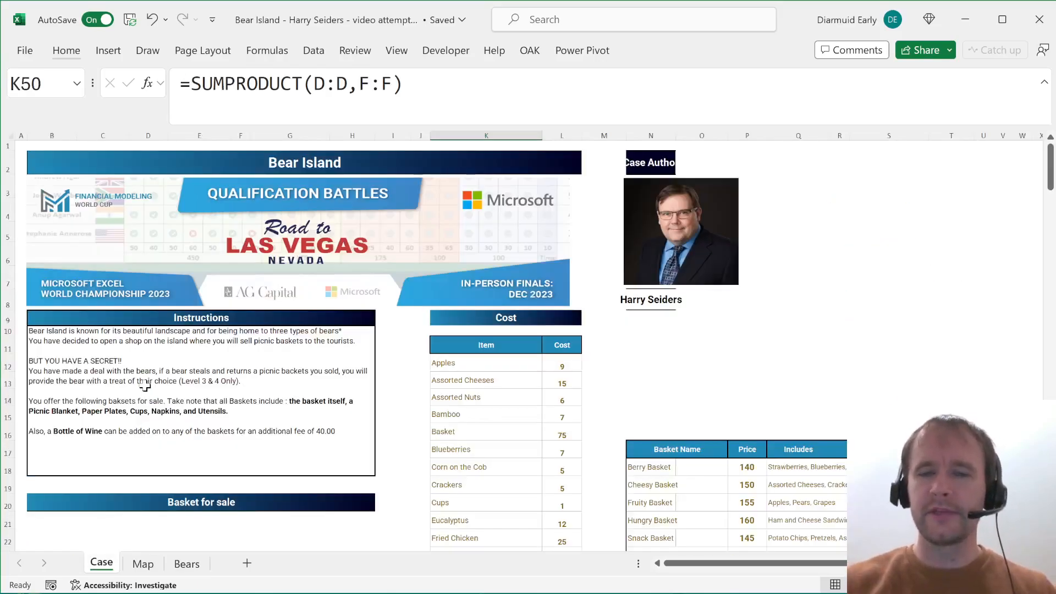